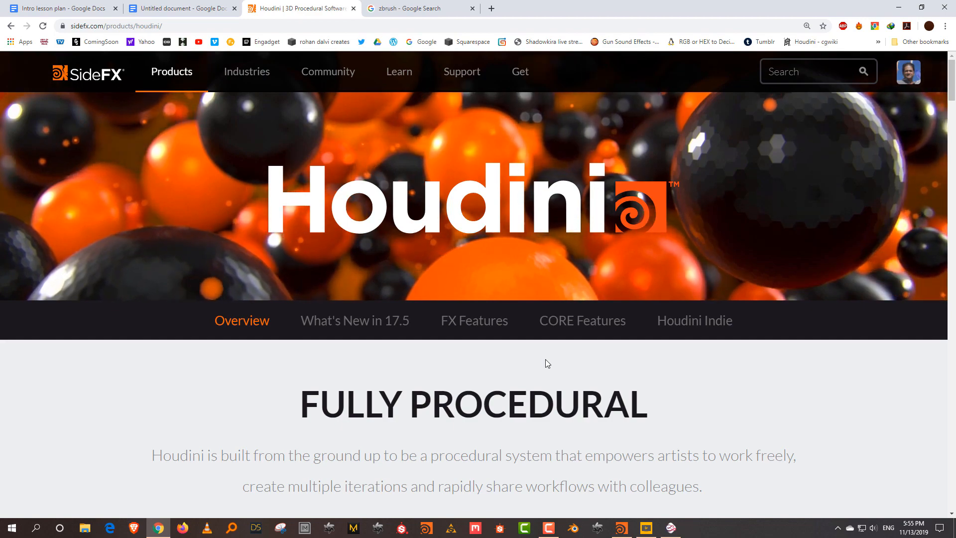
Look over the Houdini product page, reading the node-based workflow section and the "Fully Procedural" heading
{"action": "scroll", "coordinate": [546, 356], "scroll_direction": "down", "scroll_amount": 14}
{"action": "scroll", "coordinate": [547, 353], "scroll_direction": "up", "scroll_amount": 3}
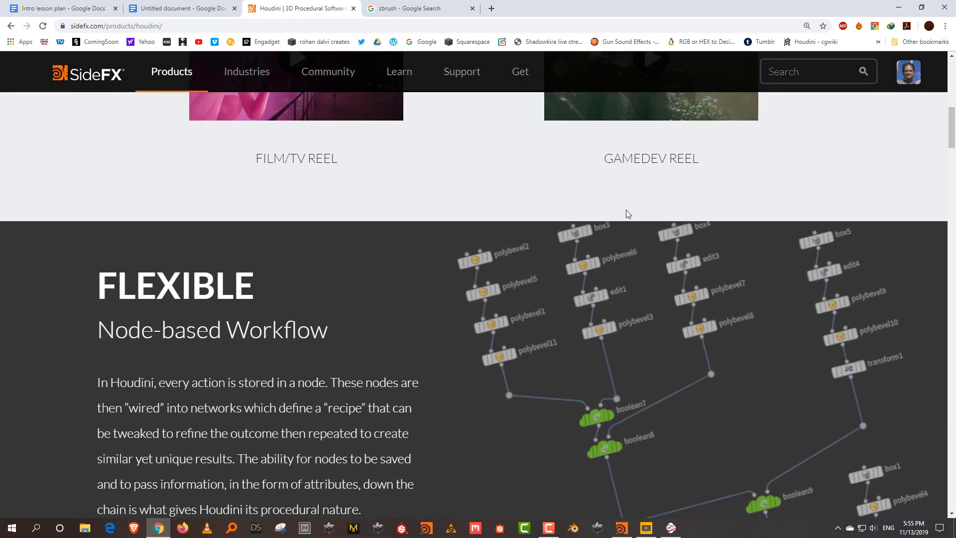
{"action": "scroll", "coordinate": [561, 297], "scroll_direction": "down", "scroll_amount": 1}
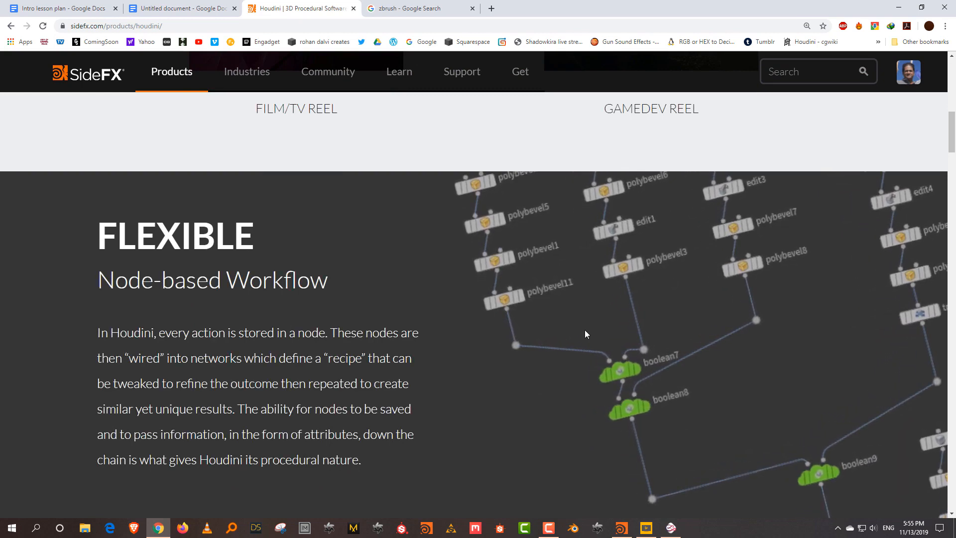
{"action": "scroll", "coordinate": [584, 329], "scroll_direction": "up", "scroll_amount": 10}
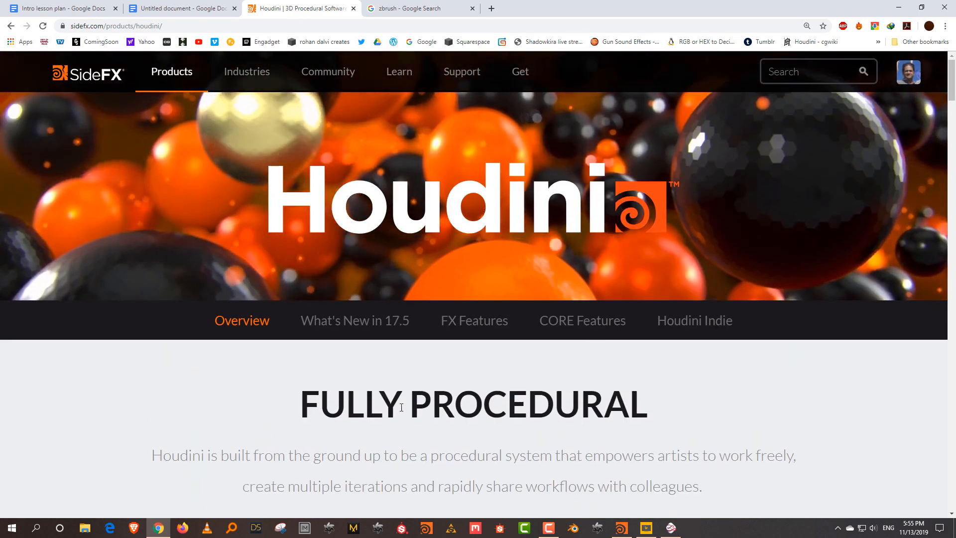
{"action": "left_click_drag", "start_coordinate": [294, 403], "coordinate": [667, 405]}
{"action": "left_click", "coordinate": [673, 416]}
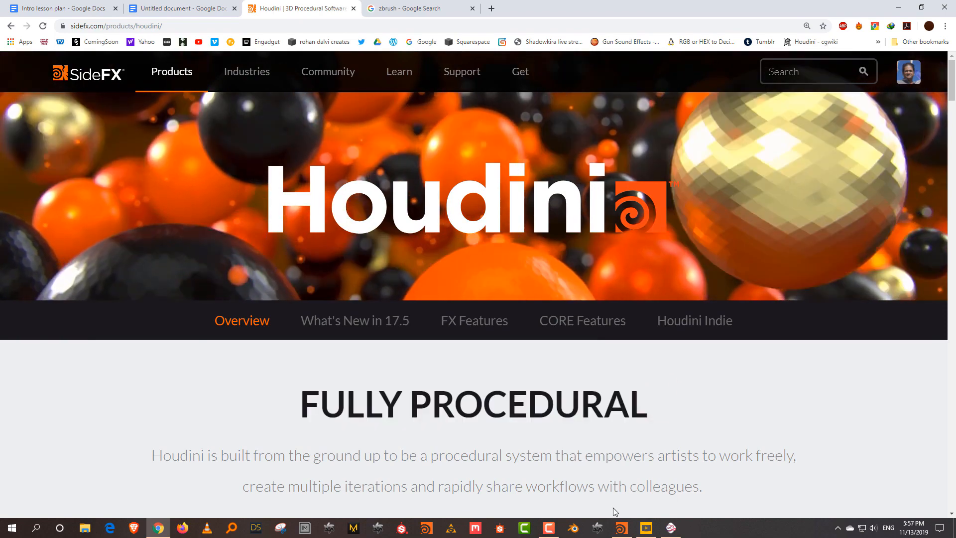
Switch to Mischief and draw a box labelled TWIST on the blank canvas
{"action": "left_click", "coordinate": [671, 527]}
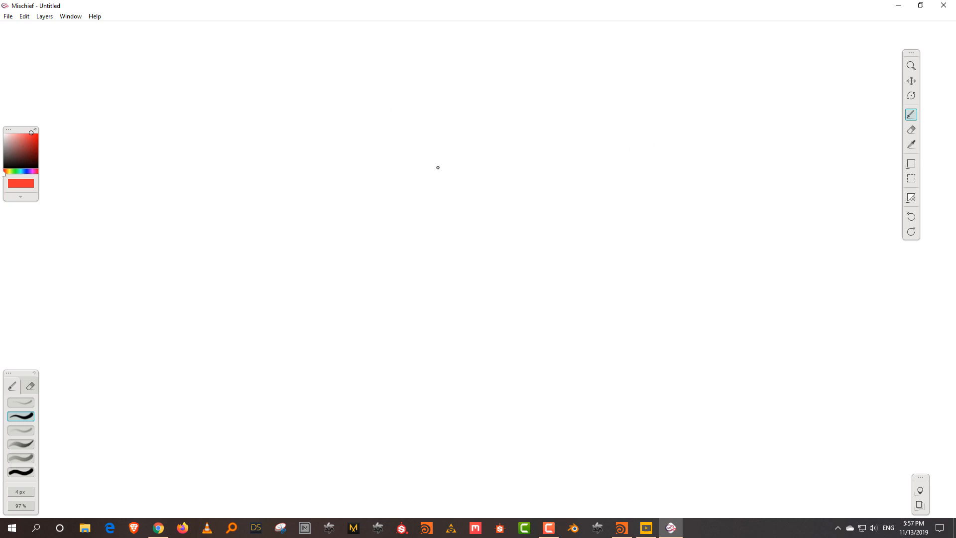
{"action": "left_click_drag", "start_coordinate": [425, 177], "coordinate": [426, 205]}
{"action": "mouse_move", "coordinate": [472, 173]}
{"action": "left_mouse_down"}
{"action": "mouse_move", "coordinate": [518, 170]}
{"action": "mouse_move", "coordinate": [516, 198]}
{"action": "left_mouse_up"}
{"action": "left_click_drag", "start_coordinate": [423, 213], "coordinate": [519, 194]}
{"action": "left_click_drag", "start_coordinate": [447, 192], "coordinate": [474, 195]}
{"action": "left_click_drag", "start_coordinate": [487, 183], "coordinate": [479, 195]}
{"action": "left_click_drag", "start_coordinate": [492, 183], "coordinate": [504, 180]}
Draw an arrow down from the TWIST box to a second box labelled BEND
{"action": "left_click_drag", "start_coordinate": [498, 183], "coordinate": [469, 238]}
{"action": "left_click_drag", "start_coordinate": [466, 230], "coordinate": [480, 230]}
{"action": "mouse_move", "coordinate": [425, 259]}
{"action": "left_mouse_down"}
{"action": "mouse_move", "coordinate": [429, 284]}
{"action": "mouse_move", "coordinate": [515, 242]}
{"action": "mouse_move", "coordinate": [519, 279]}
{"action": "left_mouse_up"}
{"action": "left_click_drag", "start_coordinate": [509, 274], "coordinate": [432, 293]}
{"action": "mouse_move", "coordinate": [442, 267]}
{"action": "left_mouse_down"}
{"action": "mouse_move", "coordinate": [445, 284]}
{"action": "mouse_move", "coordinate": [466, 262]}
{"action": "mouse_move", "coordinate": [469, 278]}
{"action": "mouse_move", "coordinate": [483, 262]}
{"action": "mouse_move", "coordinate": [494, 274]}
{"action": "left_mouse_up"}
{"action": "left_click_drag", "start_coordinate": [494, 255], "coordinate": [496, 274]}
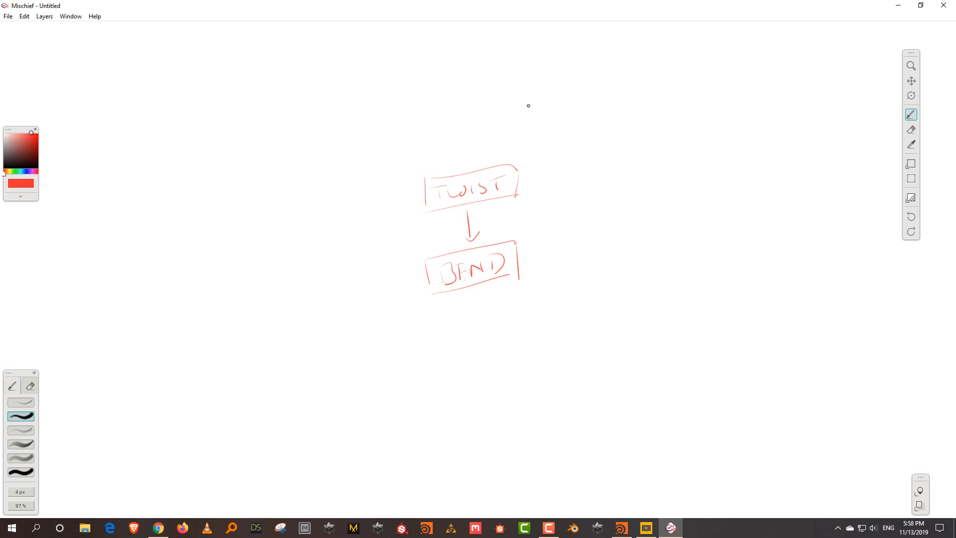
Write INPUT above the TWIST box and draw an arrow from it into that box
{"action": "mouse_move", "coordinate": [500, 121]}
{"action": "left_mouse_down"}
{"action": "mouse_move", "coordinate": [476, 159]}
{"action": "mouse_move", "coordinate": [488, 149]}
{"action": "left_mouse_up"}
{"action": "mouse_move", "coordinate": [504, 103]}
{"action": "left_mouse_down"}
{"action": "mouse_move", "coordinate": [503, 118]}
{"action": "mouse_move", "coordinate": [509, 99]}
{"action": "mouse_move", "coordinate": [525, 102]}
{"action": "left_mouse_up"}
{"action": "left_click_drag", "start_coordinate": [530, 116], "coordinate": [532, 106]}
{"action": "left_click_drag", "start_coordinate": [547, 105], "coordinate": [555, 104]}
{"action": "left_click_drag", "start_coordinate": [563, 100], "coordinate": [562, 111]}
{"action": "left_click_drag", "start_coordinate": [558, 95], "coordinate": [572, 89]}
In free space beside the first diagram, draw a box labelled TOP with an arrow pointing down from it
{"action": "left_click_drag", "start_coordinate": [657, 291], "coordinate": [420, 314]}
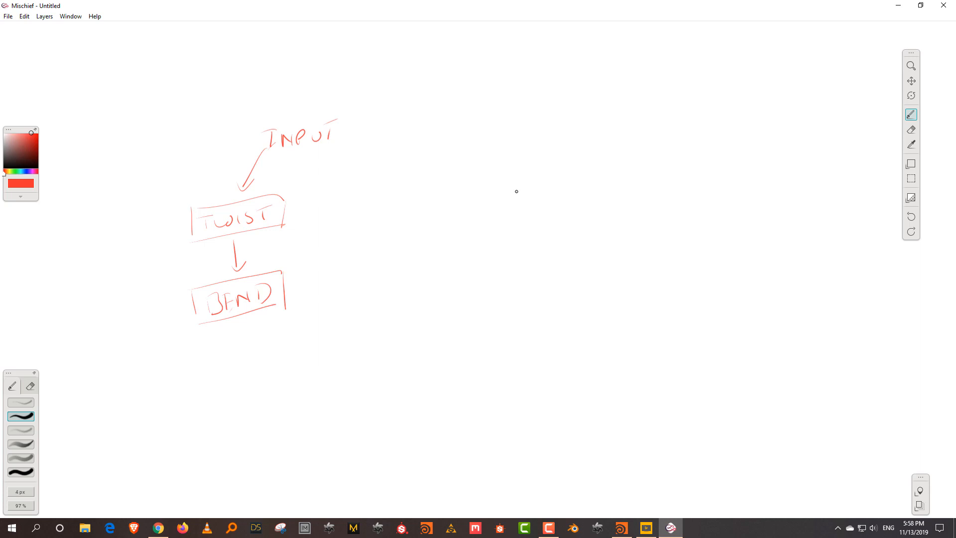
{"action": "mouse_move", "coordinate": [513, 185]}
{"action": "left_mouse_down"}
{"action": "mouse_move", "coordinate": [512, 210]}
{"action": "mouse_move", "coordinate": [629, 169]}
{"action": "mouse_move", "coordinate": [631, 196]}
{"action": "mouse_move", "coordinate": [522, 220]}
{"action": "mouse_move", "coordinate": [556, 190]}
{"action": "left_mouse_up"}
{"action": "left_click_drag", "start_coordinate": [551, 192], "coordinate": [551, 209]}
{"action": "left_click_drag", "start_coordinate": [562, 192], "coordinate": [563, 201]}
{"action": "mouse_move", "coordinate": [581, 181]}
{"action": "left_mouse_down"}
{"action": "mouse_move", "coordinate": [562, 246]}
{"action": "mouse_move", "coordinate": [581, 236]}
{"action": "left_mouse_up"}
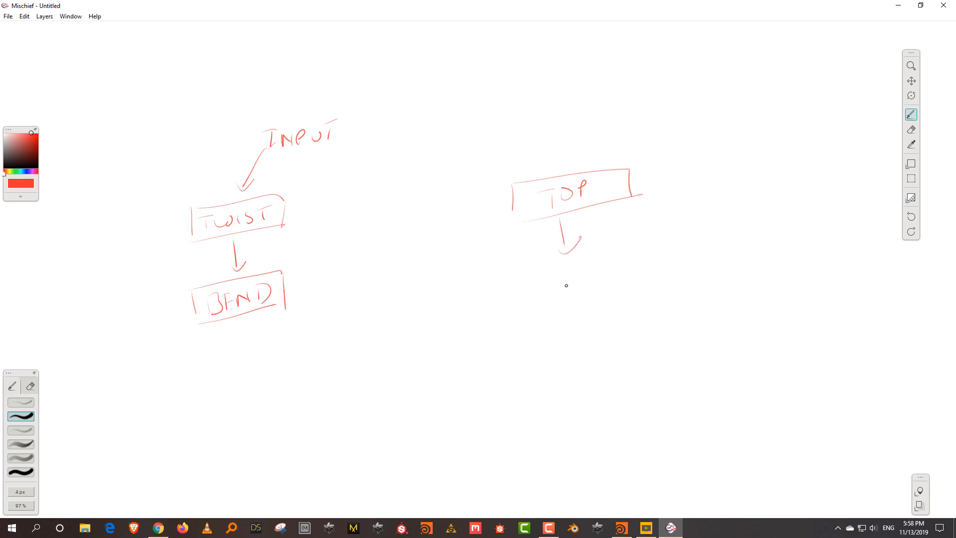
Draw a box labelled SCATTER below the TOP box, with an arrow pointing down from it
{"action": "mouse_move", "coordinate": [505, 272]}
{"action": "left_mouse_down"}
{"action": "mouse_move", "coordinate": [646, 246]}
{"action": "mouse_move", "coordinate": [644, 287]}
{"action": "mouse_move", "coordinate": [664, 283]}
{"action": "left_mouse_up"}
{"action": "mouse_move", "coordinate": [546, 277]}
{"action": "left_mouse_down"}
{"action": "mouse_move", "coordinate": [534, 296]}
{"action": "mouse_move", "coordinate": [571, 286]}
{"action": "left_mouse_up"}
{"action": "mouse_move", "coordinate": [578, 278]}
{"action": "left_mouse_down"}
{"action": "mouse_move", "coordinate": [588, 288]}
{"action": "mouse_move", "coordinate": [592, 271]}
{"action": "left_mouse_up"}
{"action": "mouse_move", "coordinate": [601, 273]}
{"action": "left_mouse_down"}
{"action": "mouse_move", "coordinate": [601, 283]}
{"action": "mouse_move", "coordinate": [614, 282]}
{"action": "left_mouse_up"}
{"action": "left_click_drag", "start_coordinate": [615, 267], "coordinate": [629, 282]}
{"action": "left_click_drag", "start_coordinate": [578, 307], "coordinate": [582, 335]}
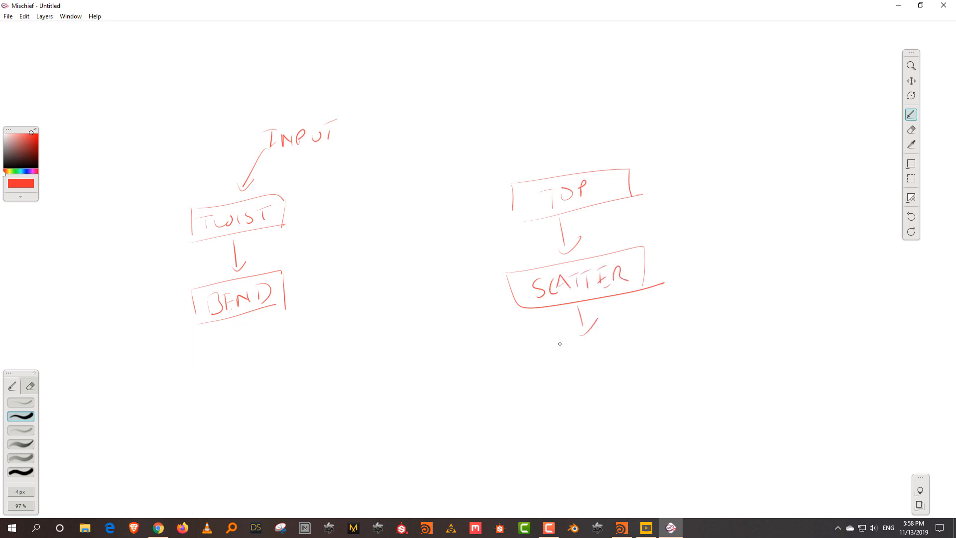
Draw a box labelled PLANTS below the SCATTER box to complete the second node chain
{"action": "left_click_drag", "start_coordinate": [526, 349], "coordinate": [651, 326]}
{"action": "left_click_drag", "start_coordinate": [651, 333], "coordinate": [654, 366]}
{"action": "left_click_drag", "start_coordinate": [525, 351], "coordinate": [668, 358]}
{"action": "mouse_move", "coordinate": [548, 356]}
{"action": "left_mouse_down"}
{"action": "mouse_move", "coordinate": [549, 374]}
{"action": "mouse_move", "coordinate": [601, 366]}
{"action": "left_mouse_up"}
{"action": "left_click_drag", "start_coordinate": [588, 360], "coordinate": [599, 359]}
{"action": "left_click_drag", "start_coordinate": [604, 365], "coordinate": [619, 347]}
{"action": "left_click_drag", "start_coordinate": [620, 349], "coordinate": [637, 346]}
{"action": "mouse_move", "coordinate": [628, 349]}
{"action": "left_mouse_down"}
{"action": "mouse_move", "coordinate": [630, 362]}
{"action": "mouse_move", "coordinate": [640, 357]}
{"action": "left_mouse_up"}
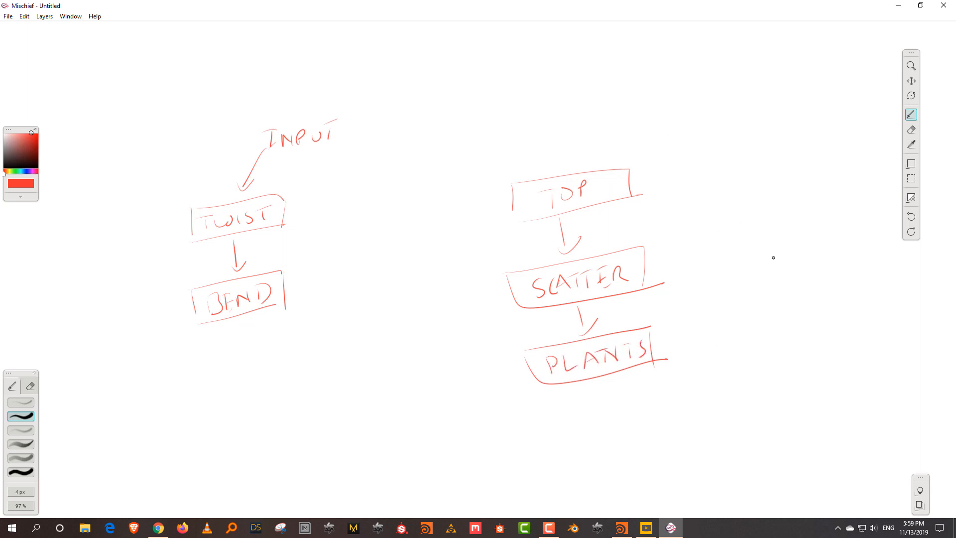
Sketch a round object beside the SCATTER box with flower-like plants growing from its upper surface
{"action": "mouse_move", "coordinate": [748, 284]}
{"action": "left_mouse_down"}
{"action": "mouse_move", "coordinate": [790, 319]}
{"action": "mouse_move", "coordinate": [778, 281]}
{"action": "mouse_move", "coordinate": [726, 297]}
{"action": "left_mouse_up"}
{"action": "left_click_drag", "start_coordinate": [734, 273], "coordinate": [740, 299]}
{"action": "mouse_move", "coordinate": [755, 267]}
{"action": "left_mouse_down"}
{"action": "mouse_move", "coordinate": [747, 297]}
{"action": "mouse_move", "coordinate": [756, 288]}
{"action": "left_mouse_up"}
{"action": "left_click_drag", "start_coordinate": [774, 268], "coordinate": [766, 286]}
{"action": "mouse_move", "coordinate": [703, 281]}
{"action": "left_mouse_down"}
{"action": "mouse_move", "coordinate": [727, 296]}
{"action": "mouse_move", "coordinate": [709, 275]}
{"action": "mouse_move", "coordinate": [723, 270]}
{"action": "left_mouse_up"}
{"action": "left_click_drag", "start_coordinate": [737, 272], "coordinate": [784, 264]}
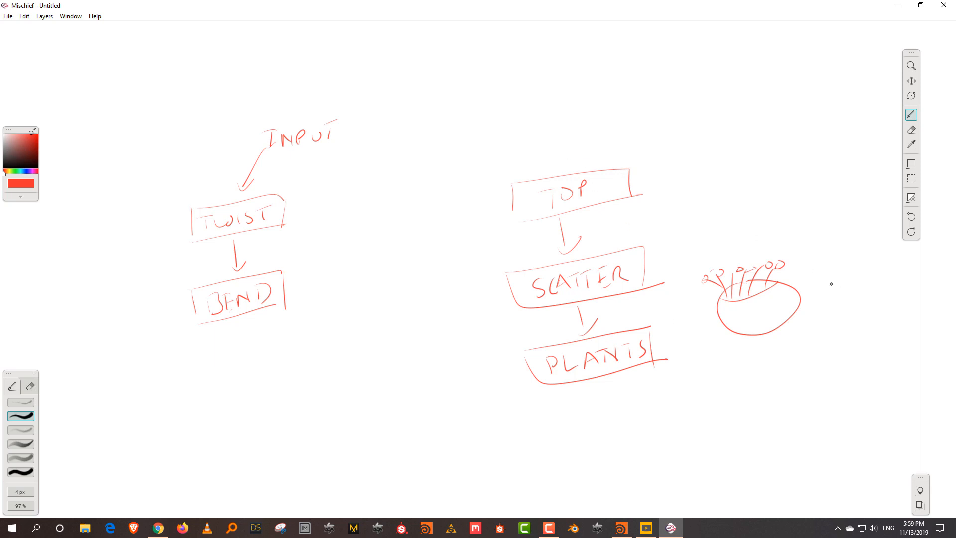
Sketch a rectangular block beside the round object and add flower-like plants along its upper edge
{"action": "mouse_move", "coordinate": [830, 288]}
{"action": "left_mouse_down"}
{"action": "mouse_move", "coordinate": [832, 321]}
{"action": "mouse_move", "coordinate": [893, 277]}
{"action": "mouse_move", "coordinate": [902, 315]}
{"action": "left_mouse_up"}
{"action": "left_click_drag", "start_coordinate": [822, 324], "coordinate": [900, 306]}
{"action": "left_click_drag", "start_coordinate": [825, 263], "coordinate": [846, 275]}
{"action": "mouse_move", "coordinate": [868, 258]}
{"action": "left_mouse_down"}
{"action": "mouse_move", "coordinate": [858, 276]}
{"action": "mouse_move", "coordinate": [875, 277]}
{"action": "left_mouse_up"}
{"action": "left_click_drag", "start_coordinate": [897, 269], "coordinate": [892, 274]}
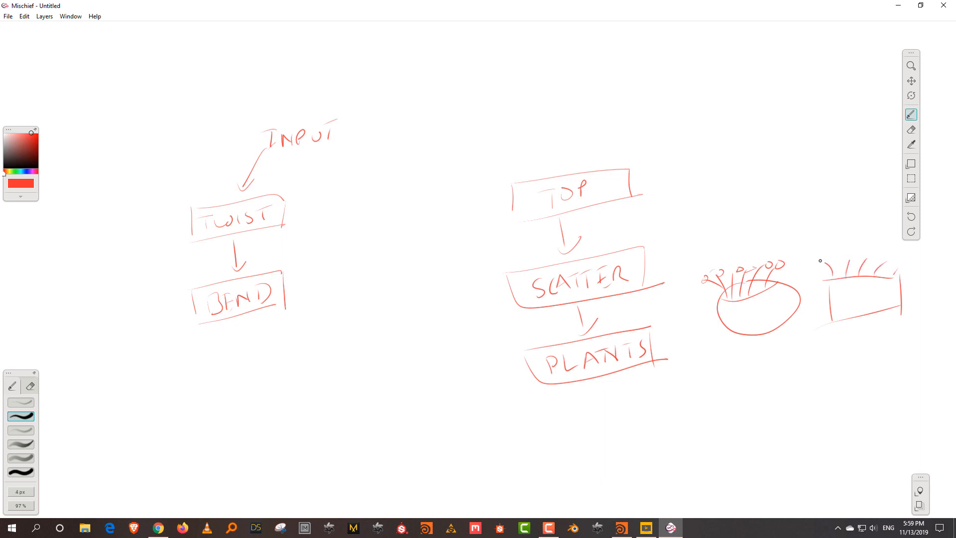
{"action": "left_click_drag", "start_coordinate": [819, 258], "coordinate": [845, 258]}
{"action": "left_click_drag", "start_coordinate": [866, 261], "coordinate": [868, 255]}
{"action": "left_click_drag", "start_coordinate": [886, 263], "coordinate": [892, 258]}
{"action": "left_click_drag", "start_coordinate": [905, 261], "coordinate": [914, 259]}
Sketch a ring-shaped object below the other two shapes and add flower-like plants across its upper side
{"action": "mouse_move", "coordinate": [812, 369]}
{"action": "left_mouse_down"}
{"action": "mouse_move", "coordinate": [784, 386]}
{"action": "mouse_move", "coordinate": [812, 371]}
{"action": "left_mouse_up"}
{"action": "mouse_move", "coordinate": [776, 370]}
{"action": "left_mouse_down"}
{"action": "mouse_move", "coordinate": [747, 405]}
{"action": "mouse_move", "coordinate": [779, 370]}
{"action": "mouse_move", "coordinate": [749, 385]}
{"action": "mouse_move", "coordinate": [762, 385]}
{"action": "left_mouse_up"}
{"action": "mouse_move", "coordinate": [782, 355]}
{"action": "left_mouse_down"}
{"action": "mouse_move", "coordinate": [776, 380]}
{"action": "mouse_move", "coordinate": [797, 367]}
{"action": "left_mouse_up"}
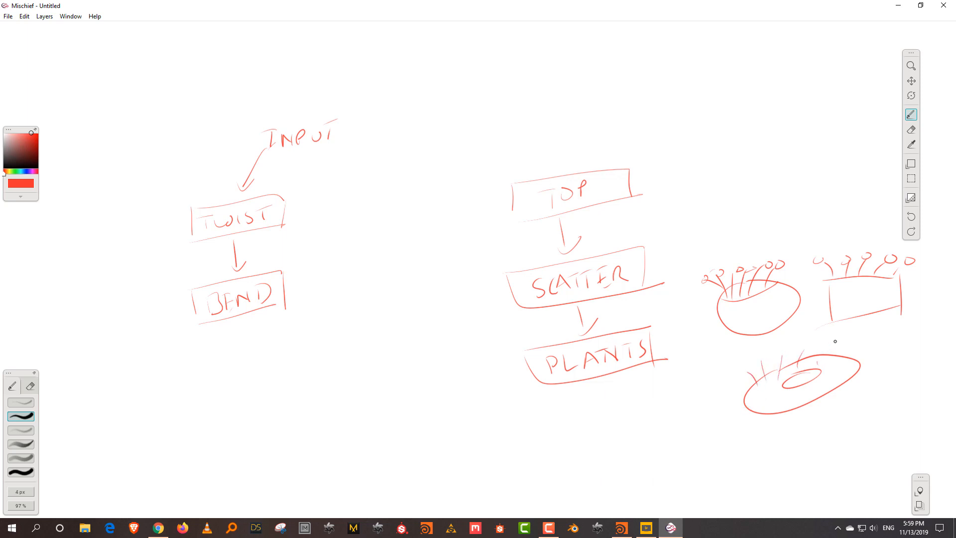
{"action": "left_click_drag", "start_coordinate": [837, 340], "coordinate": [817, 362]}
{"action": "left_click_drag", "start_coordinate": [856, 346], "coordinate": [840, 355]}
{"action": "left_click_drag", "start_coordinate": [750, 374], "coordinate": [747, 368]}
{"action": "left_click_drag", "start_coordinate": [769, 361], "coordinate": [830, 341]}
{"action": "left_click_drag", "start_coordinate": [857, 347], "coordinate": [861, 344]}
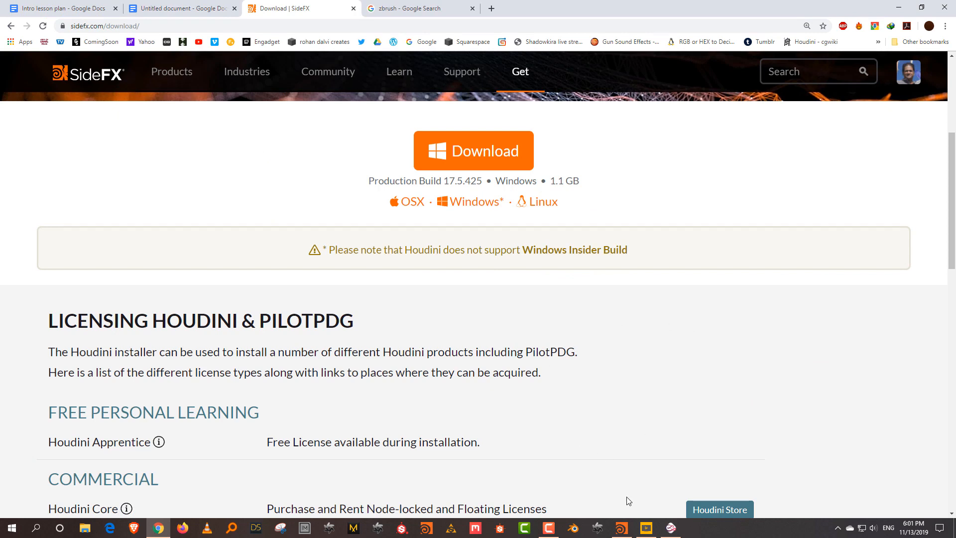
Switch to the open Houdini scene and place a box on the grid
{"action": "left_click", "coordinate": [621, 528]}
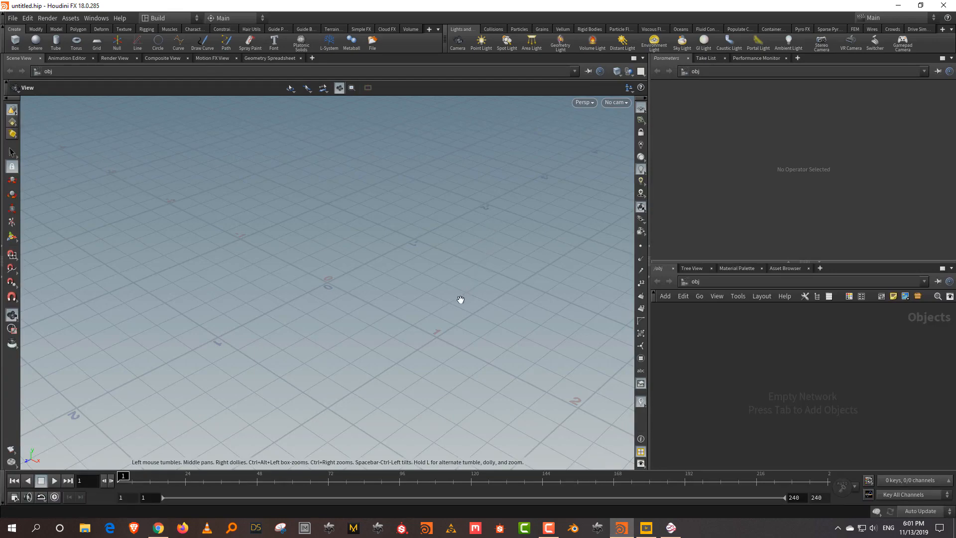
{"action": "mouse_move", "coordinate": [461, 300]}
{"action": "left_mouse_down"}
{"action": "mouse_move", "coordinate": [463, 280]}
{"action": "mouse_move", "coordinate": [462, 293]}
{"action": "left_mouse_up"}
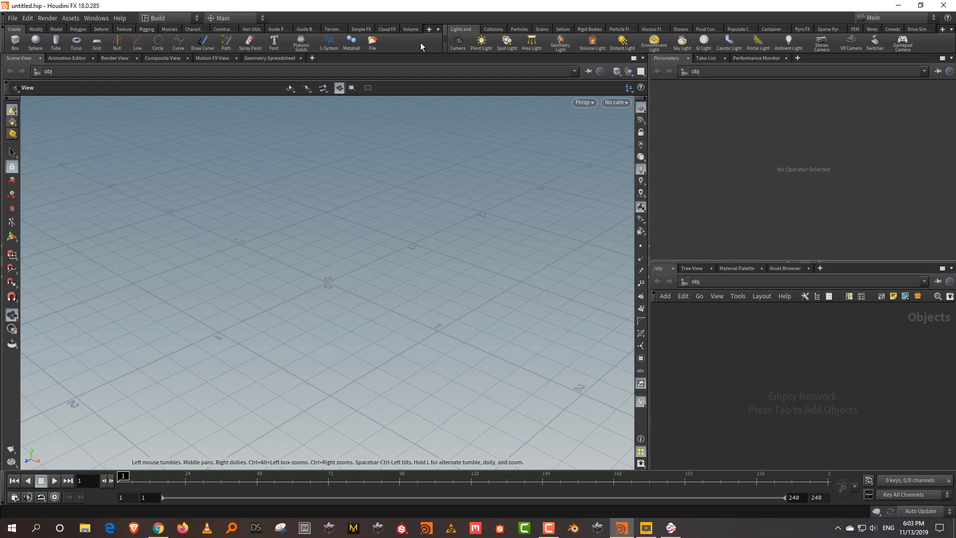
{"action": "left_click", "coordinate": [15, 48]}
{"action": "left_click", "coordinate": [115, 101]}
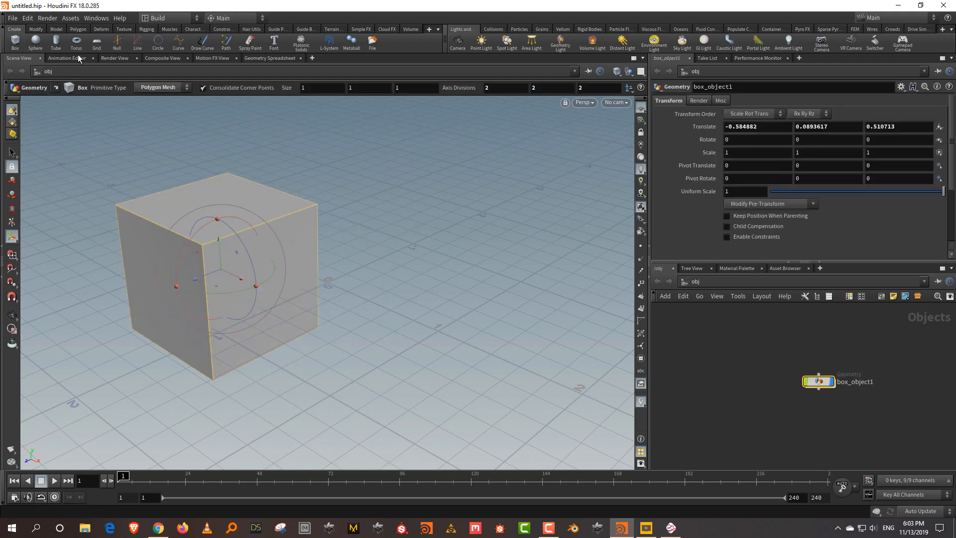
Place a sphere and a torus near the box, leaving all objects deselected
{"action": "left_click", "coordinate": [35, 42]}
{"action": "left_click", "coordinate": [445, 230]}
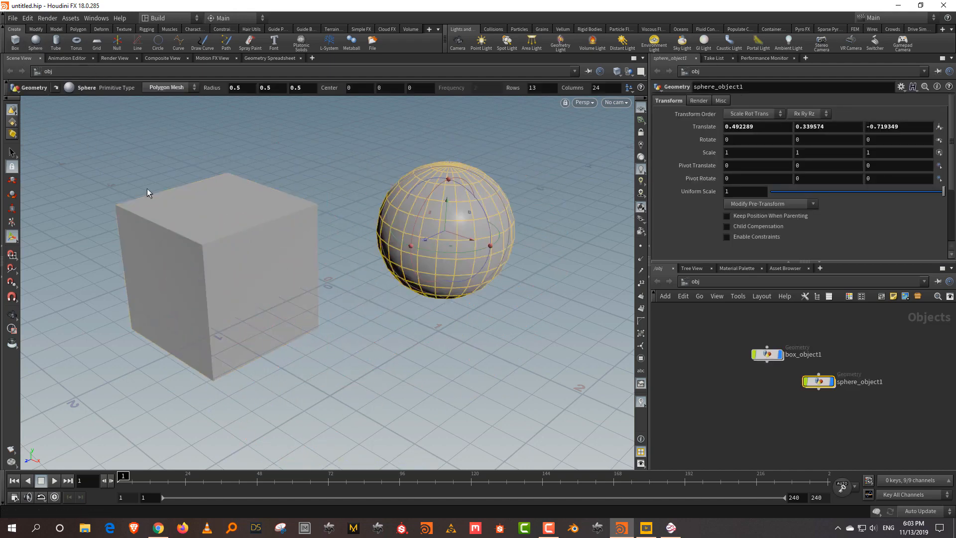
{"action": "left_click", "coordinate": [80, 44]}
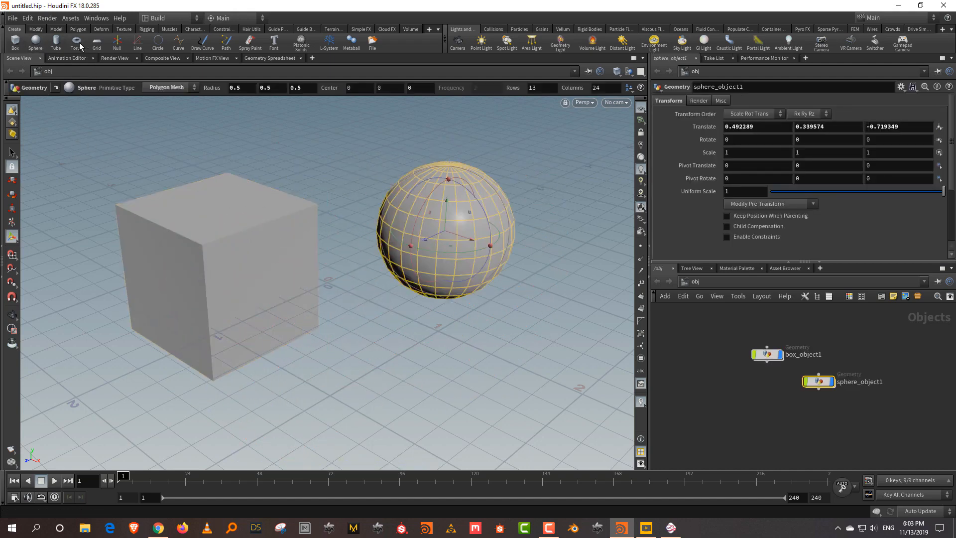
{"action": "left_click", "coordinate": [388, 371]}
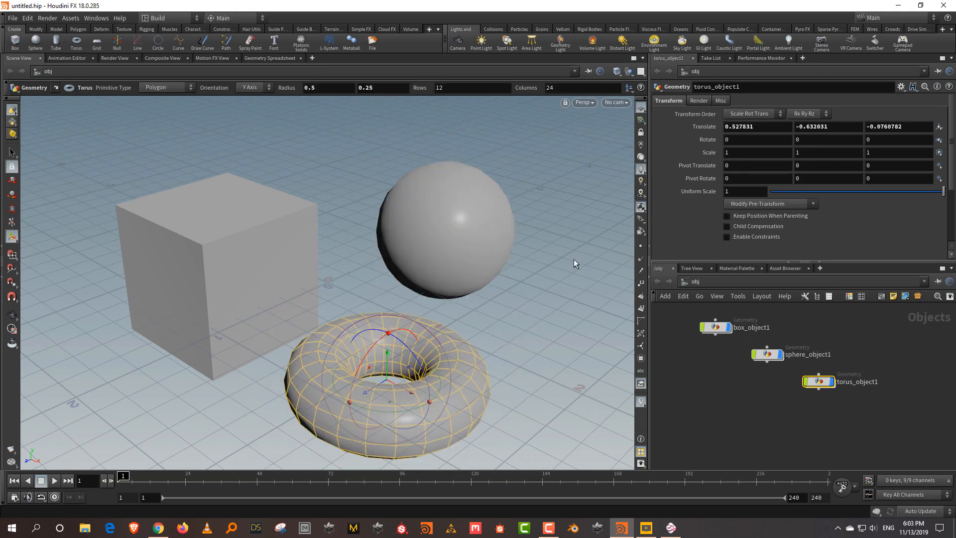
{"action": "left_click", "coordinate": [215, 134]}
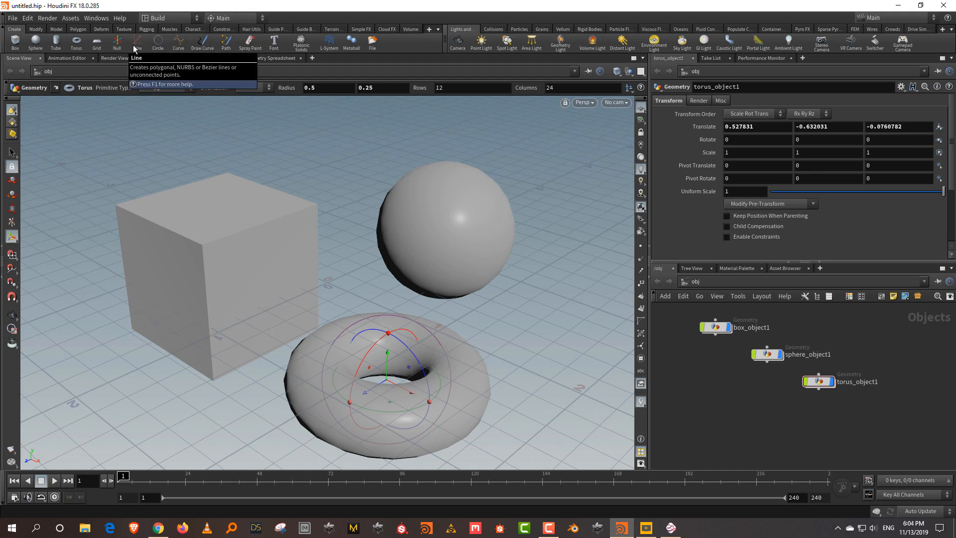
Look through the Deform, Rigging, Characters, Particles, Oceans, Container and Pyro FX shelf tools
{"action": "left_click", "coordinate": [102, 29]}
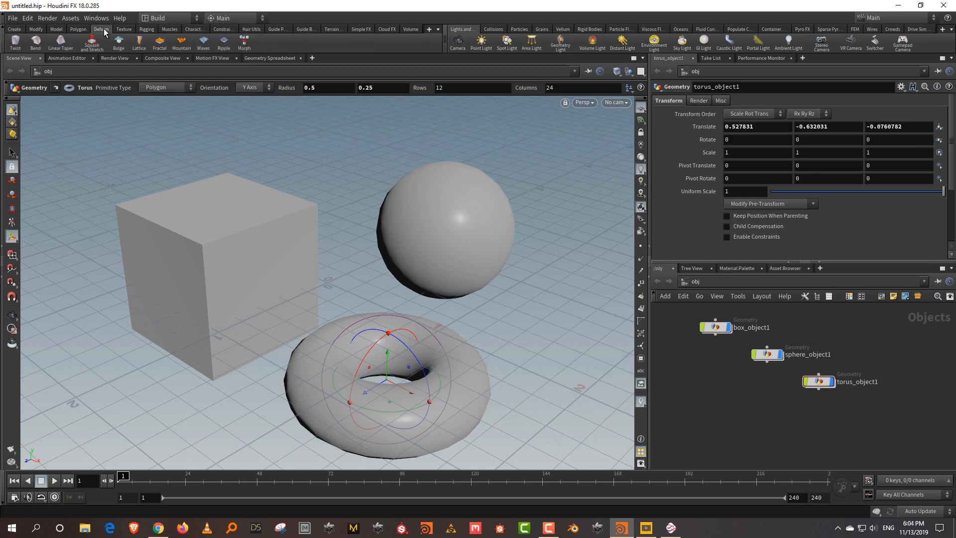
{"action": "left_click", "coordinate": [146, 30]}
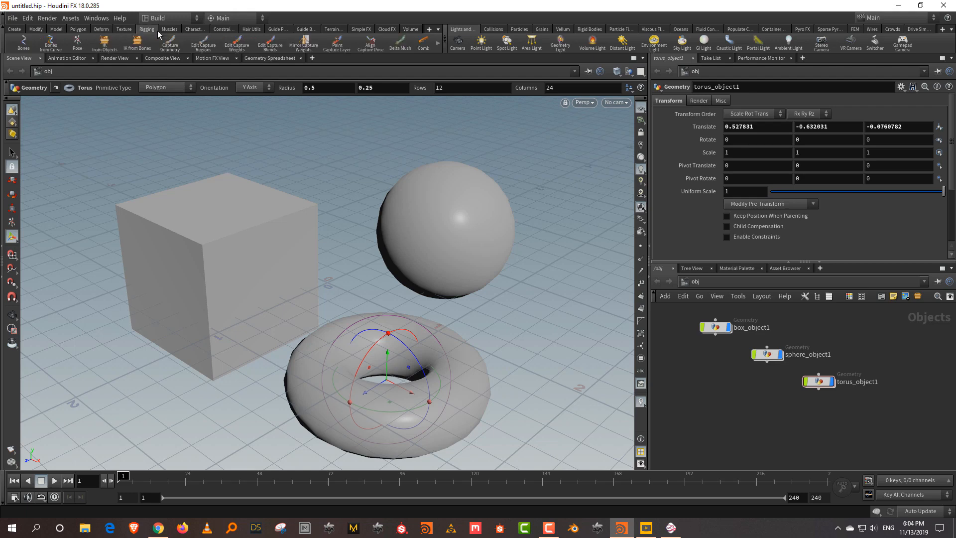
{"action": "left_click", "coordinate": [195, 30]}
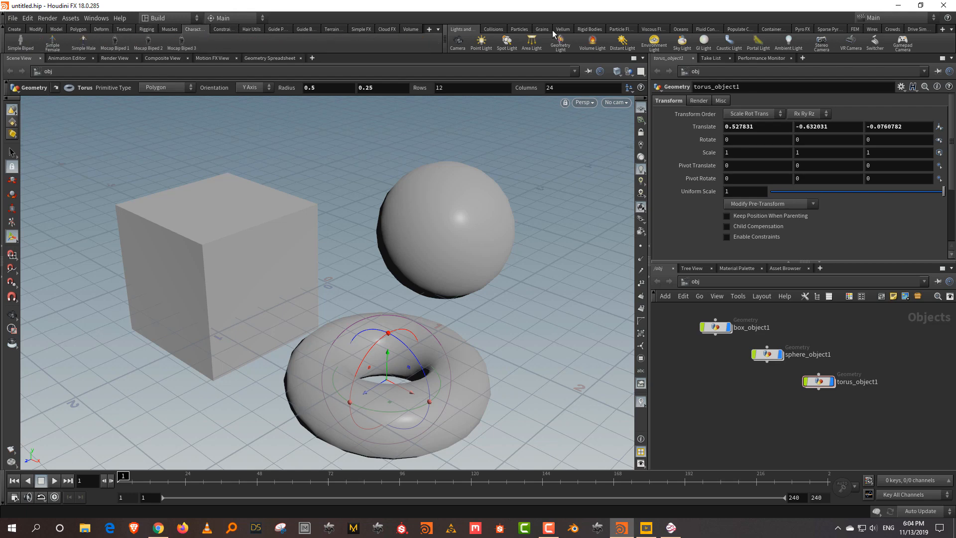
{"action": "left_click", "coordinate": [520, 29]}
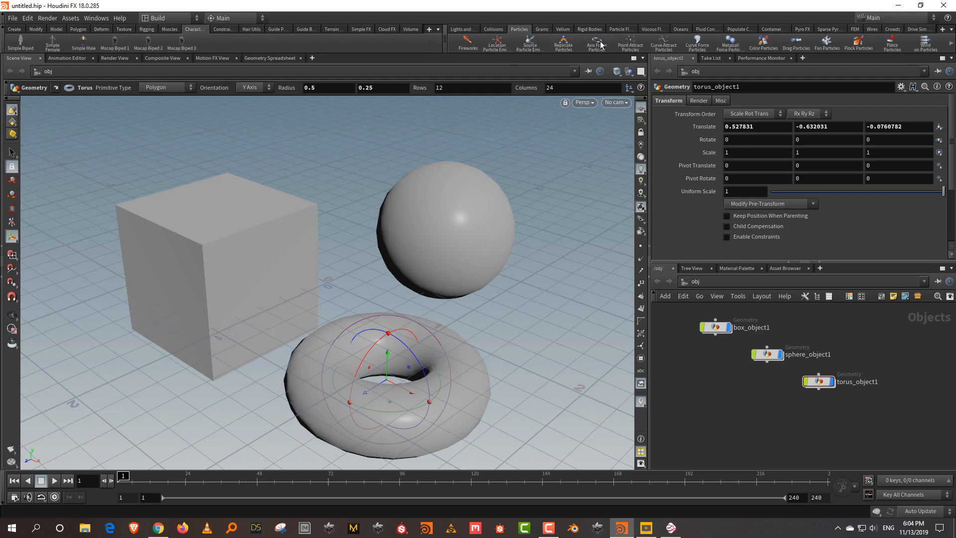
{"action": "left_click", "coordinate": [685, 29]}
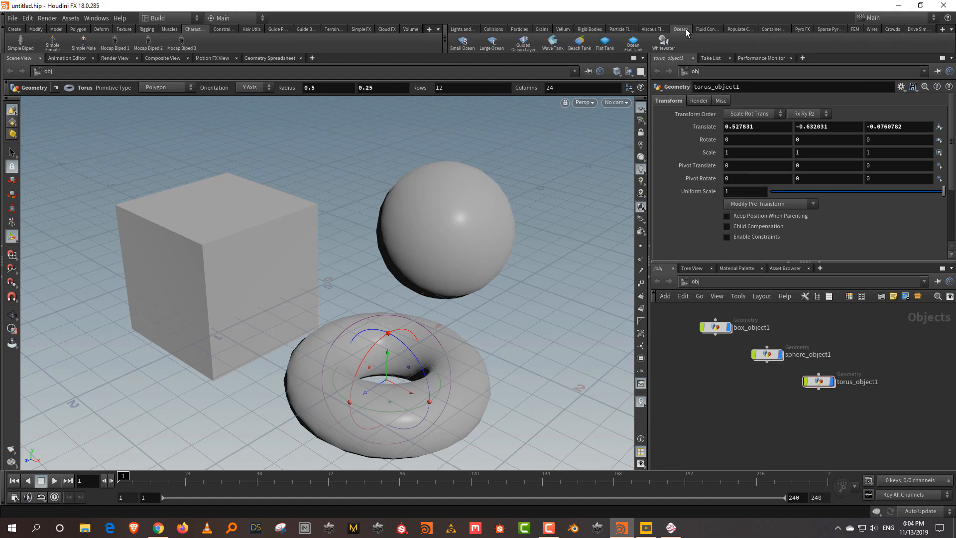
{"action": "left_click", "coordinate": [777, 30]}
{"action": "left_click", "coordinate": [802, 30]}
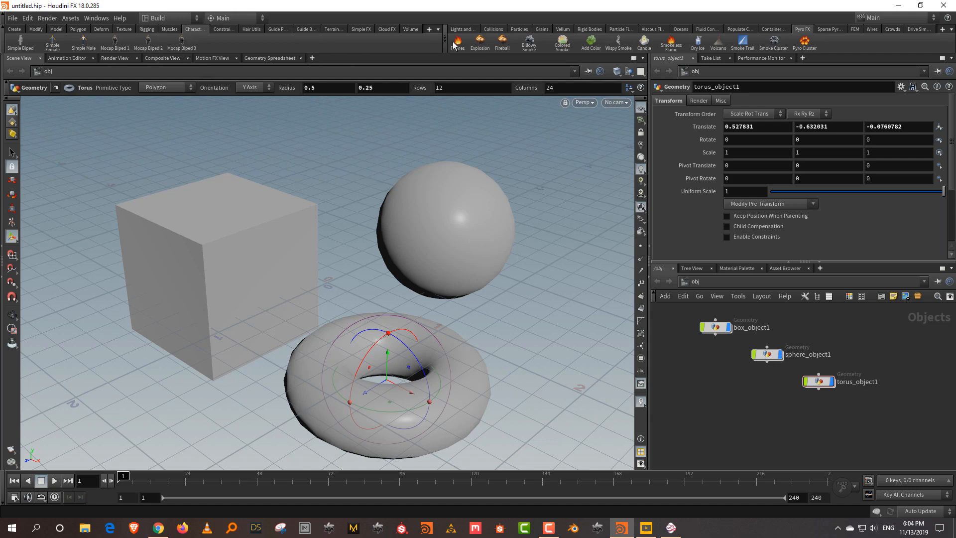
Hide the shelf, the main menu bar, the toolbars around the viewport and the timeline playbar
{"action": "left_click", "coordinate": [4, 46]}
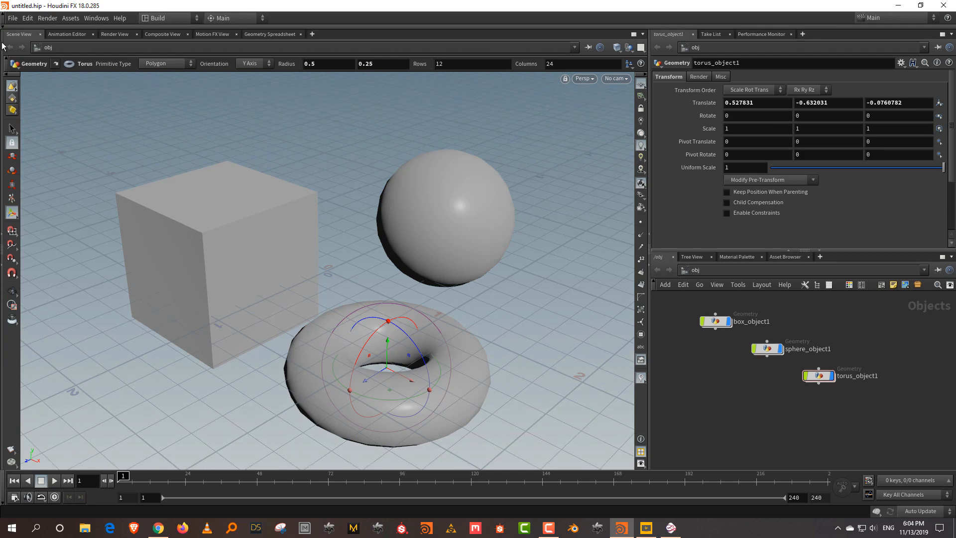
{"action": "left_click", "coordinate": [3, 13]}
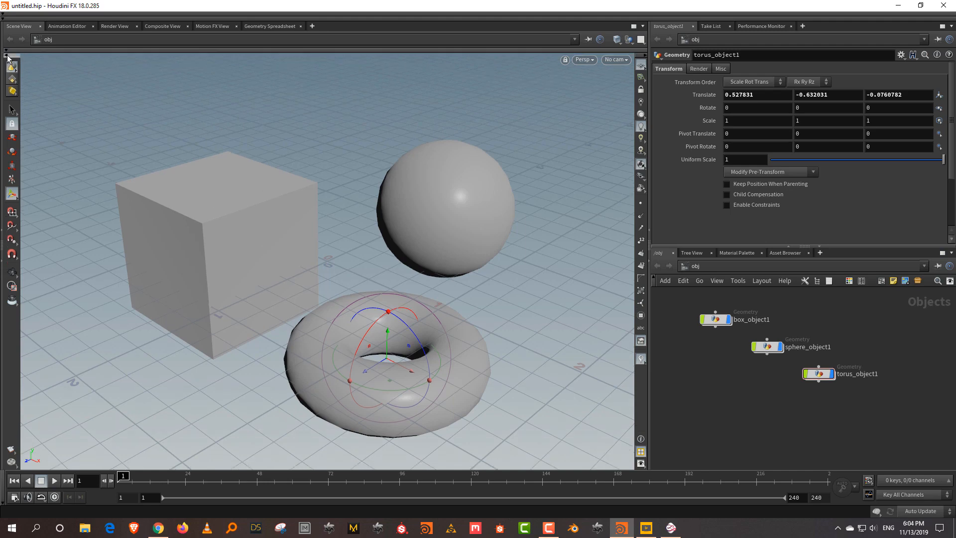
{"action": "left_click", "coordinate": [6, 58]}
{"action": "left_click", "coordinate": [639, 55]}
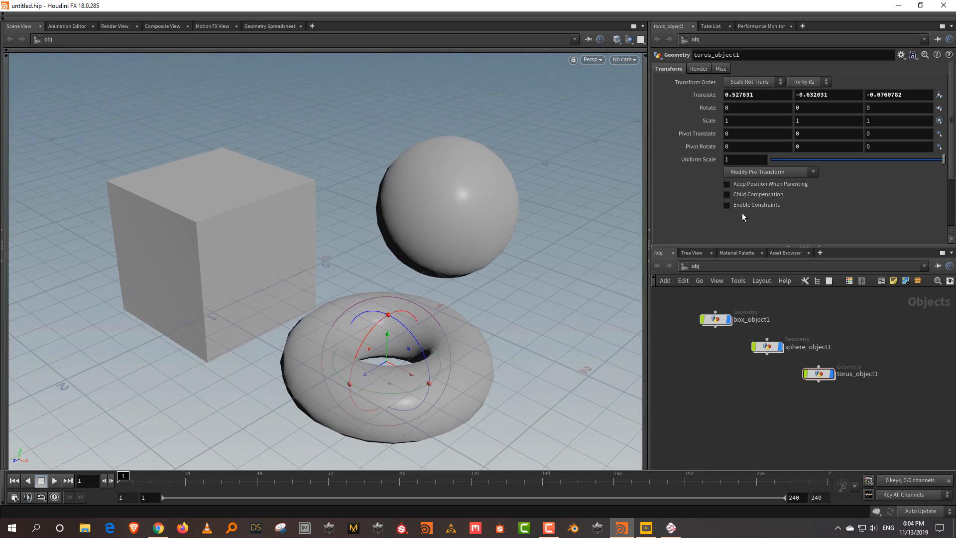
{"action": "left_click", "coordinate": [3, 488]}
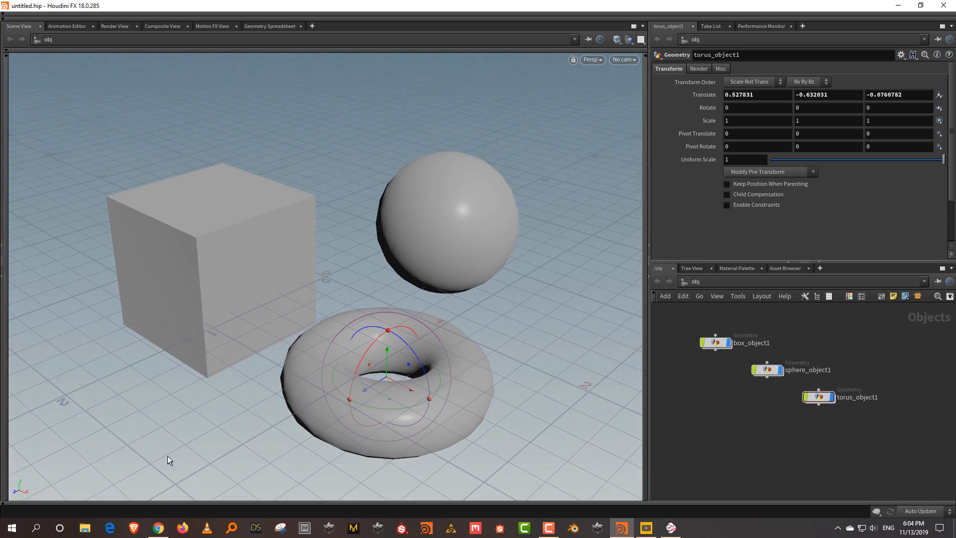
Restore the playbar, the viewport's selection and operation toolbars, the main menu bar and the shelf
{"action": "left_click", "coordinate": [55, 501]}
{"action": "left_click", "coordinate": [6, 54]}
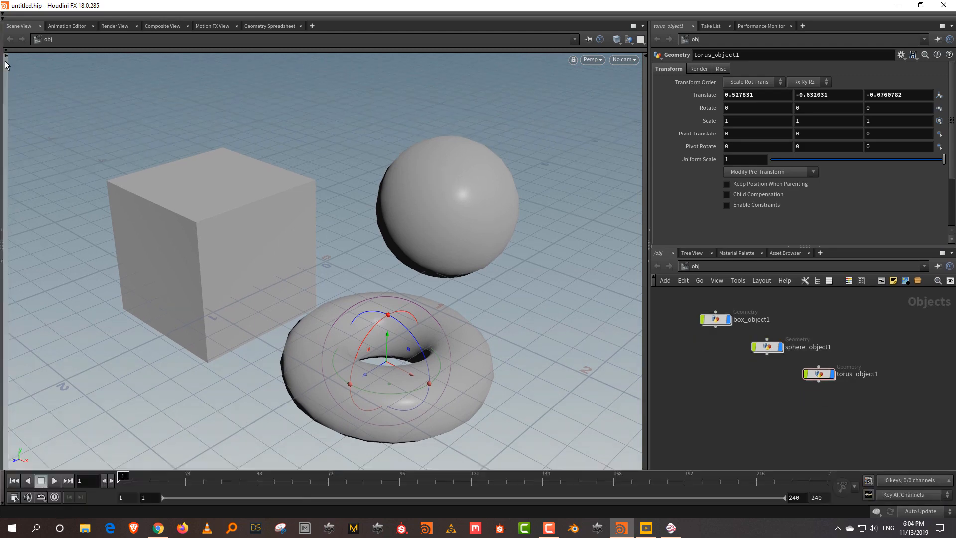
{"action": "left_click", "coordinate": [14, 50]}
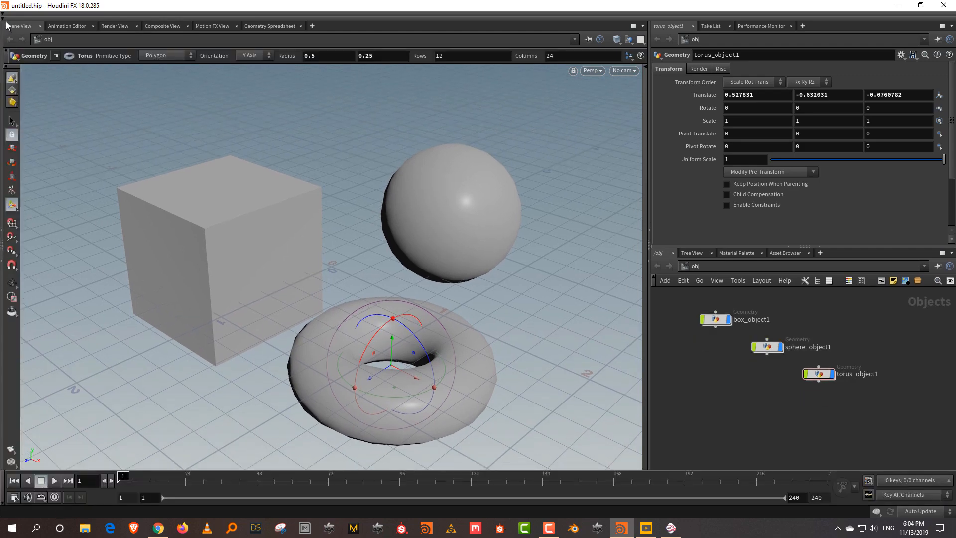
{"action": "left_click", "coordinate": [7, 16]}
{"action": "left_click", "coordinate": [8, 14]}
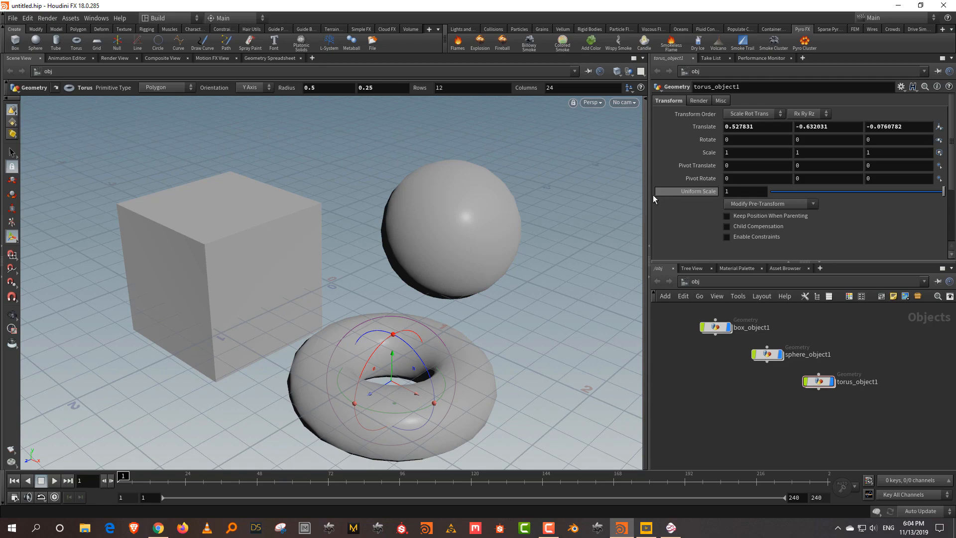
Narrow the viewport pane so that the parameter and network panes are wider
{"action": "left_click_drag", "start_coordinate": [649, 197], "coordinate": [437, 229]}
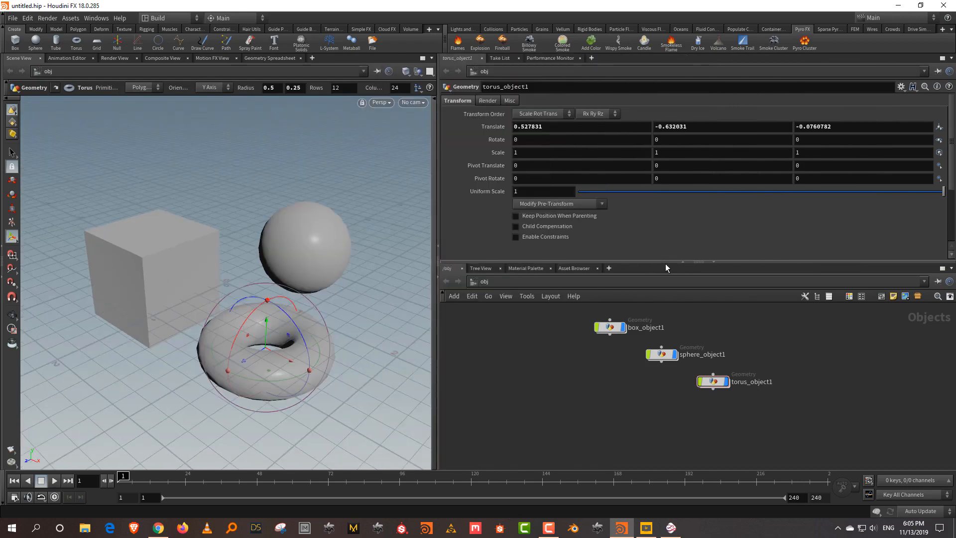
Widen the viewport pane and shorten the parameter pane to give the network editor more height
{"action": "left_click_drag", "start_coordinate": [665, 263], "coordinate": [648, 248]}
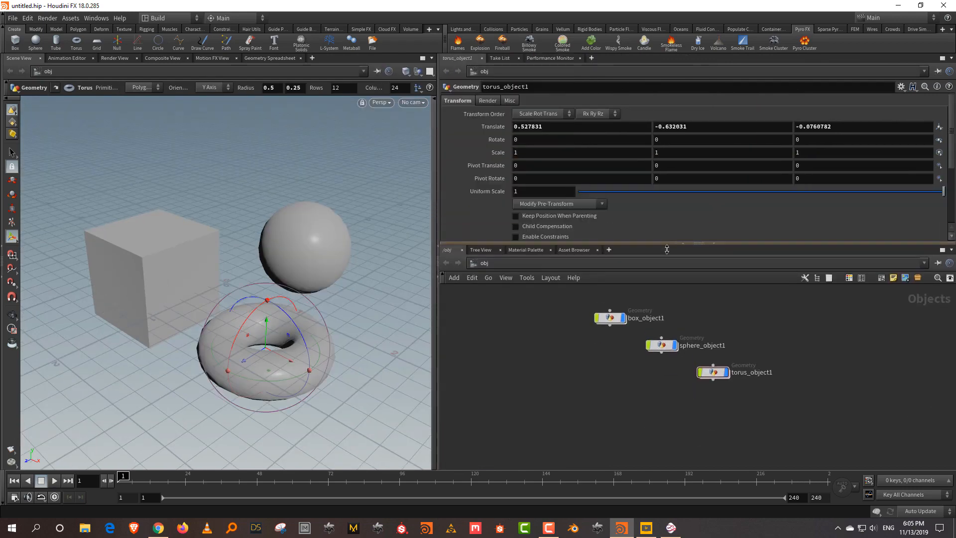
{"action": "left_click_drag", "start_coordinate": [438, 200], "coordinate": [563, 224]}
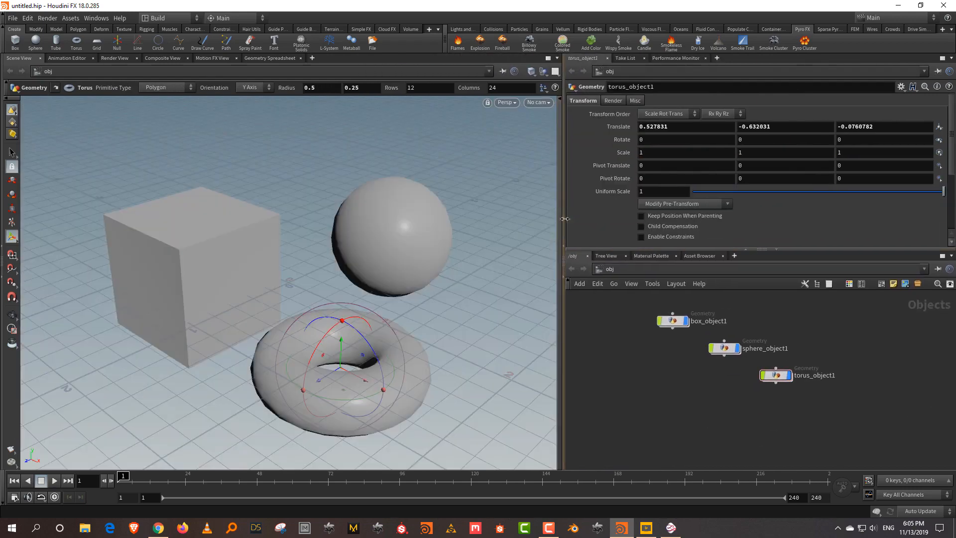
Collapse and restore the parameter and network panes, and do the same with the viewport pane
{"action": "left_click", "coordinate": [564, 278]}
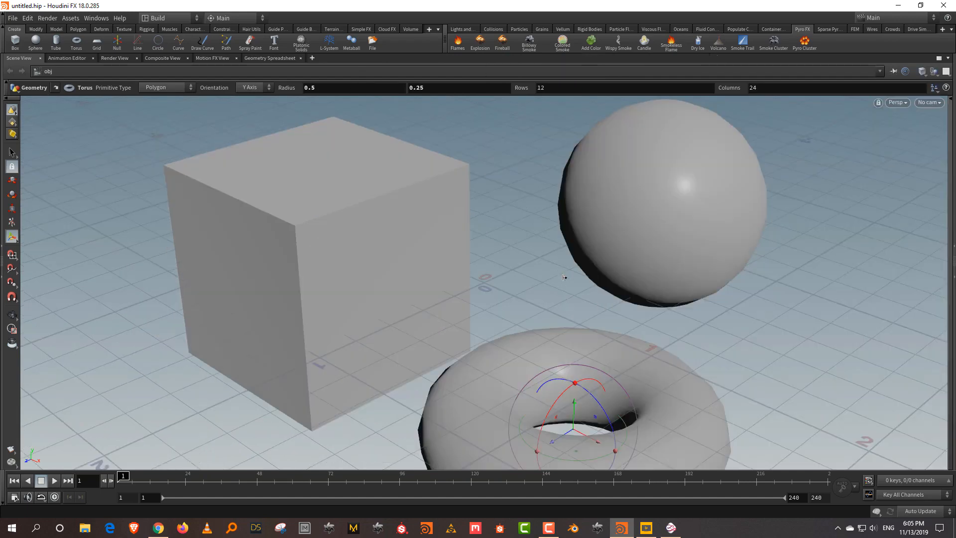
{"action": "left_click", "coordinate": [953, 279]}
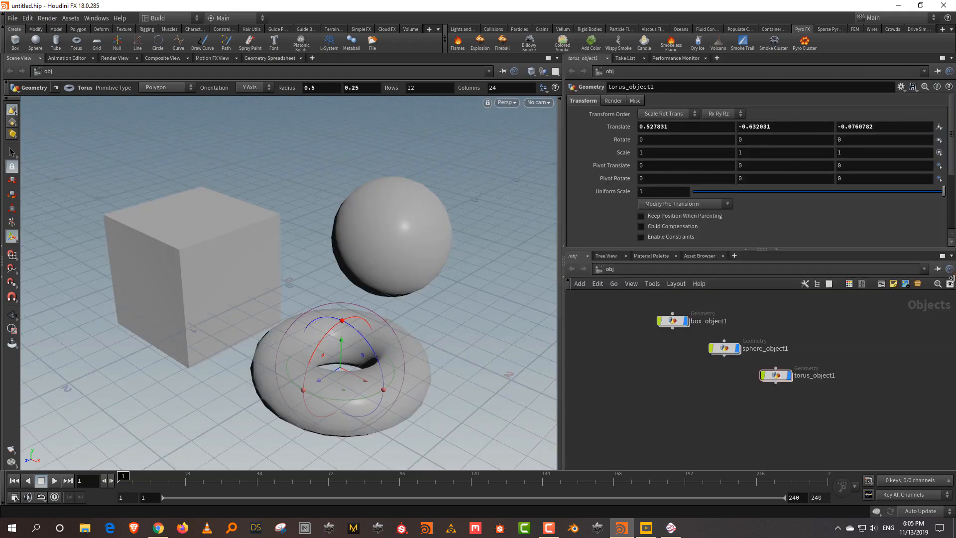
{"action": "left_click", "coordinate": [561, 245]}
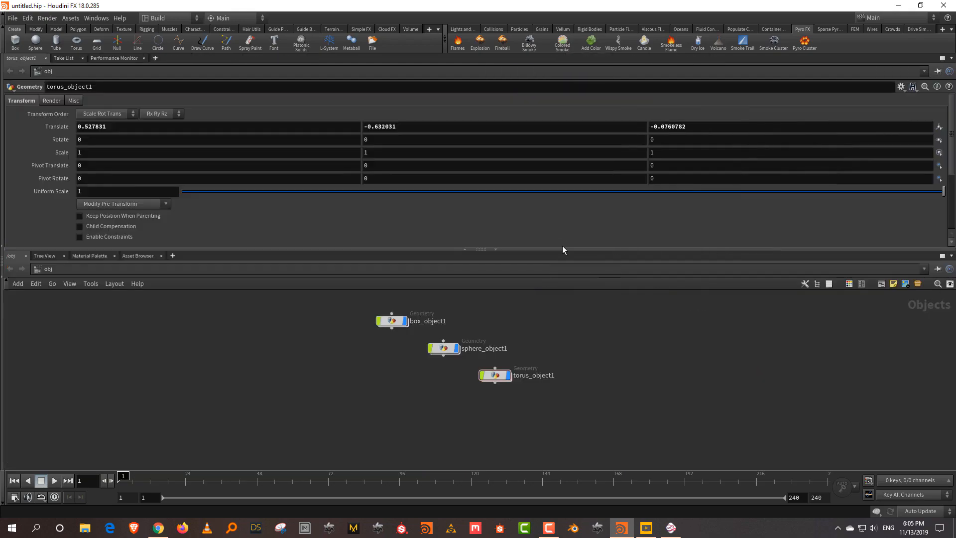
{"action": "left_click", "coordinate": [2, 247]}
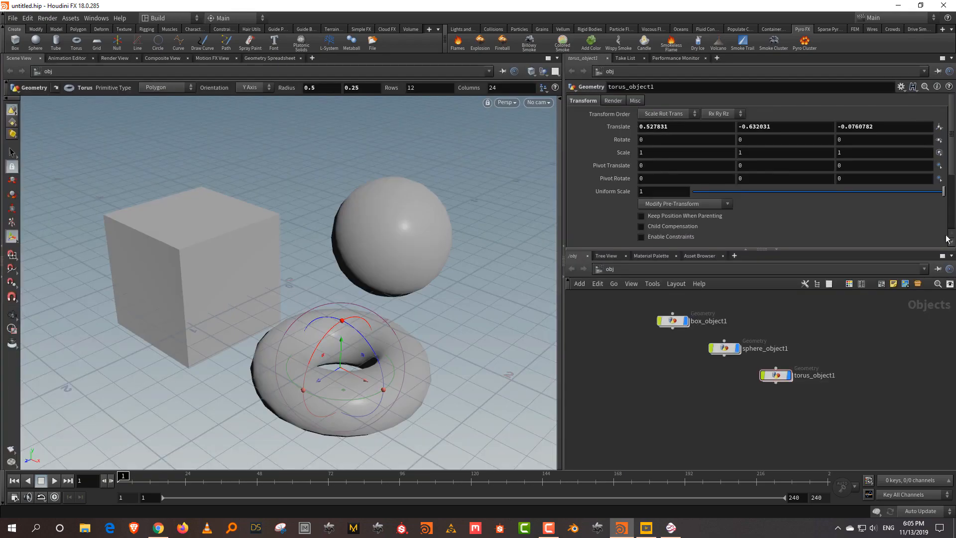
Swap the viewport with the parameter and network panes and back, and flip the split's orientation and back
{"action": "left_click", "coordinate": [564, 267]}
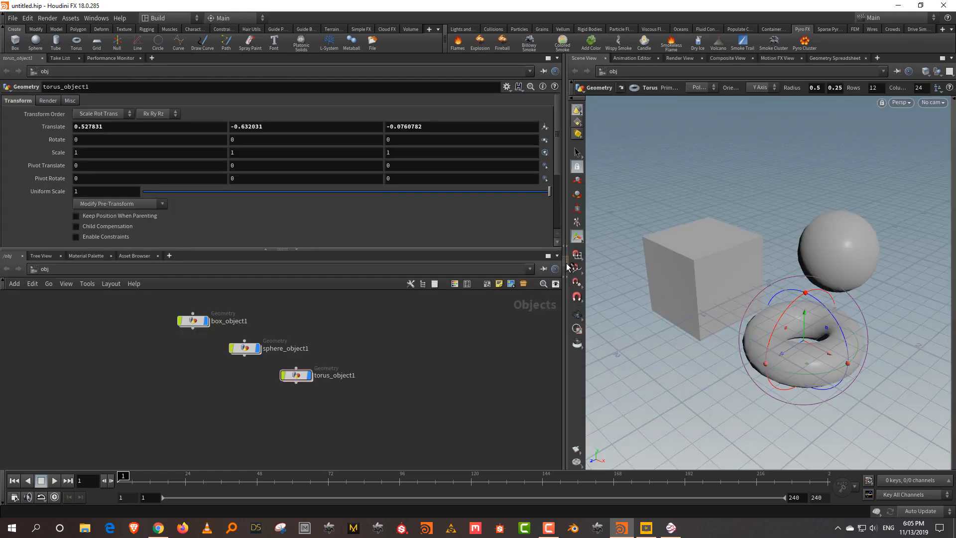
{"action": "left_click", "coordinate": [566, 266]}
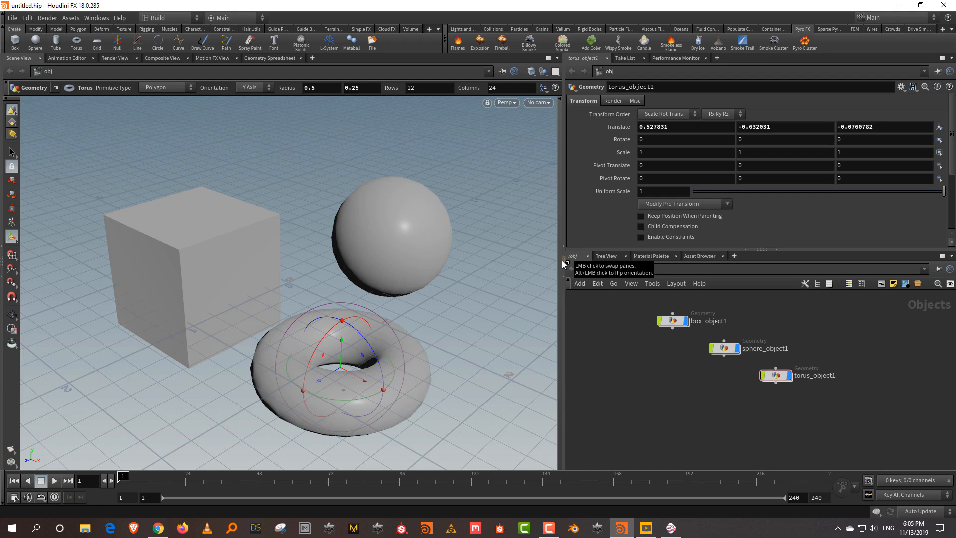
{"action": "left_click", "coordinate": [565, 261], "text": "alt"}
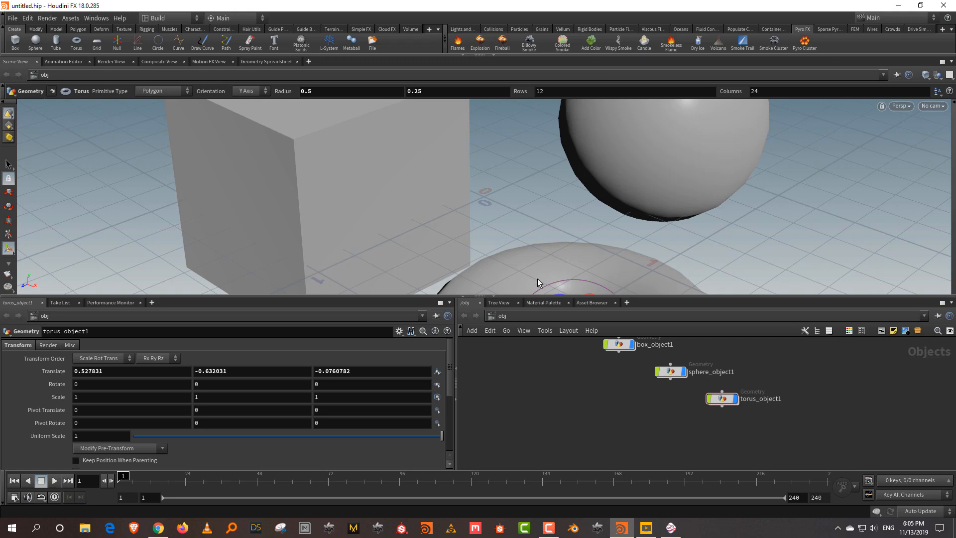
{"action": "left_click", "coordinate": [479, 300], "text": "alt"}
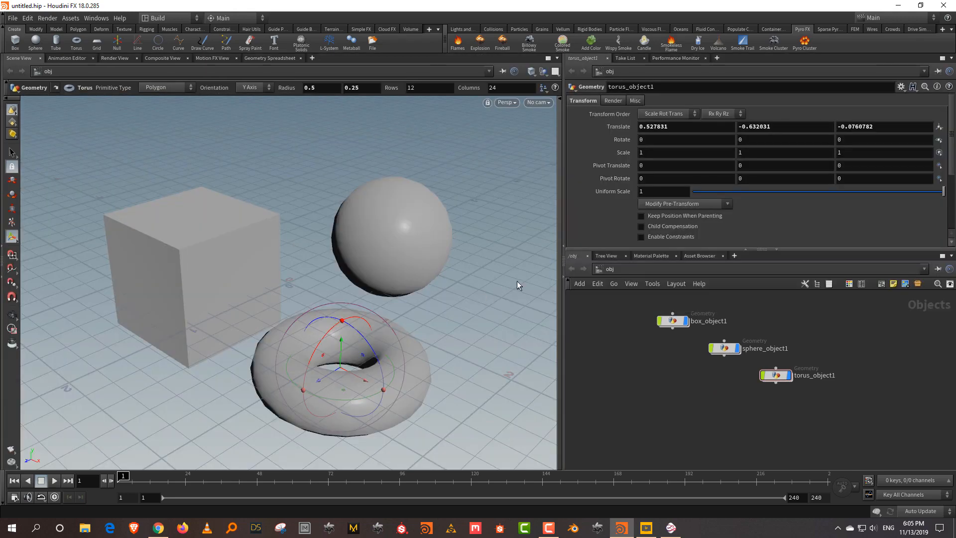
Adjust the height split between the parameter pane and the network editor
{"action": "left_click_drag", "start_coordinate": [568, 248], "coordinate": [567, 214]}
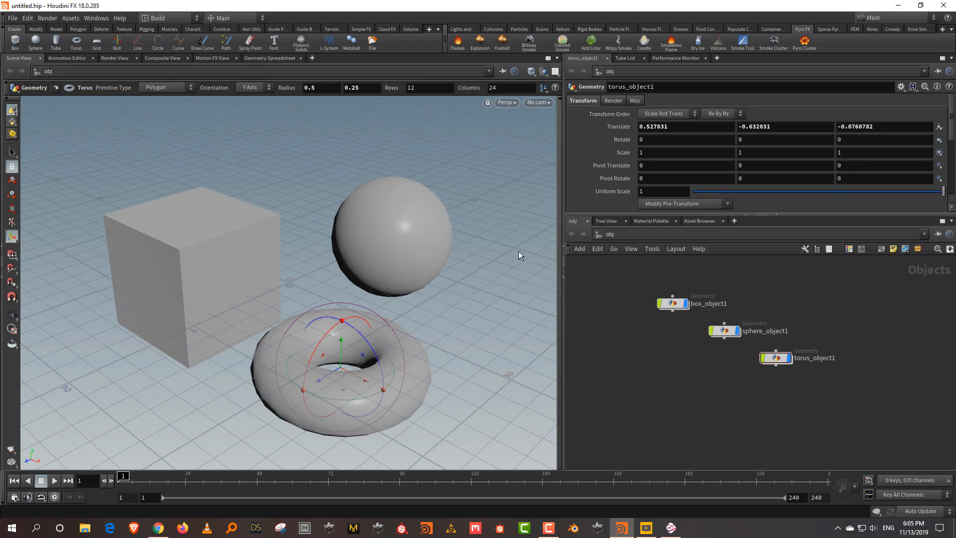
{"action": "left_click_drag", "start_coordinate": [761, 214], "coordinate": [760, 263]}
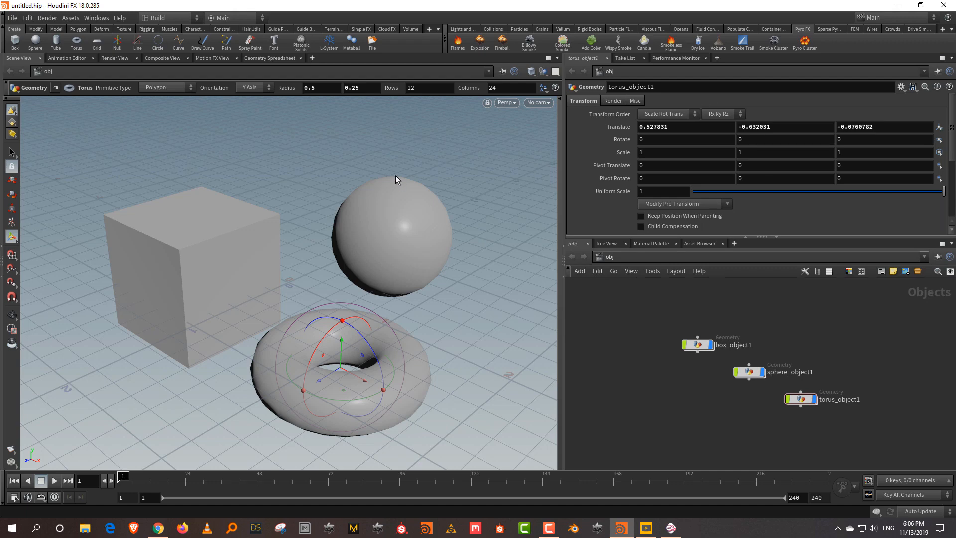
Show the viewport's display options toolbar and look through the object selection options
{"action": "left_click", "coordinate": [560, 119]}
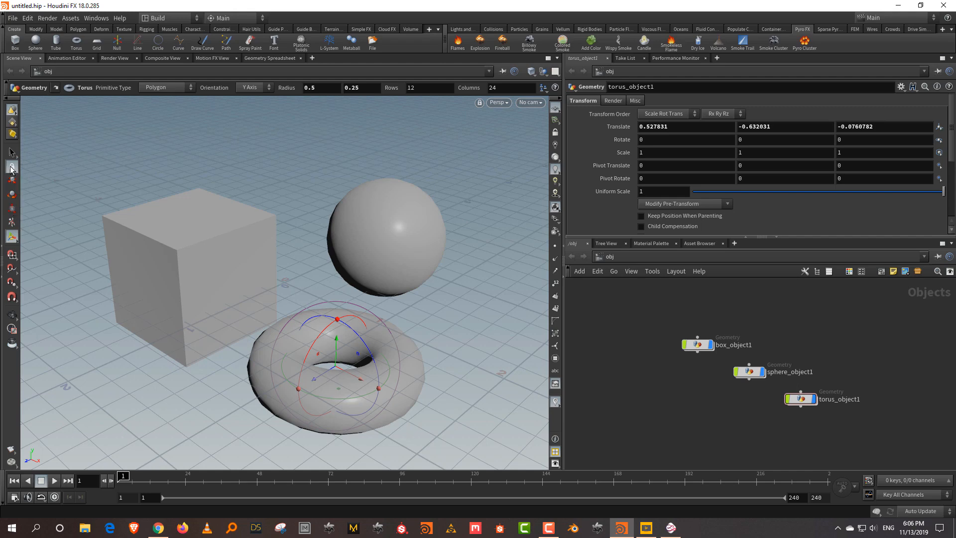
{"action": "right_click", "coordinate": [12, 110]}
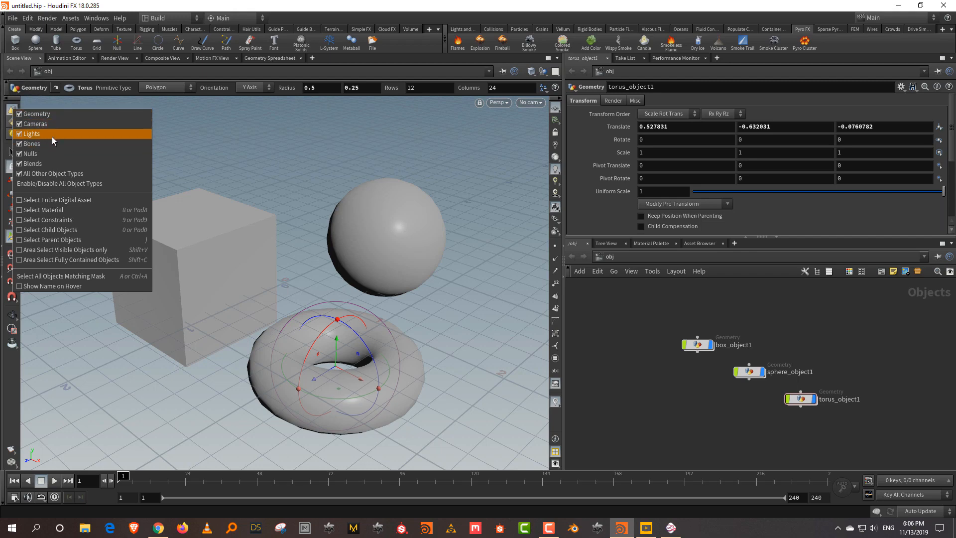
{"action": "left_click", "coordinate": [332, 134]}
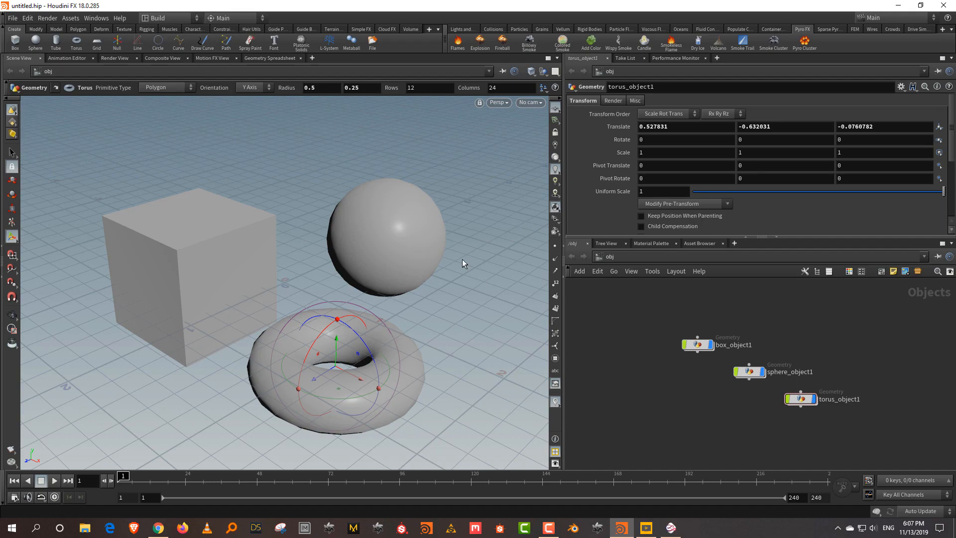
Add an environment light to the object network and set its environment map to veranda_1k.hdr
{"action": "left_click_drag", "start_coordinate": [462, 259], "coordinate": [316, 229], "text": "alt"}
{"action": "middle_click_drag", "start_coordinate": [315, 229], "coordinate": [285, 233], "text": "alt"}
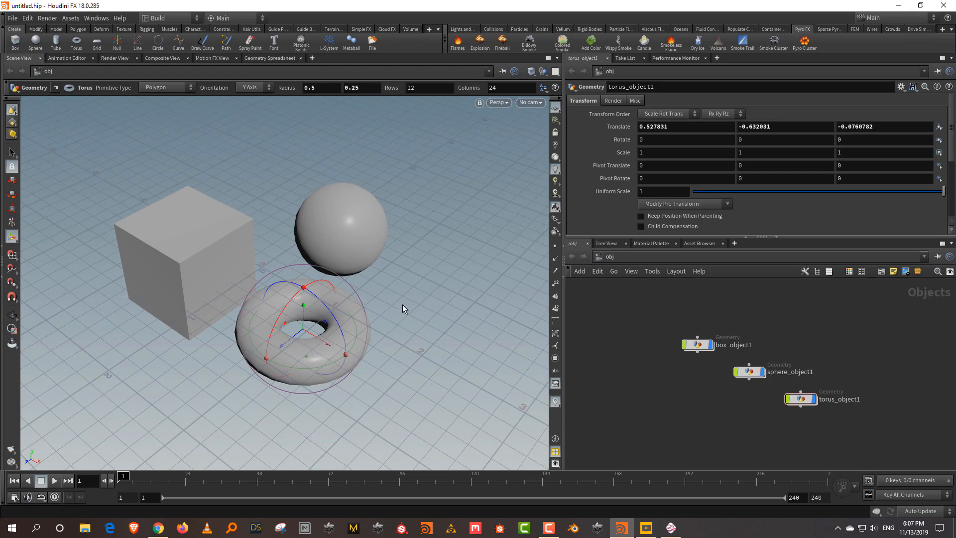
{"action": "mouse_move", "coordinate": [401, 305]}
{"action": "left_mouse_down", "text": "alt"}
{"action": "mouse_move", "coordinate": [399, 252]}
{"action": "mouse_move", "coordinate": [399, 291]}
{"action": "left_mouse_up", "text": "alt"}
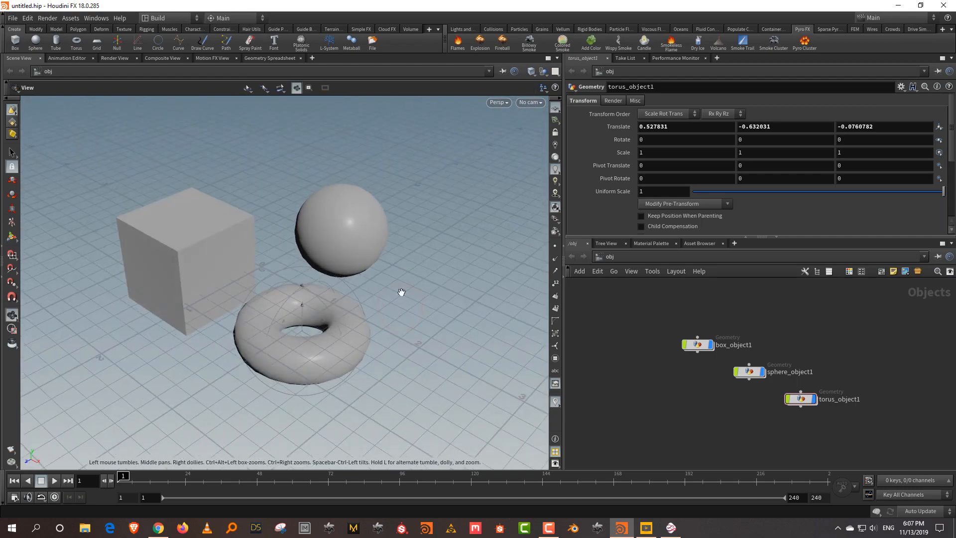
{"action": "right_click", "coordinate": [610, 321]}
{"action": "left_click", "coordinate": [716, 288]}
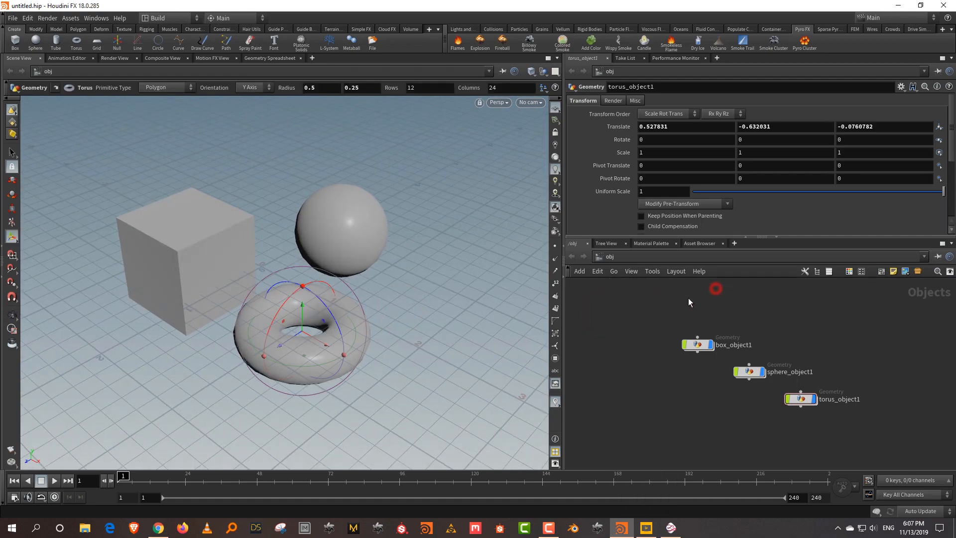
{"action": "left_click", "coordinate": [927, 152]}
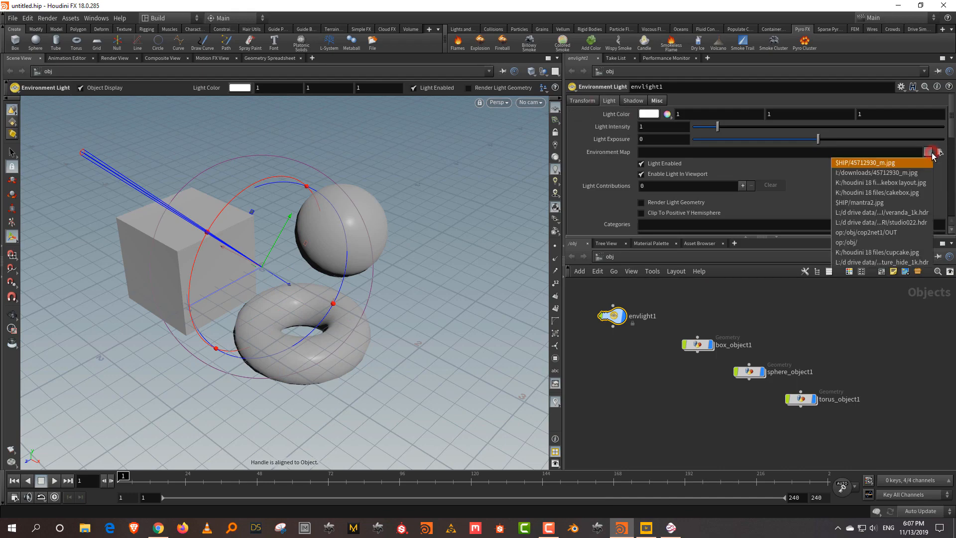
{"action": "left_click", "coordinate": [915, 213]}
{"action": "left_click", "coordinate": [747, 305]}
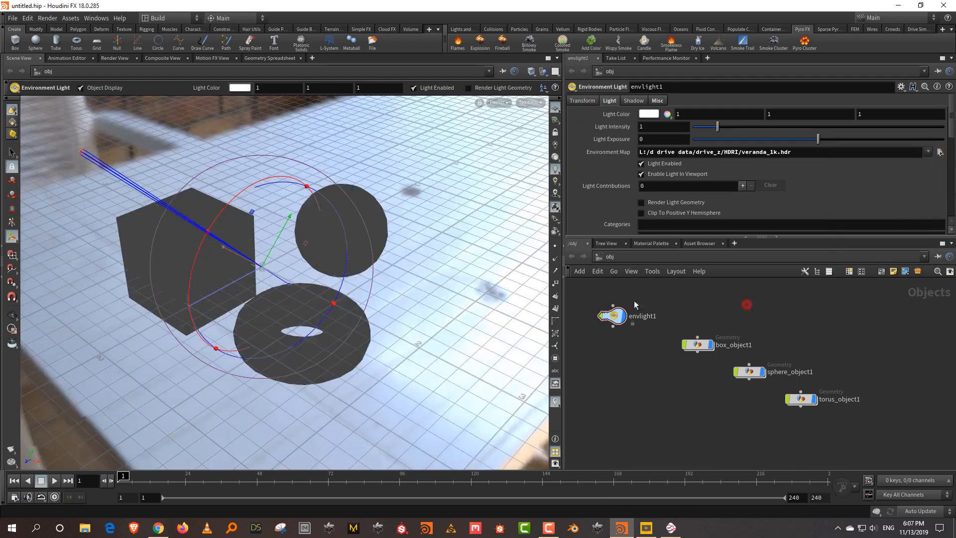
Add a point light in the viewport behind and beside the sphere
{"action": "key", "text": "Tab"}
{"action": "type", "text": "ligh"}
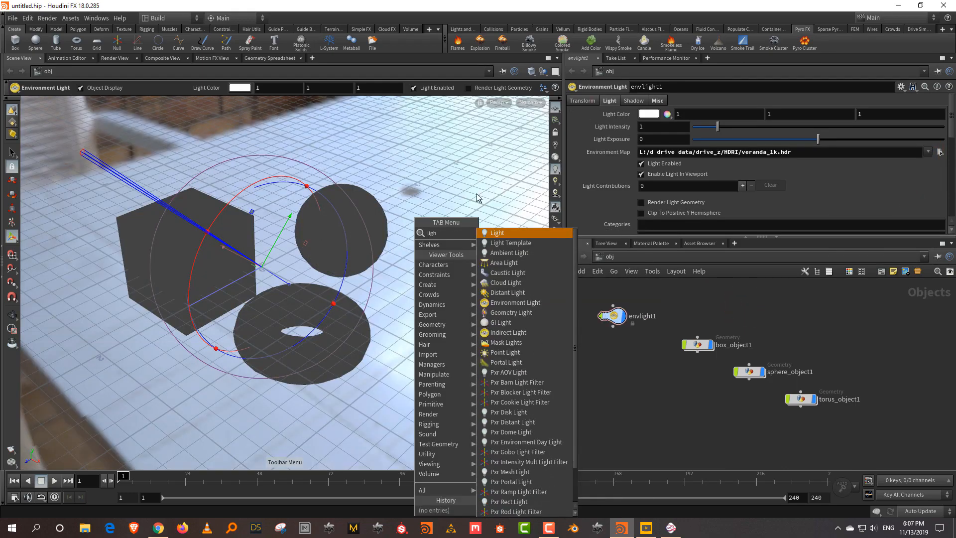
{"action": "left_click", "coordinate": [498, 233]}
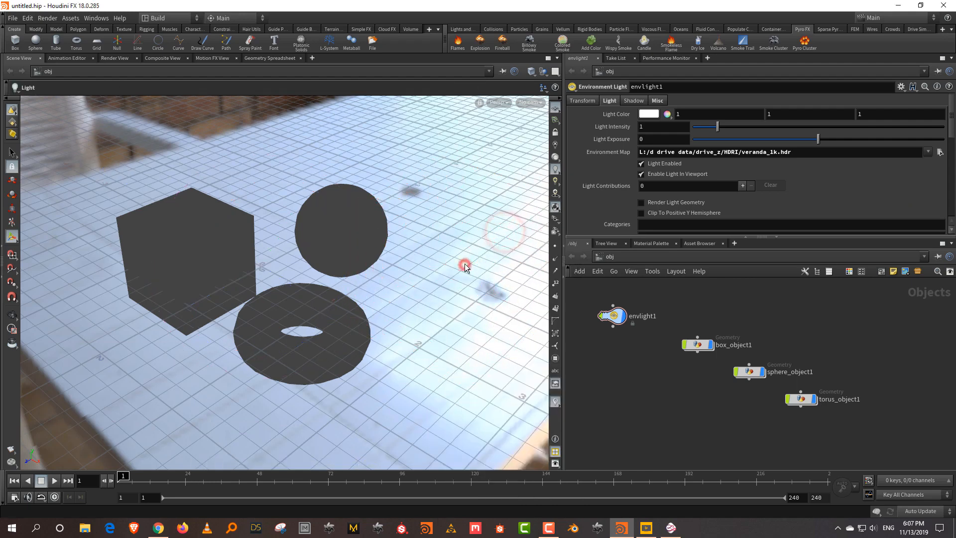
{"action": "left_click", "coordinate": [465, 265]}
{"action": "left_click_drag", "start_coordinate": [465, 265], "coordinate": [467, 235]}
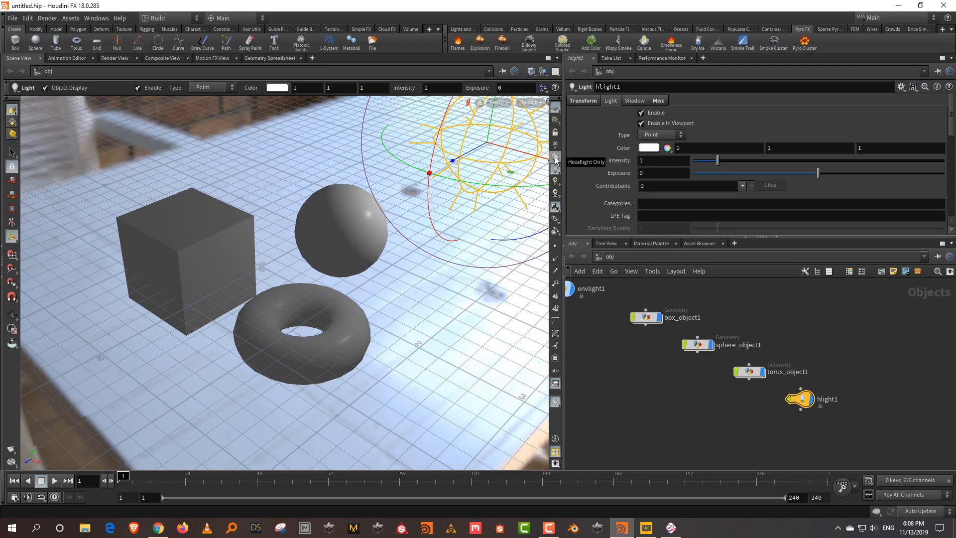
Compare the viewport's headlight-only, normal and high quality lighting modes, returning to normal lighting
{"action": "left_click", "coordinate": [555, 158]}
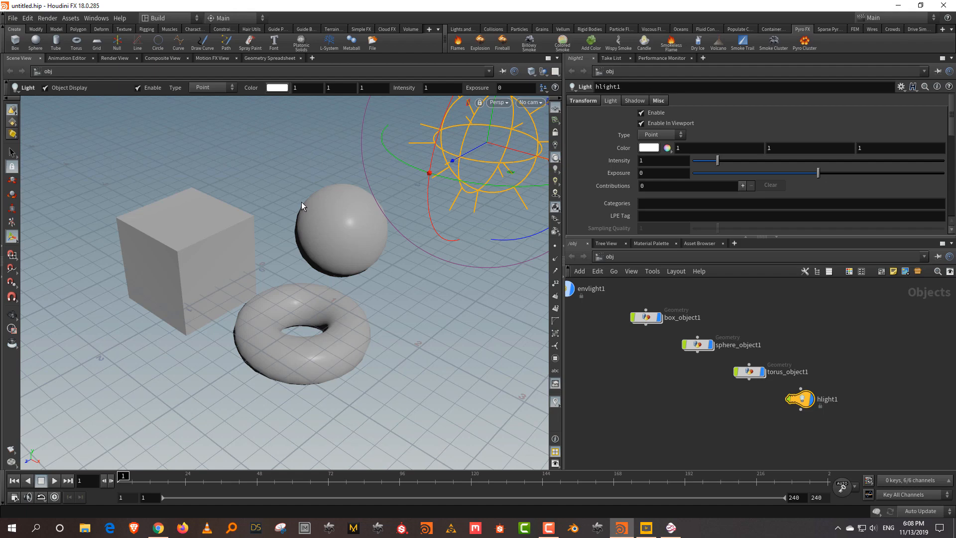
{"action": "left_click", "coordinate": [556, 170]}
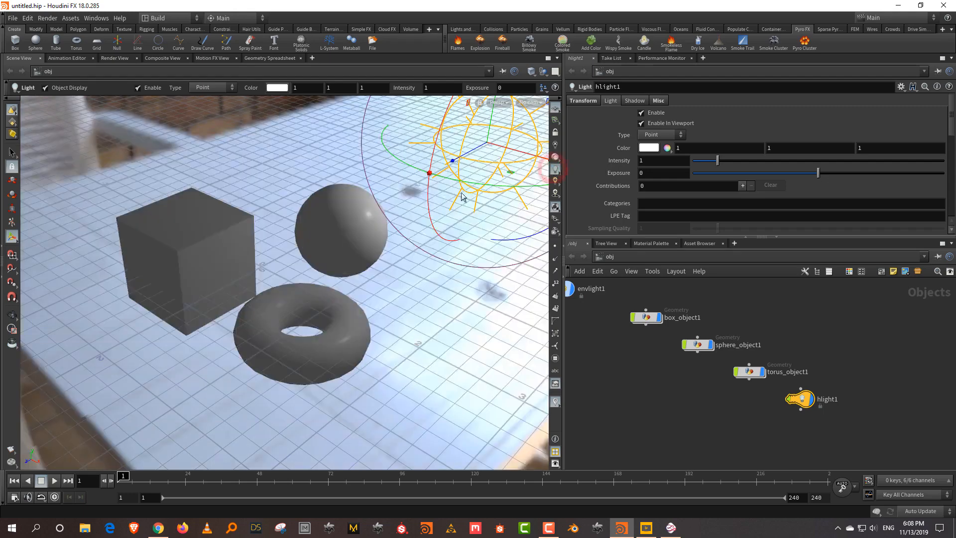
{"action": "left_click", "coordinate": [555, 169]}
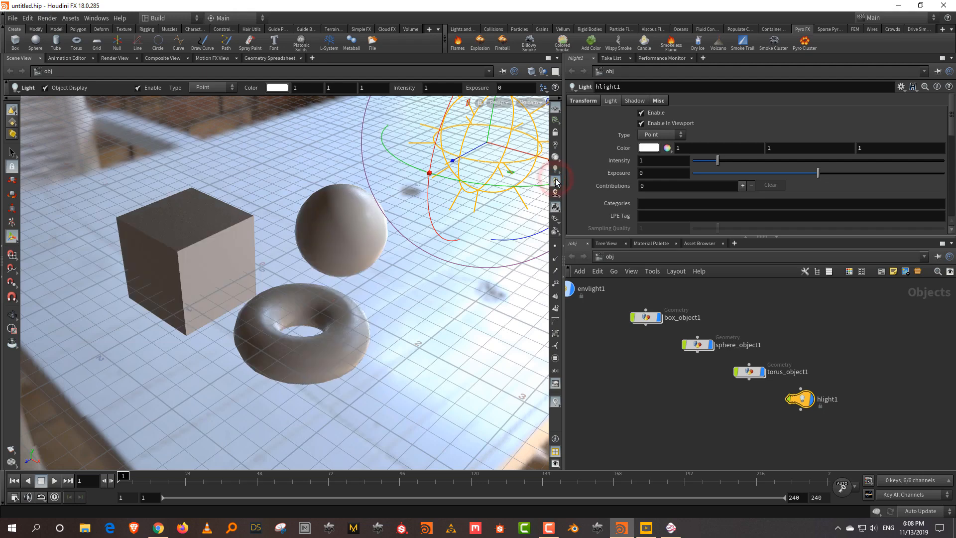
{"action": "left_click", "coordinate": [555, 171]}
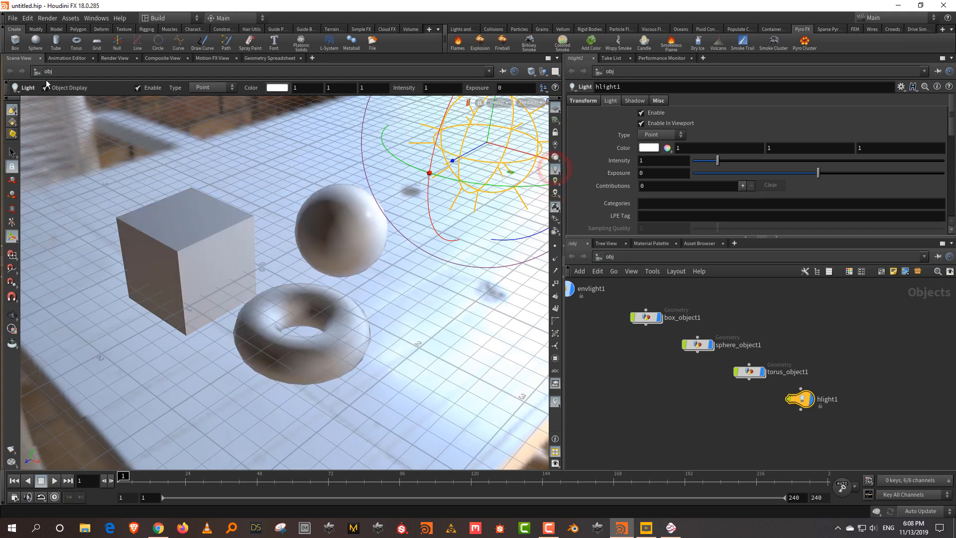
Create a 4 by 4 grid at the origin and move the torus onto it, at about 0.994, -0.012, 0.759
{"action": "left_click", "coordinate": [94, 43]}
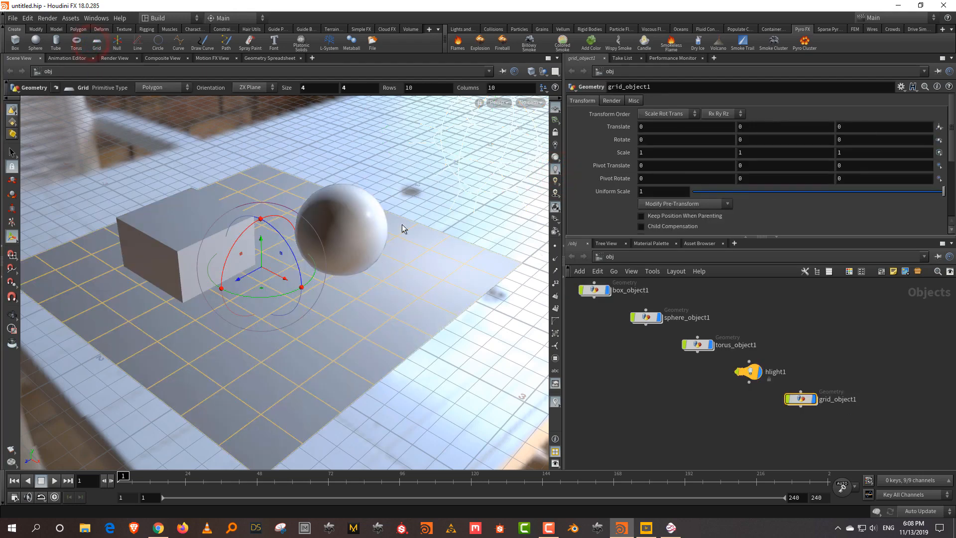
{"action": "left_click_drag", "start_coordinate": [745, 320], "coordinate": [678, 370]}
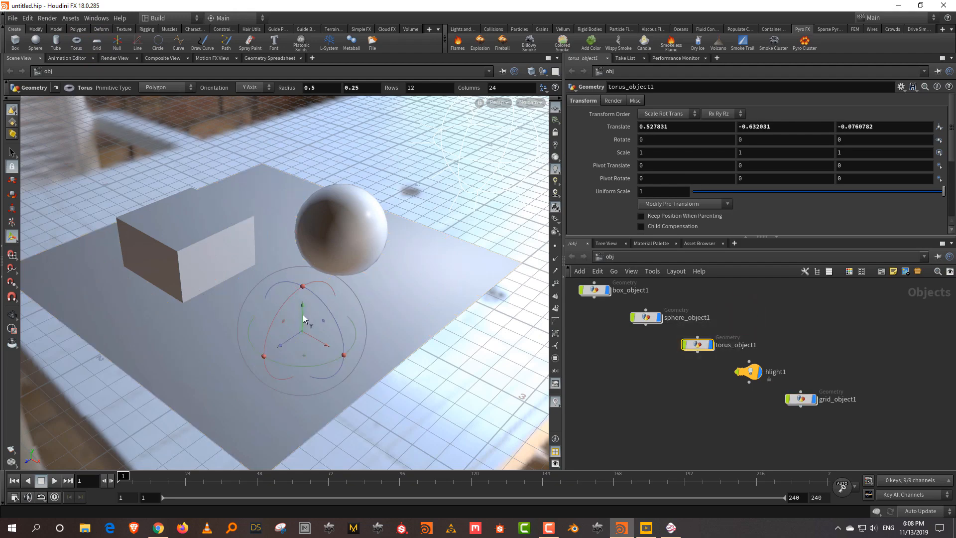
{"action": "left_click_drag", "start_coordinate": [304, 318], "coordinate": [279, 334]}
{"action": "left_click", "coordinate": [213, 252]}
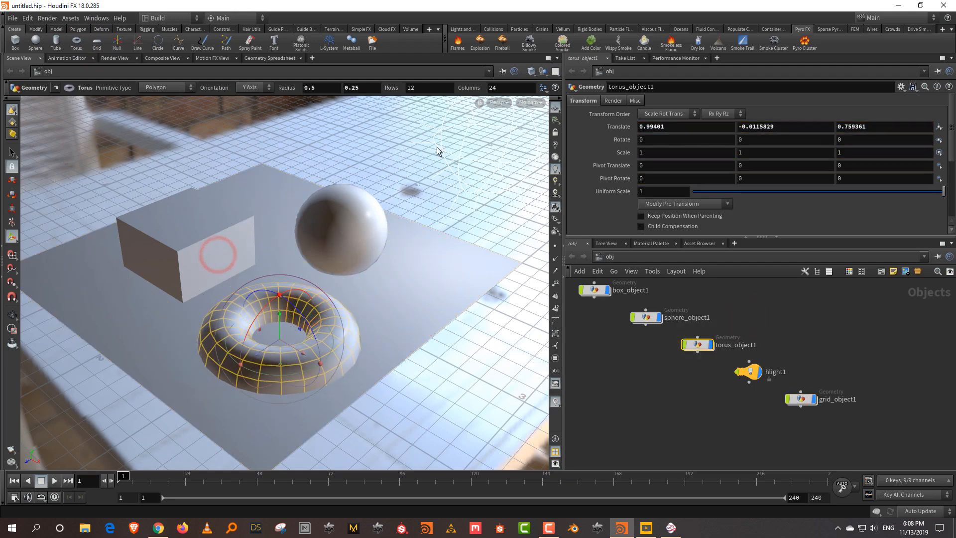
Switch the viewport to High Quality Lighting and view the objects on the grid from a lower angle
{"action": "left_click", "coordinate": [555, 180]}
{"action": "key", "text": "Escape"}
{"action": "left_click_drag", "start_coordinate": [420, 200], "coordinate": [434, 191]}
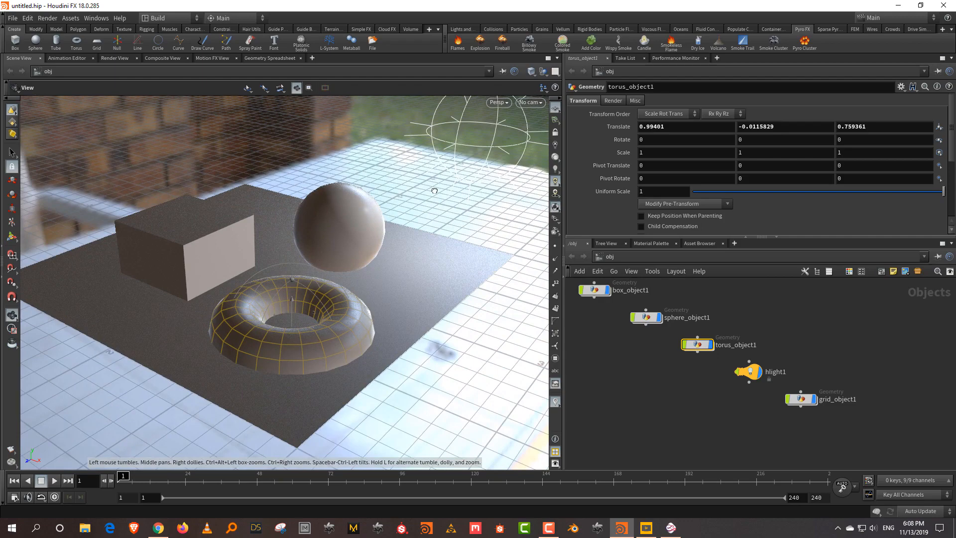
{"action": "key", "text": "Return"}
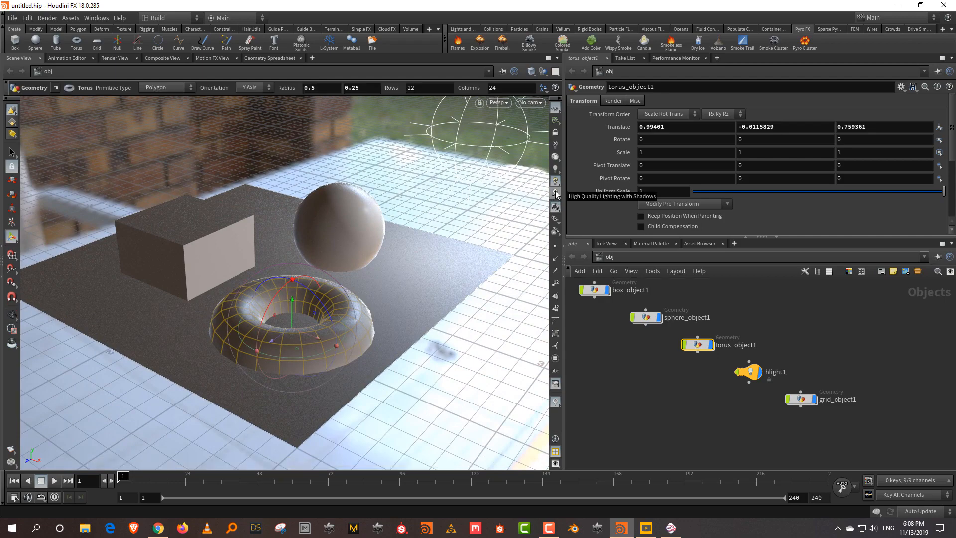
Switch the viewport to High Quality Lighting with Shadows and view the scene from a higher angle
{"action": "left_click", "coordinate": [555, 194]}
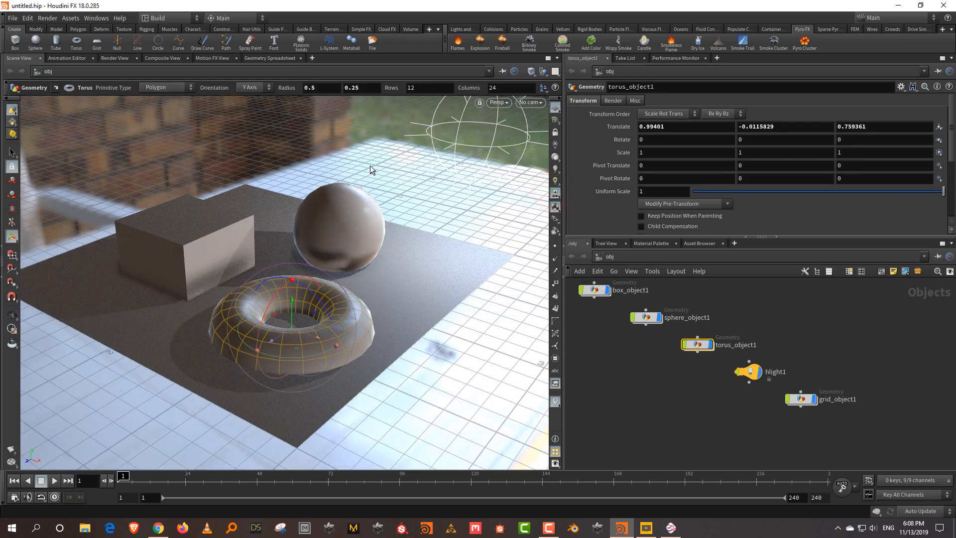
{"action": "key", "text": "Escape"}
{"action": "left_click_drag", "start_coordinate": [370, 165], "coordinate": [398, 168]}
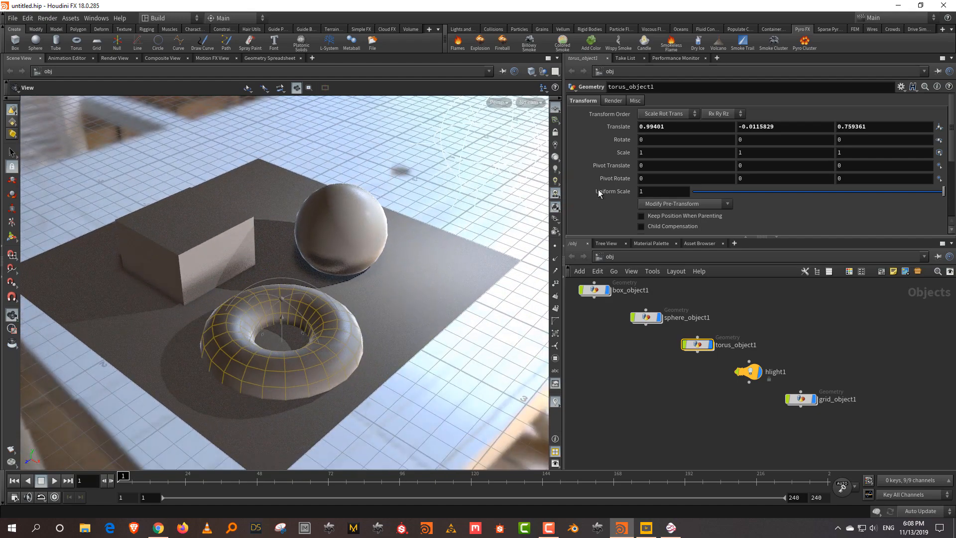
{"action": "key", "text": "Return"}
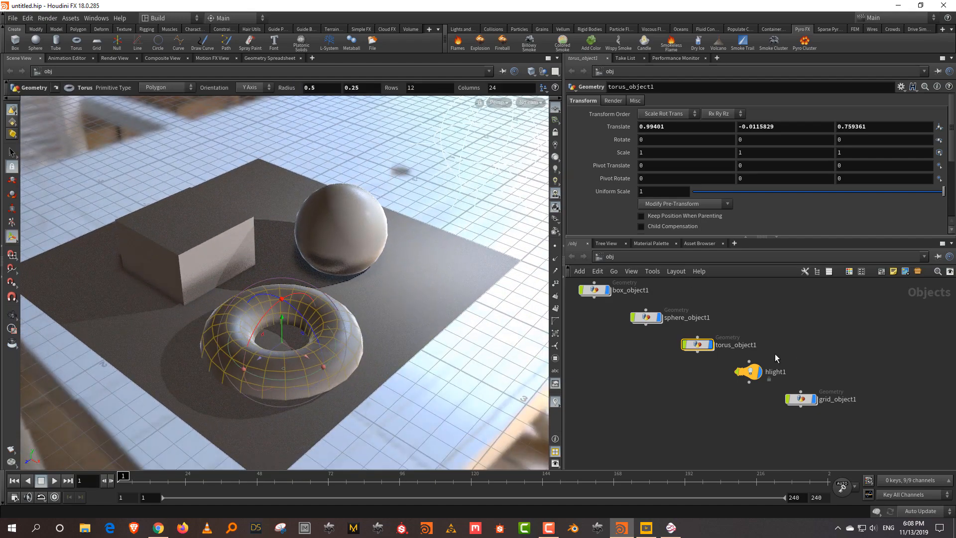
Change the hlight1 light's type to Grid, rotated about 21.4, -20.4, 0 and placed at about 1.55, 1.56, -1.45
{"action": "left_click_drag", "start_coordinate": [775, 348], "coordinate": [740, 395]}
{"action": "left_click", "coordinate": [652, 133]}
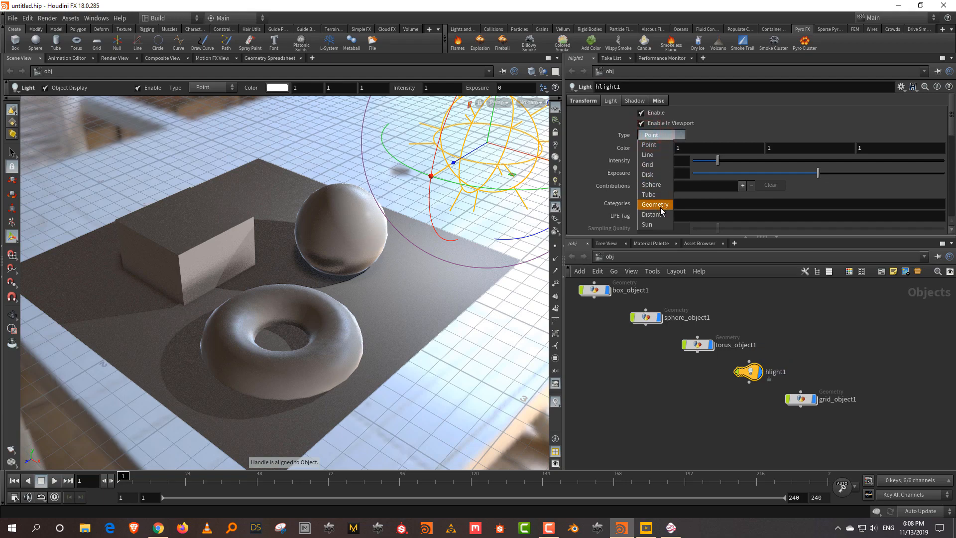
{"action": "left_click", "coordinate": [647, 164]}
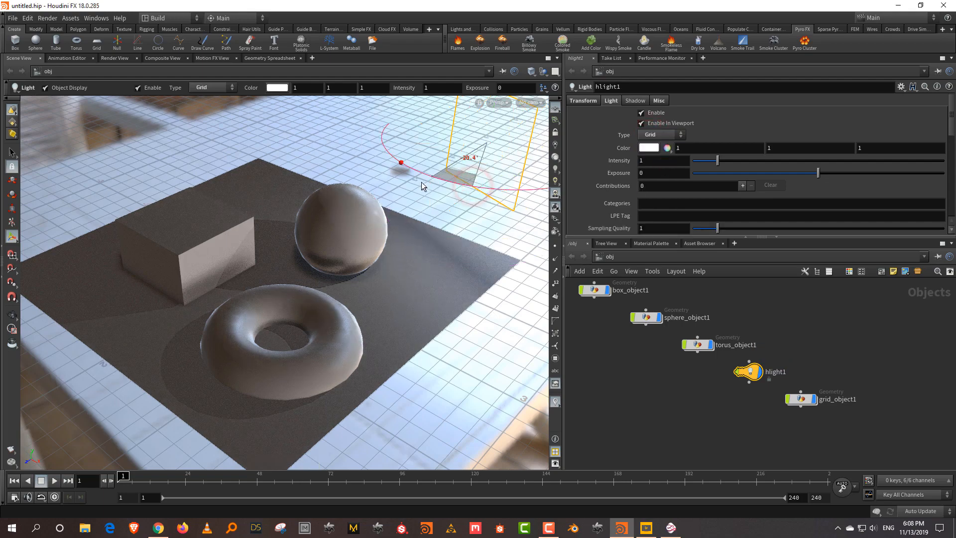
{"action": "left_click_drag", "start_coordinate": [420, 181], "coordinate": [433, 137]}
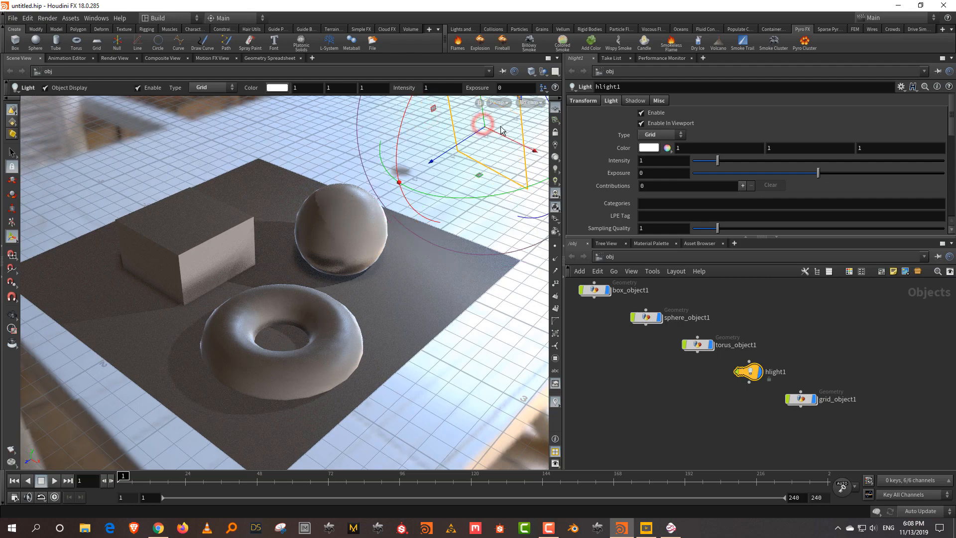
Compare Area Shadows with Antialiased Point Shadows as the viewport's shadow quality, returning to Antialiased Point Shadows
{"action": "left_click", "coordinate": [555, 194]}
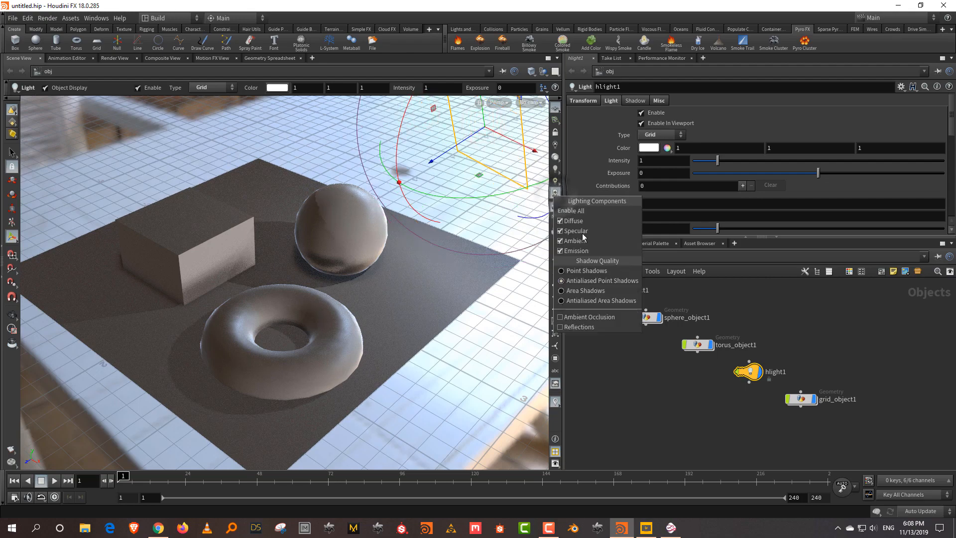
{"action": "left_click", "coordinate": [592, 291]}
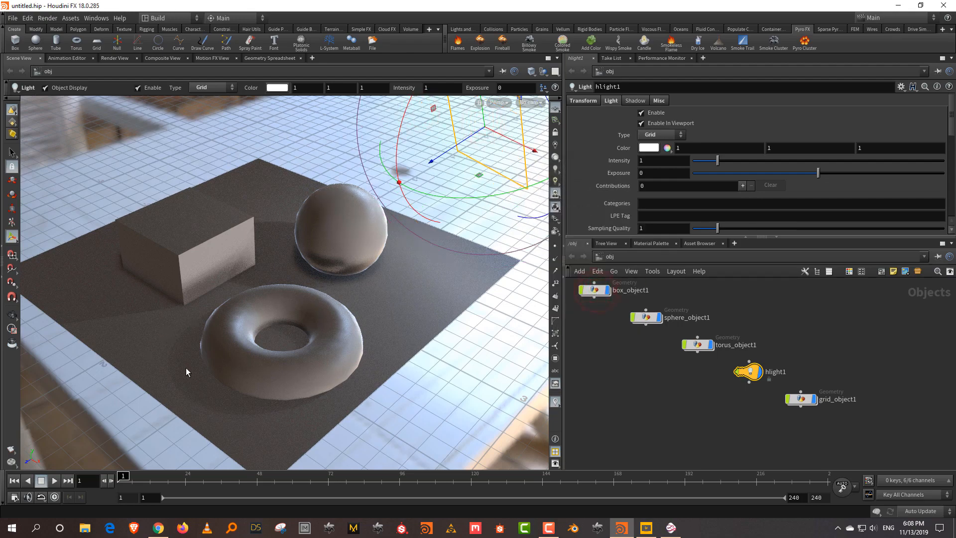
{"action": "left_click", "coordinate": [555, 193]}
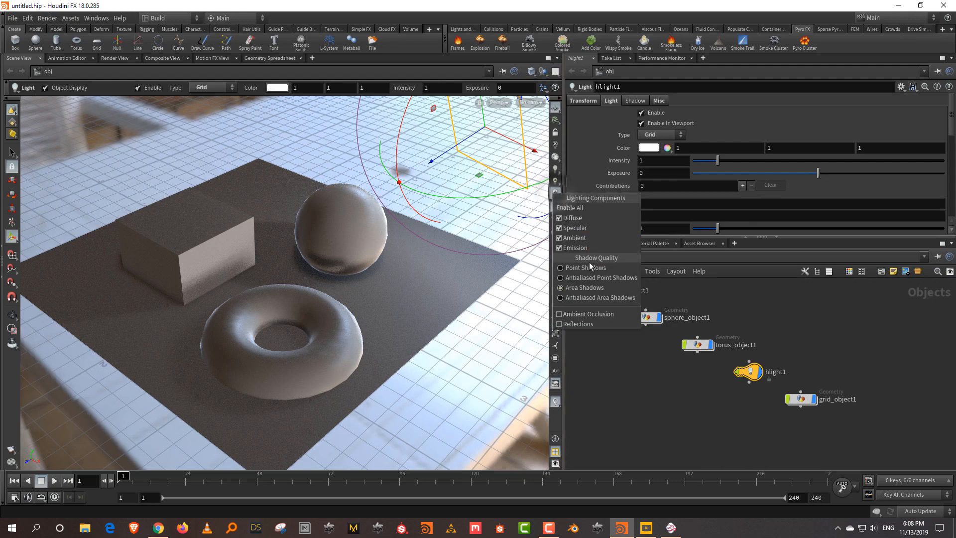
{"action": "left_click", "coordinate": [589, 278]}
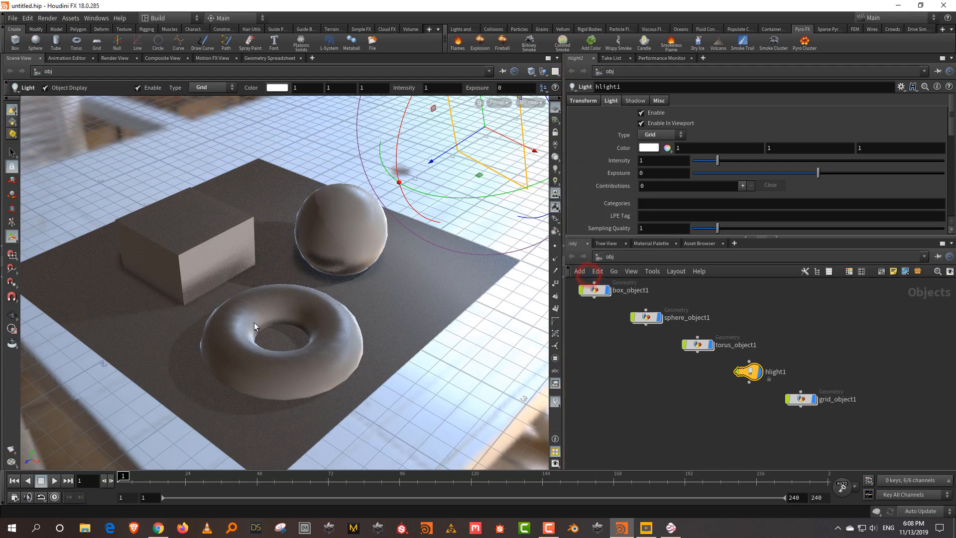
{"action": "left_click", "coordinate": [556, 193]}
{"action": "key", "text": "Escape"}
View the scene from a lower angle and try out the hlight1 light's Y rotation with the value ladder
{"action": "left_click_drag", "start_coordinate": [282, 147], "coordinate": [323, 184]}
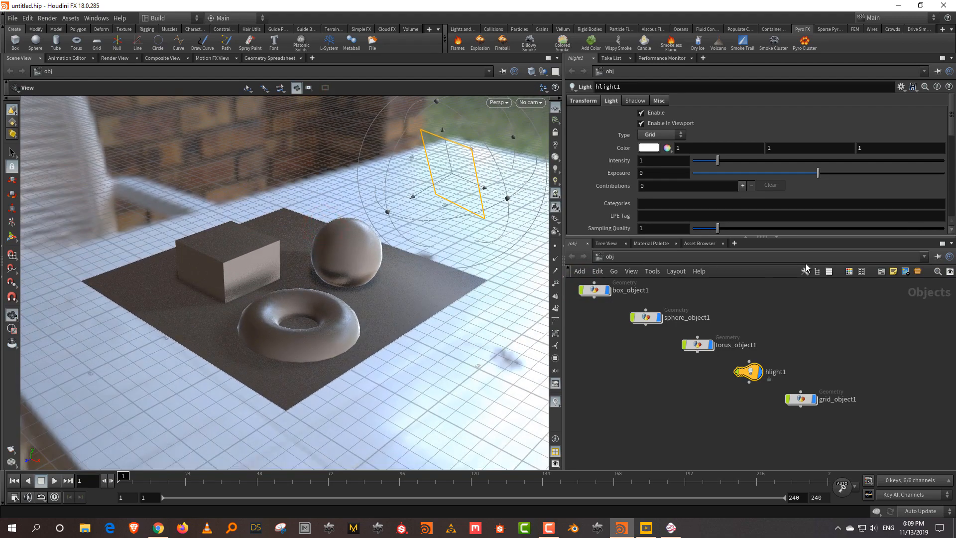
{"action": "key", "text": "Return"}
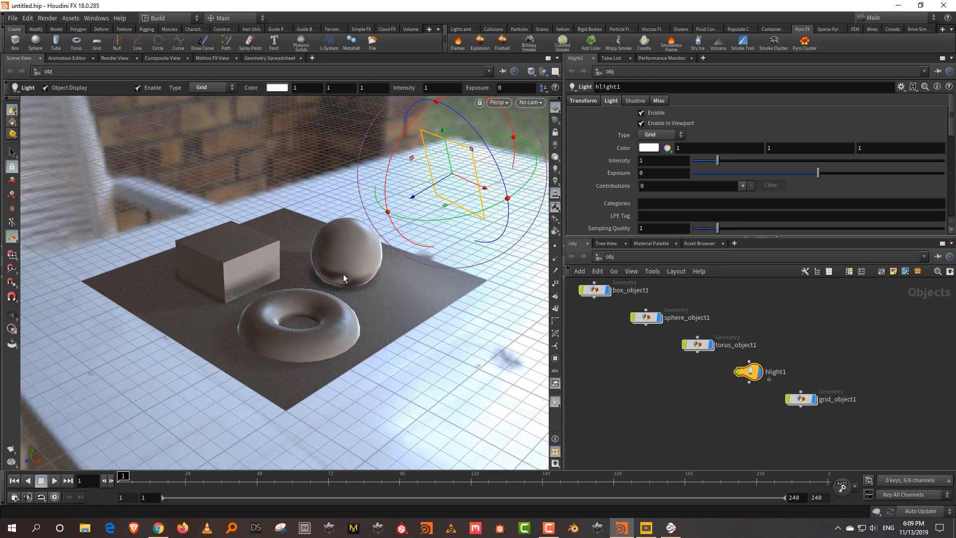
{"action": "left_click", "coordinate": [585, 101]}
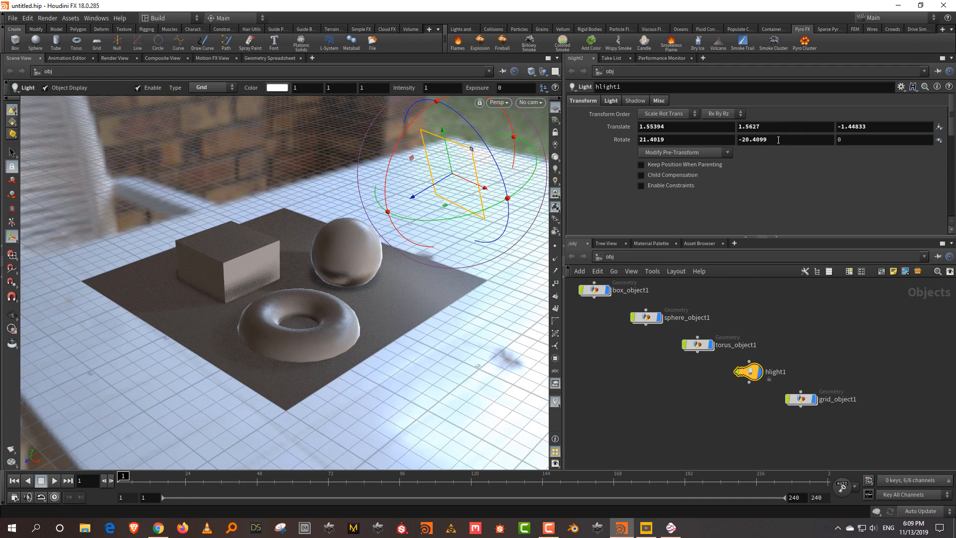
{"action": "middle_click_drag", "start_coordinate": [778, 140], "coordinate": [791, 163]}
Select the envlight1 environment light and try out its Y rotation with the value ladder
{"action": "key", "text": "h"}
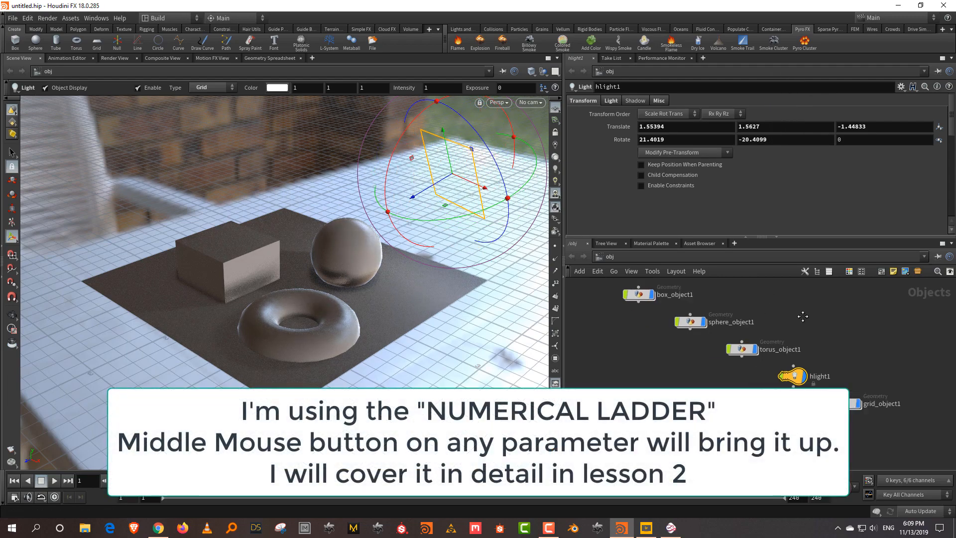
{"action": "left_click", "coordinate": [648, 347]}
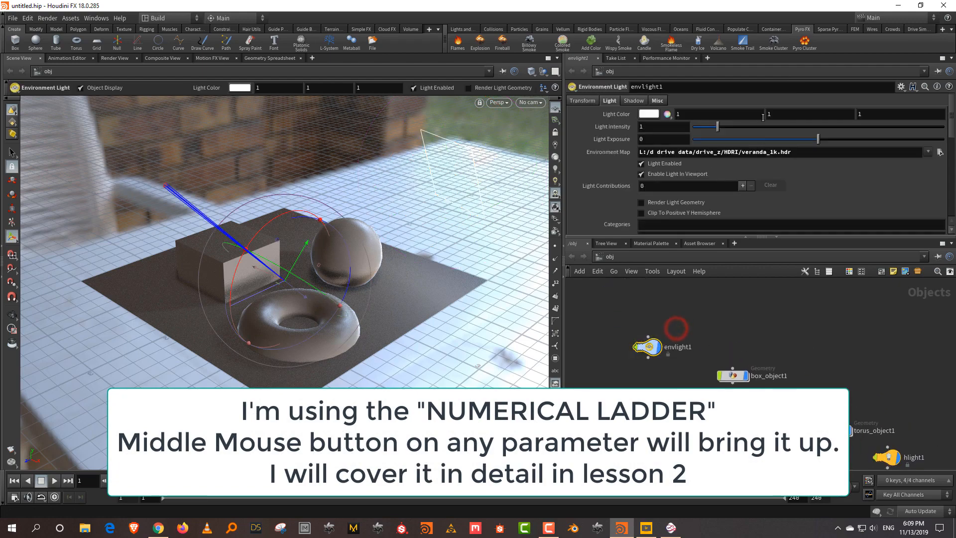
{"action": "left_click", "coordinate": [586, 102]}
{"action": "middle_click_drag", "start_coordinate": [777, 126], "coordinate": [788, 110]}
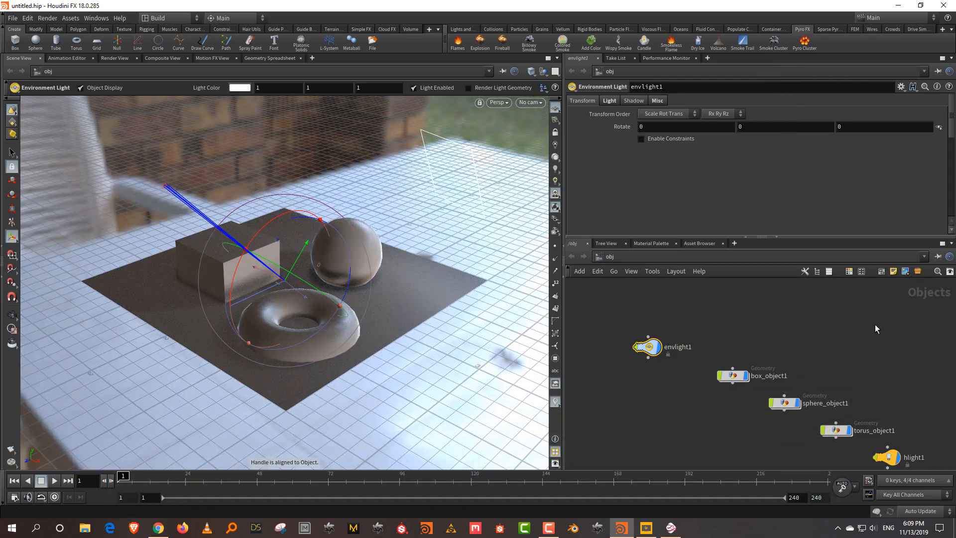
{"action": "middle_click_drag", "start_coordinate": [876, 328], "coordinate": [799, 327]}
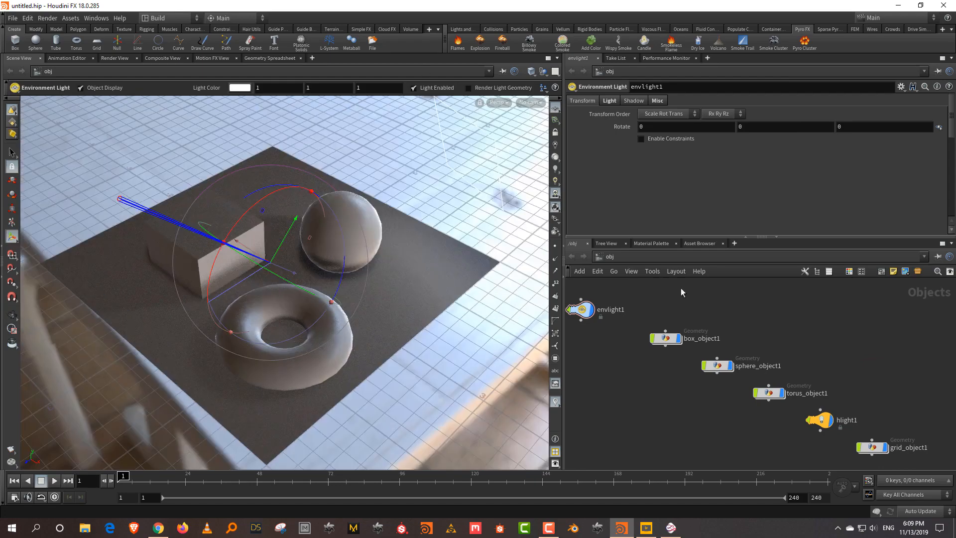
Hide the viewport's reference grid and switch the viewport to Headlight Only lighting
{"action": "left_click_drag", "start_coordinate": [387, 210], "coordinate": [314, 166], "text": "alt"}
{"action": "left_click", "coordinate": [556, 109]}
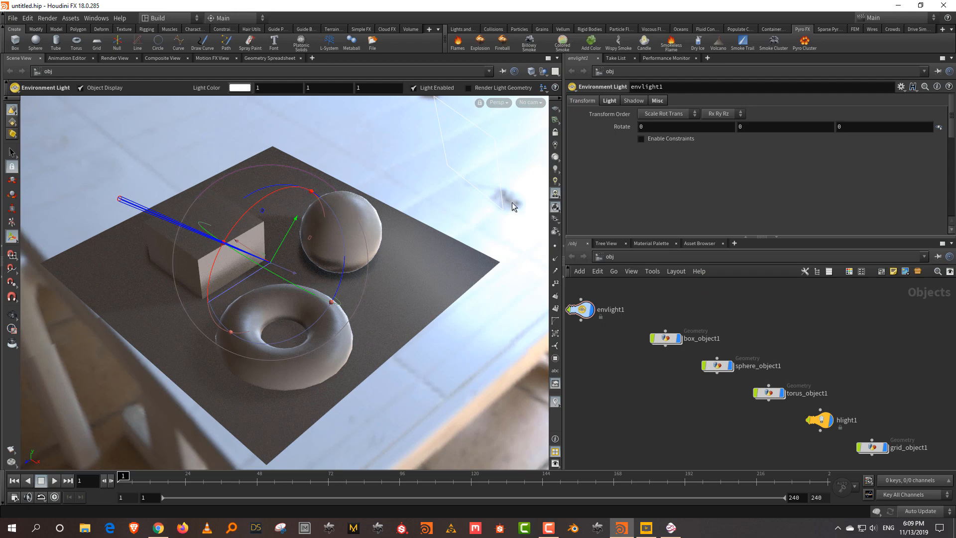
{"action": "left_click", "coordinate": [555, 159]}
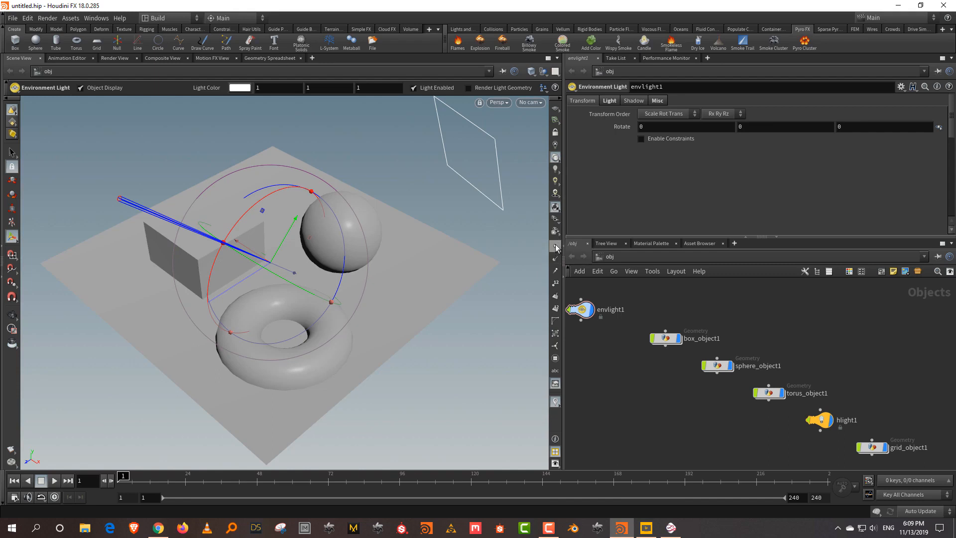
Show the objects' points, point normals and point numbers in the viewport, and hide them all again
{"action": "left_click", "coordinate": [556, 247]}
{"action": "left_click", "coordinate": [556, 259]}
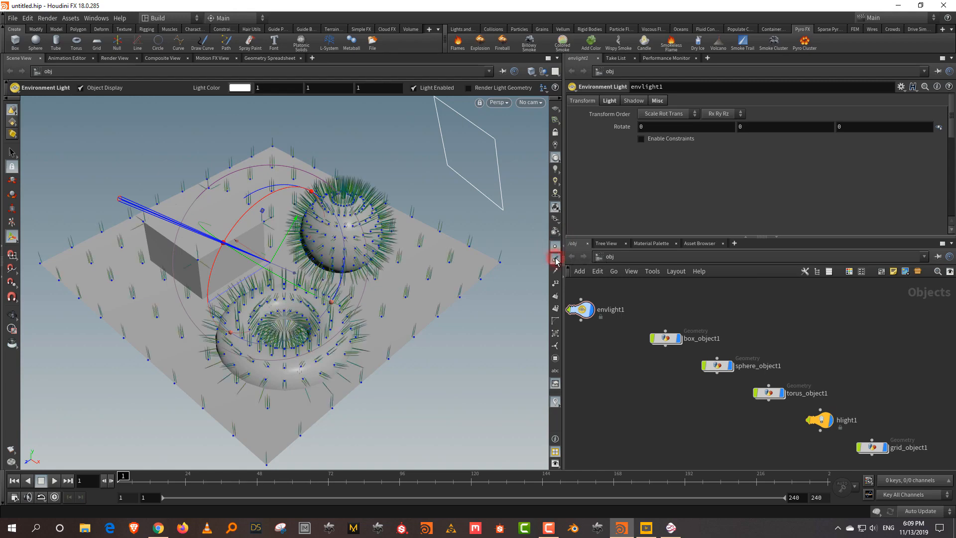
{"action": "left_click", "coordinate": [554, 284]}
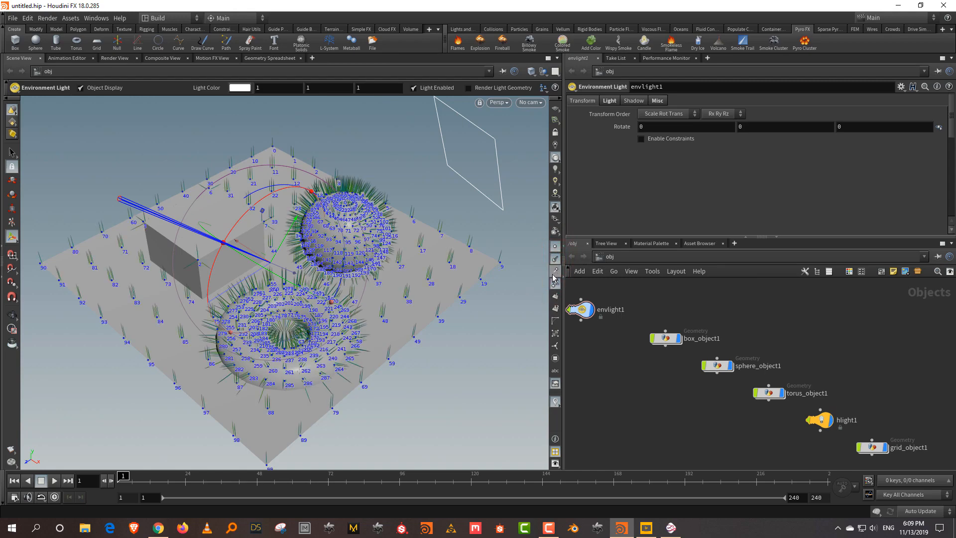
{"action": "left_click", "coordinate": [555, 283]}
{"action": "left_click", "coordinate": [555, 258]}
{"action": "left_click", "coordinate": [555, 246]}
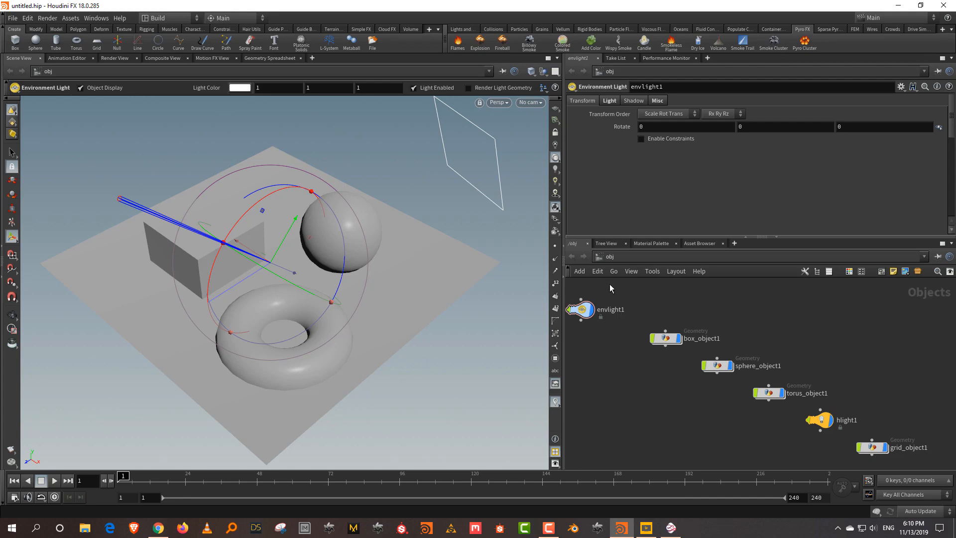
Show the objects' primitive normals and primitive numbers one after the other, hiding each again
{"action": "left_click", "coordinate": [555, 297]}
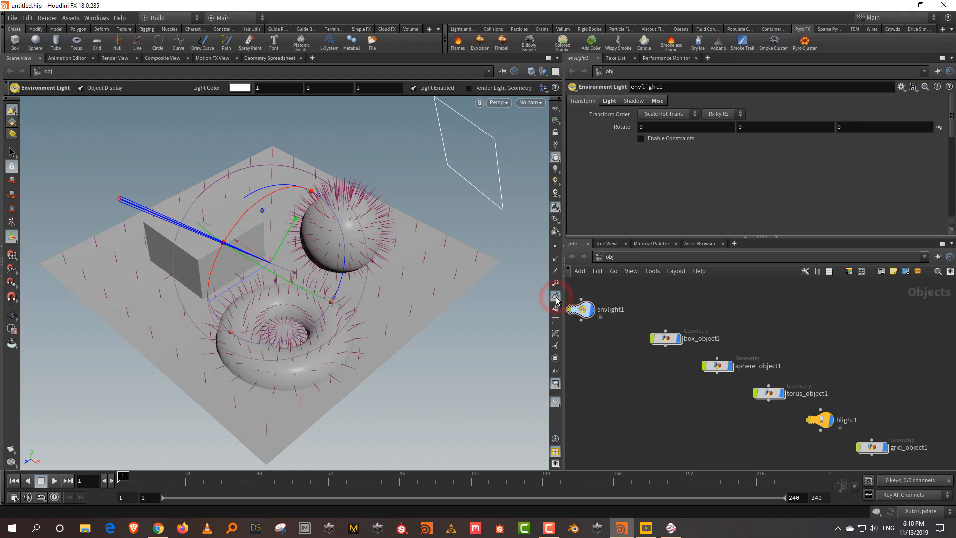
{"action": "left_click", "coordinate": [556, 298]}
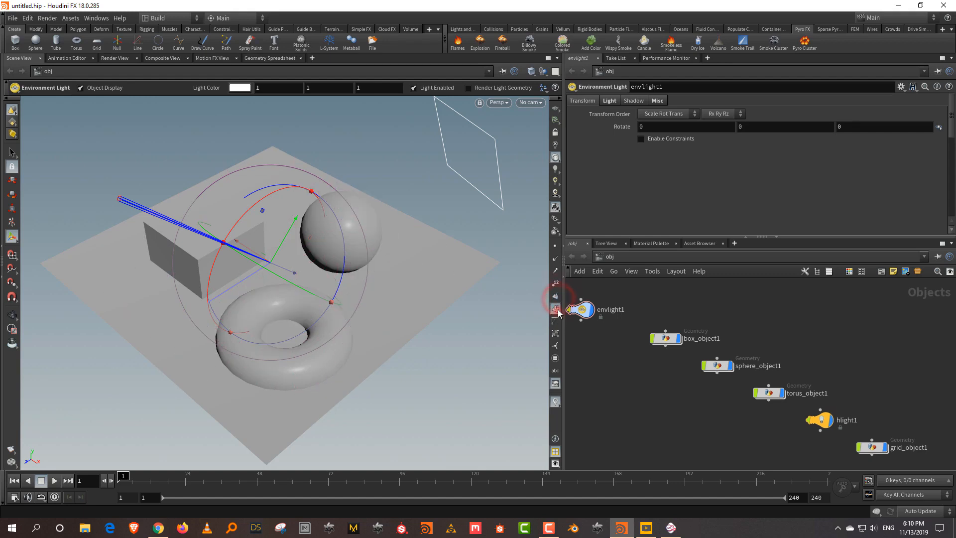
{"action": "left_click", "coordinate": [556, 308]}
{"action": "left_click", "coordinate": [556, 308]}
Toggle the viewport's reference grid several times, leave it shown, and enlarge the network pane upward
{"action": "left_click", "coordinate": [554, 110]}
{"action": "left_click", "coordinate": [554, 109]}
{"action": "left_click", "coordinate": [554, 110]}
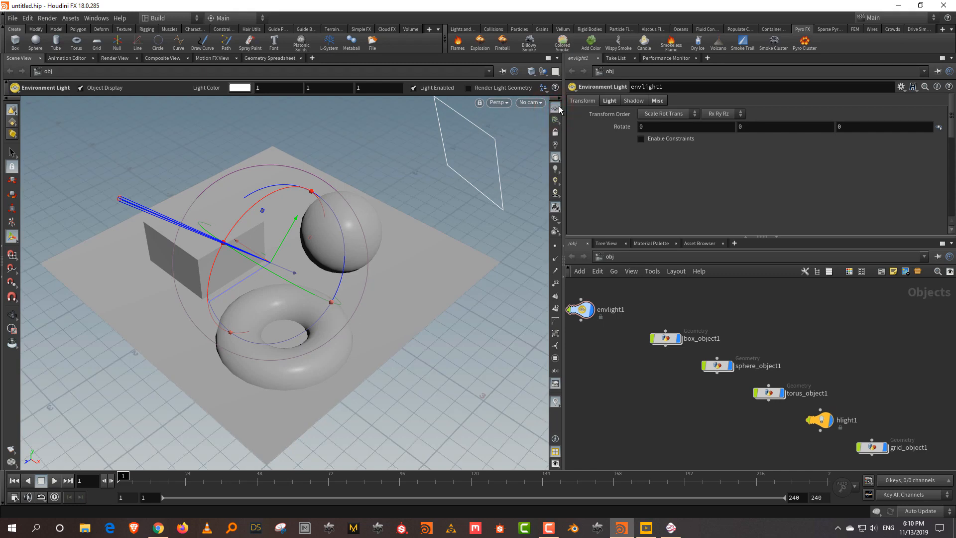
{"action": "left_click", "coordinate": [556, 109]}
{"action": "left_click", "coordinate": [555, 108]}
{"action": "left_click", "coordinate": [555, 109]}
{"action": "left_click", "coordinate": [555, 108]}
{"action": "left_click_drag", "start_coordinate": [633, 238], "coordinate": [632, 218]}
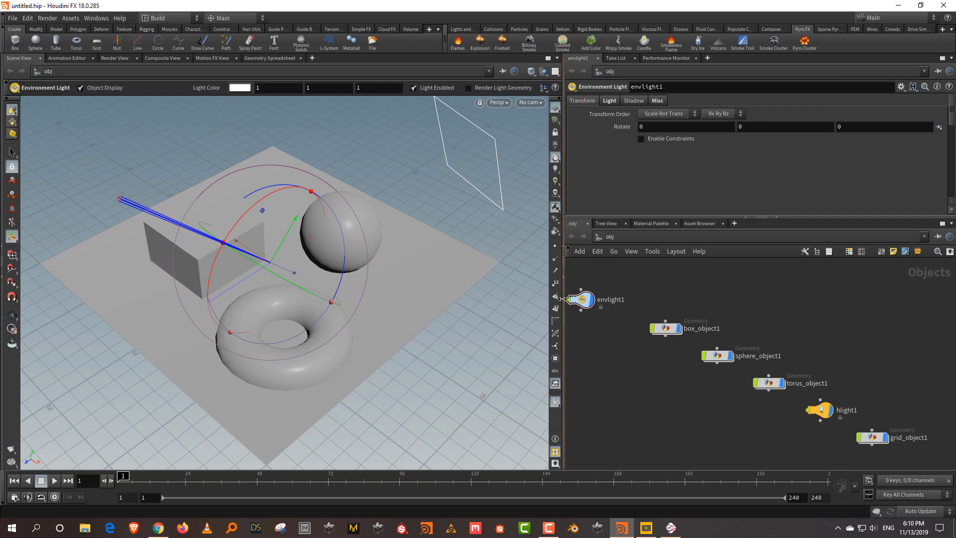
Explore the 3D view's navigation by tumbling, panning and dollying around the box, sphere and torus
{"action": "left_click", "coordinate": [737, 290]}
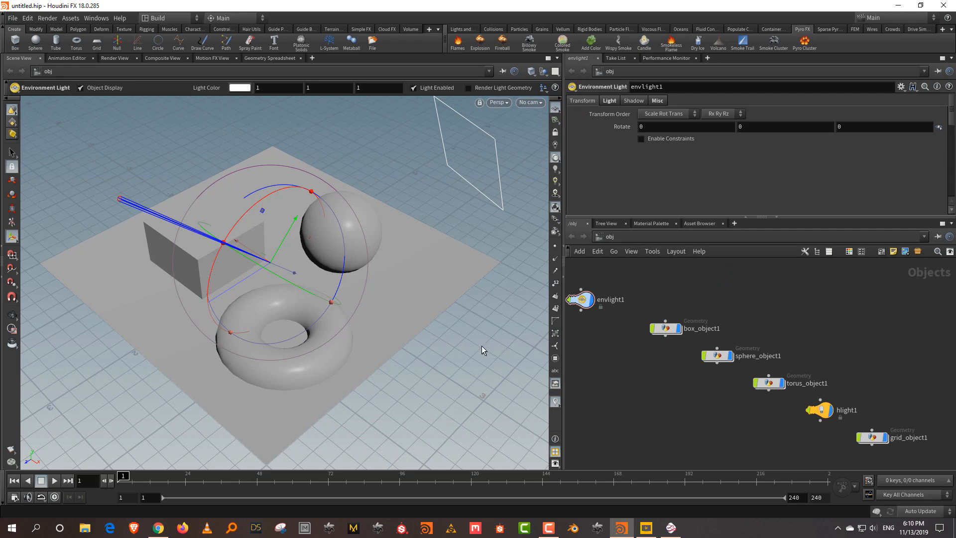
{"action": "left_click", "coordinate": [626, 378]}
{"action": "key", "text": "Escape"}
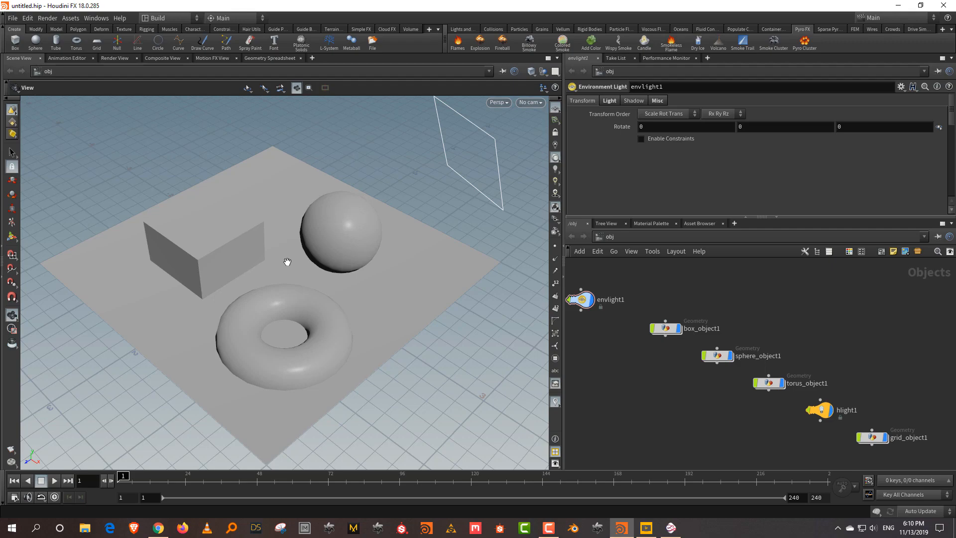
{"action": "left_click_drag", "start_coordinate": [287, 261], "coordinate": [290, 328]}
{"action": "left_click_drag", "start_coordinate": [280, 284], "coordinate": [322, 248]}
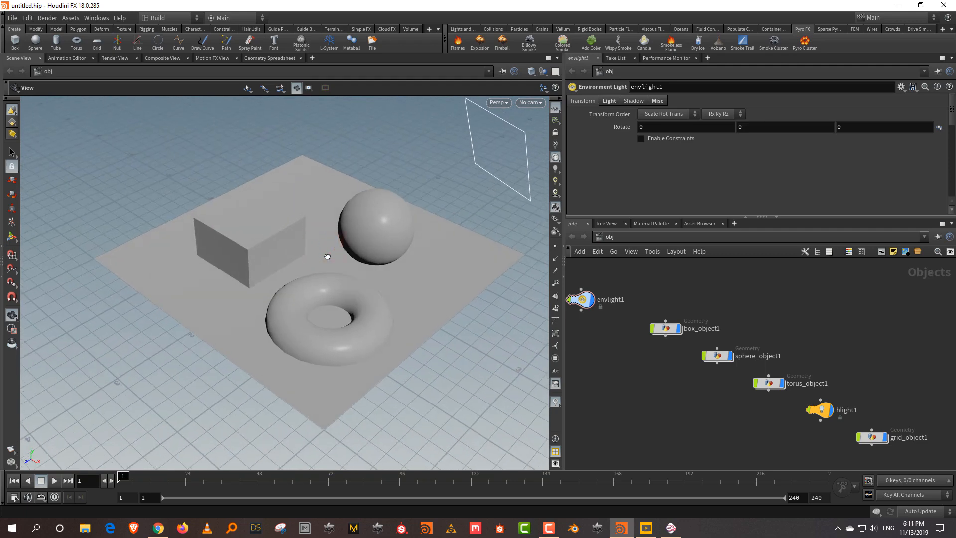
{"action": "key", "text": "Return"}
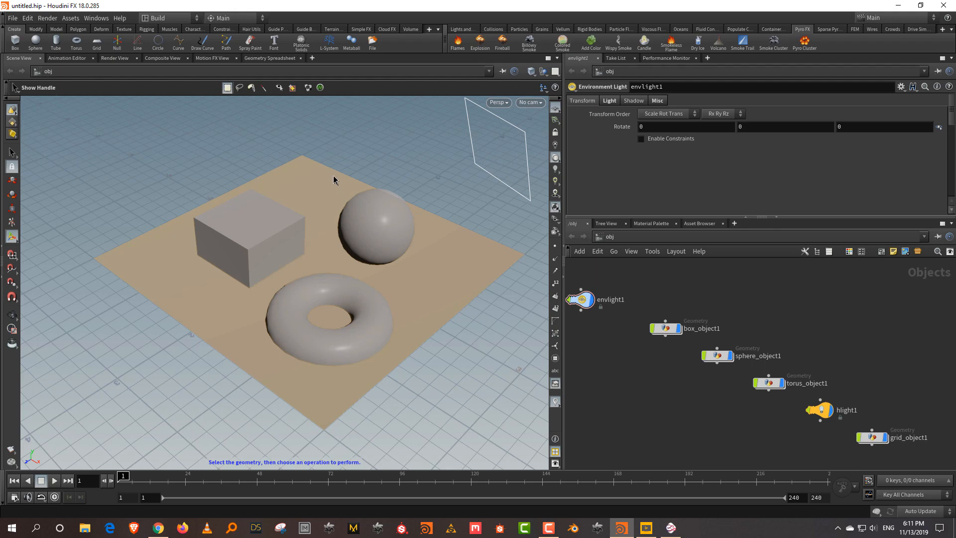
{"action": "key", "text": "Escape"}
{"action": "left_click_drag", "start_coordinate": [328, 219], "coordinate": [352, 255]}
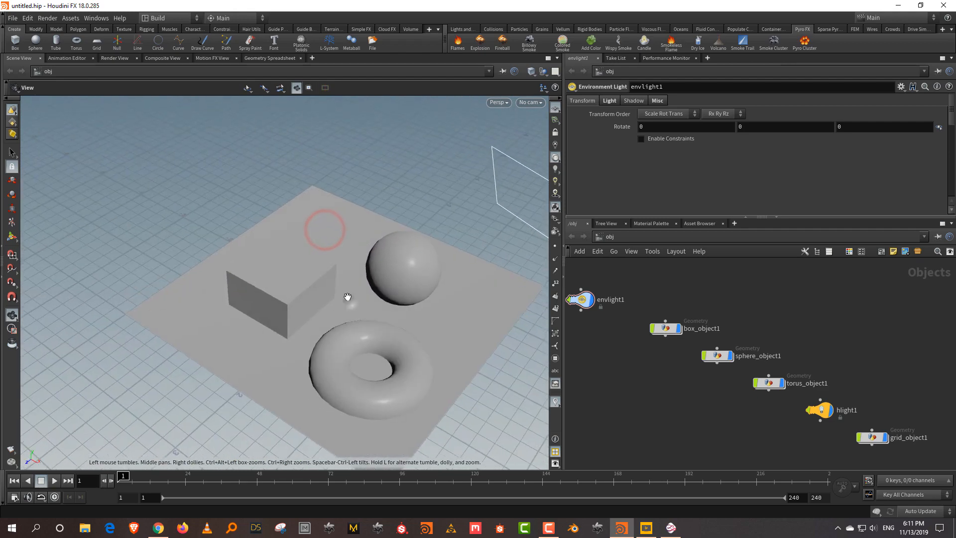
{"action": "left_click_drag", "start_coordinate": [350, 297], "coordinate": [312, 290]}
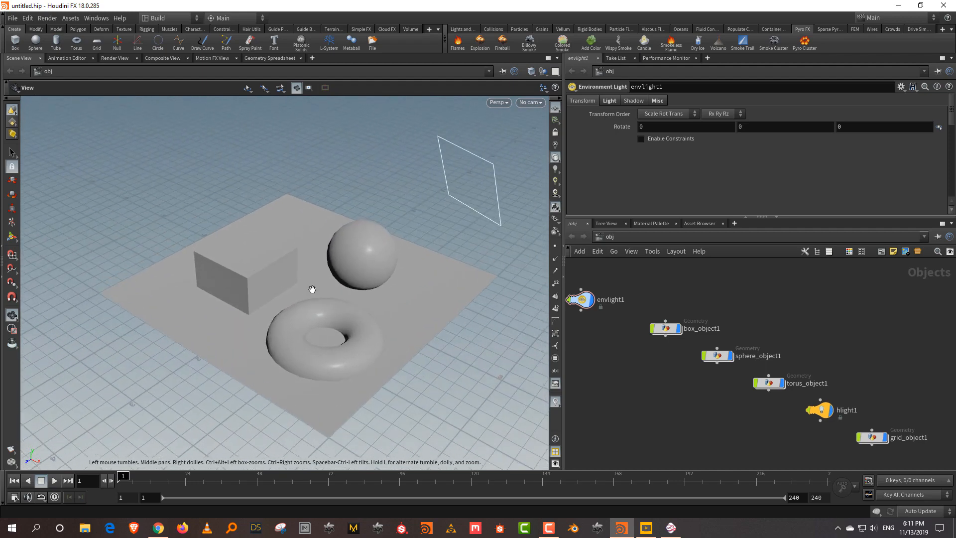
{"action": "right_click_drag", "start_coordinate": [312, 290], "coordinate": [308, 237]}
{"action": "left_click_drag", "start_coordinate": [312, 276], "coordinate": [298, 269]}
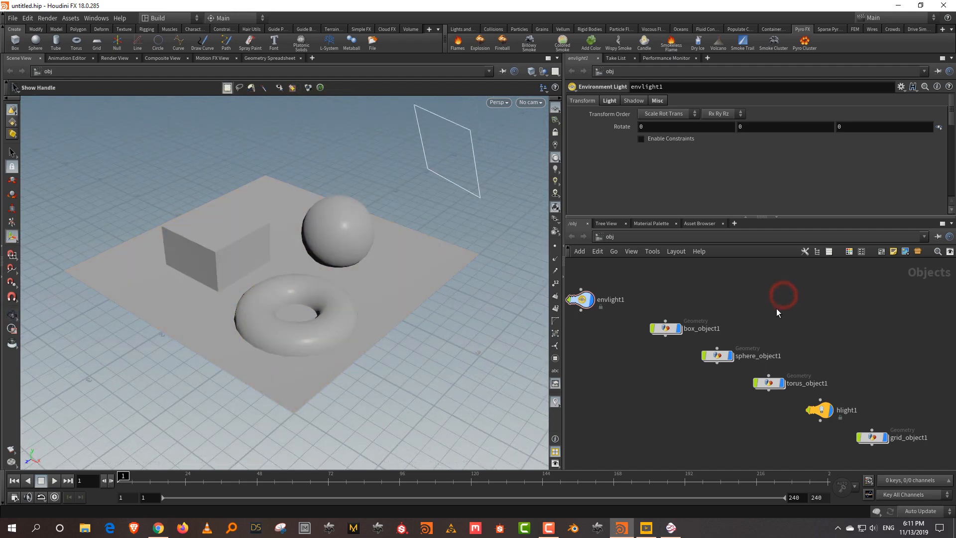
Pan and zoom the network view to look over the light and geometry nodes
{"action": "scroll", "coordinate": [777, 309], "scroll_direction": "down", "scroll_amount": 1}
{"action": "scroll", "coordinate": [778, 308], "scroll_direction": "up", "scroll_amount": 1}
{"action": "middle_click_drag", "start_coordinate": [827, 329], "coordinate": [797, 345]}
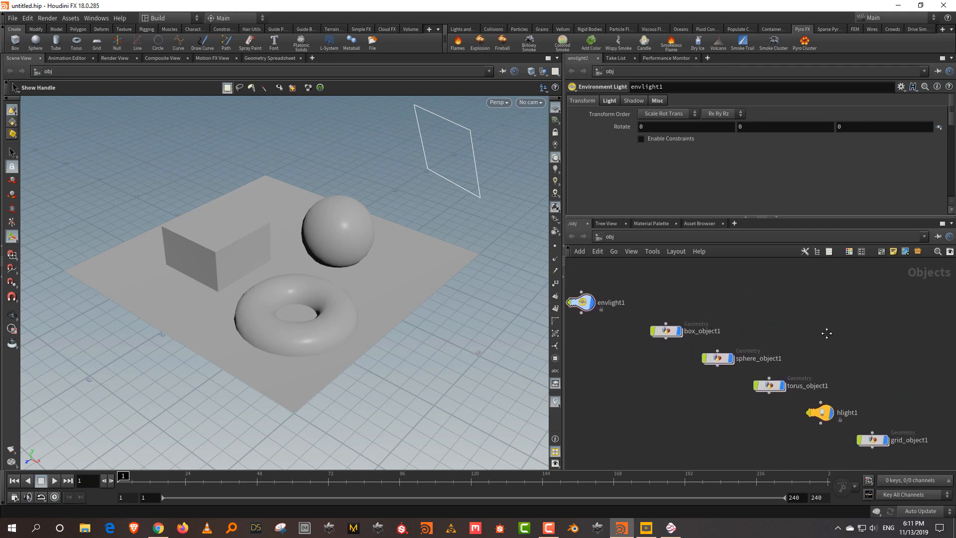
{"action": "scroll", "coordinate": [792, 345], "scroll_direction": "up", "scroll_amount": 3}
{"action": "scroll", "coordinate": [807, 324], "scroll_direction": "down", "scroll_amount": 3}
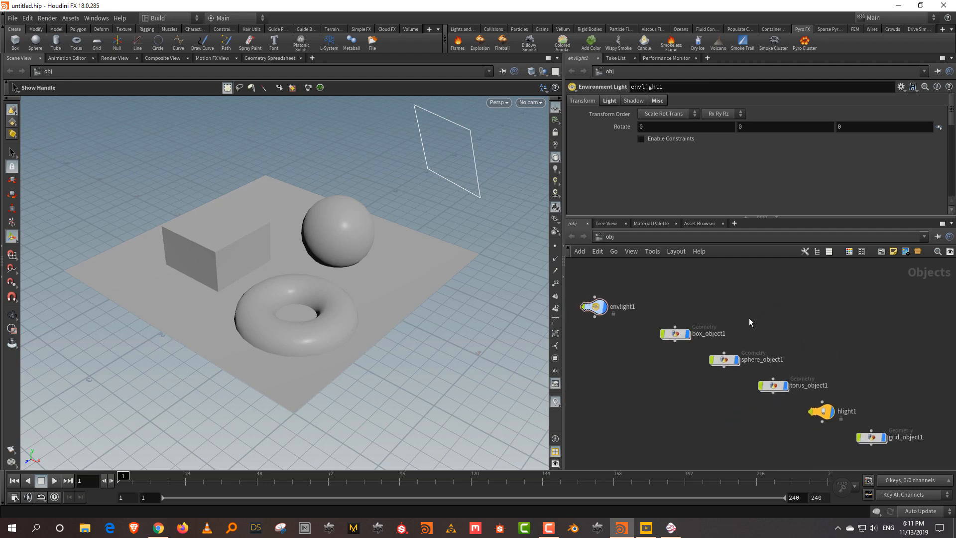
Select the box_object1 node in the network and enlarge the parameter pane downward
{"action": "left_click_drag", "start_coordinate": [747, 318], "coordinate": [785, 306]}
{"action": "left_click_drag", "start_coordinate": [717, 295], "coordinate": [687, 332]}
{"action": "left_click", "coordinate": [739, 303]}
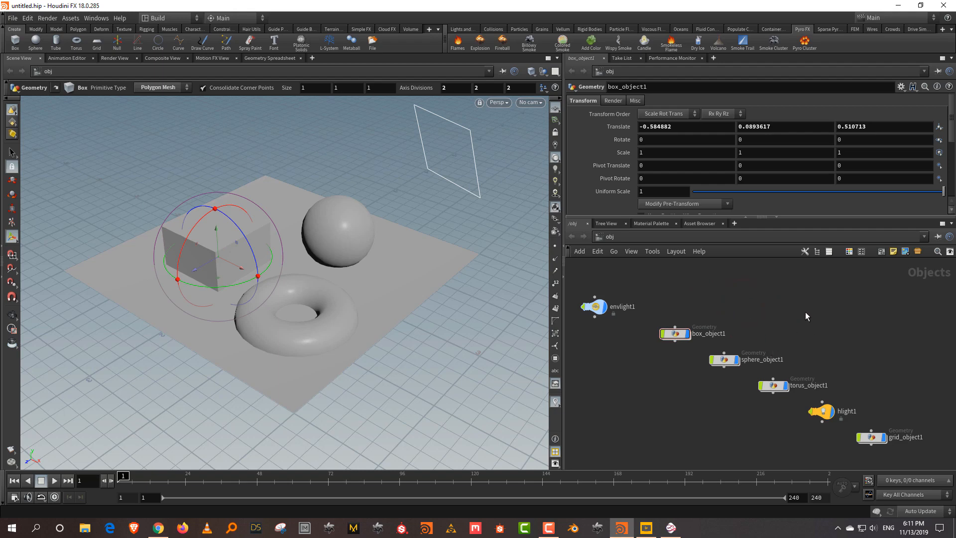
{"action": "left_click", "coordinate": [784, 313]}
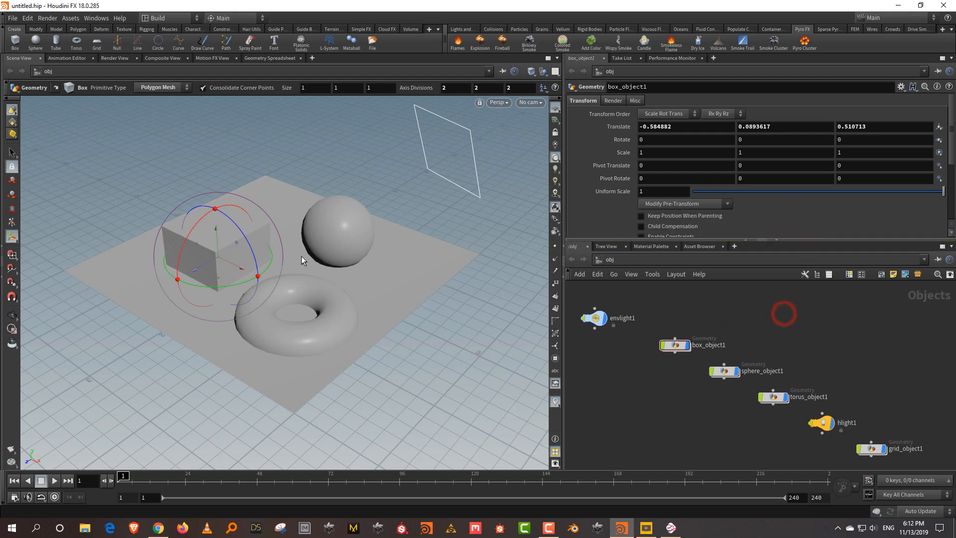
{"action": "left_click", "coordinate": [343, 225]}
{"action": "left_click", "coordinate": [338, 312]}
{"action": "left_click", "coordinate": [293, 336]}
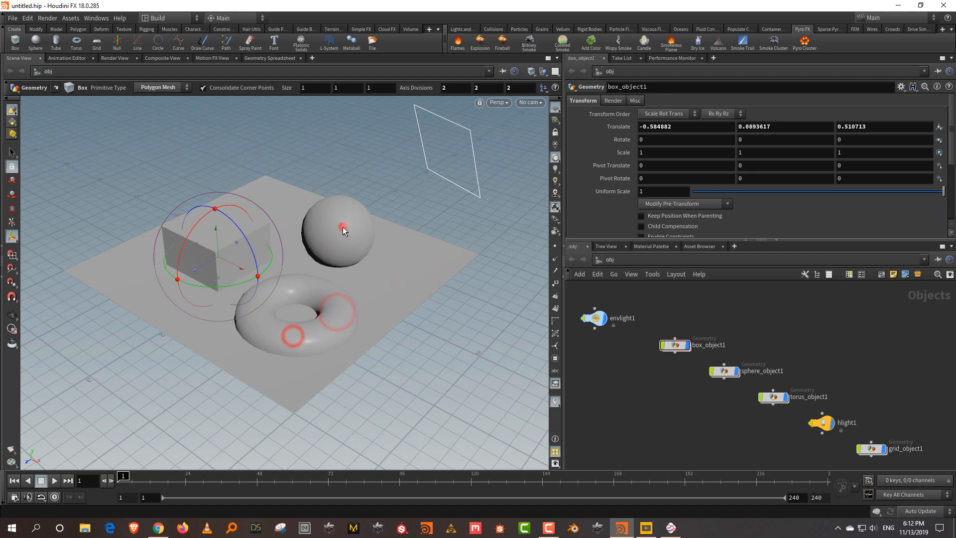
Try to select the sphere, area light, grid and torus in the viewport while the selection is locked
{"action": "left_click", "coordinate": [344, 227]}
{"action": "left_click", "coordinate": [471, 157]}
{"action": "left_click", "coordinate": [450, 196]}
{"action": "left_click", "coordinate": [398, 278]}
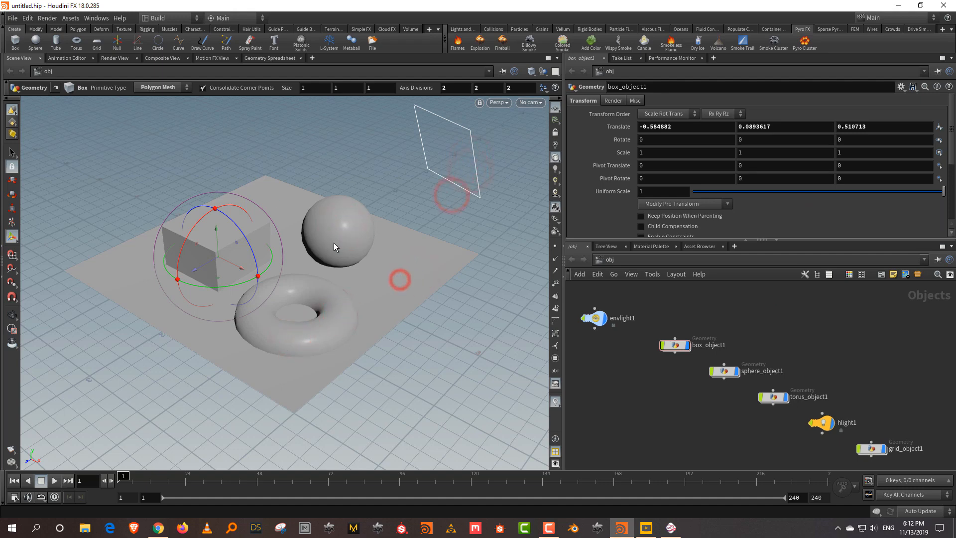
{"action": "left_click", "coordinate": [334, 242]}
{"action": "left_click", "coordinate": [301, 298]}
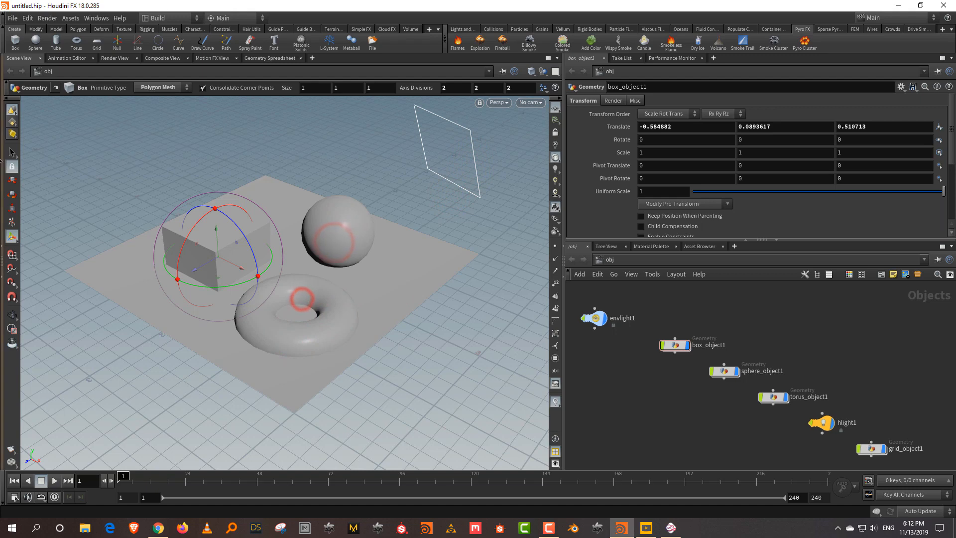
Unlock viewport selection and select the torus, box, sphere and grid in turn
{"action": "left_click", "coordinate": [12, 168]}
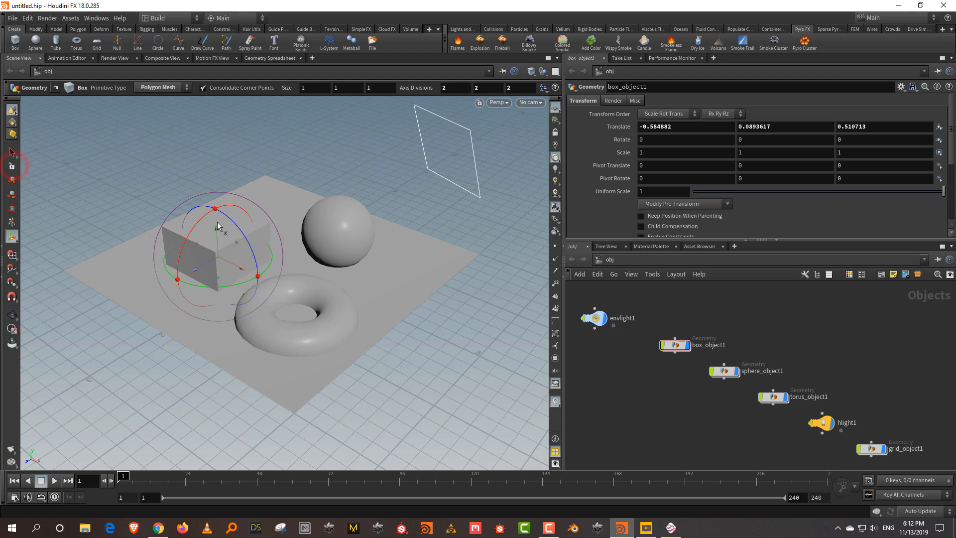
{"action": "left_click", "coordinate": [338, 234]}
{"action": "left_click", "coordinate": [343, 306]}
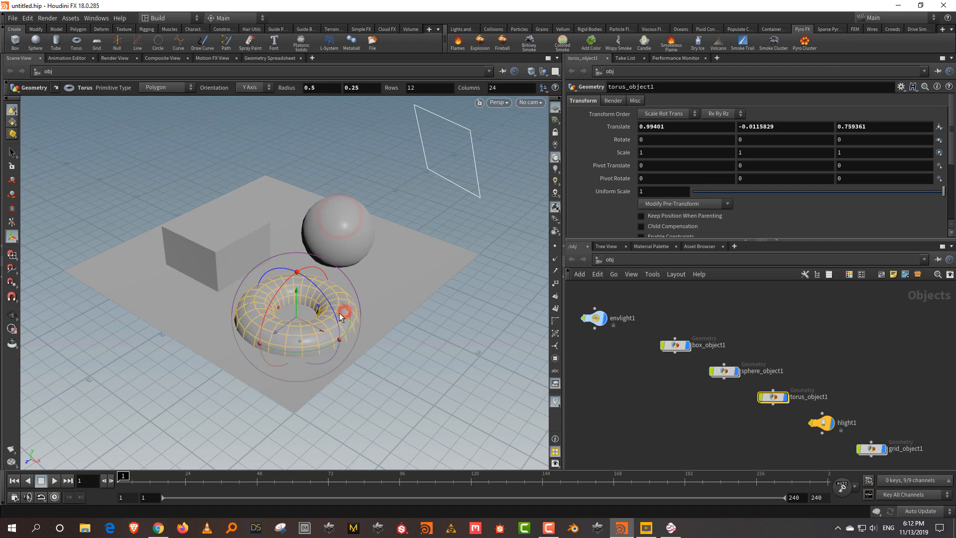
{"action": "left_click", "coordinate": [214, 238]}
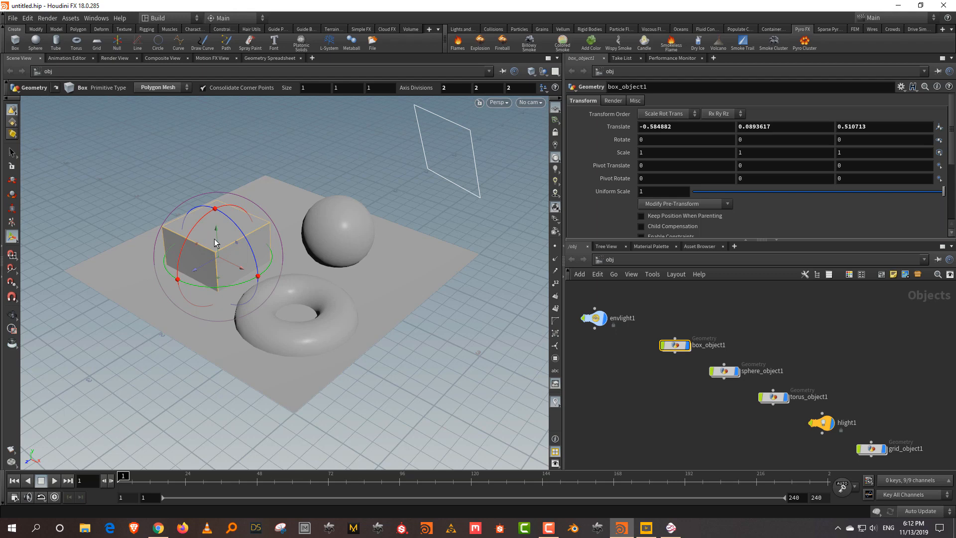
{"action": "left_click", "coordinate": [13, 164]}
{"action": "left_click", "coordinate": [362, 226]}
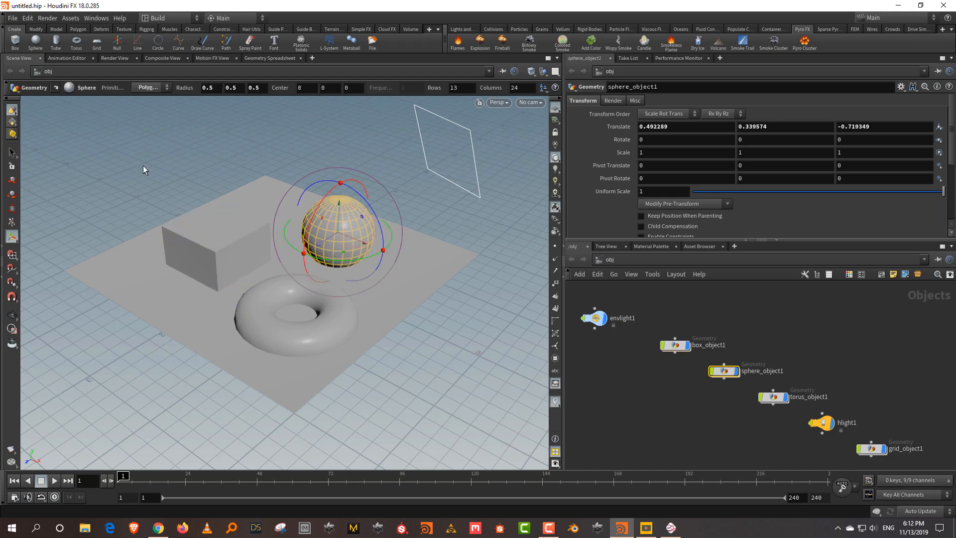
{"action": "left_click", "coordinate": [495, 238]}
{"action": "left_click", "coordinate": [435, 267]}
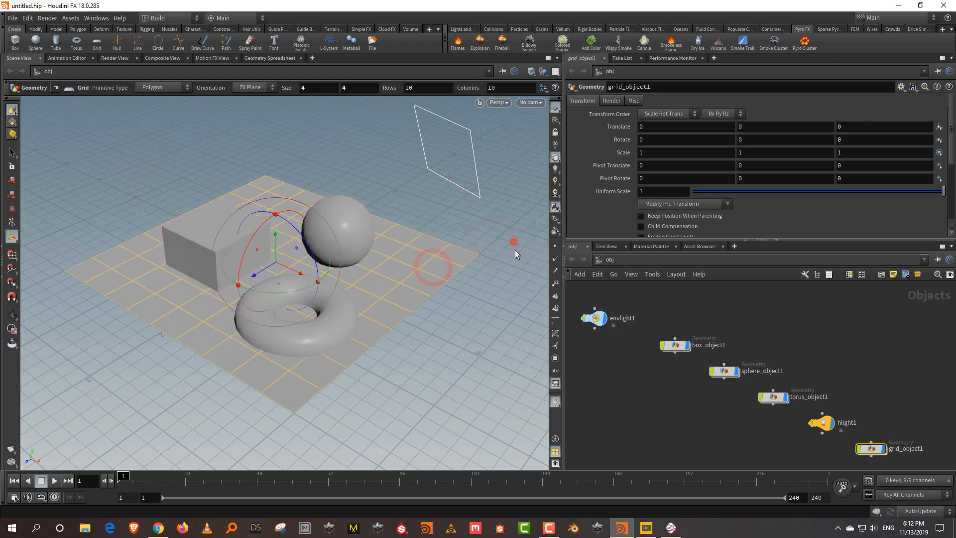
Select the sphere, frame the 3D view on it, and return to the home view of the scene
{"action": "left_click", "coordinate": [343, 235]}
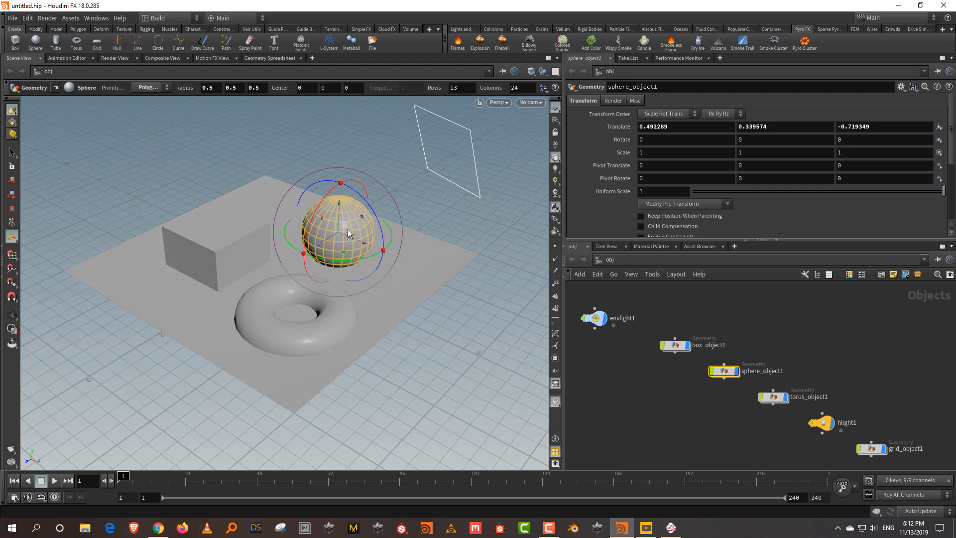
{"action": "key", "text": "f"}
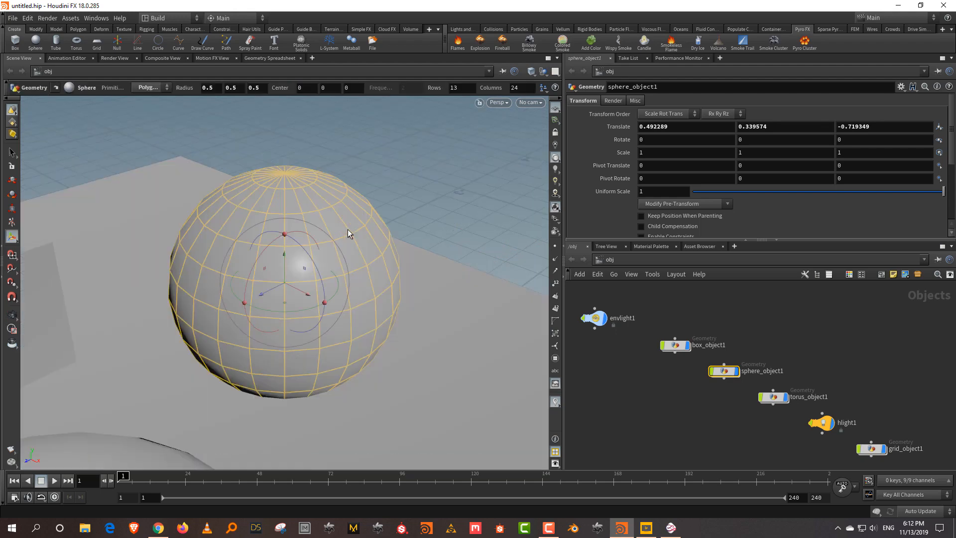
{"action": "key", "text": "Escape"}
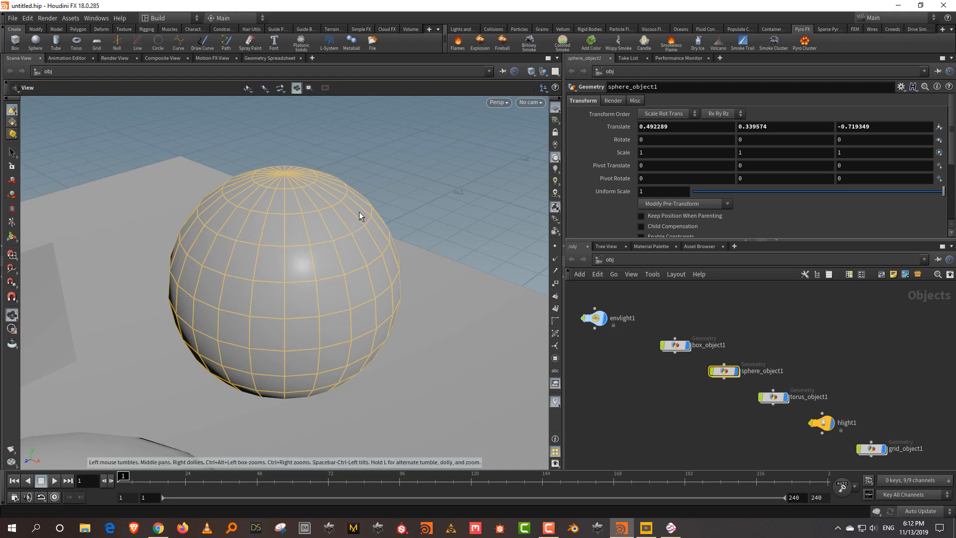
{"action": "key", "text": "h"}
{"action": "key", "text": "r"}
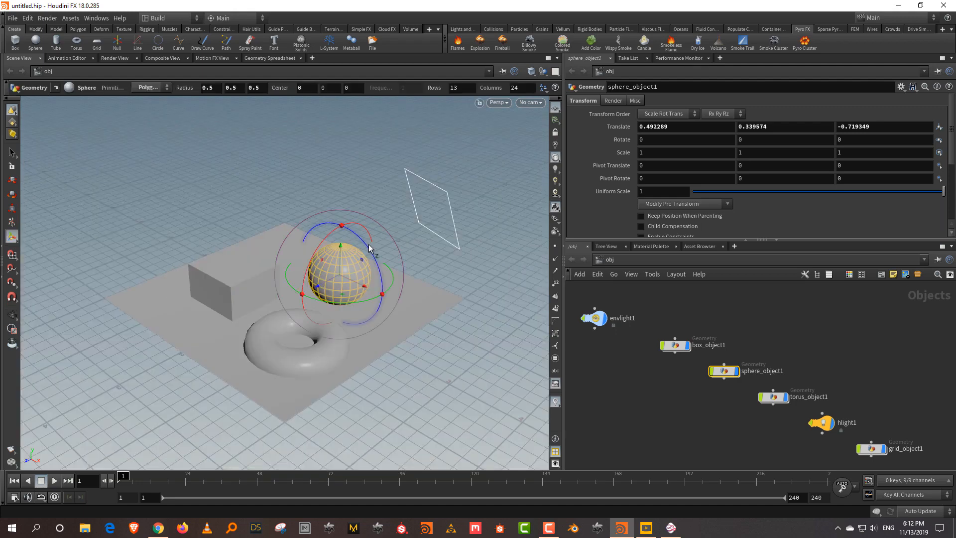
Select the box, frame the 3D view on it, and return to its transform handle
{"action": "left_click", "coordinate": [206, 281]}
{"action": "key", "text": "Escape"}
{"action": "key", "text": "f"}
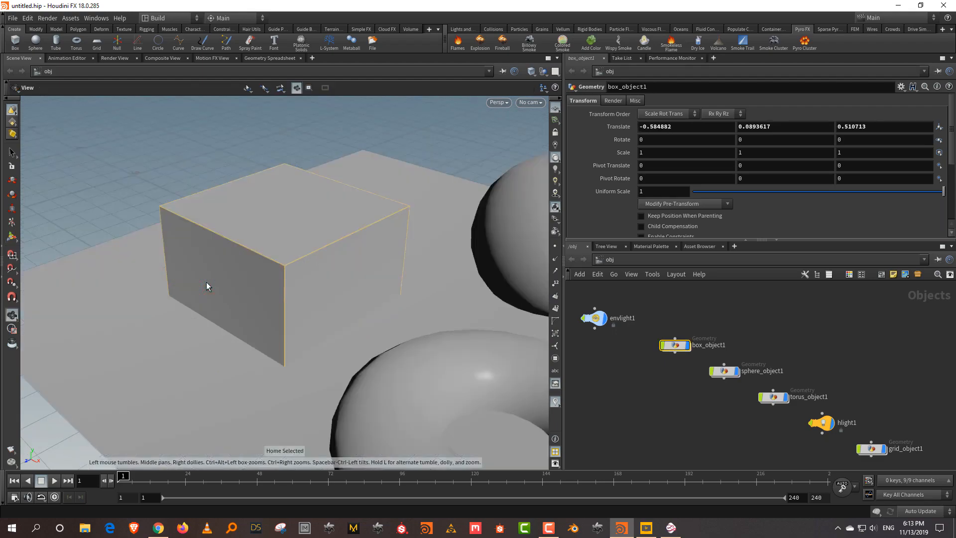
{"action": "key", "text": "Return"}
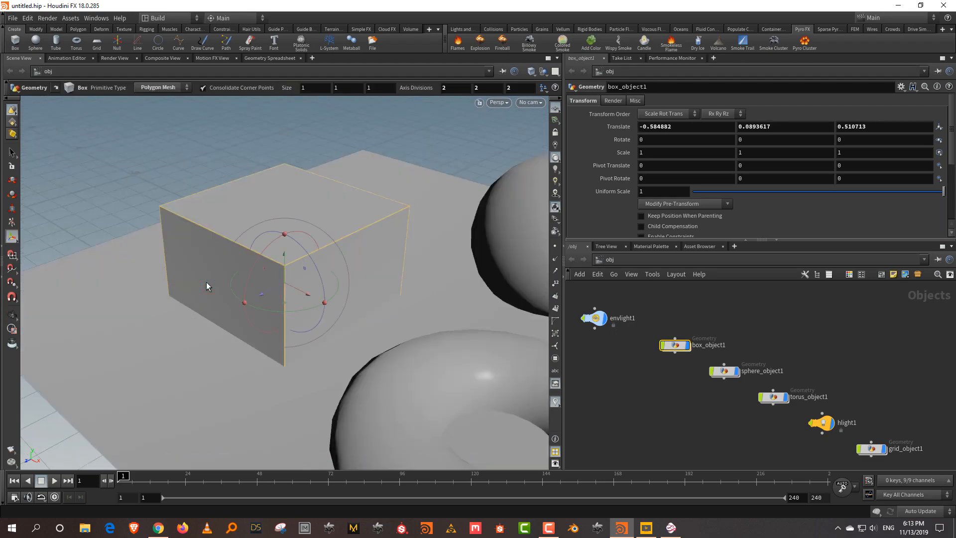
Select the box and sphere nodes and alternate the network view between framing the selection and showing all nodes
{"action": "left_click", "coordinate": [780, 304]}
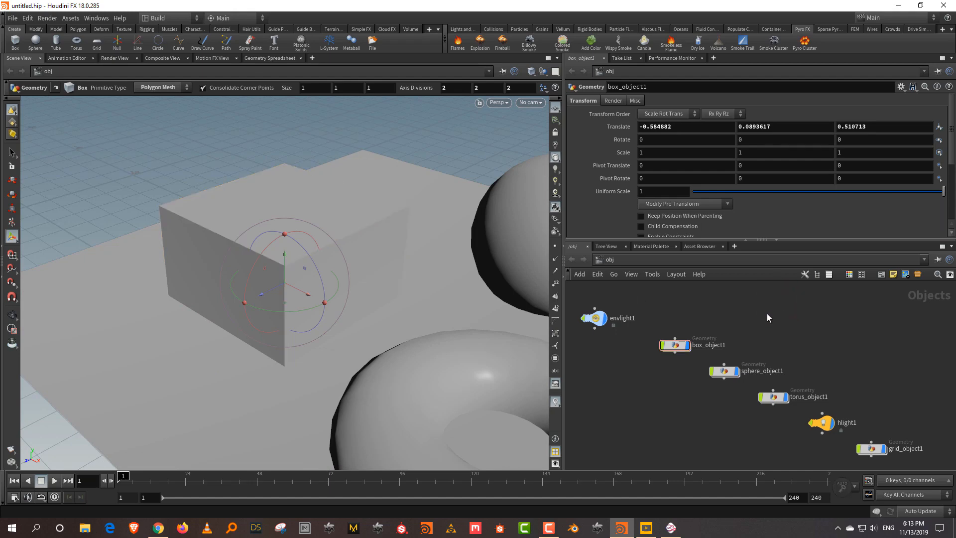
{"action": "left_click_drag", "start_coordinate": [678, 312], "coordinate": [720, 390]}
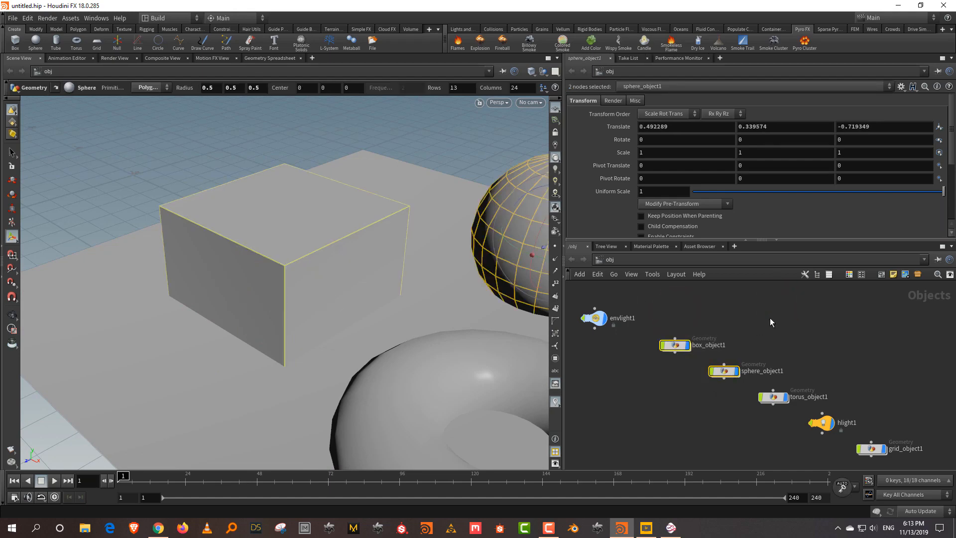
{"action": "key", "text": "g"}
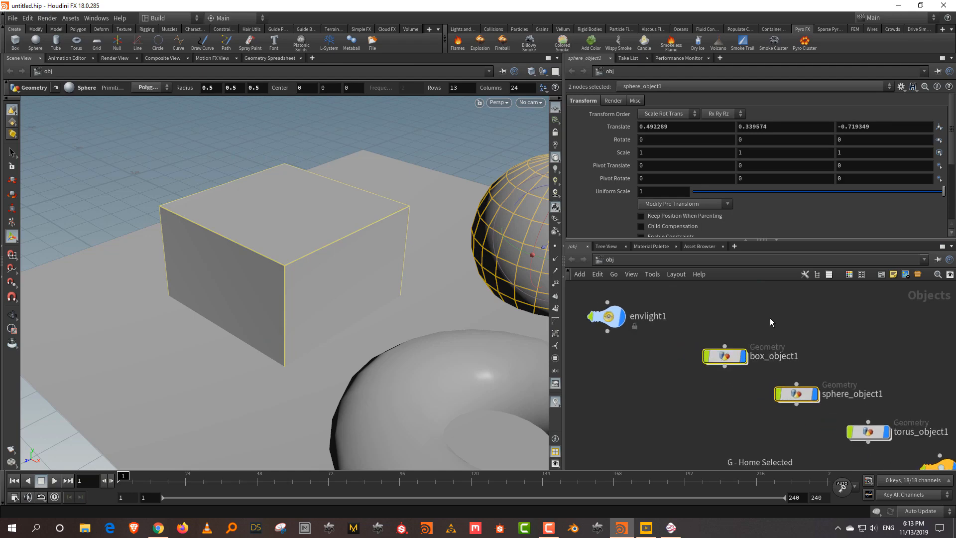
{"action": "key", "text": "h"}
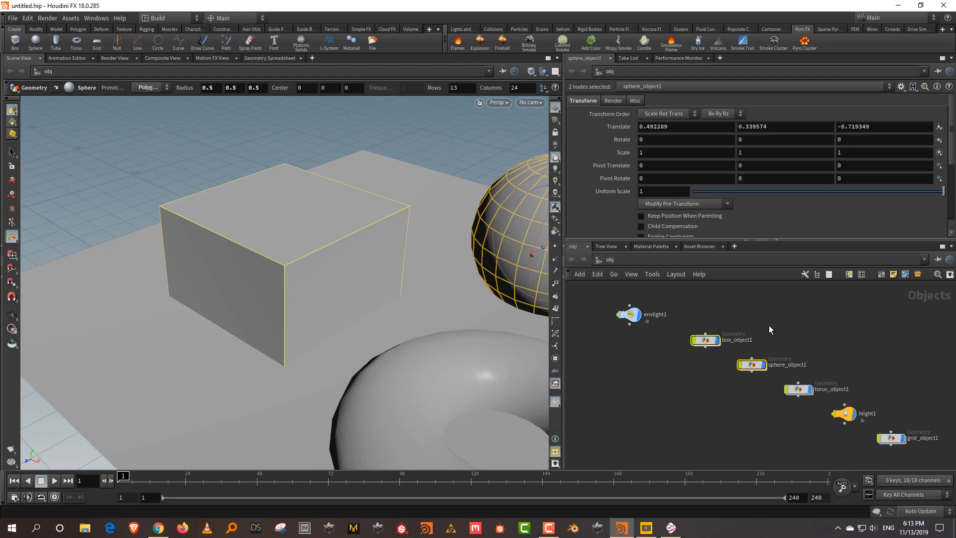
{"action": "key", "text": "h"}
{"action": "left_click_drag", "start_coordinate": [702, 305], "coordinate": [762, 393]}
{"action": "key", "text": "g"}
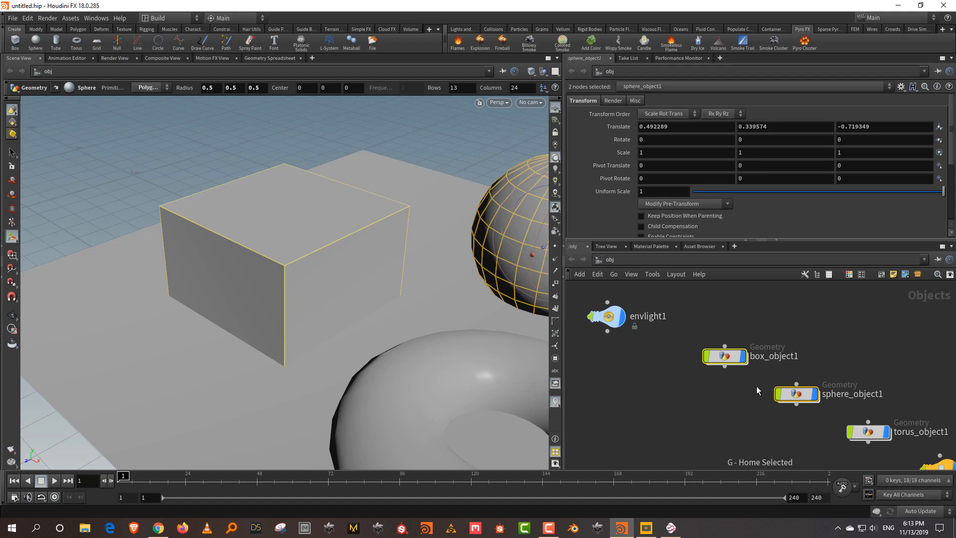
{"action": "key", "text": "h"}
Clear the node selection and enlarge the network pane upward
{"action": "left_click", "coordinate": [784, 325]}
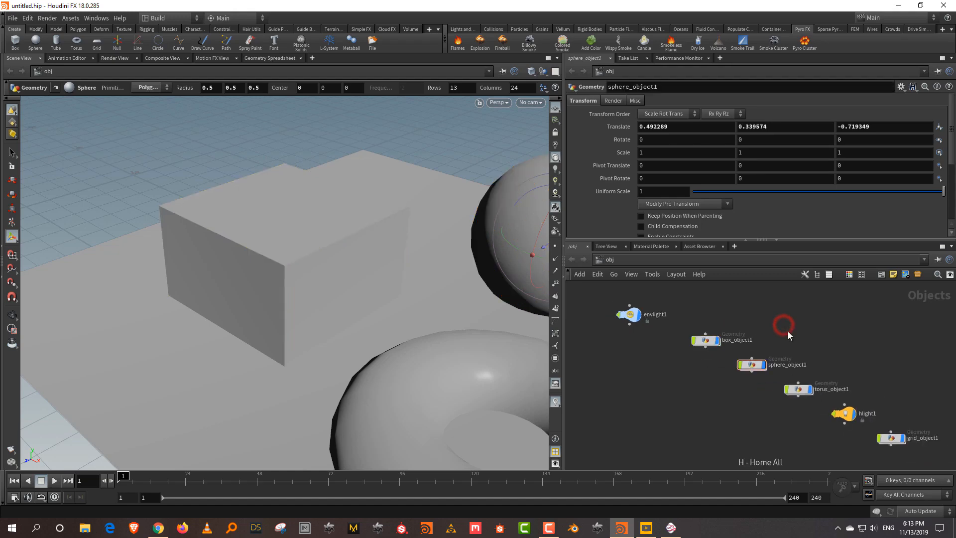
{"action": "left_click_drag", "start_coordinate": [811, 238], "coordinate": [813, 211]}
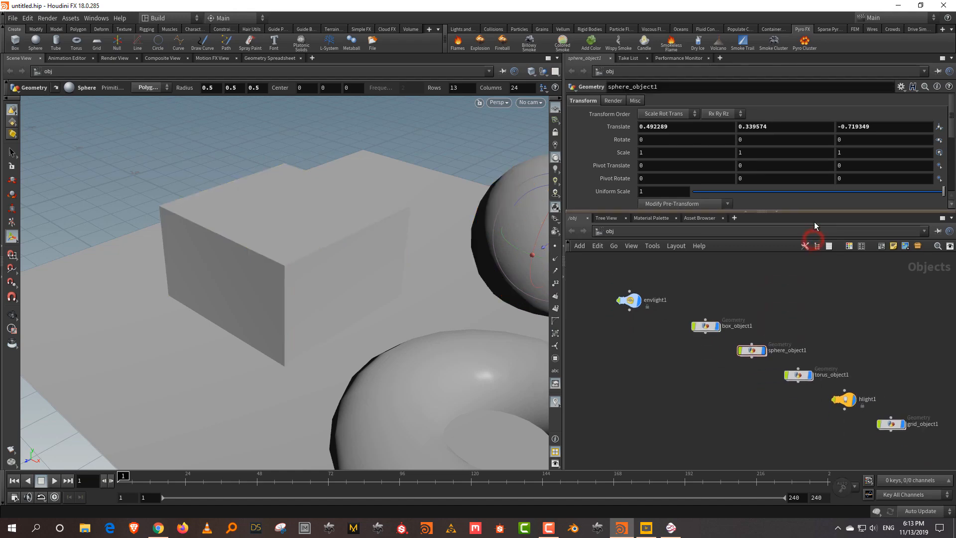
{"action": "left_click", "coordinate": [811, 275]}
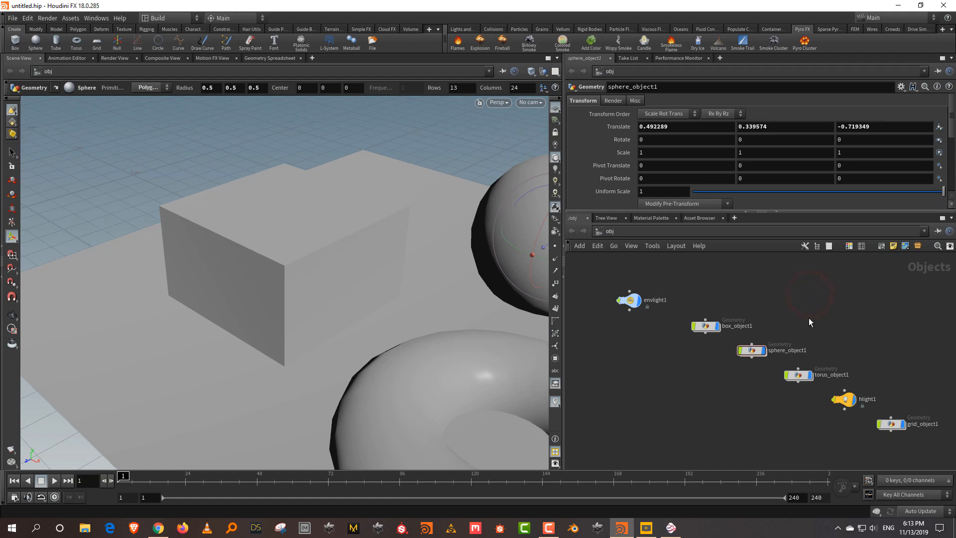
Try automatic layout on all nodes and on the box, sphere and torus nodes only, undoing each layout
{"action": "key", "text": "l"}
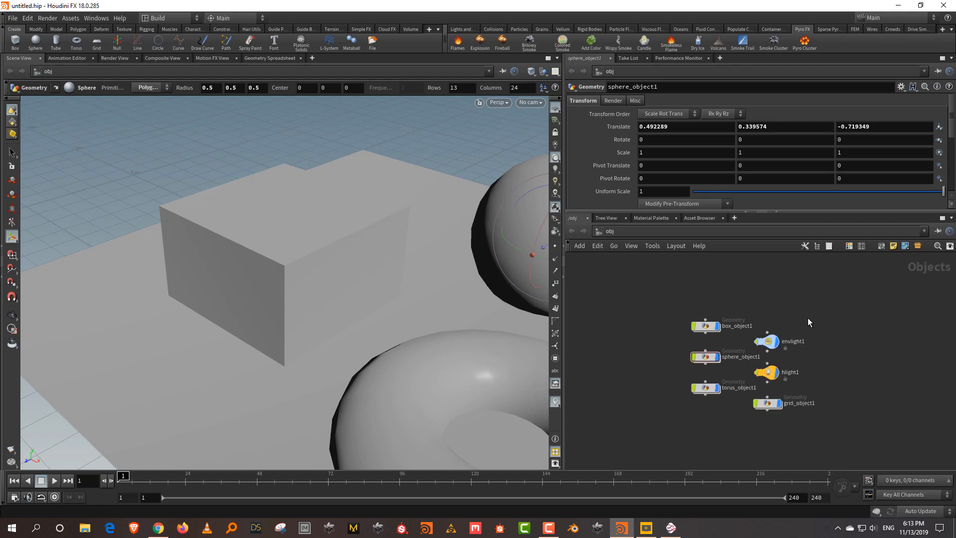
{"action": "key", "text": "ctrl+z"}
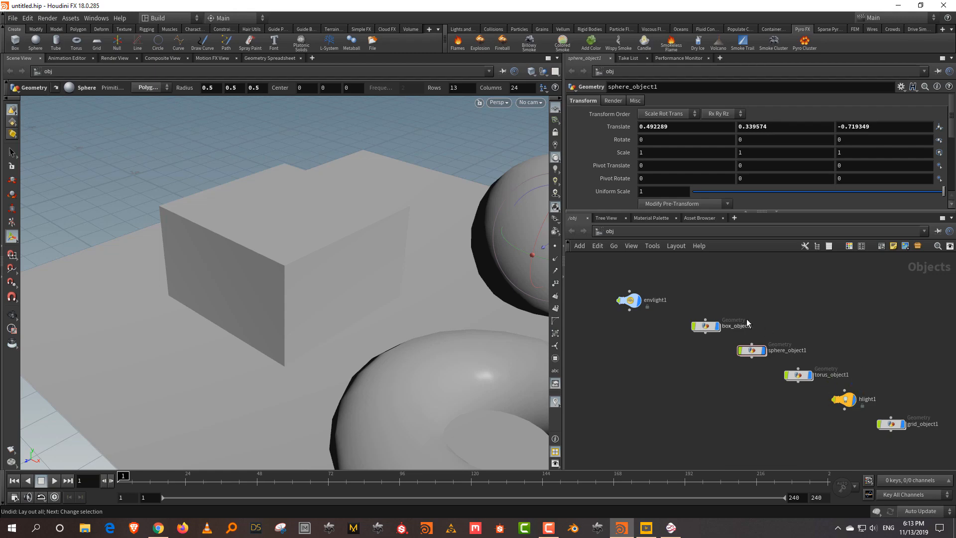
{"action": "left_click", "coordinate": [693, 291]}
{"action": "left_click_drag", "start_coordinate": [693, 291], "coordinate": [809, 403]}
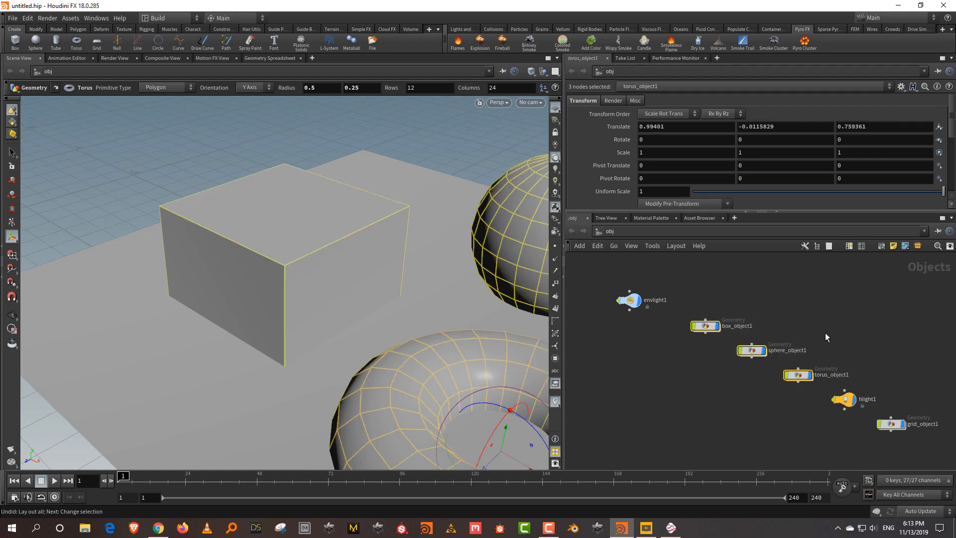
{"action": "key", "text": "shift+l"}
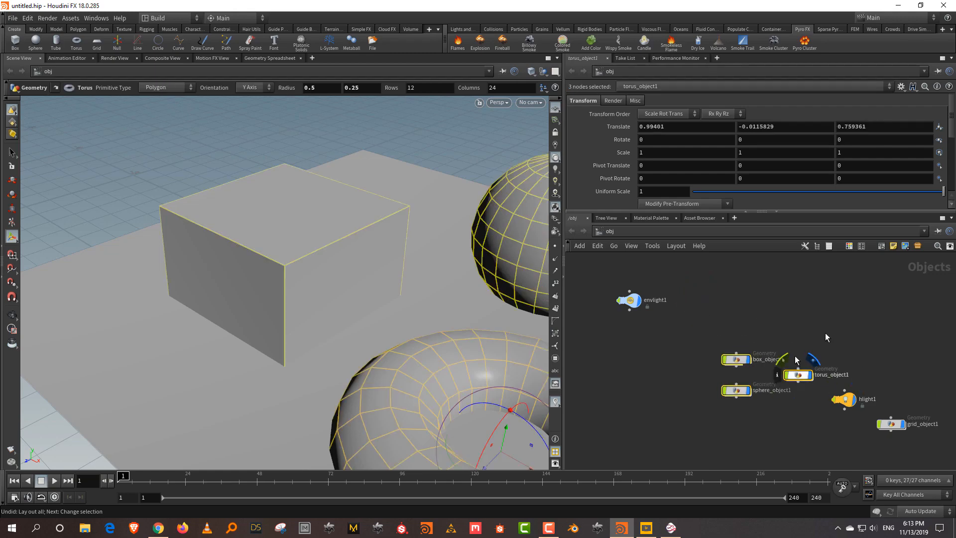
{"action": "left_click", "coordinate": [815, 320]}
{"action": "key", "text": "l"}
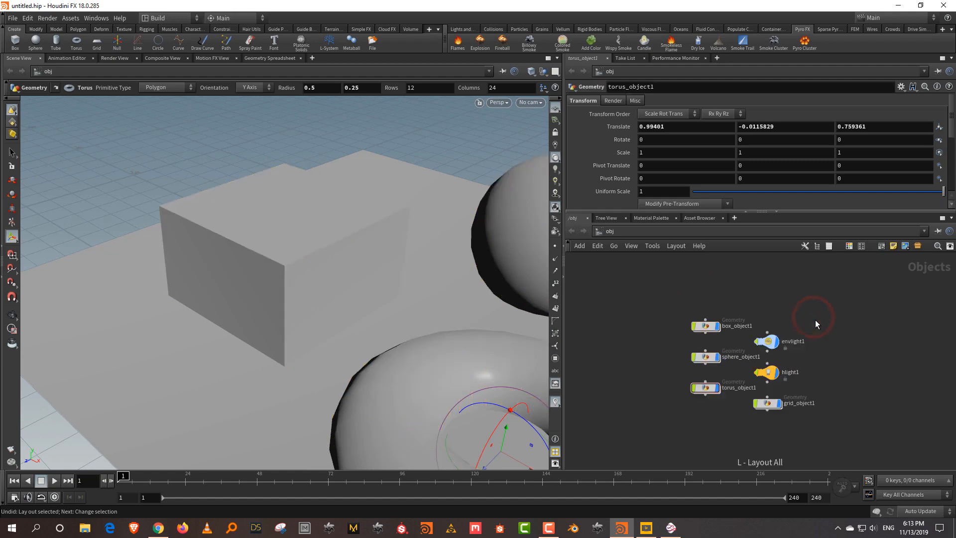
{"action": "key", "text": "ctrl+z"}
Lay out only the box, sphere and torus nodes, and move them together higher in the network
{"action": "left_click_drag", "start_coordinate": [699, 287], "coordinate": [792, 395]}
{"action": "key", "text": "shift+l"}
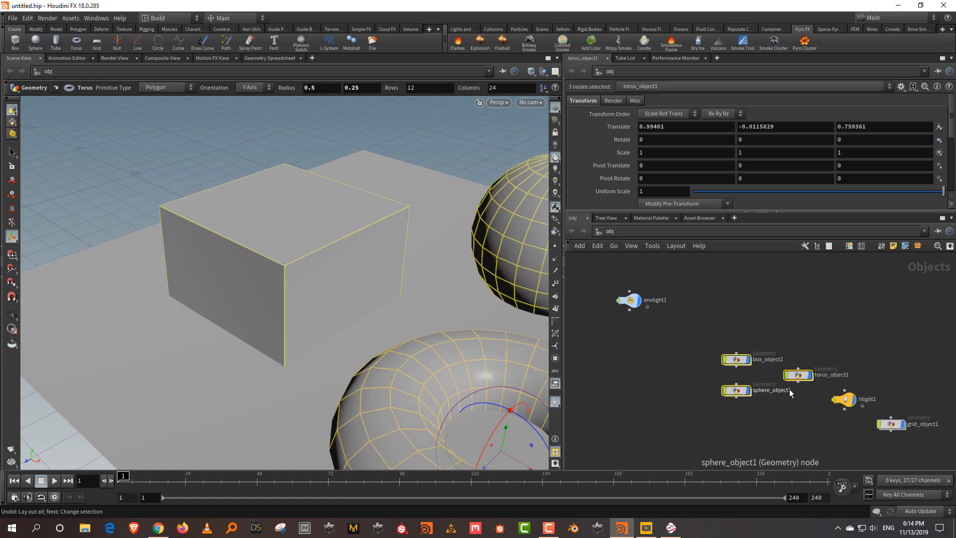
{"action": "left_click_drag", "start_coordinate": [799, 376], "coordinate": [786, 327]}
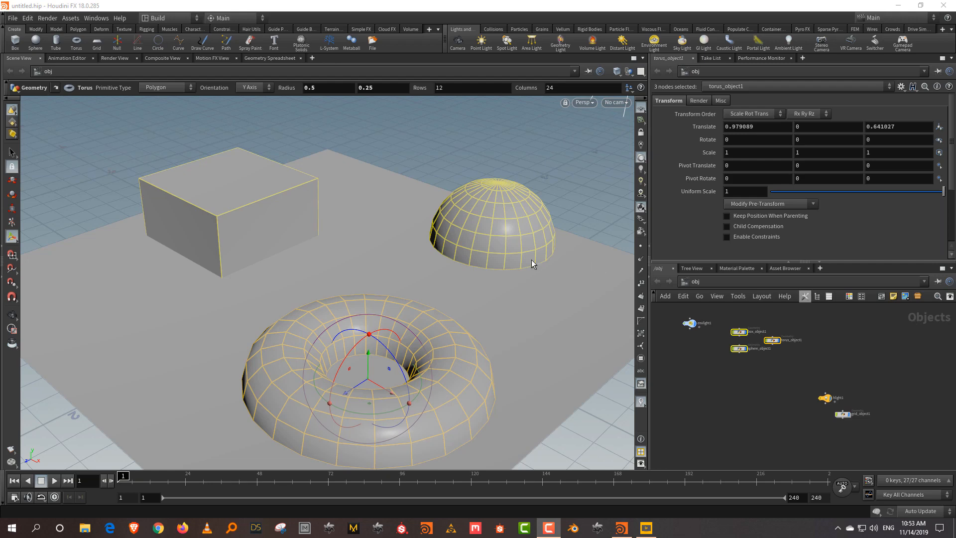
Look through the viewport's Set View and Display options
{"action": "left_click", "coordinate": [586, 103]}
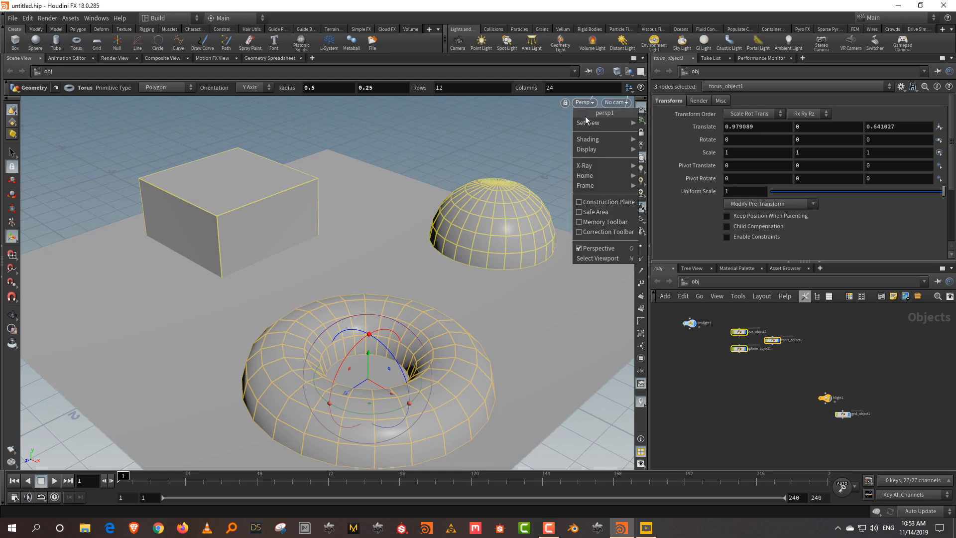
{"action": "mouse_move", "coordinate": [587, 125]}
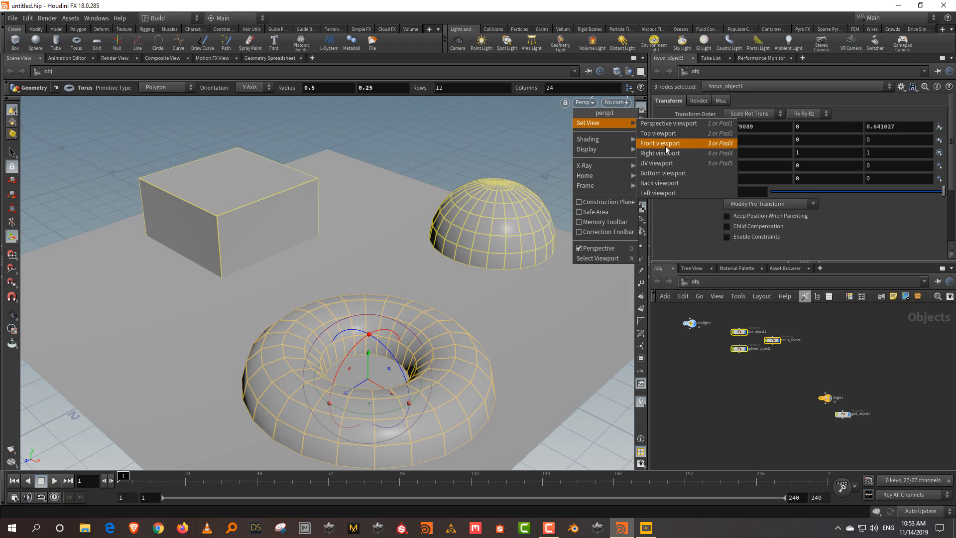
{"action": "mouse_move", "coordinate": [611, 137]}
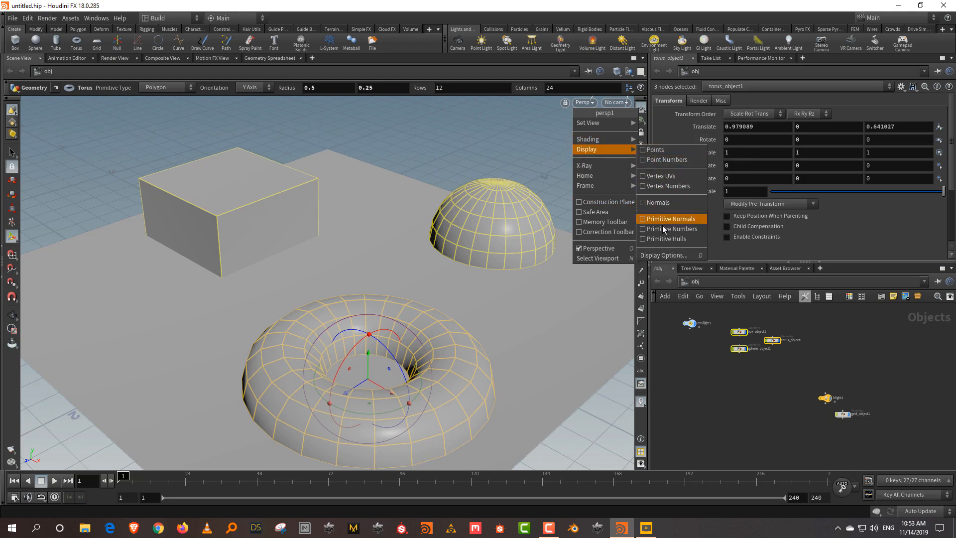
{"action": "left_click", "coordinate": [665, 327]}
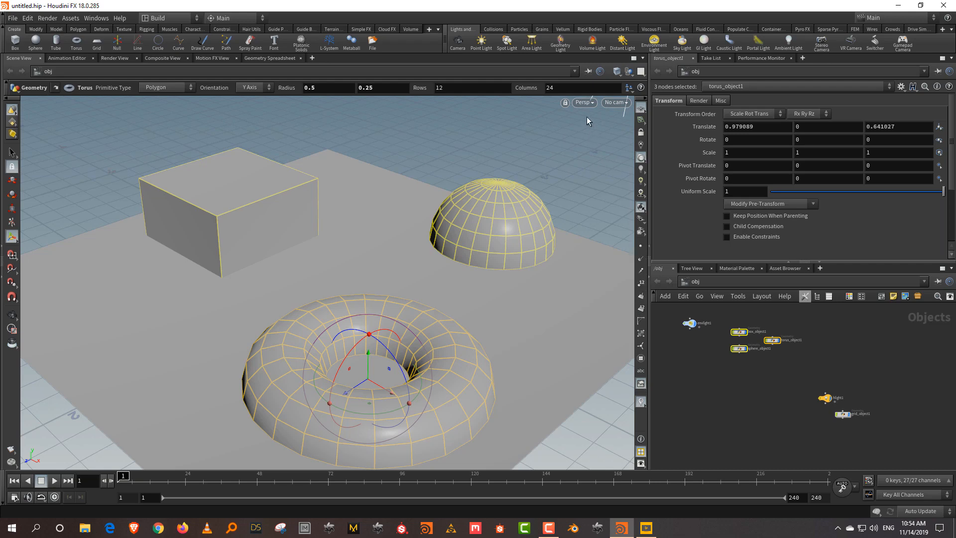
Turn on the display of points and point numbers in the perspective viewport
{"action": "left_click", "coordinate": [585, 103]}
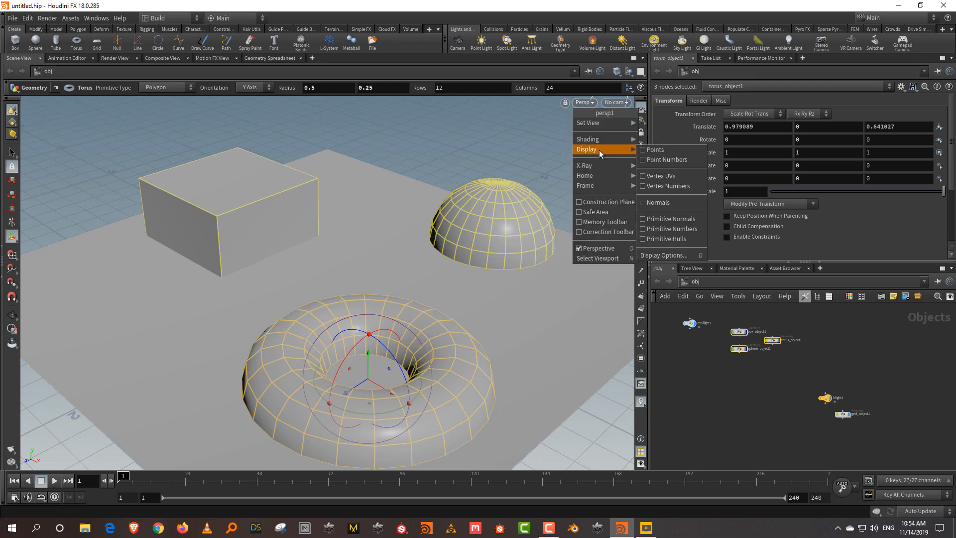
{"action": "left_click", "coordinate": [663, 150]}
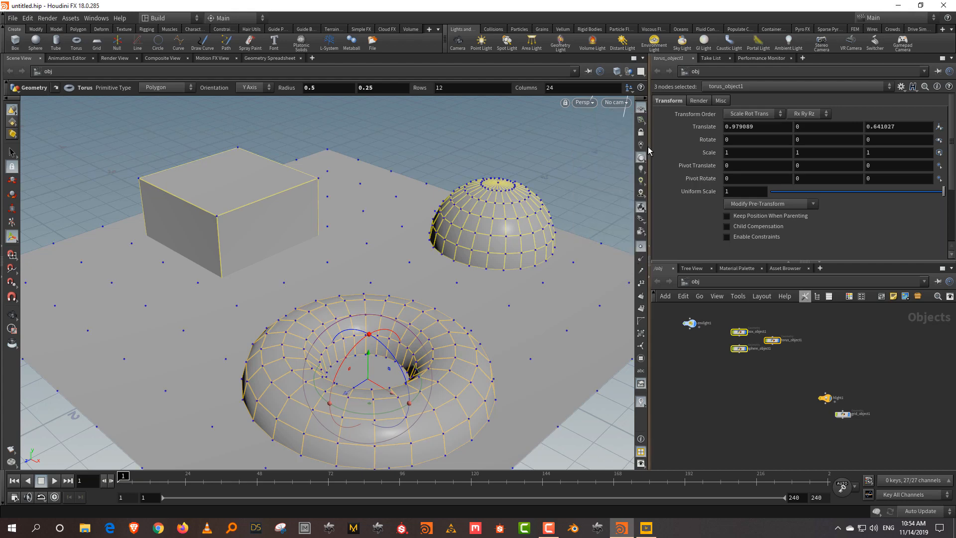
{"action": "left_click", "coordinate": [586, 103]}
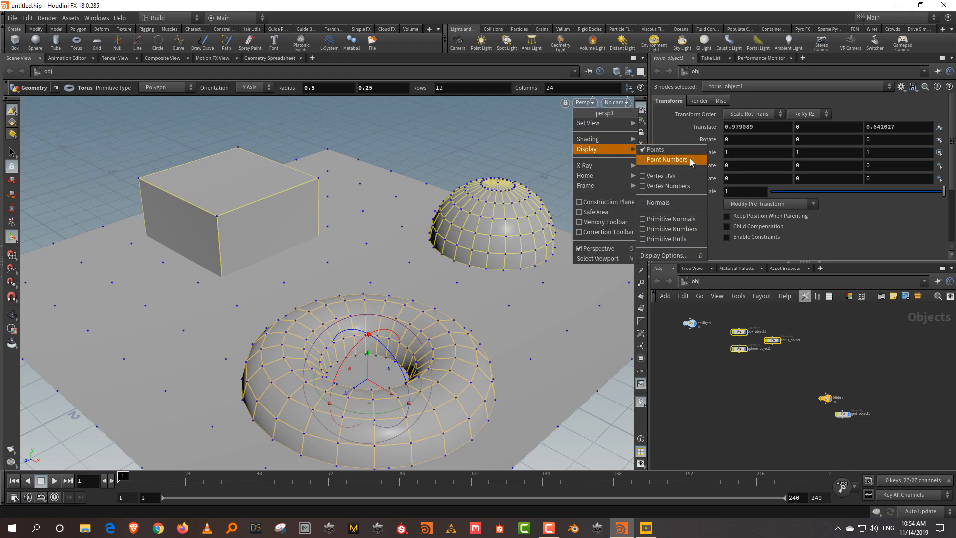
{"action": "left_click", "coordinate": [690, 162]}
Turn off the display of points and point numbers in the viewport
{"action": "left_click", "coordinate": [584, 102]}
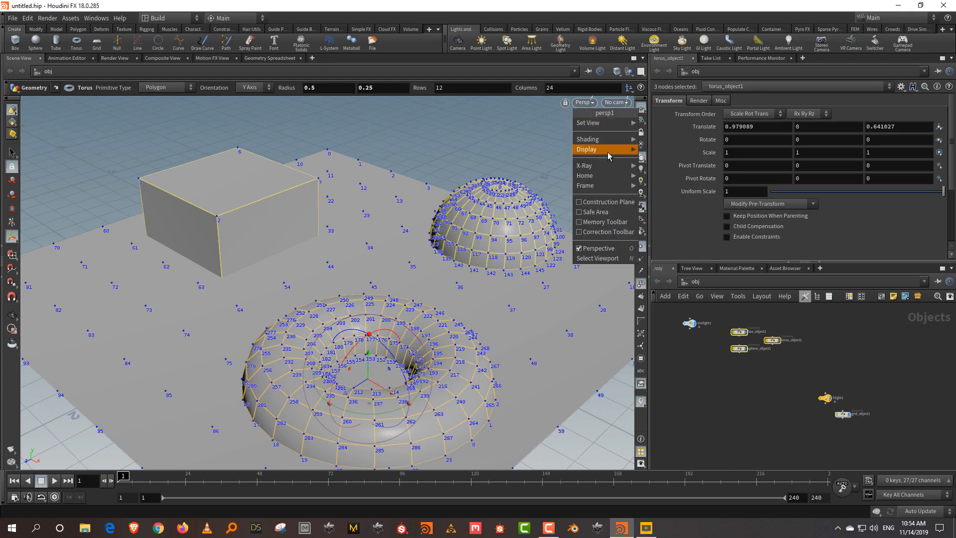
{"action": "mouse_move", "coordinate": [605, 150]}
{"action": "left_click", "coordinate": [644, 151]}
{"action": "left_click", "coordinate": [584, 103]}
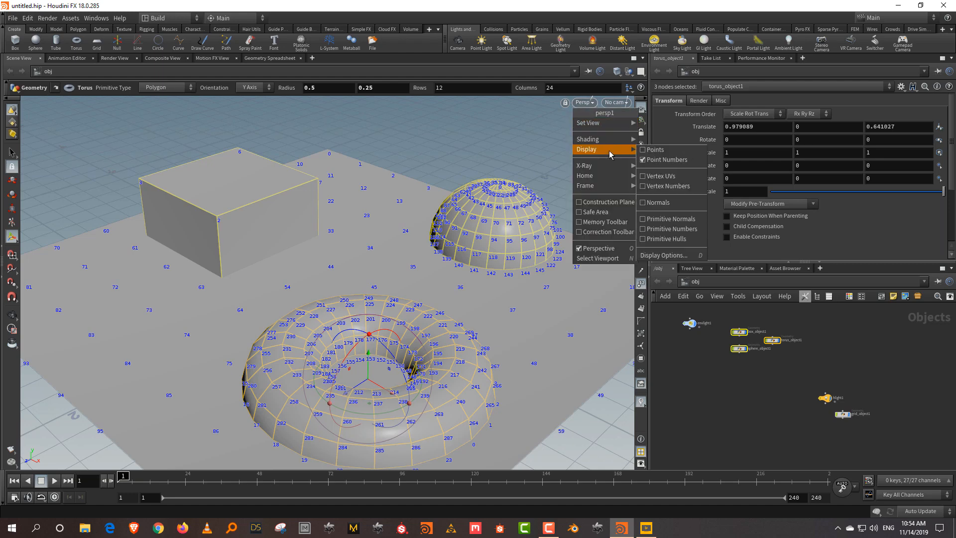
{"action": "left_click", "coordinate": [659, 160]}
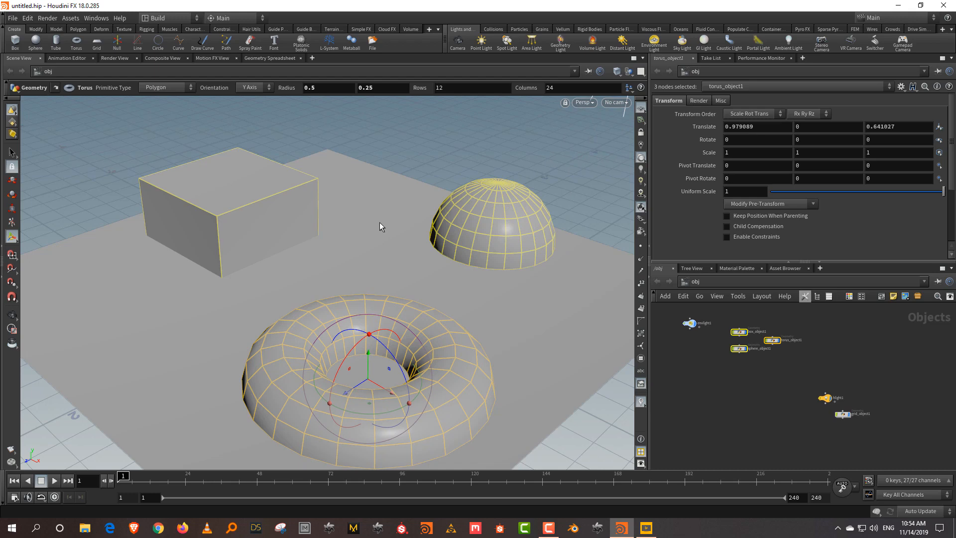
Cycle the viewport through the top, front, right and UV views, and return to perspective
{"action": "key", "text": "Escape"}
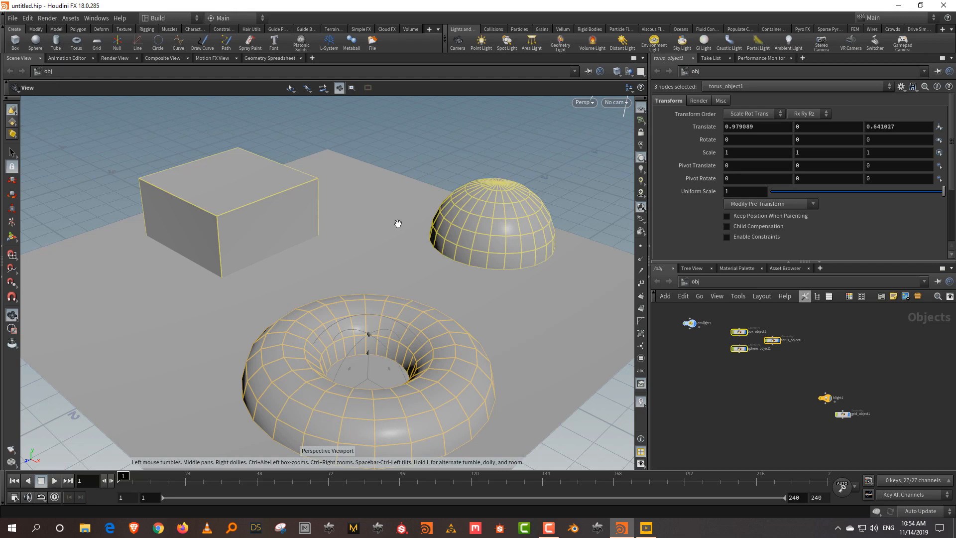
{"action": "key", "text": "space+2"}
{"action": "key", "text": "space+3"}
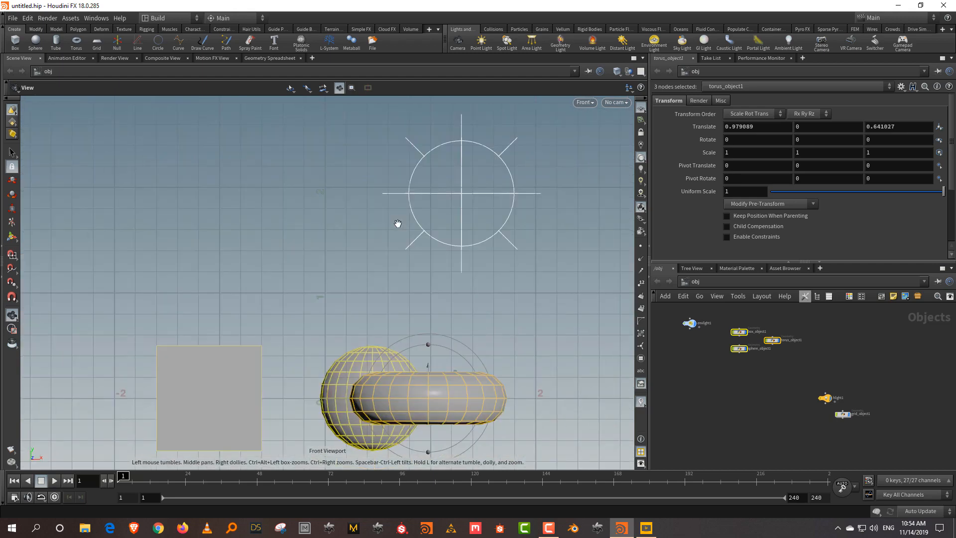
{"action": "key", "text": "space+4"}
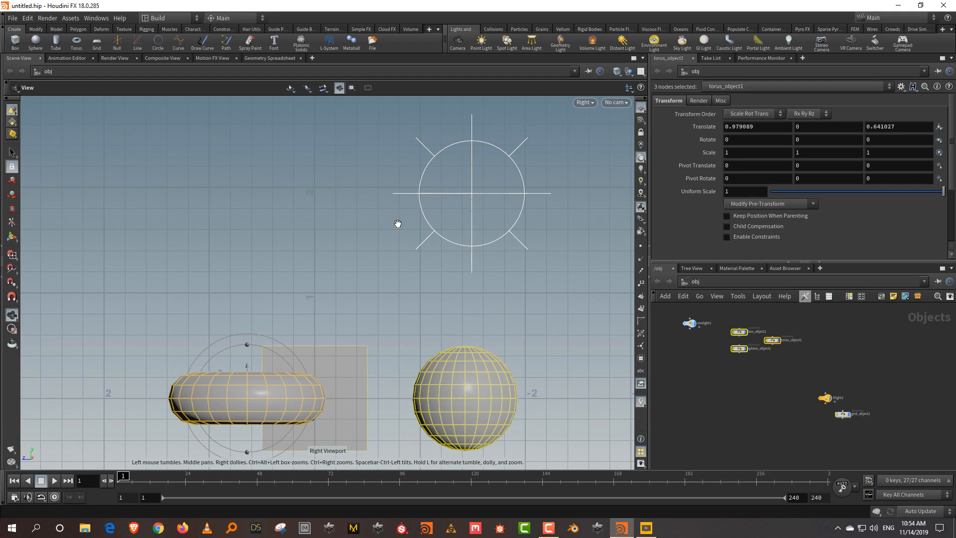
{"action": "key", "text": "space+5"}
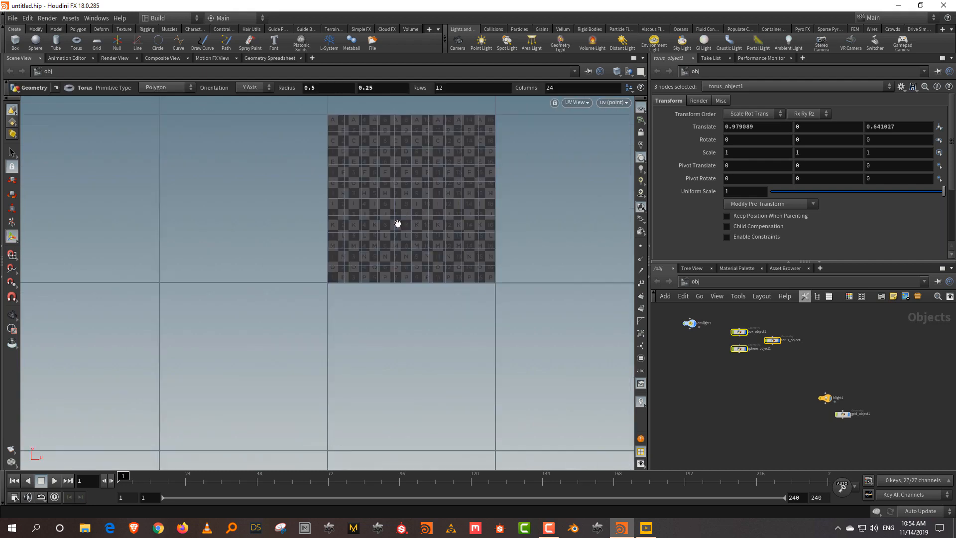
{"action": "key", "text": "space+2"}
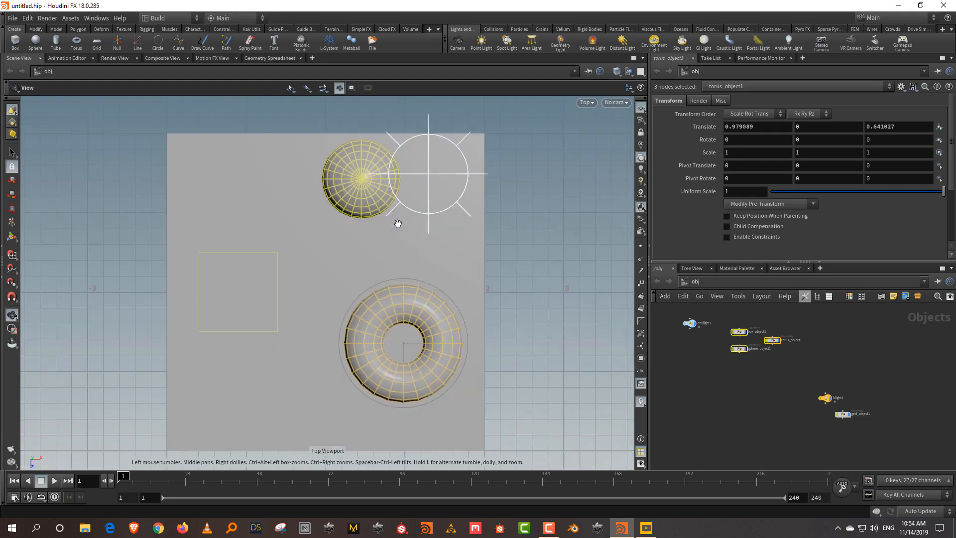
{"action": "key", "text": "space+1"}
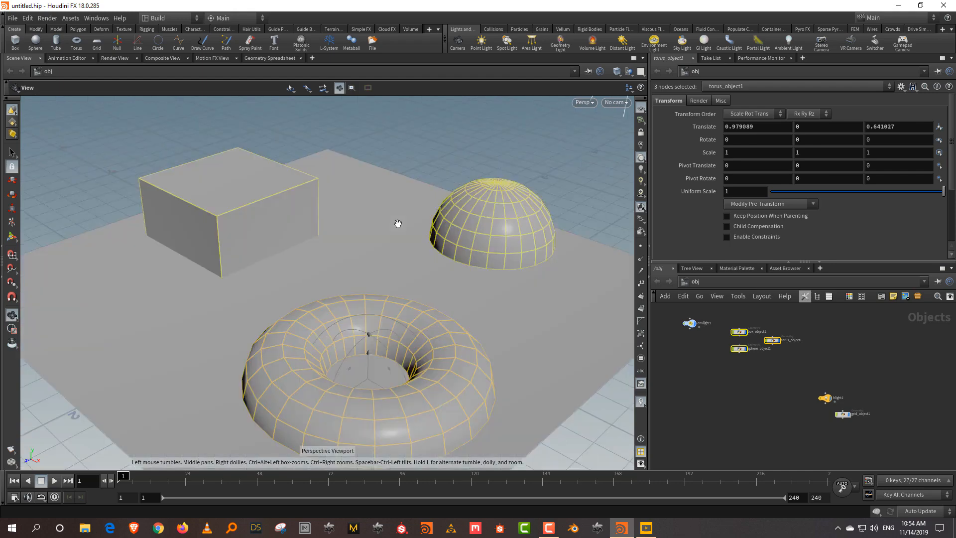
Show the scene in the top view and flip it to the bottom view
{"action": "key", "text": "space+2"}
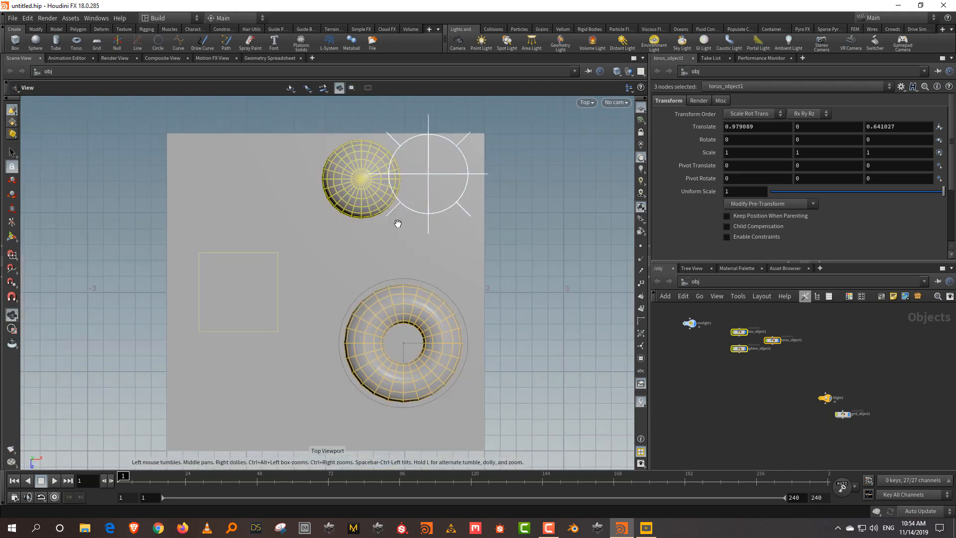
{"action": "key", "text": "Return"}
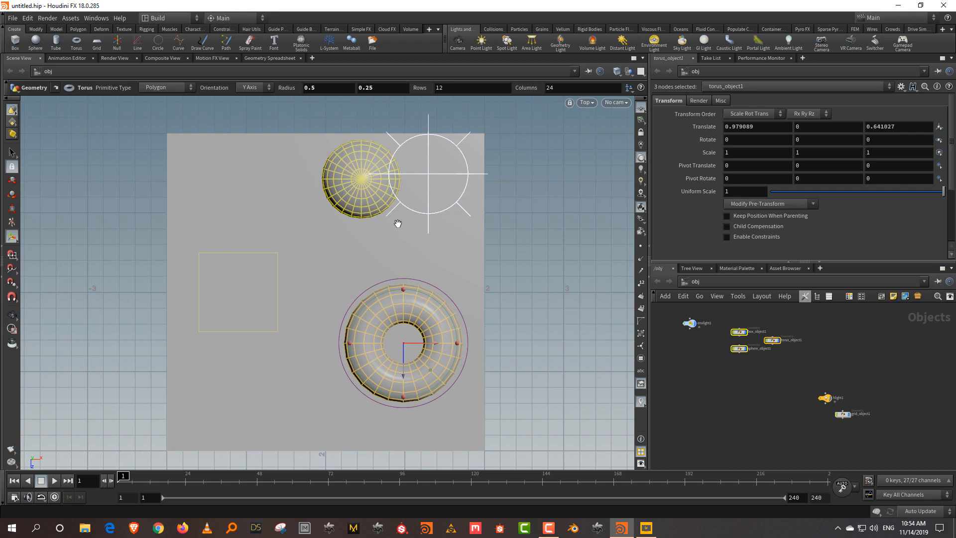
{"action": "key", "text": "Escape"}
{"action": "key", "text": "space+2"}
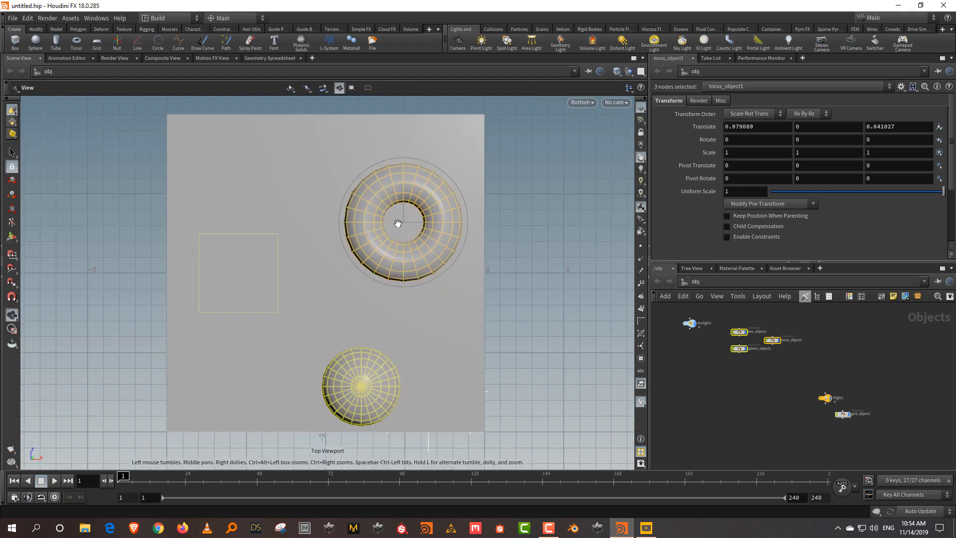
{"action": "key", "text": "Return"}
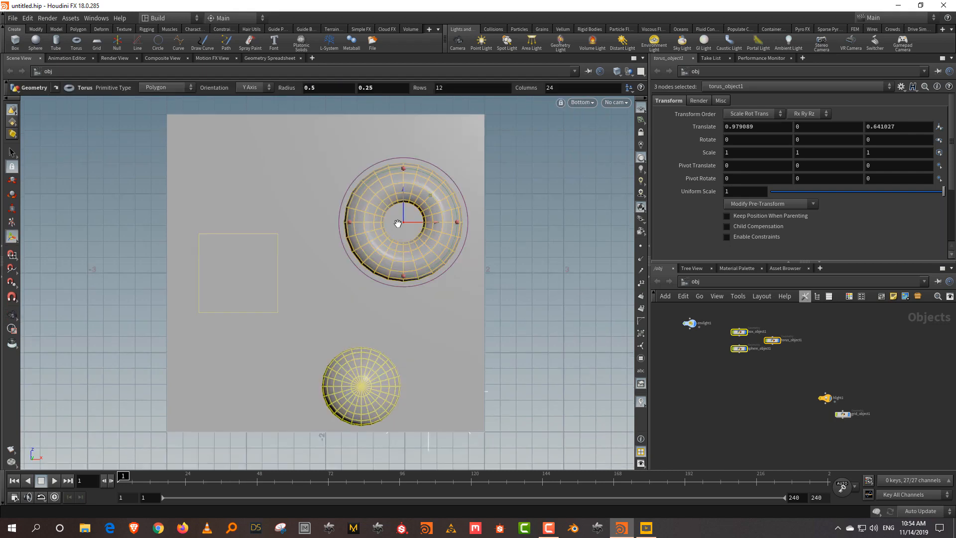
{"action": "key", "text": "Escape"}
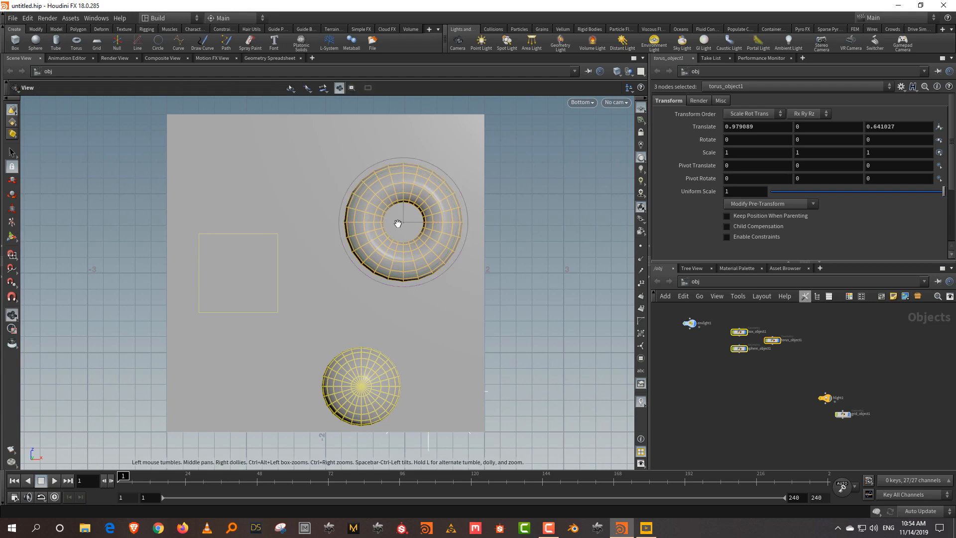
Show the scene in the front view and flip it to the back view
{"action": "key", "text": "space+3"}
{"action": "key", "text": "Return"}
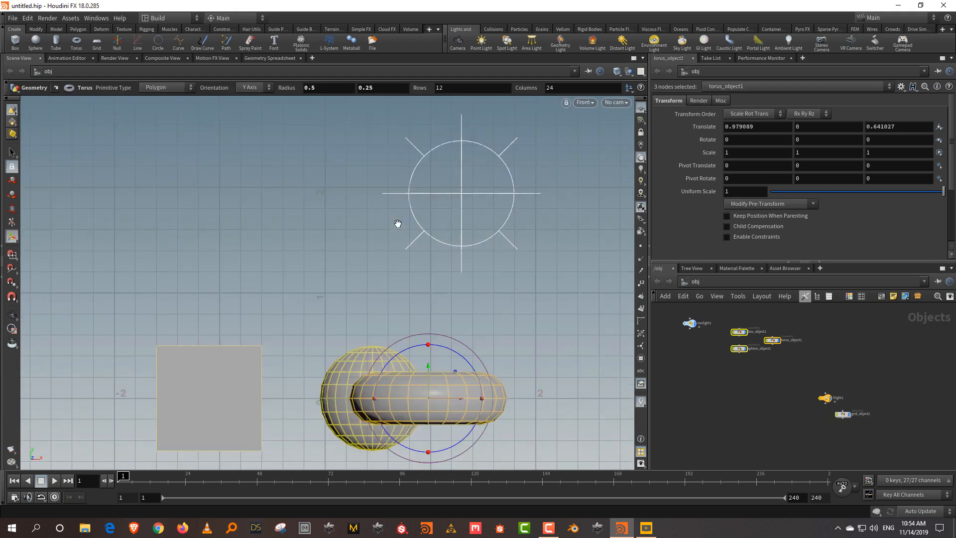
{"action": "key", "text": "Escape"}
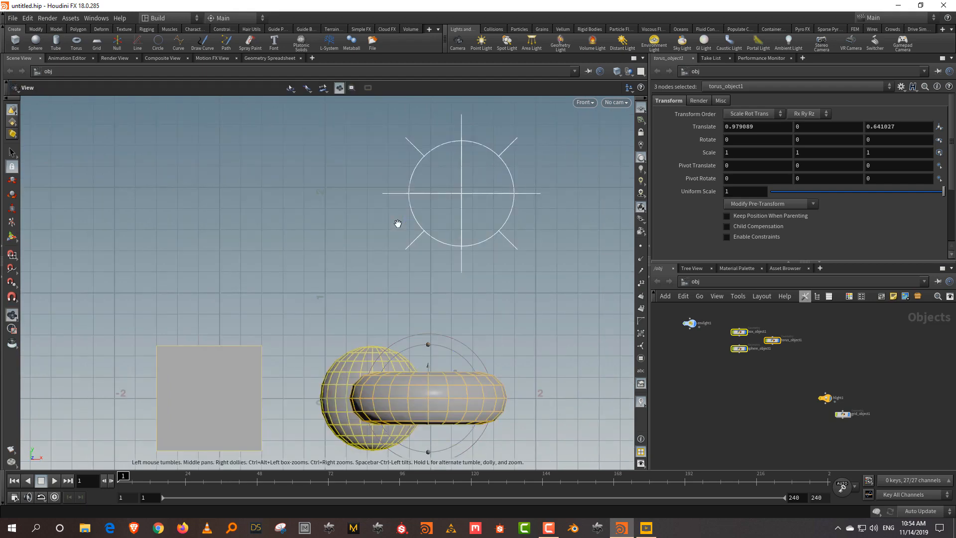
{"action": "key", "text": "space+3"}
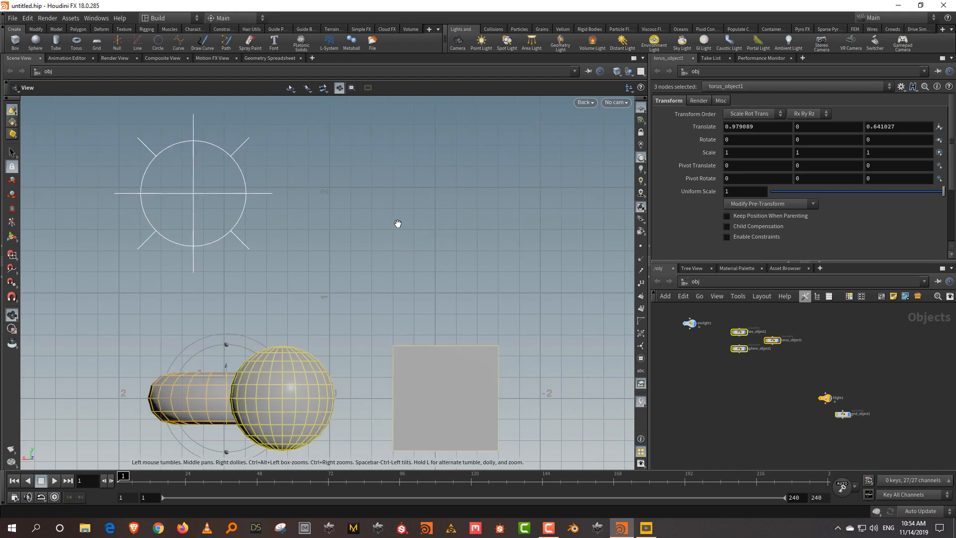
Show the scene in the right view and flip it, and return to the perspective view
{"action": "key", "text": "space+4"}
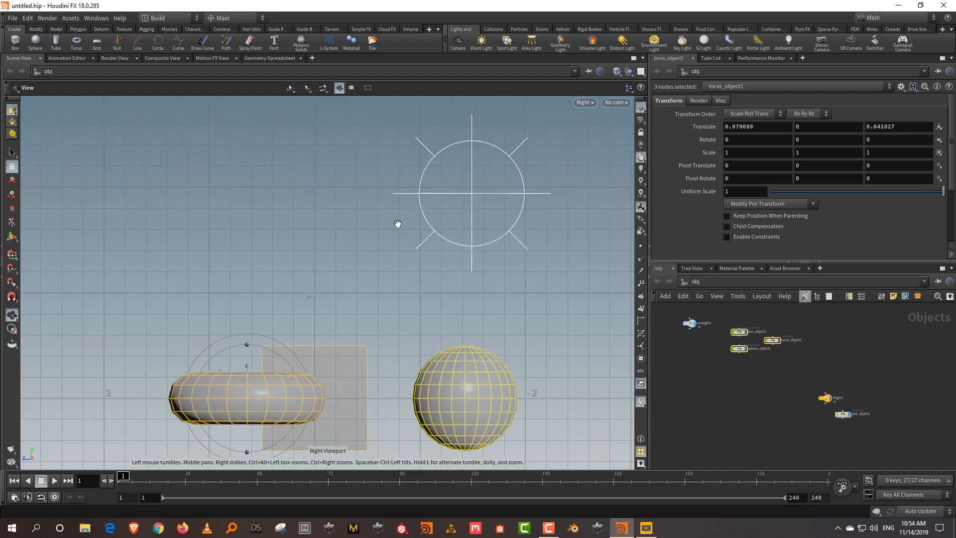
{"action": "key", "text": "space+4"}
{"action": "key", "text": "space+1"}
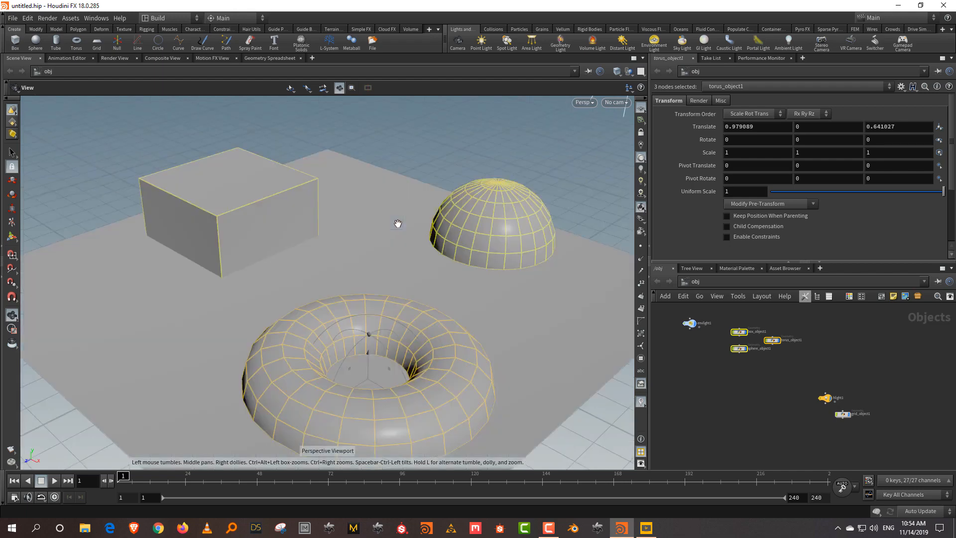
{"action": "key", "text": "Return"}
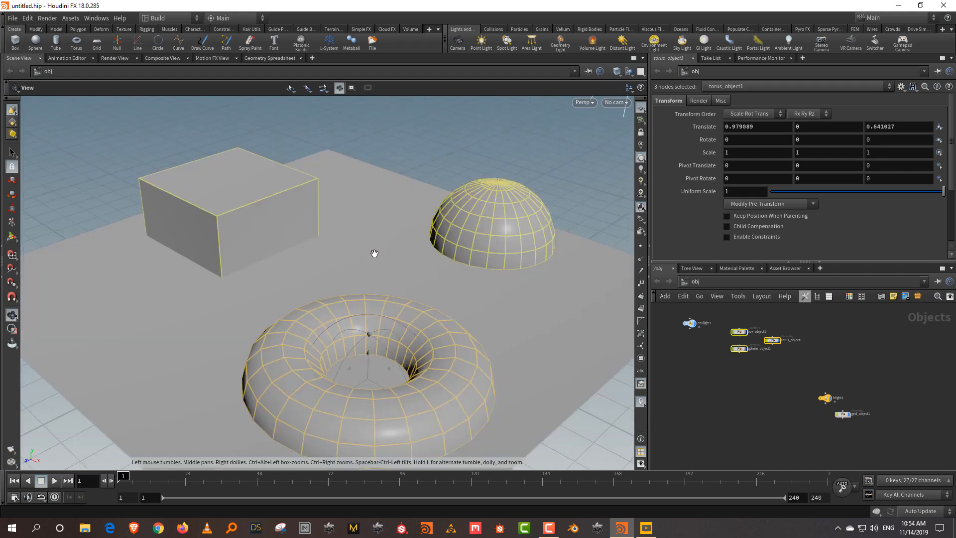
{"action": "left_click_drag", "start_coordinate": [373, 254], "coordinate": [365, 227]}
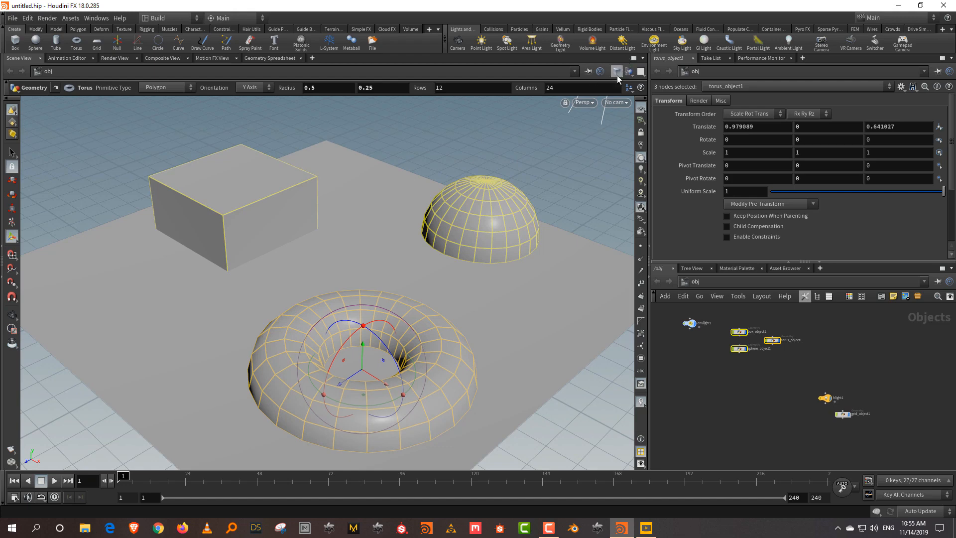
Look through the viewport's Shading options
{"action": "left_click", "coordinate": [589, 103]}
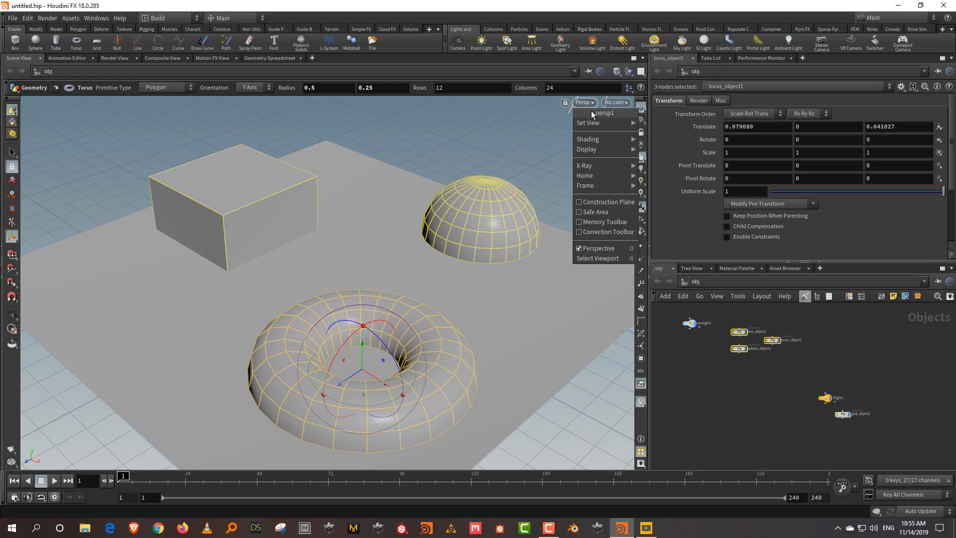
{"action": "mouse_move", "coordinate": [591, 140]}
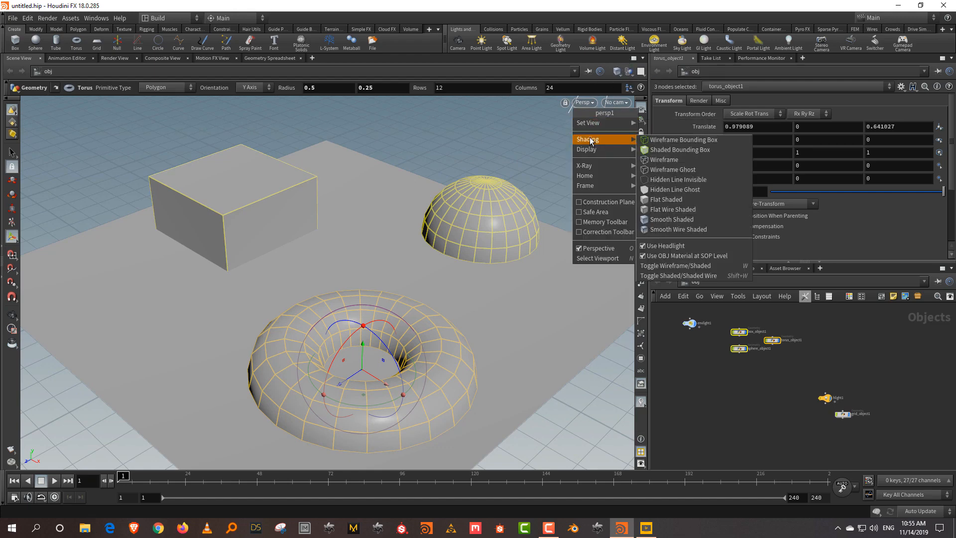
{"action": "key", "text": "Escape"}
{"action": "key", "text": "Escape"}
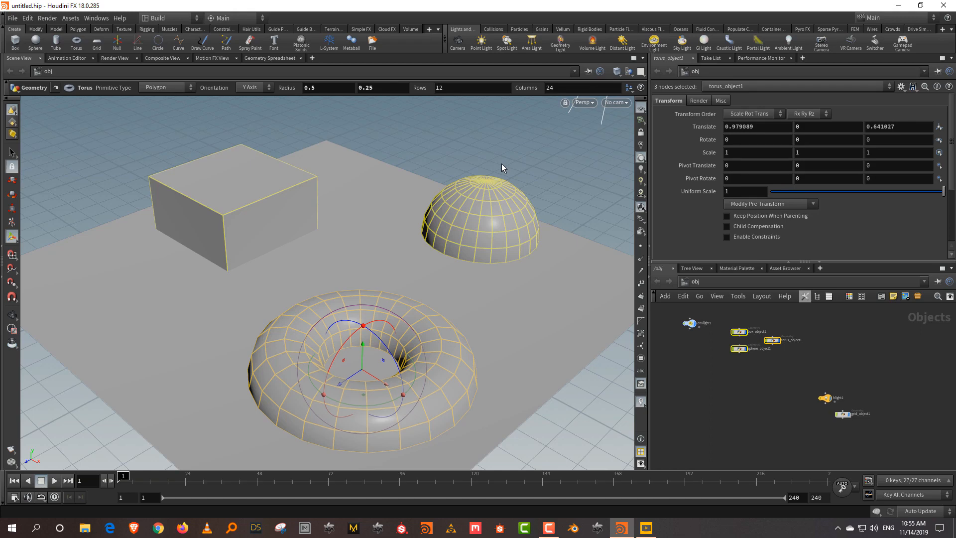
Toggle the viewport between wireframe and shaded display twice, ending in shaded display
{"action": "key", "text": "w"}
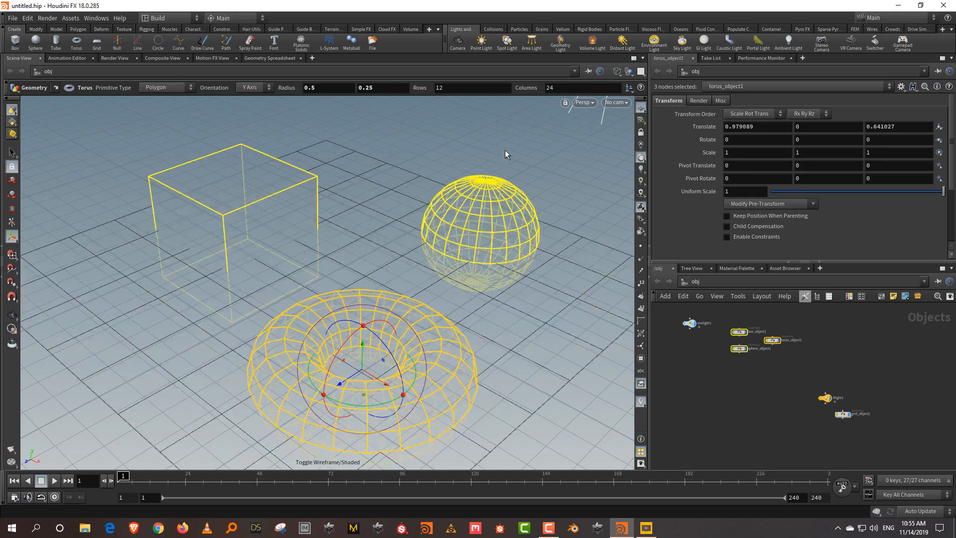
{"action": "key", "text": "w"}
{"action": "key", "text": "w"}
{"action": "key", "text": "w"}
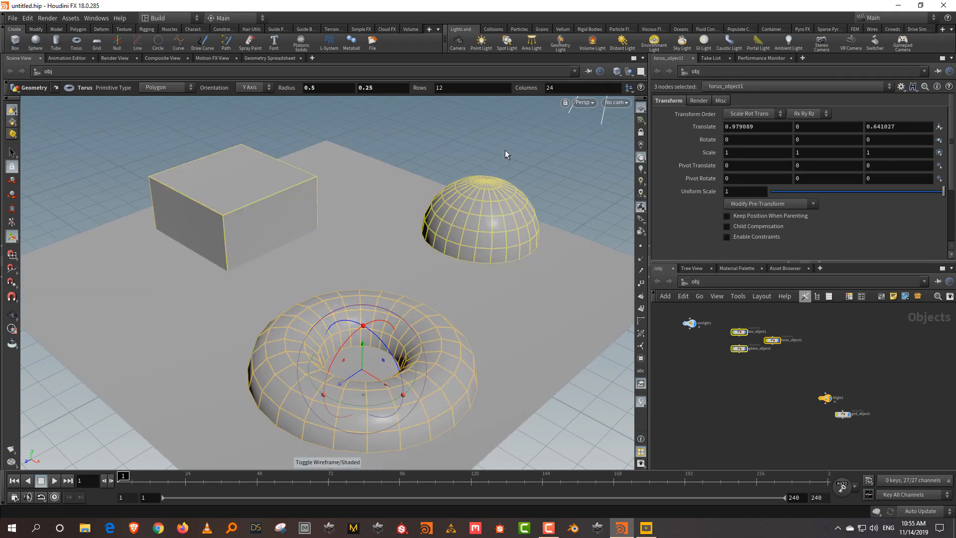
Set the viewport shading to Smooth Wire Shaded and clear the node selection
{"action": "left_click", "coordinate": [616, 71]}
{"action": "left_click", "coordinate": [654, 172]}
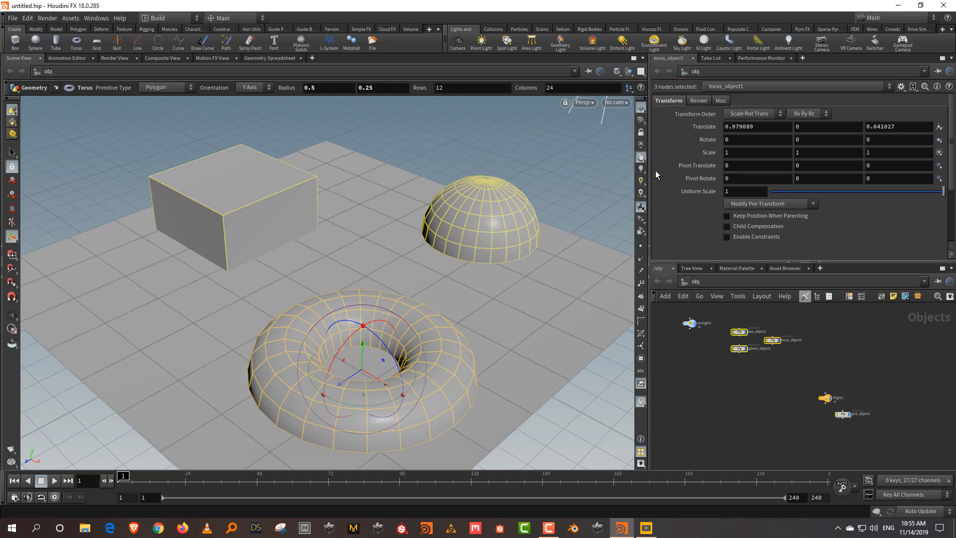
{"action": "left_click", "coordinate": [745, 414]}
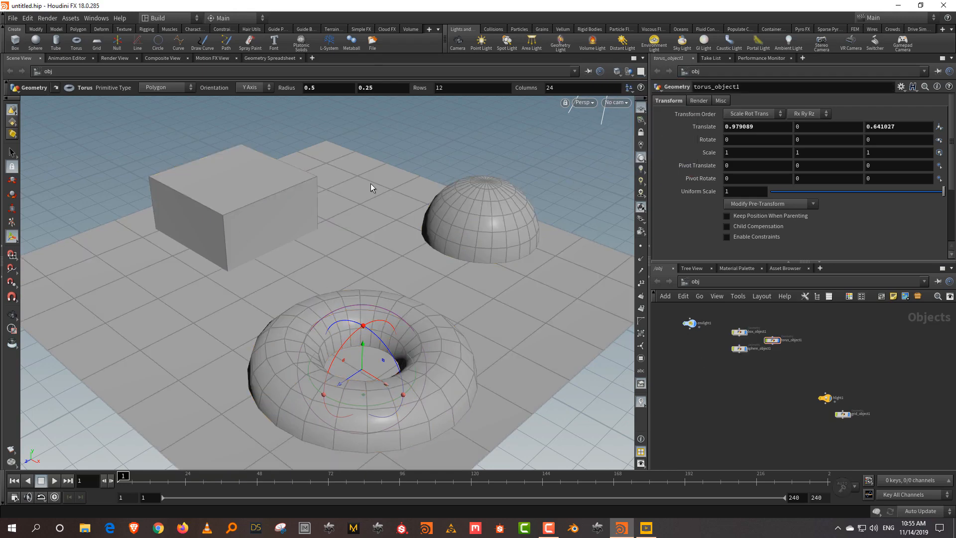
Show the scene in the Wireframe, Wireframe Ghost and Hidden Line Ghost shading modes
{"action": "left_click", "coordinate": [617, 71]}
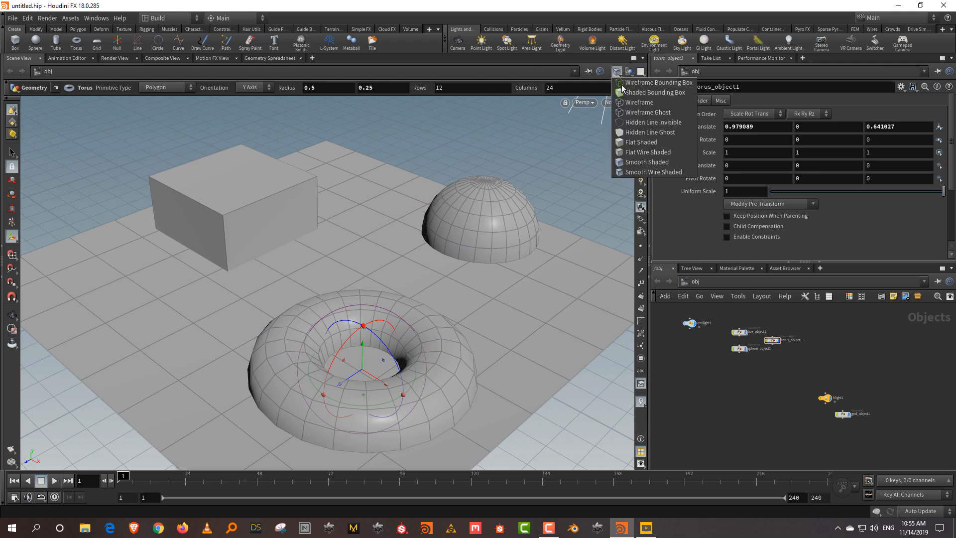
{"action": "left_click", "coordinate": [656, 102]}
{"action": "left_click", "coordinate": [620, 74]}
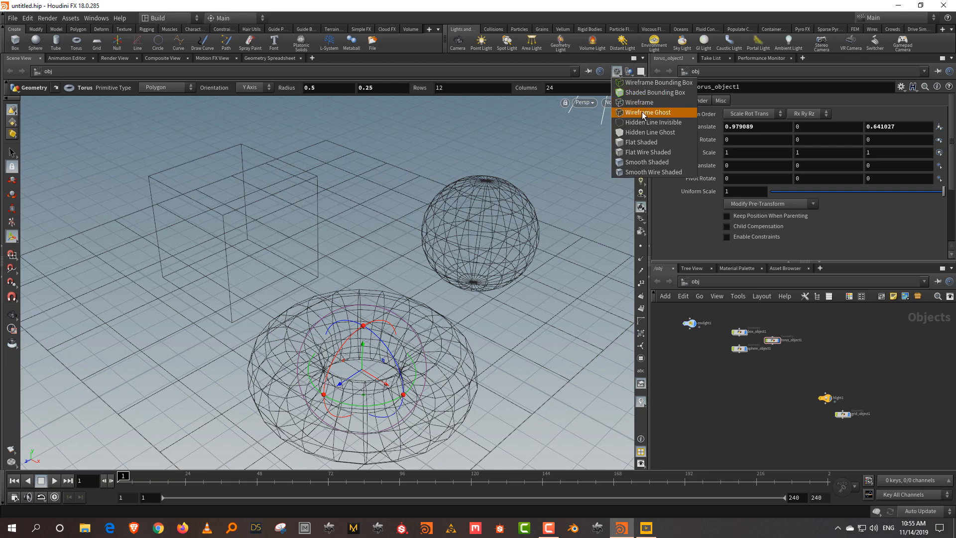
{"action": "left_click", "coordinate": [647, 115]}
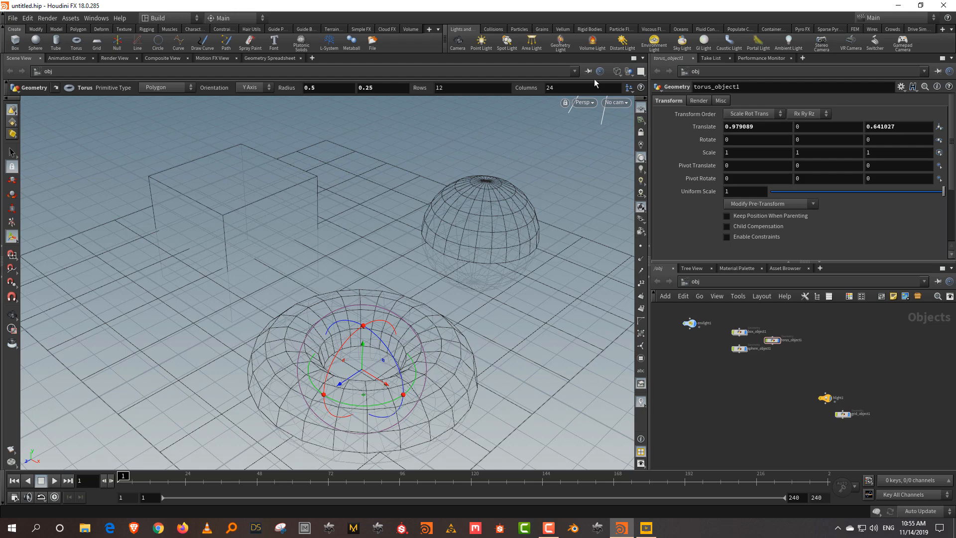
{"action": "left_click", "coordinate": [616, 74]}
{"action": "left_click", "coordinate": [646, 128]}
Show the scene as Flat Shaded, and return the viewport to Smooth Wire Shaded
{"action": "left_click", "coordinate": [617, 71]}
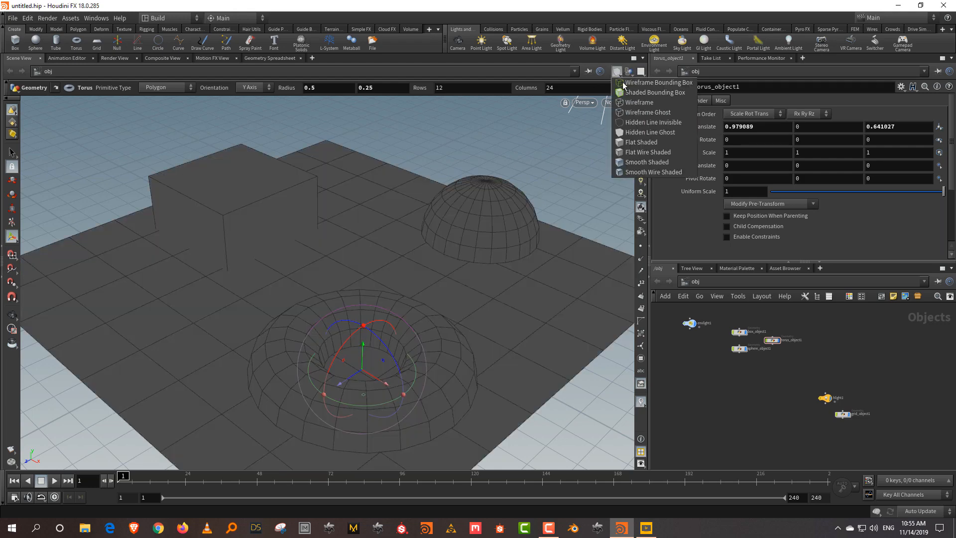
{"action": "left_click", "coordinate": [641, 142]}
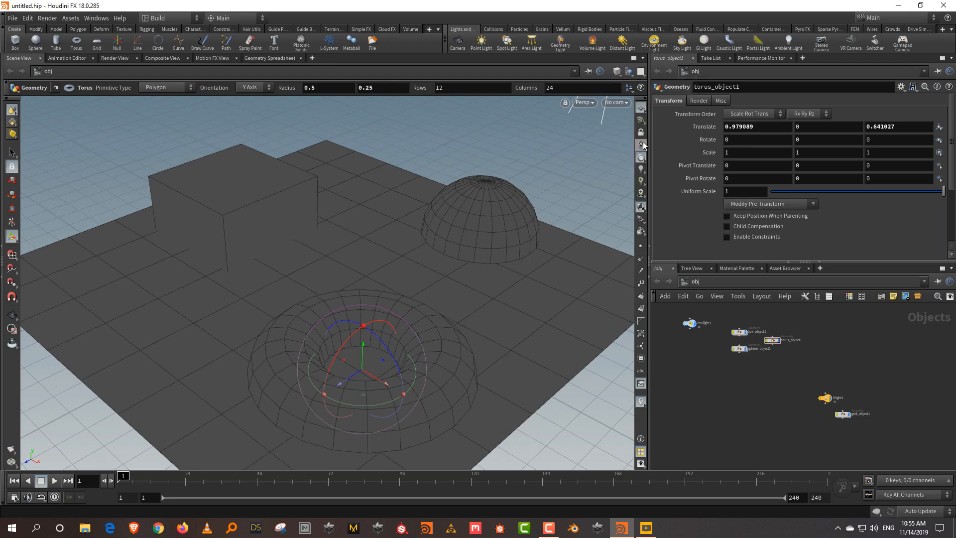
{"action": "left_click", "coordinate": [615, 78]}
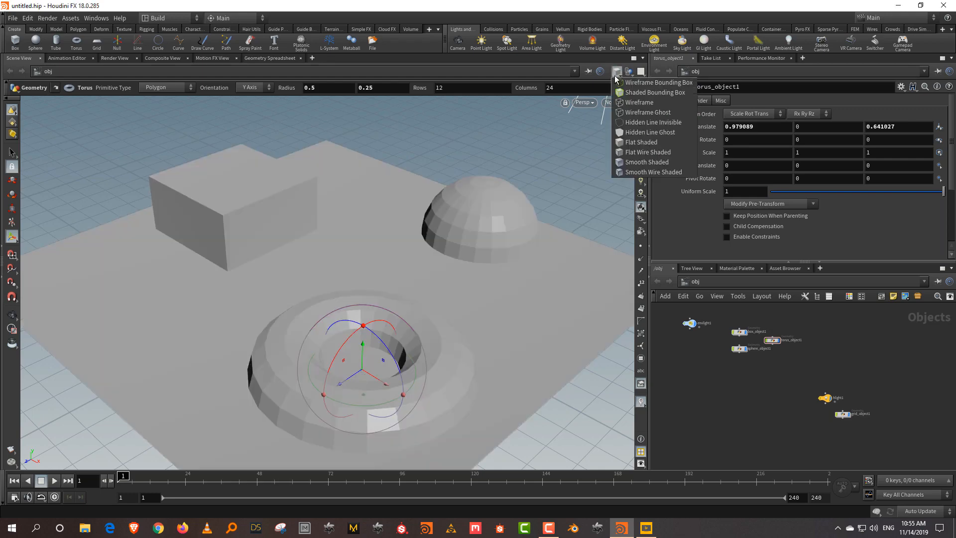
{"action": "left_click", "coordinate": [642, 176]}
Toggle the viewport repeatedly between wireframe and shaded display to compare the two
{"action": "key", "text": "w"}
{"action": "key", "text": "w"}
{"action": "key", "text": "w"}
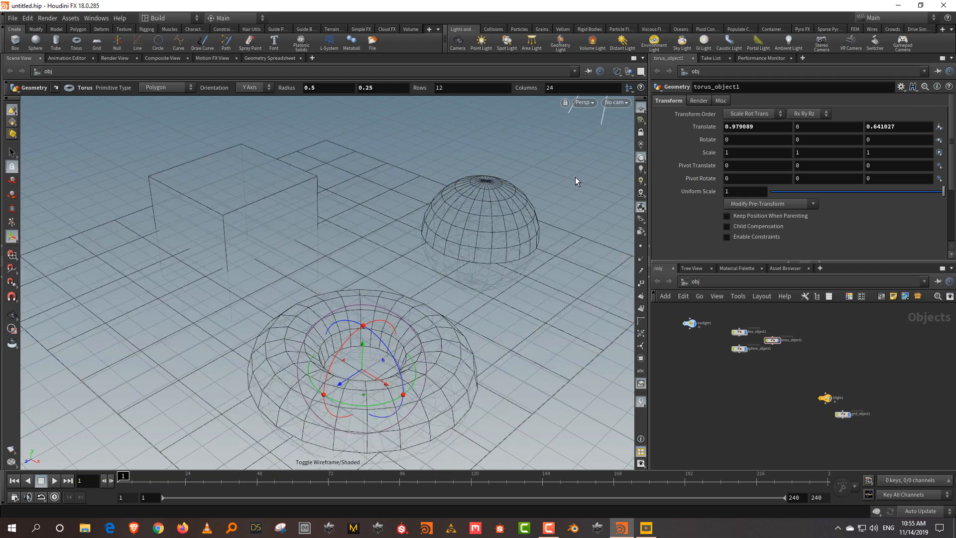
{"action": "key", "text": "w"}
{"action": "key", "text": "w"}
{"action": "key", "text": "w"}
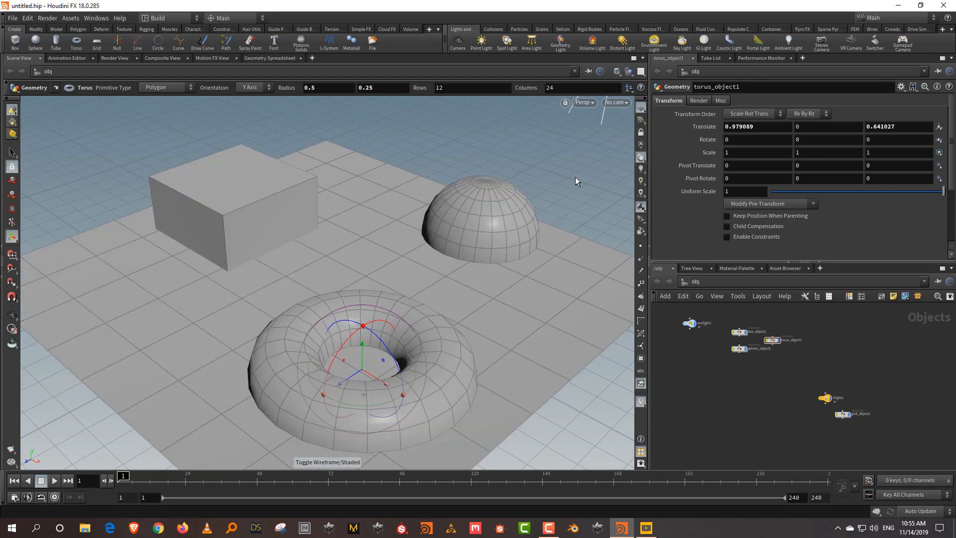
{"action": "key", "text": "w"}
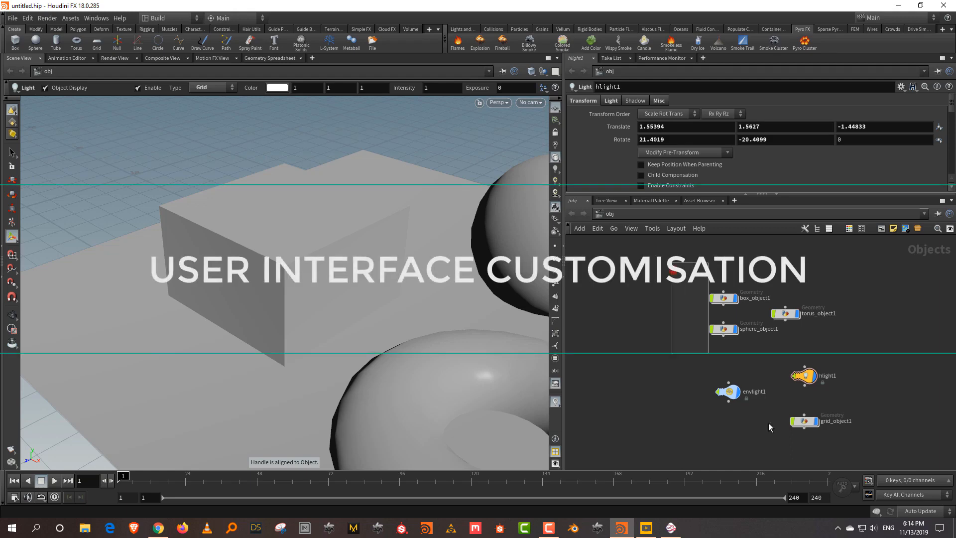
Enlarge the parameter pane above the network view, and try out the Animate and Games desktops
{"action": "left_click_drag", "start_coordinate": [623, 194], "coordinate": [625, 242]}
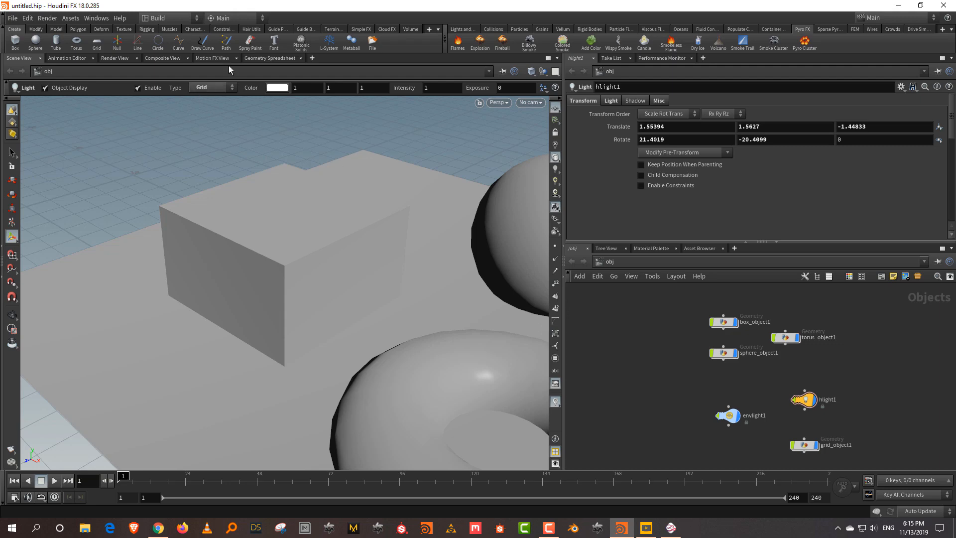
{"action": "left_click", "coordinate": [175, 19]}
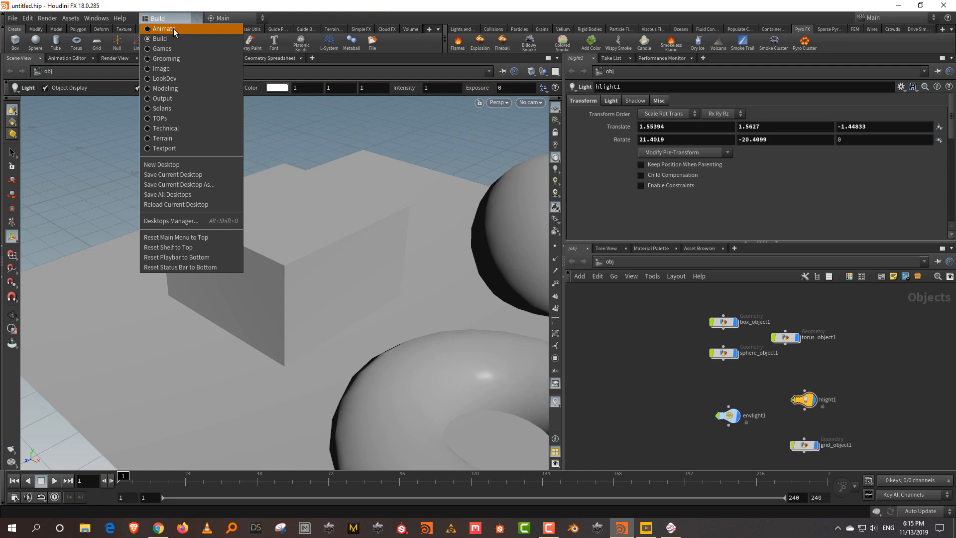
{"action": "left_click", "coordinate": [174, 32]}
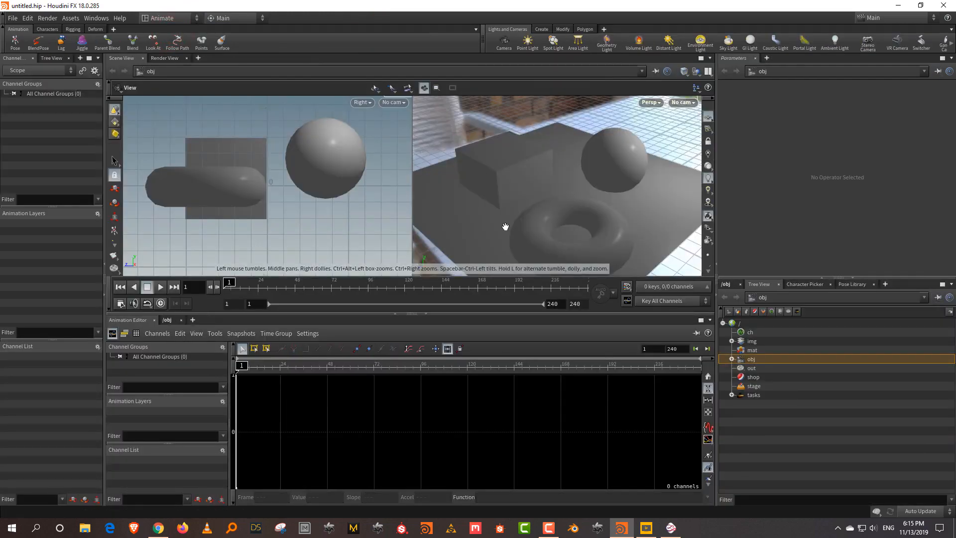
{"action": "left_click", "coordinate": [159, 19]}
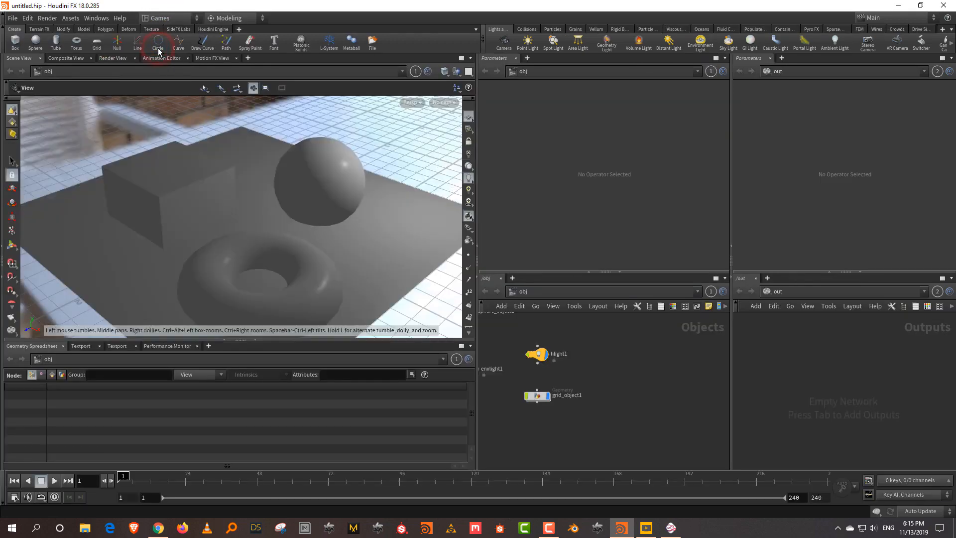
Try out the Grooming, LookDev and Output desktops one after another
{"action": "left_click", "coordinate": [151, 18]}
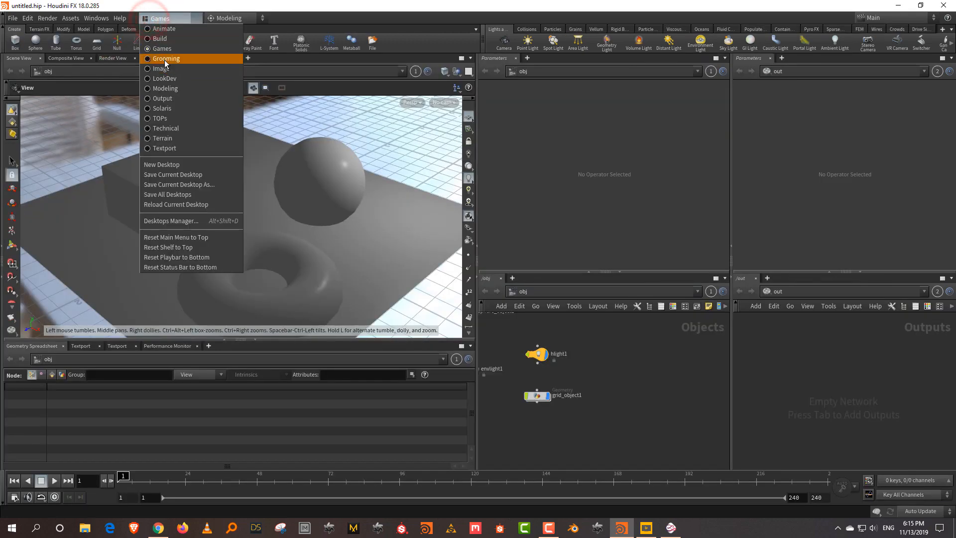
{"action": "left_click", "coordinate": [164, 60]}
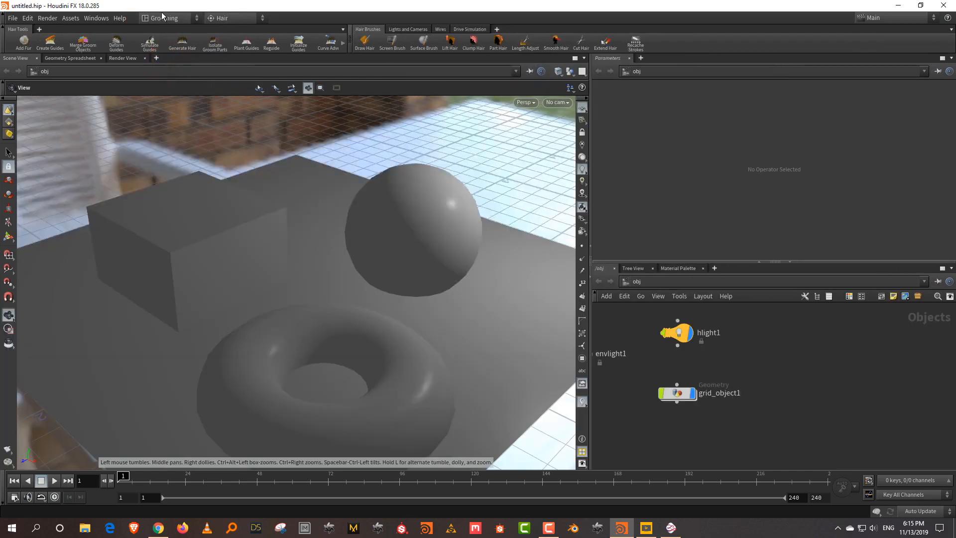
{"action": "left_click", "coordinate": [164, 17]}
{"action": "left_click", "coordinate": [178, 79]}
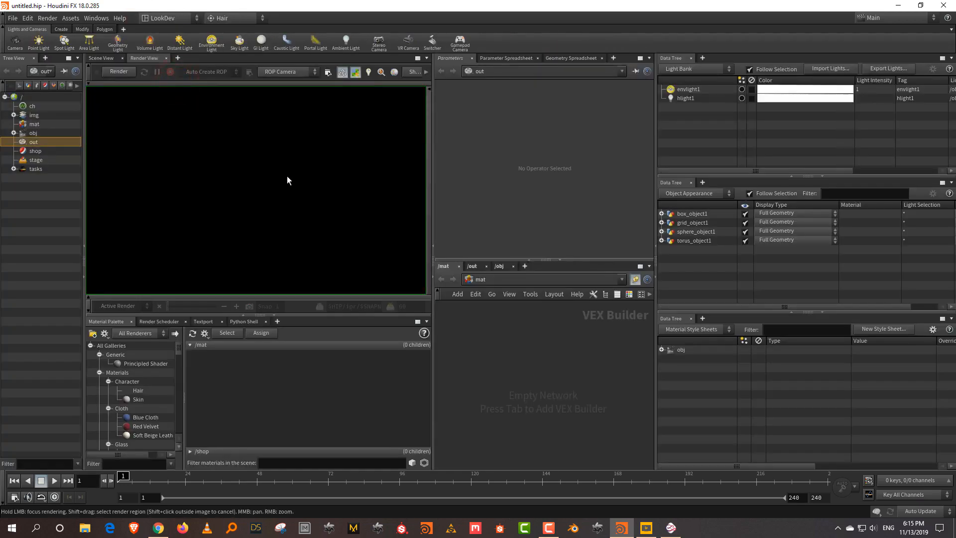
{"action": "left_click", "coordinate": [150, 18]}
{"action": "left_click", "coordinate": [172, 99]}
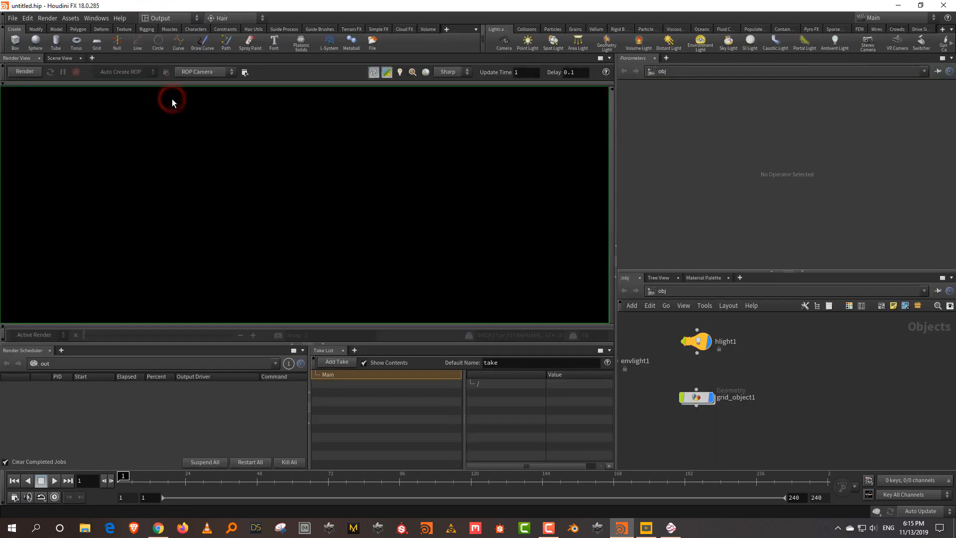
Return to the Build desktop and adjust the divider between the parameter pane and the network view
{"action": "left_click", "coordinate": [160, 18]}
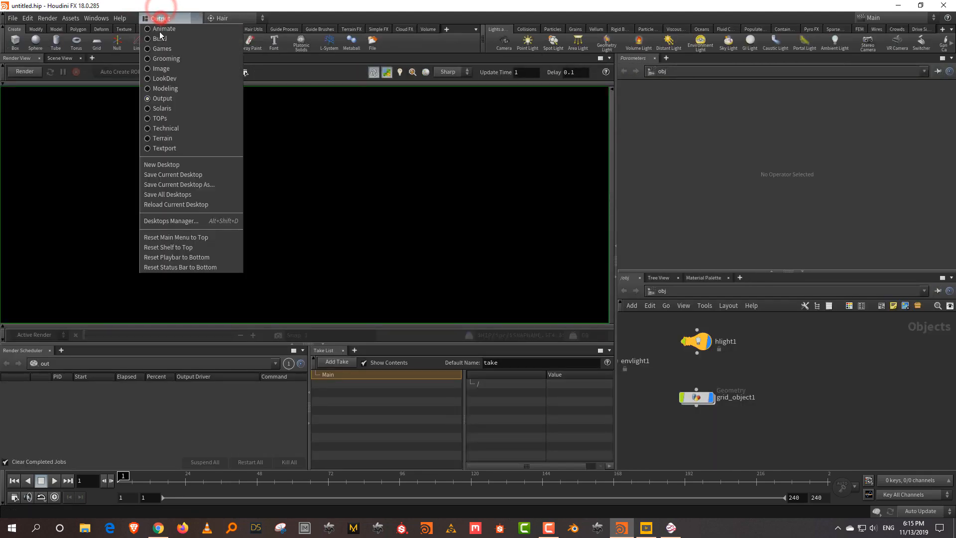
{"action": "left_click", "coordinate": [160, 36]}
{"action": "left_click_drag", "start_coordinate": [660, 241], "coordinate": [660, 256]}
{"action": "left_click", "coordinate": [637, 322]}
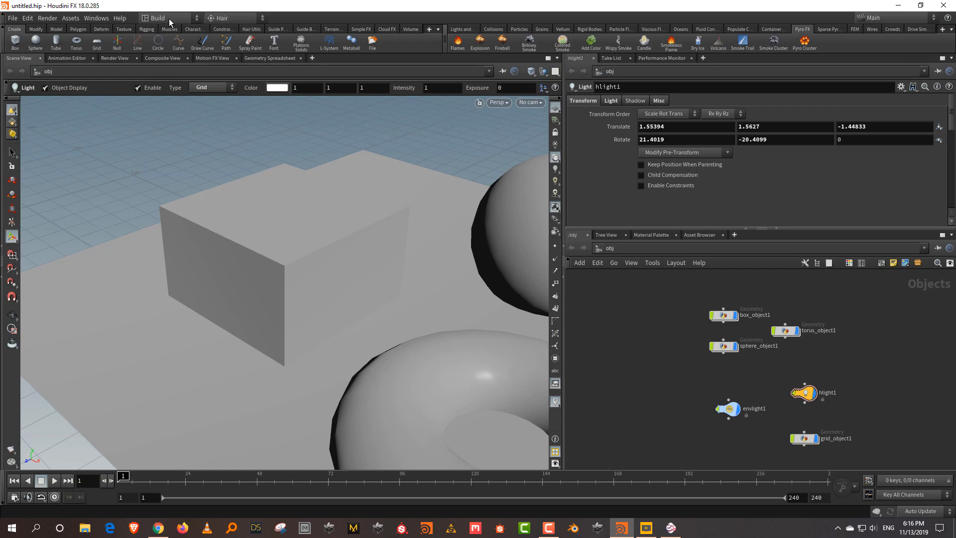
Create a new desktop and display the Create and Refine shelf set on it
{"action": "left_click", "coordinate": [169, 20]}
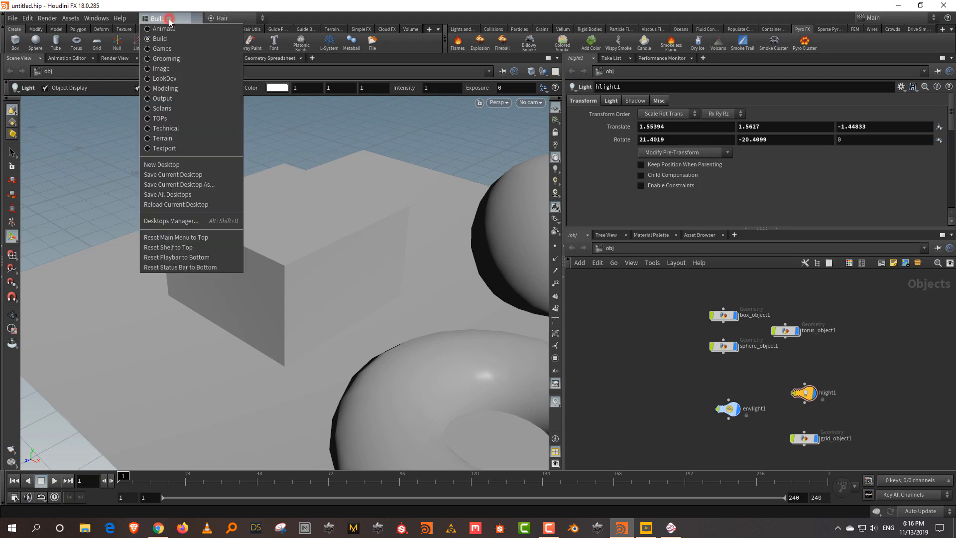
{"action": "left_click", "coordinate": [196, 166]}
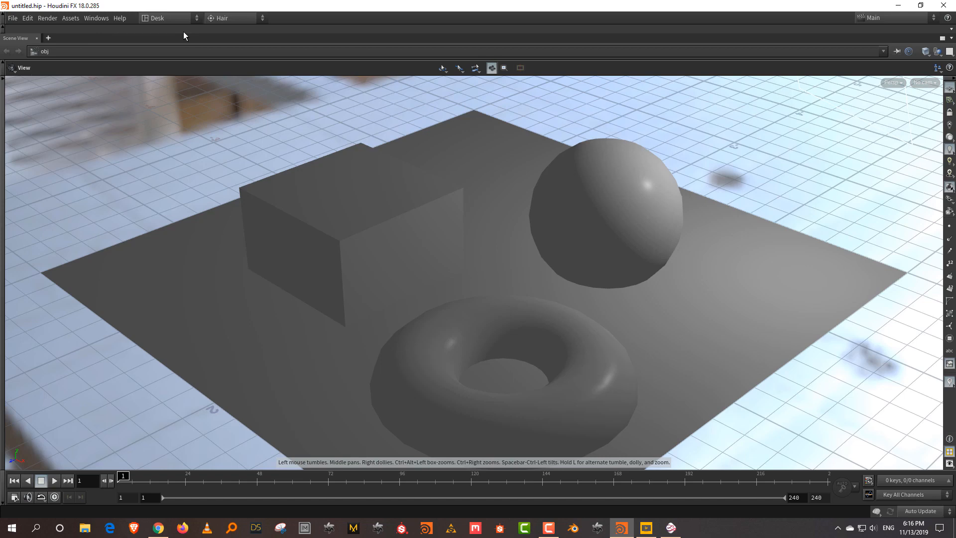
{"action": "left_click", "coordinate": [952, 31]}
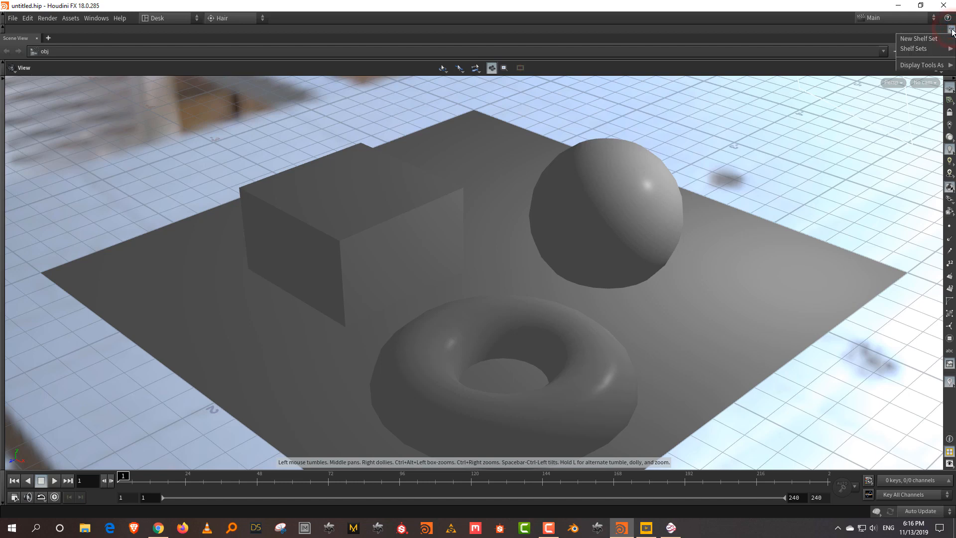
{"action": "mouse_move", "coordinate": [934, 53]}
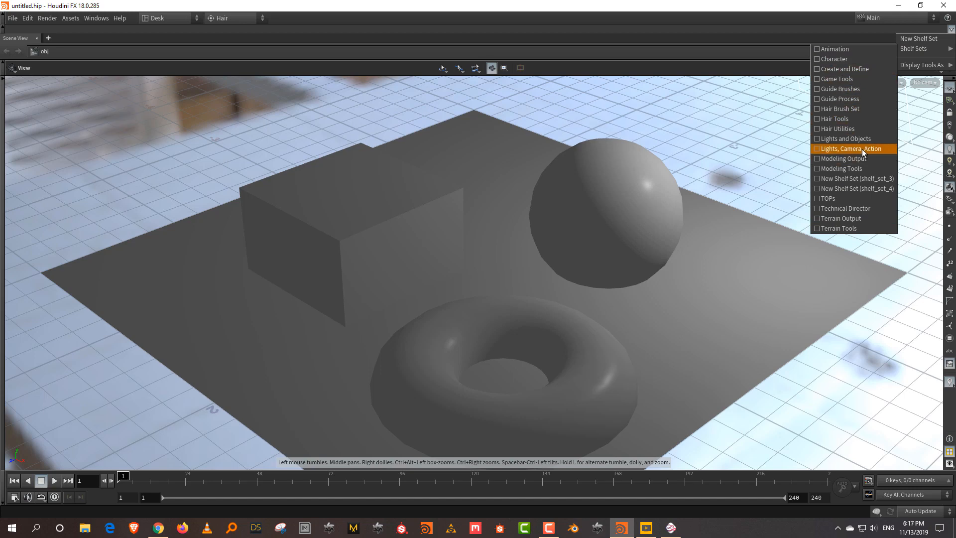
{"action": "left_click", "coordinate": [863, 71]}
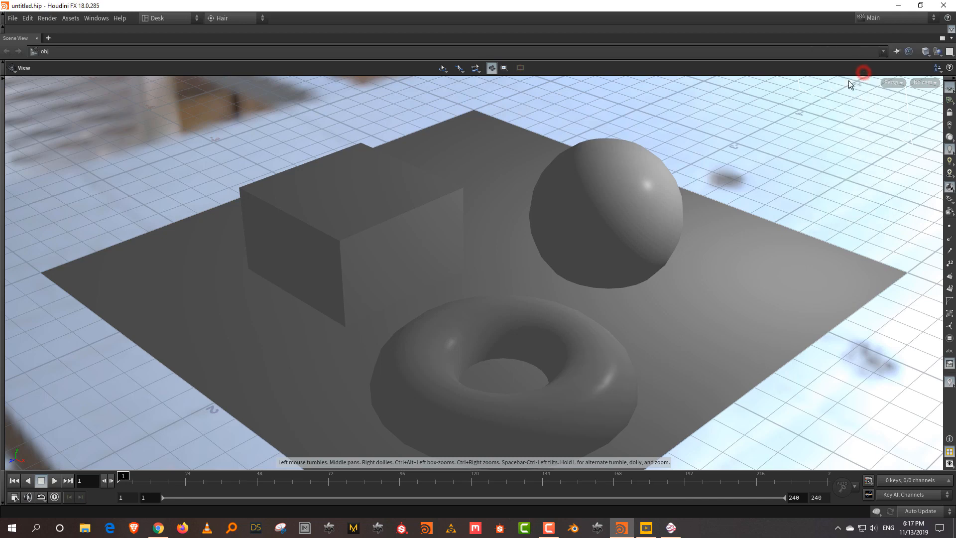
Add the Lights and Objects shelf set beside the Create and Refine set
{"action": "left_click", "coordinate": [951, 31]}
{"action": "mouse_move", "coordinate": [925, 91]}
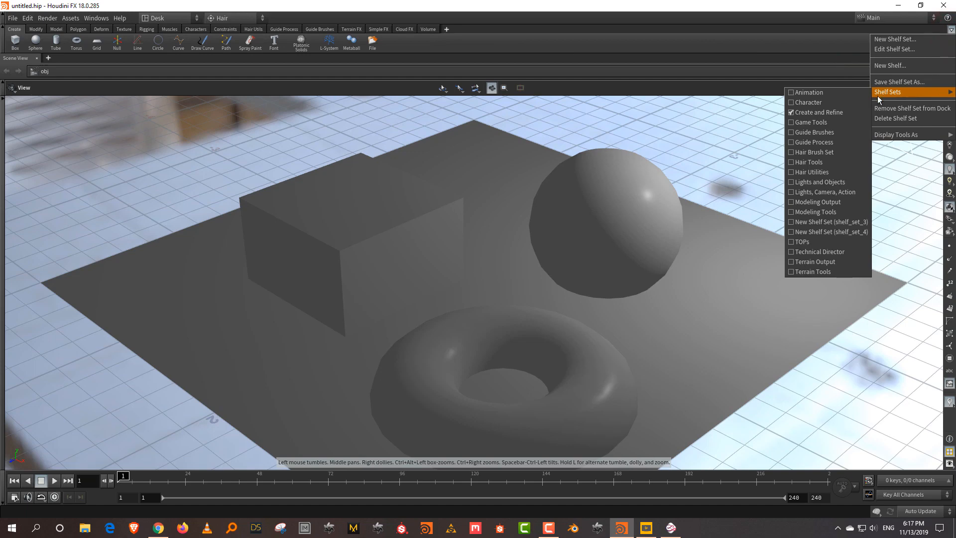
{"action": "left_click", "coordinate": [829, 184]}
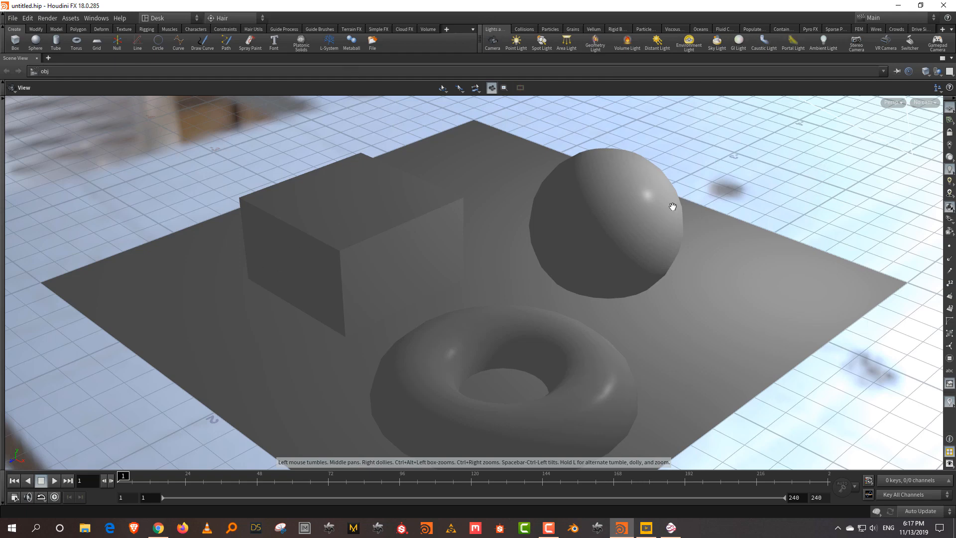
Split the scene view pane left/right, and split the right-hand pane top/bottom
{"action": "left_click", "coordinate": [951, 58]}
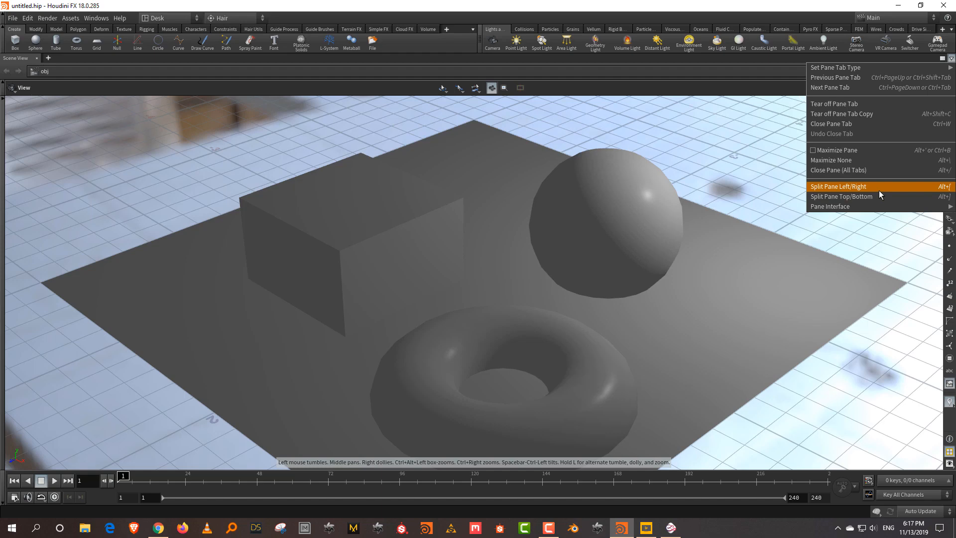
{"action": "left_click", "coordinate": [872, 238]}
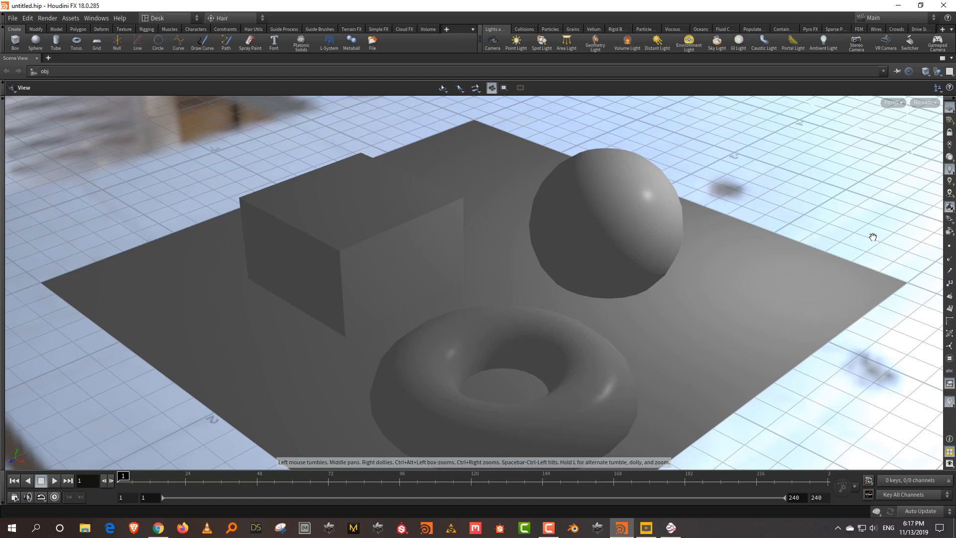
{"action": "key", "text": "alt+bracketleft"}
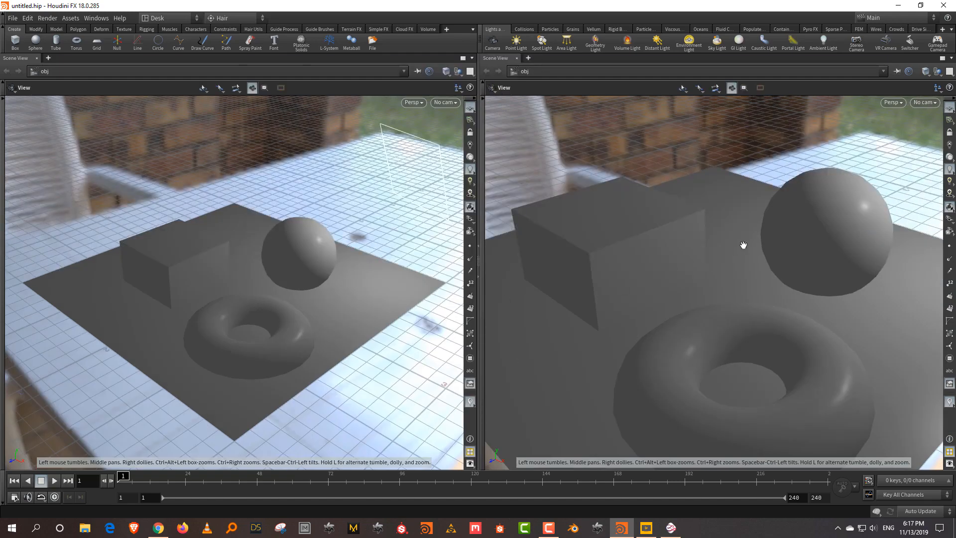
{"action": "key", "text": "alt+bracketright"}
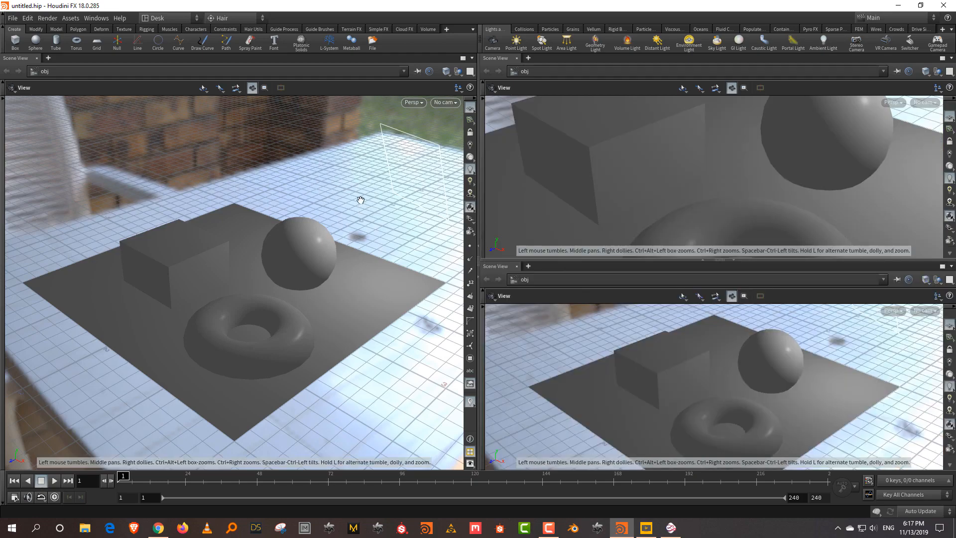
Split the lower right-hand pane, the pane above it and the resulting upper middle pane left/right
{"action": "key", "text": "alt+bracketleft"}
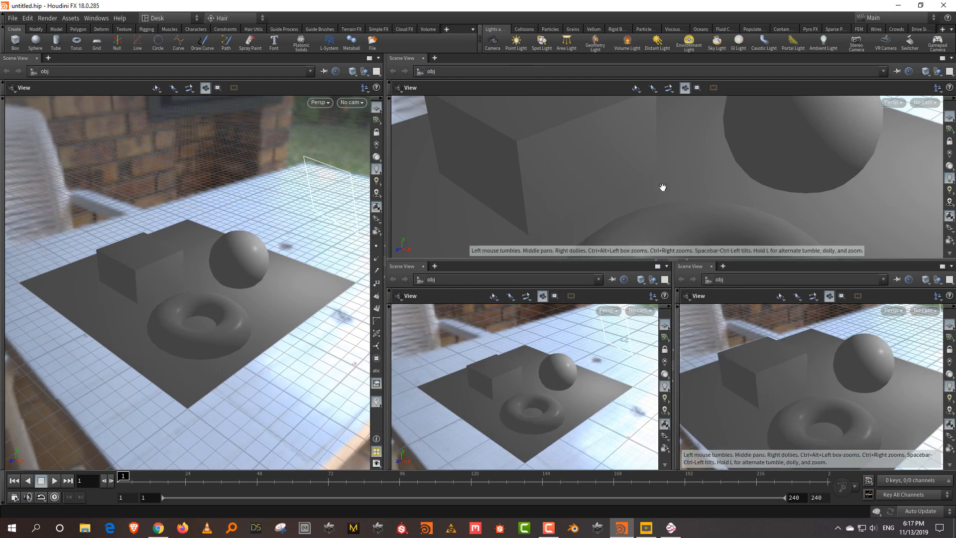
{"action": "key", "text": "alt+bracketleft"}
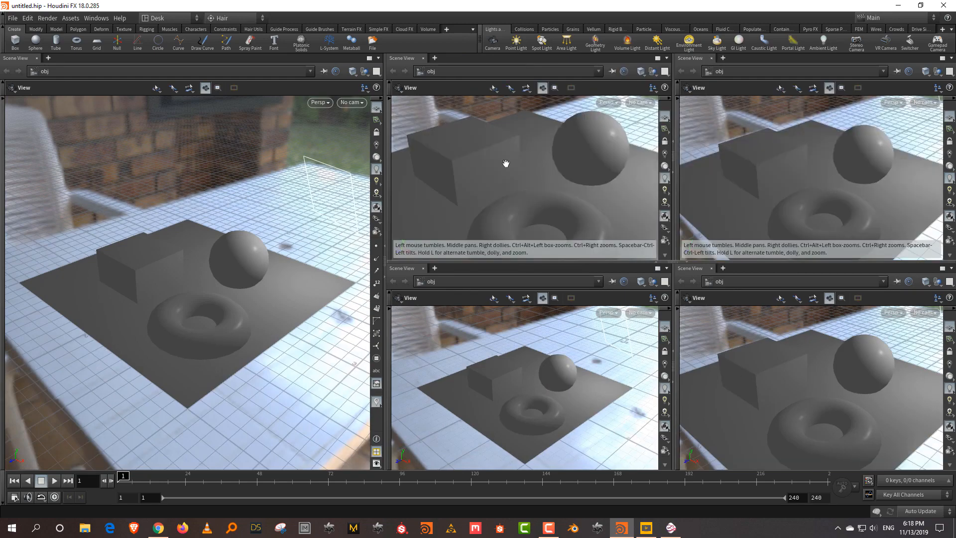
{"action": "key", "text": "alt+bracketleft"}
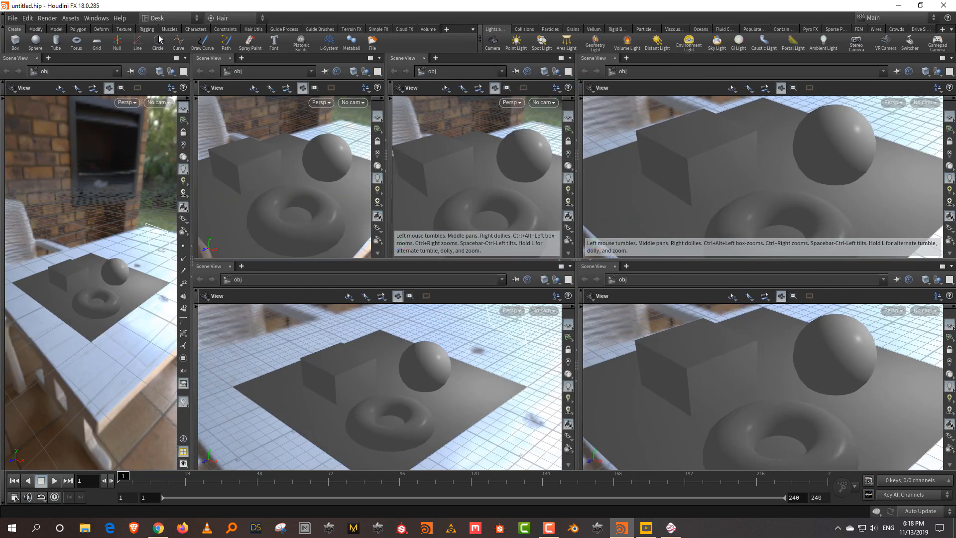
Close the extra Scene View panes so three remain, and widen the large left-hand scene view
{"action": "left_click", "coordinate": [229, 58]}
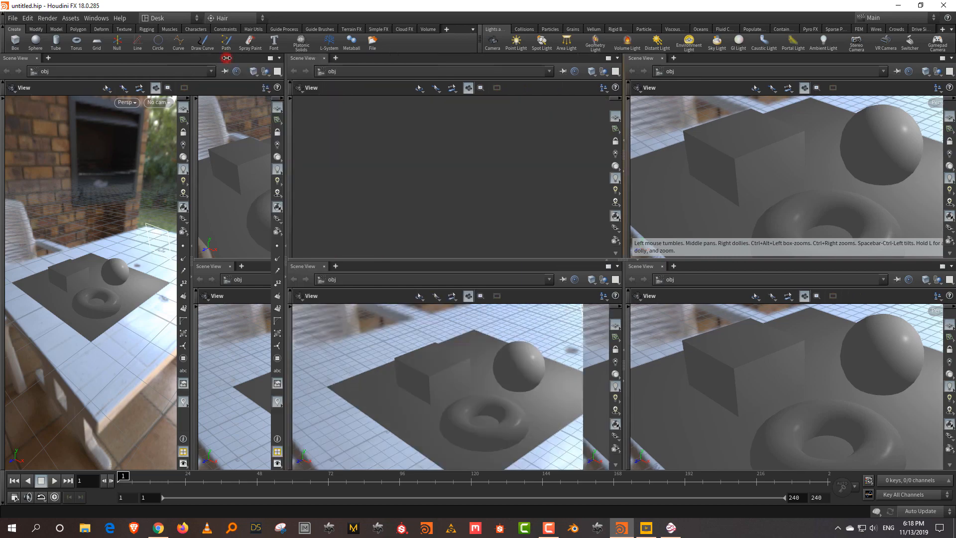
{"action": "left_click", "coordinate": [322, 58]}
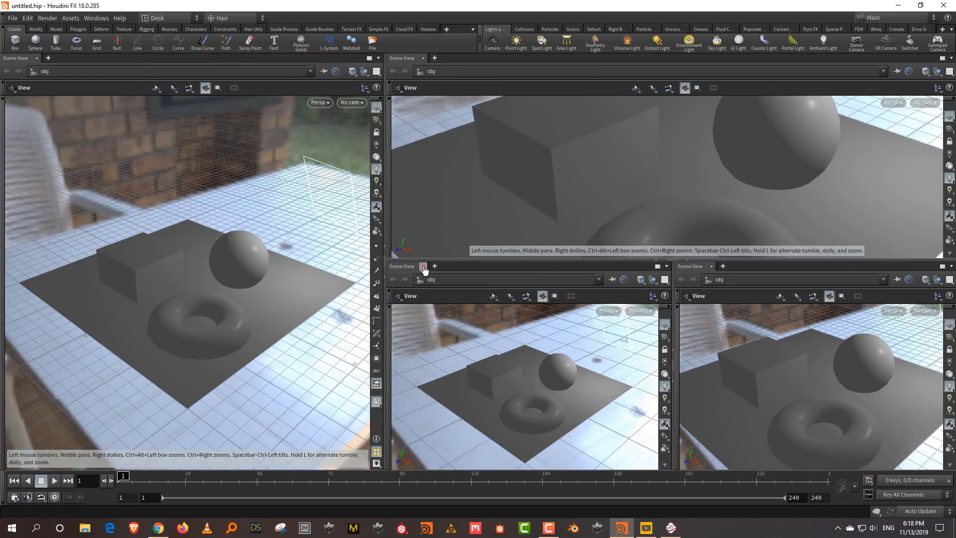
{"action": "left_click", "coordinate": [422, 266]}
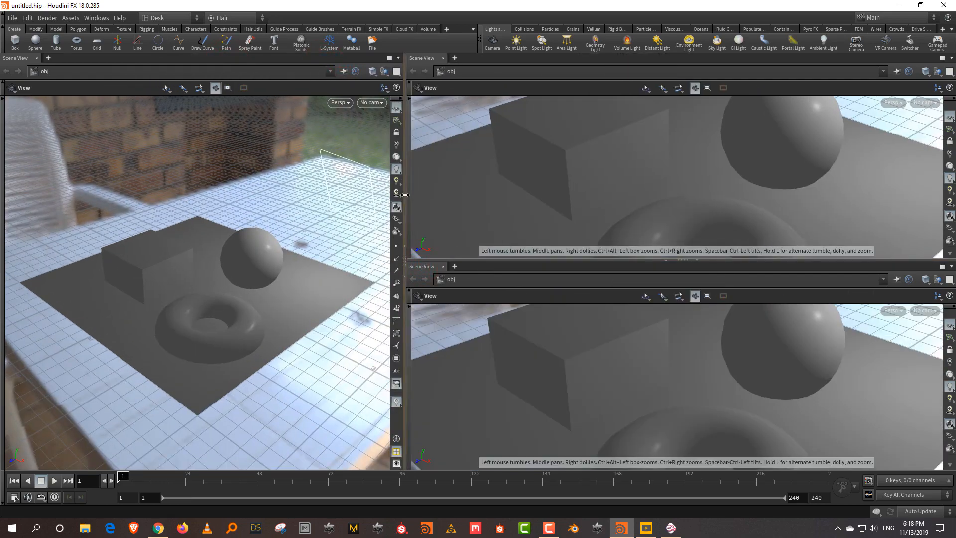
{"action": "left_click_drag", "start_coordinate": [407, 197], "coordinate": [440, 196]}
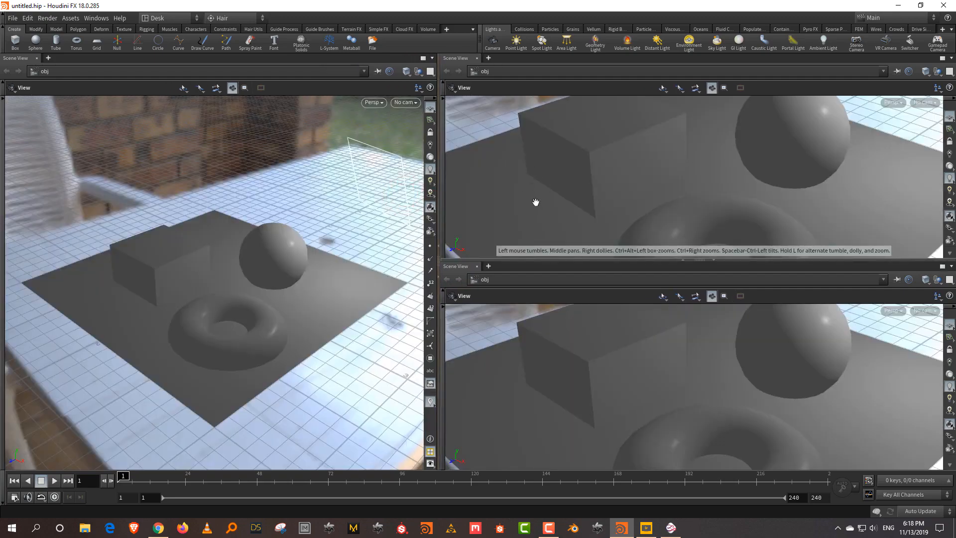
Change the upper right-hand pane to Parameters and the lower one to Network View, and give the network pane more height
{"action": "left_click", "coordinate": [457, 59]}
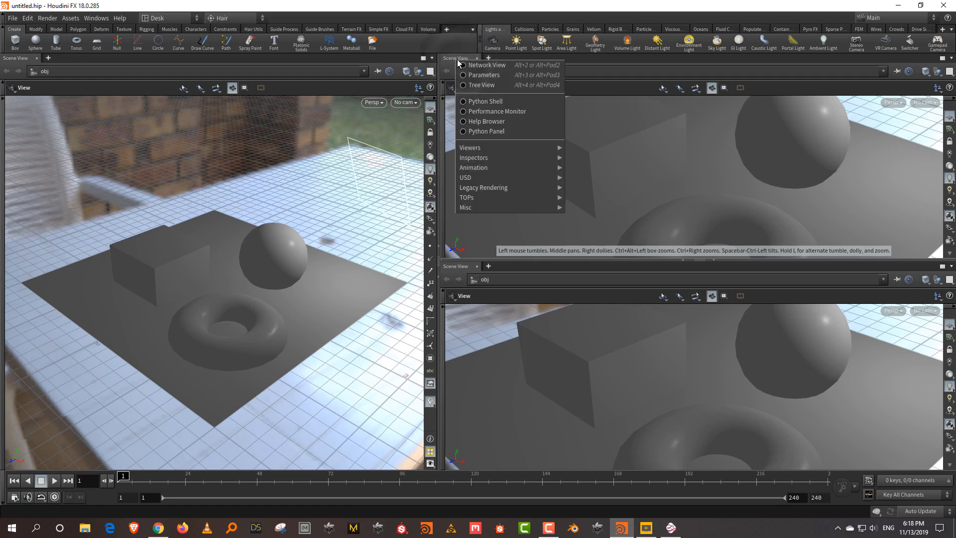
{"action": "left_click", "coordinate": [484, 75]}
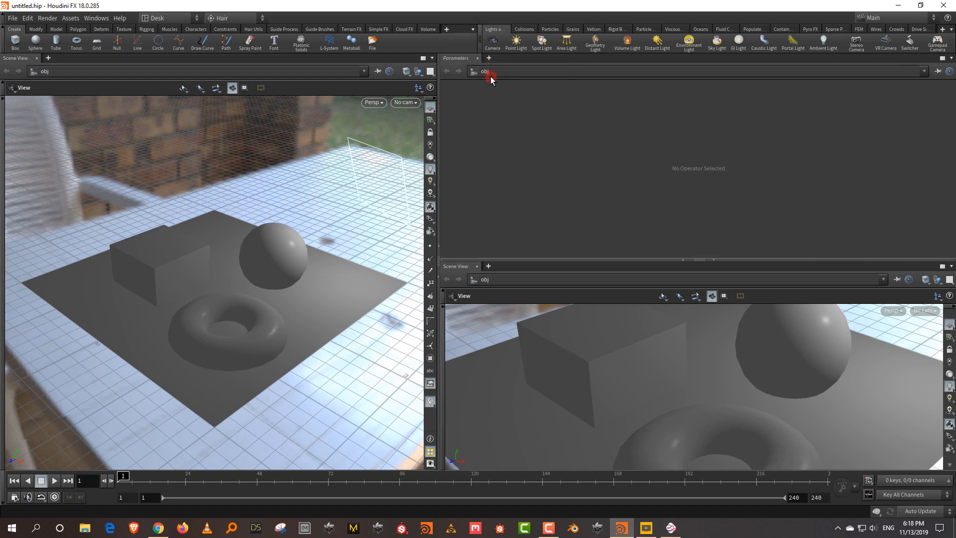
{"action": "left_click", "coordinate": [461, 268]}
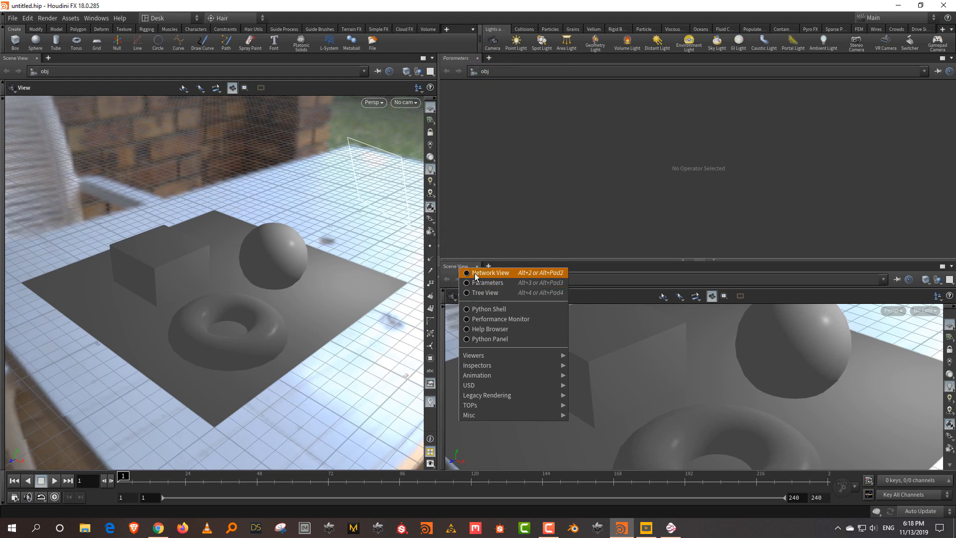
{"action": "left_click", "coordinate": [475, 273]}
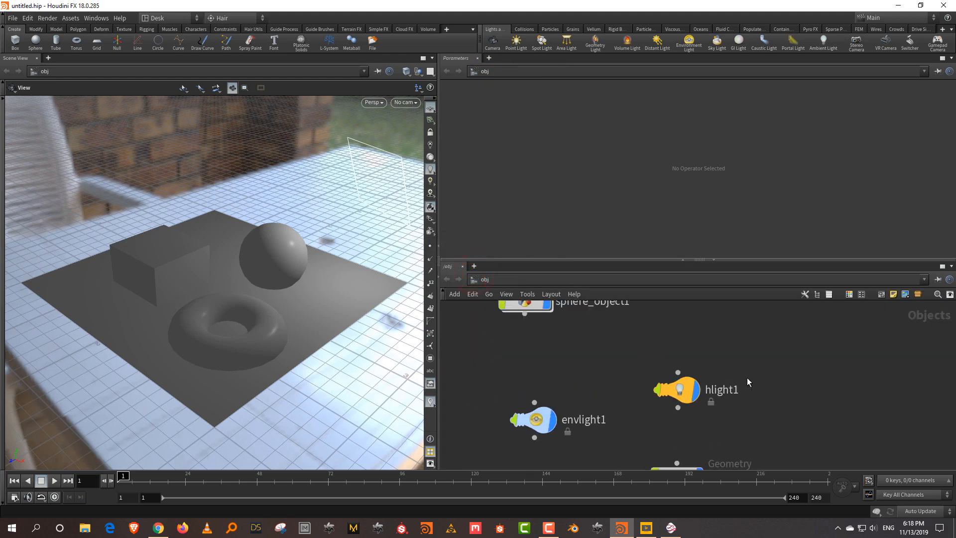
{"action": "scroll", "coordinate": [747, 379], "scroll_direction": "down", "scroll_amount": 3}
{"action": "left_click_drag", "start_coordinate": [652, 259], "coordinate": [656, 223]}
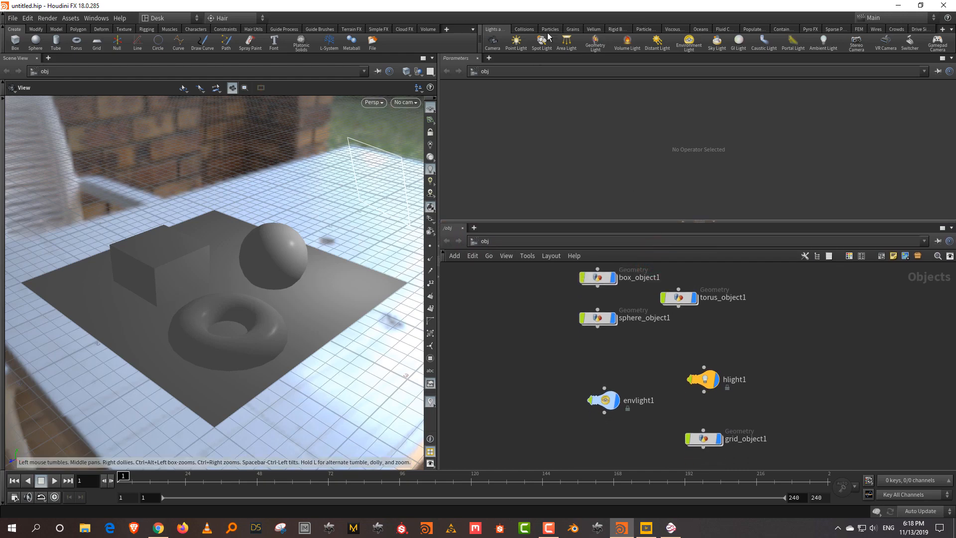
Add Python Shell and Help Browser tabs to the Parameters pane, and close the Help Browser tab
{"action": "left_click", "coordinate": [489, 58]}
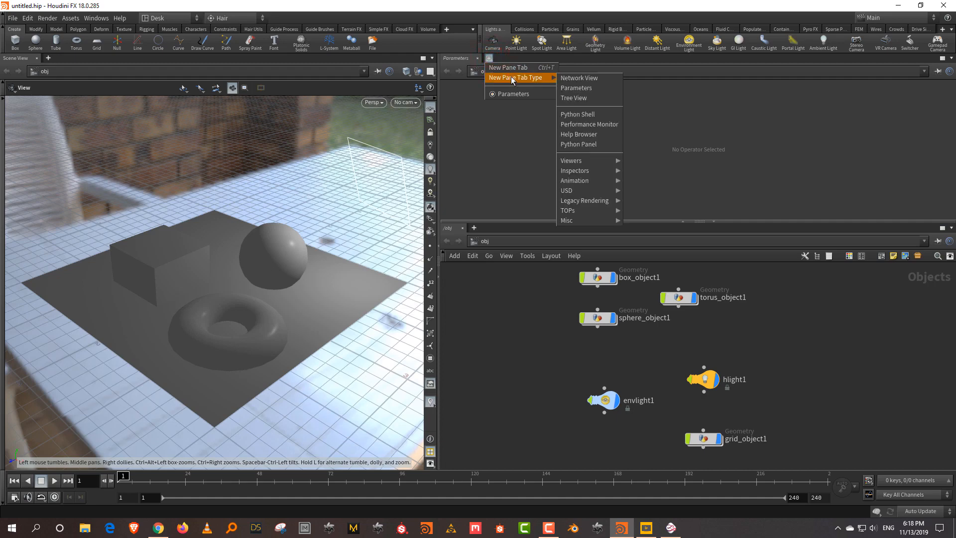
{"action": "mouse_move", "coordinate": [523, 80]}
{"action": "left_click", "coordinate": [603, 116]}
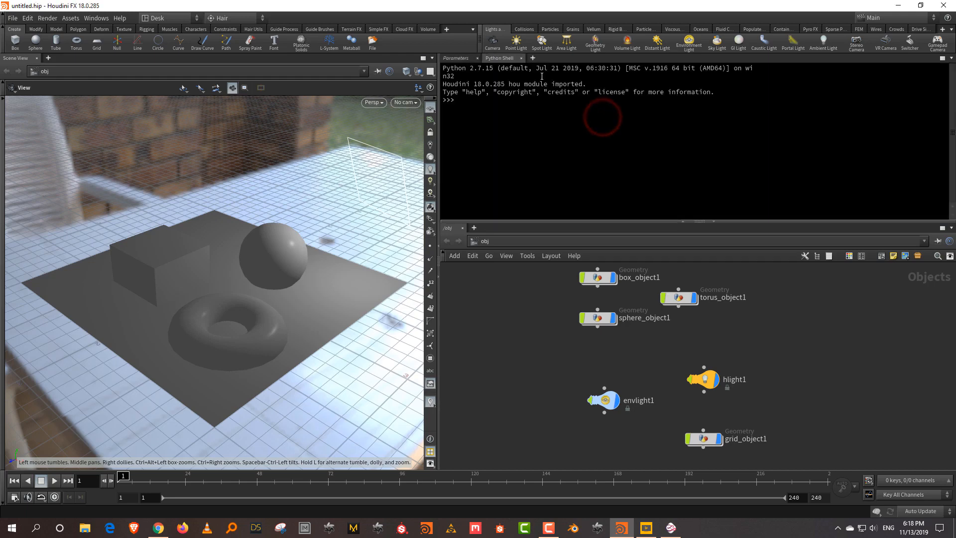
{"action": "left_click", "coordinate": [531, 59]}
{"action": "mouse_move", "coordinate": [561, 78]}
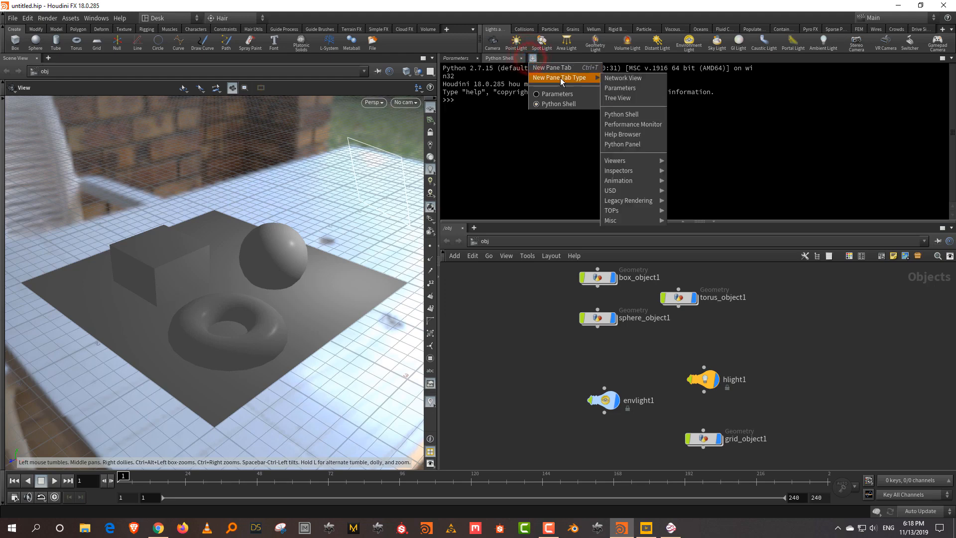
{"action": "left_click", "coordinate": [645, 133]}
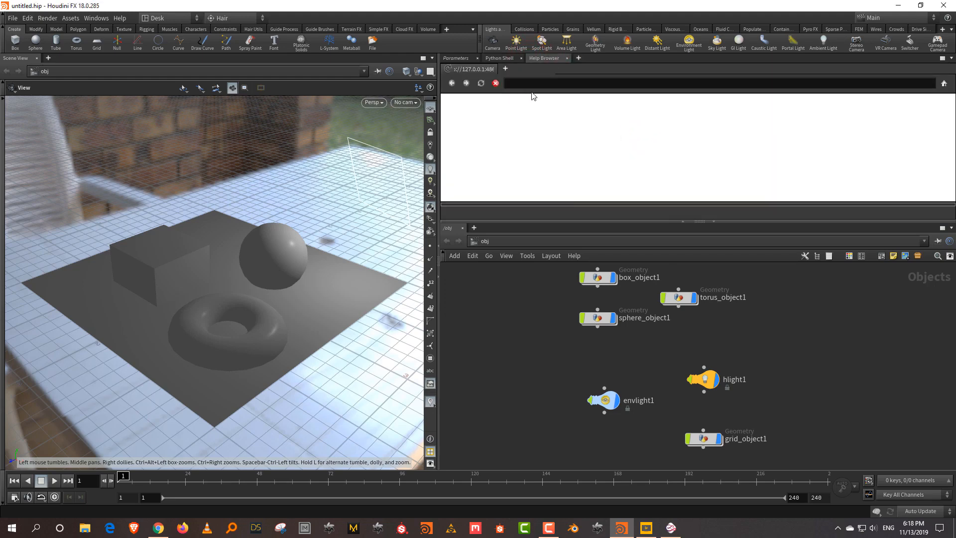
{"action": "left_click", "coordinate": [567, 63]}
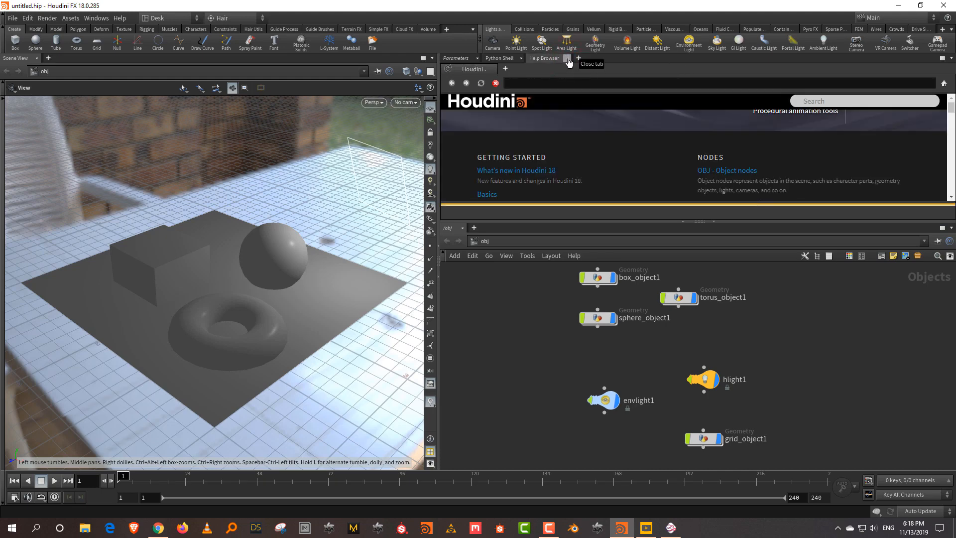
{"action": "left_click", "coordinate": [567, 59]}
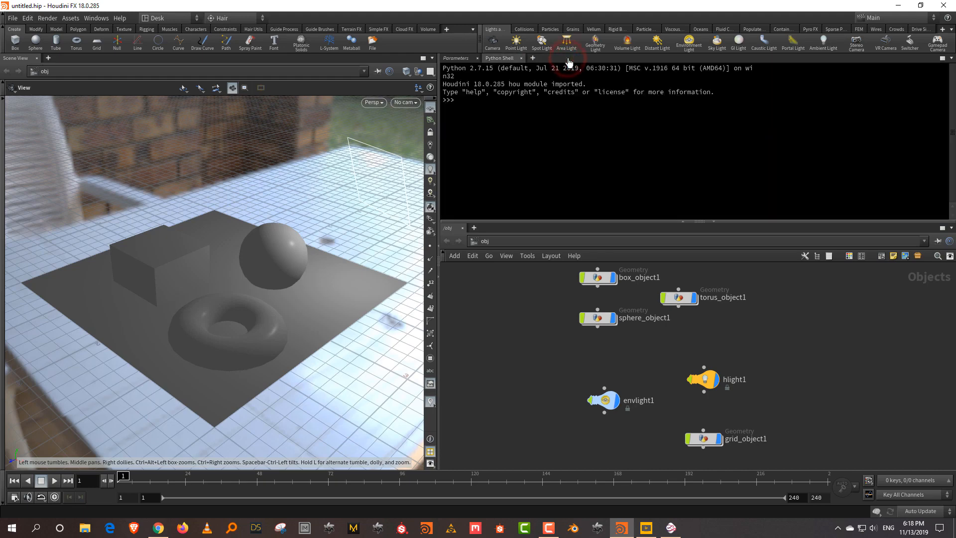
Move the Python Shell tab into the Scene View pane and close it there
{"action": "left_click_drag", "start_coordinate": [498, 61], "coordinate": [447, 59]}
{"action": "left_click_drag", "start_coordinate": [507, 60], "coordinate": [455, 61]}
{"action": "left_click", "coordinate": [508, 59]}
{"action": "left_click_drag", "start_coordinate": [31, 72], "coordinate": [34, 58]}
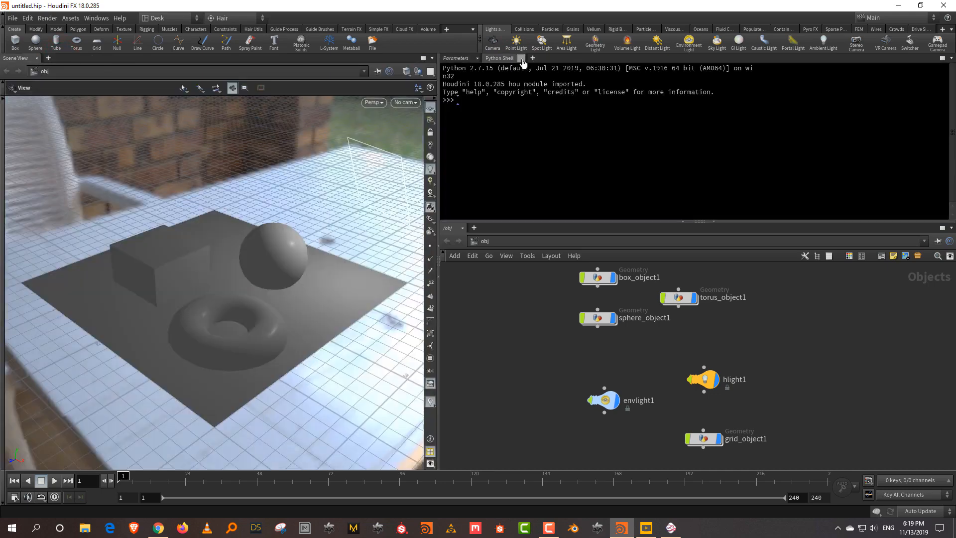
{"action": "left_click_drag", "start_coordinate": [507, 58], "coordinate": [30, 60]}
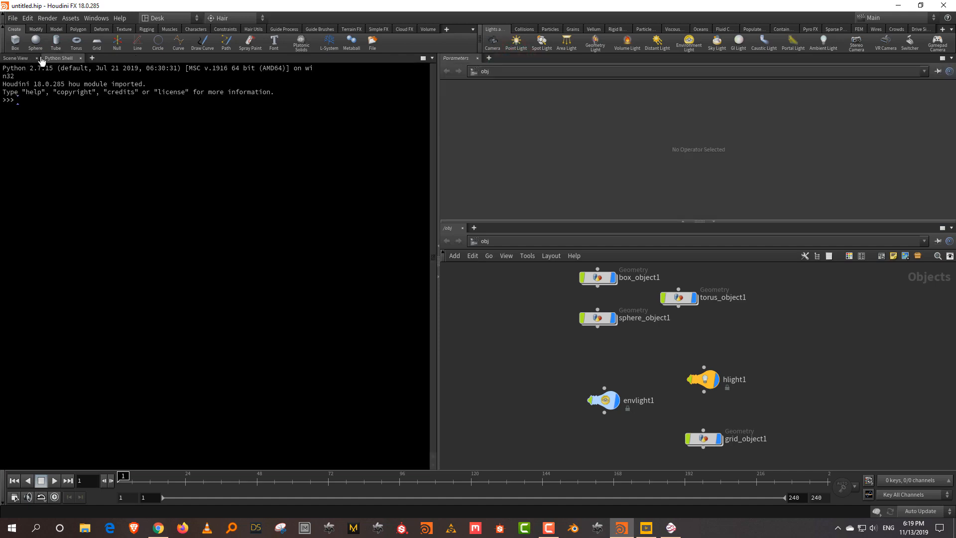
{"action": "left_click", "coordinate": [80, 58]}
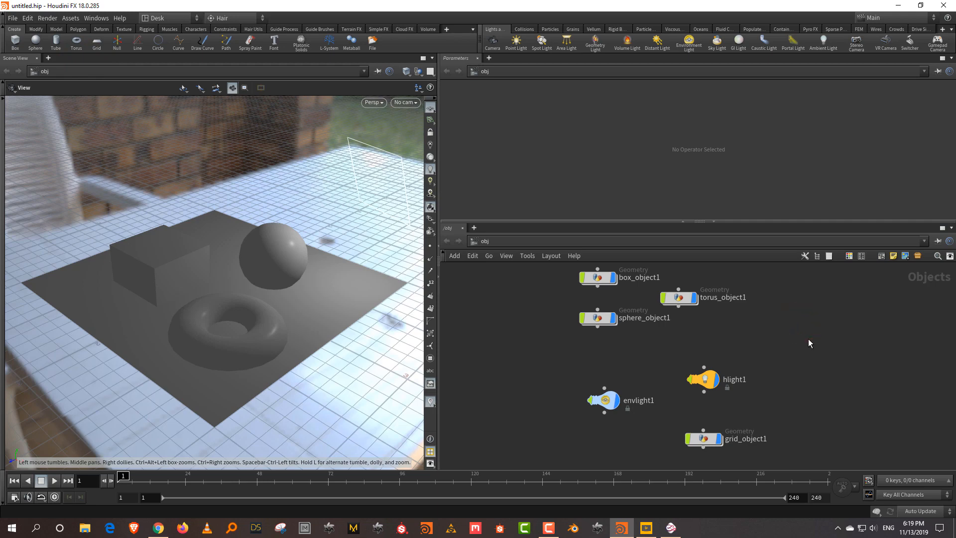
Delete all the objects and lights from the object network
{"action": "scroll", "coordinate": [808, 342], "scroll_direction": "down", "scroll_amount": 2}
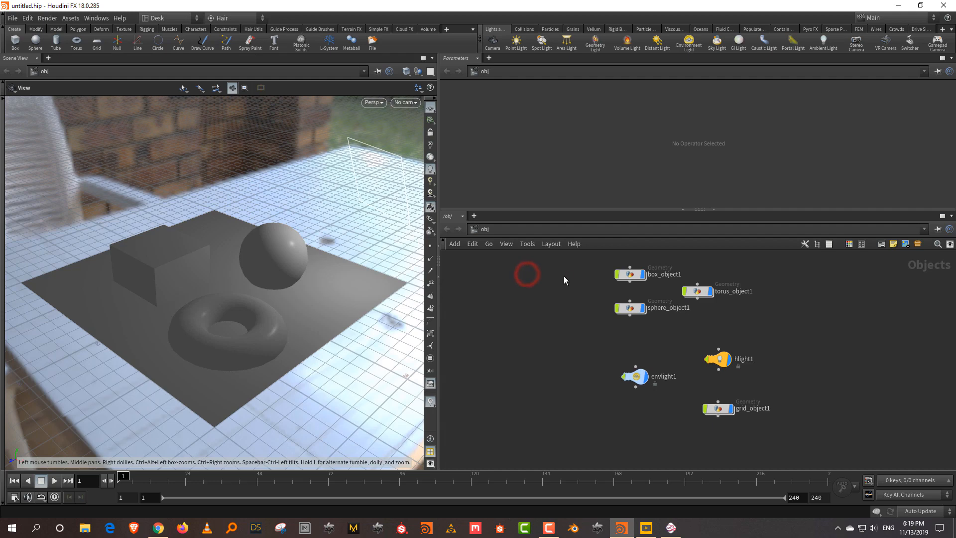
{"action": "left_click_drag", "start_coordinate": [565, 275], "coordinate": [828, 454]}
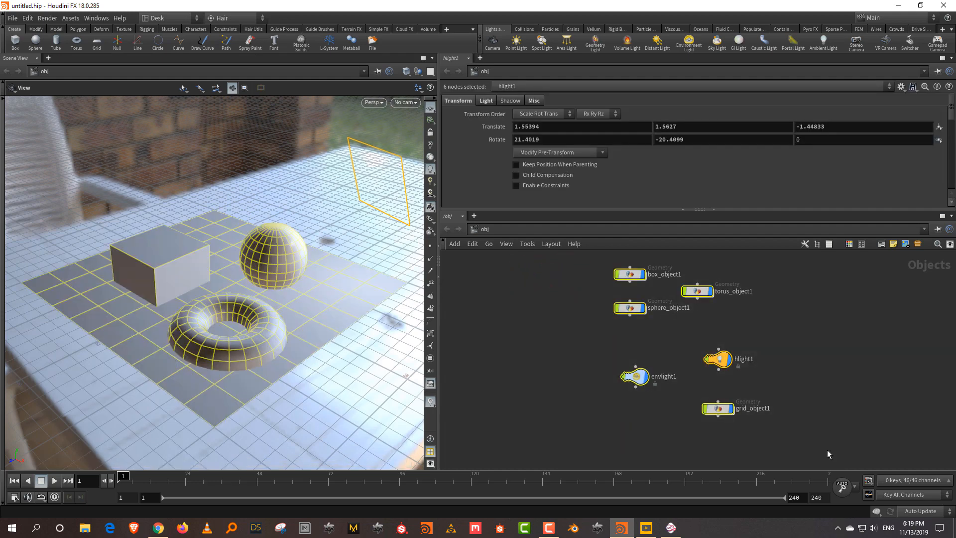
{"action": "left_click", "coordinate": [820, 390]}
{"action": "left_click_drag", "start_coordinate": [565, 258], "coordinate": [825, 449]}
{"action": "key", "text": "Delete"}
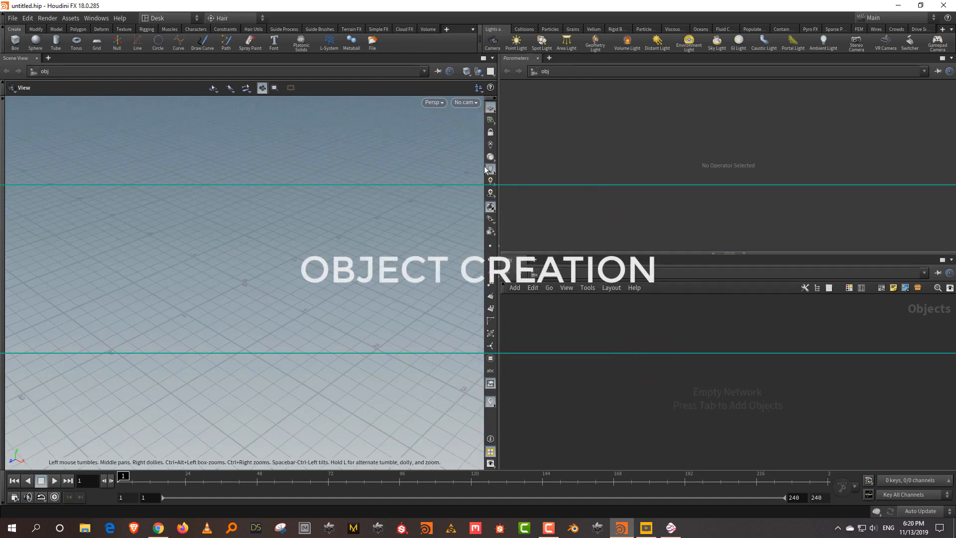
Place a box near the origin, reposition its node in the network, and move the box to about X -1.87, Z -0.55
{"action": "left_click", "coordinate": [19, 47]}
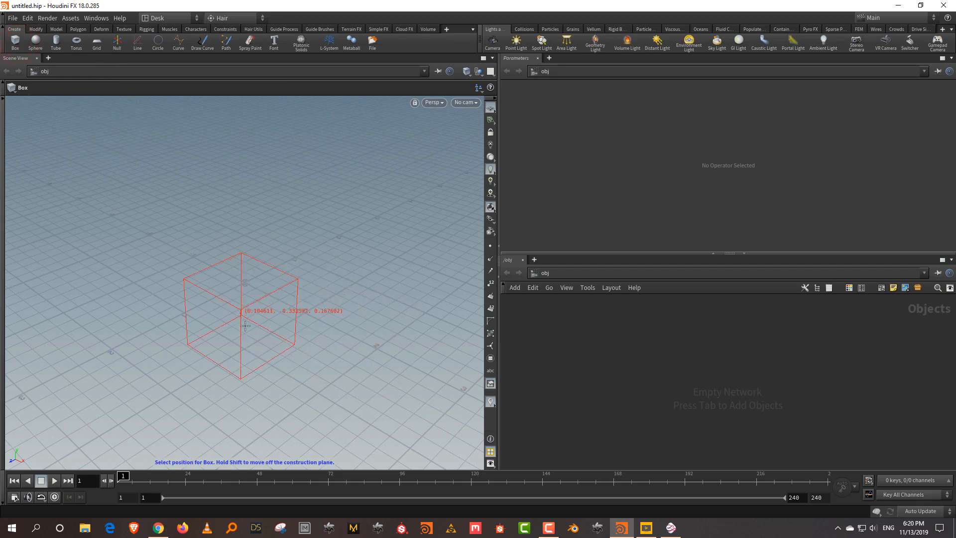
{"action": "left_click", "coordinate": [247, 284]}
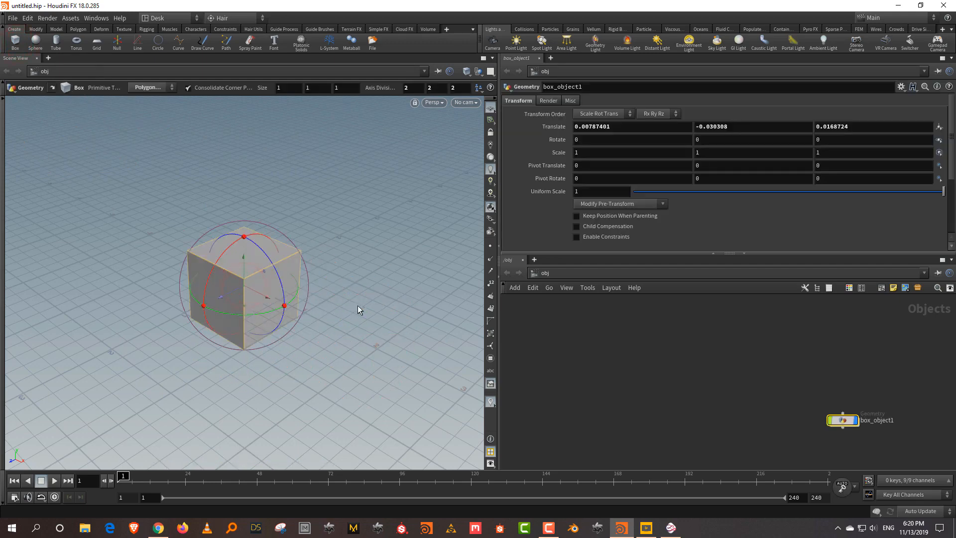
{"action": "left_click_drag", "start_coordinate": [843, 420], "coordinate": [661, 361]}
{"action": "left_click", "coordinate": [717, 362]}
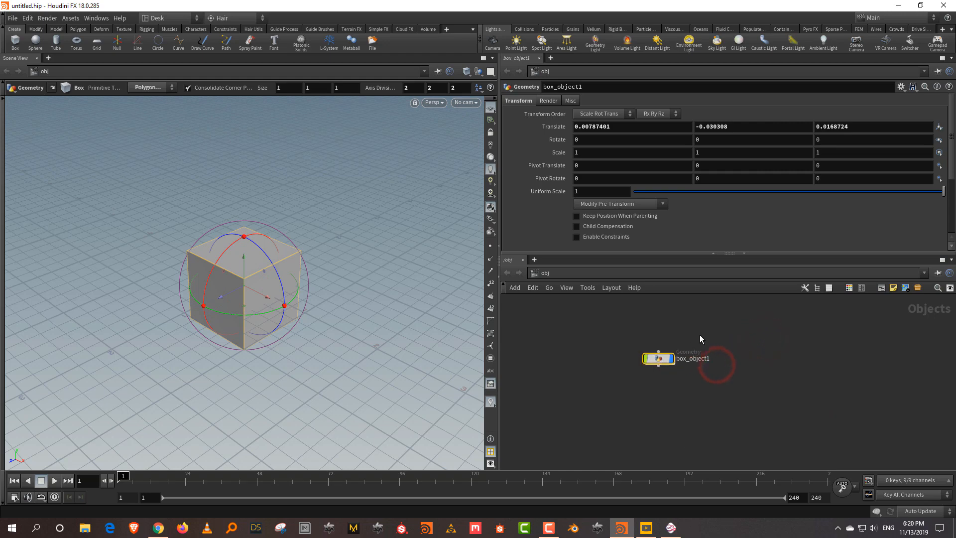
{"action": "left_click_drag", "start_coordinate": [246, 311], "coordinate": [187, 246]}
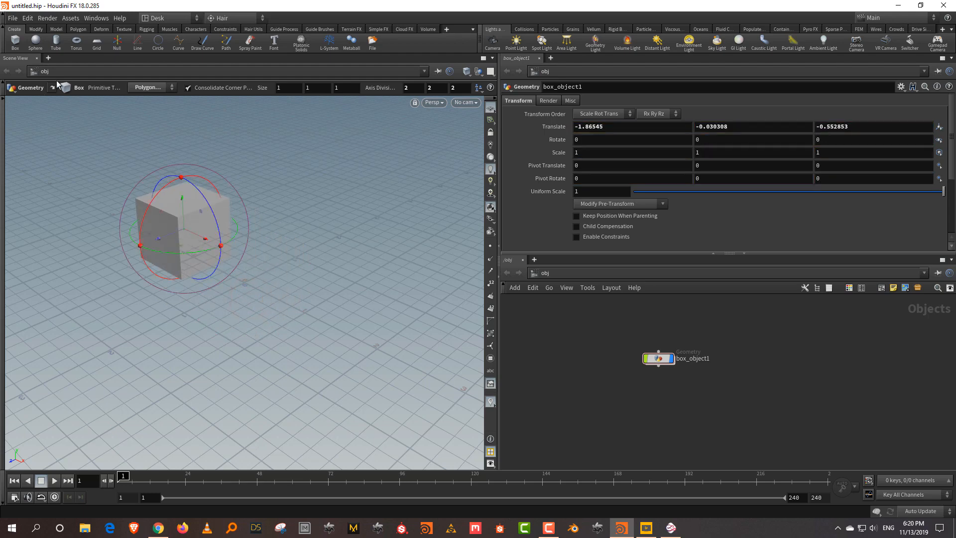
Create a sphere at the origin and move it to about X -0.04, Z -1.79
{"action": "left_click", "coordinate": [36, 42]}
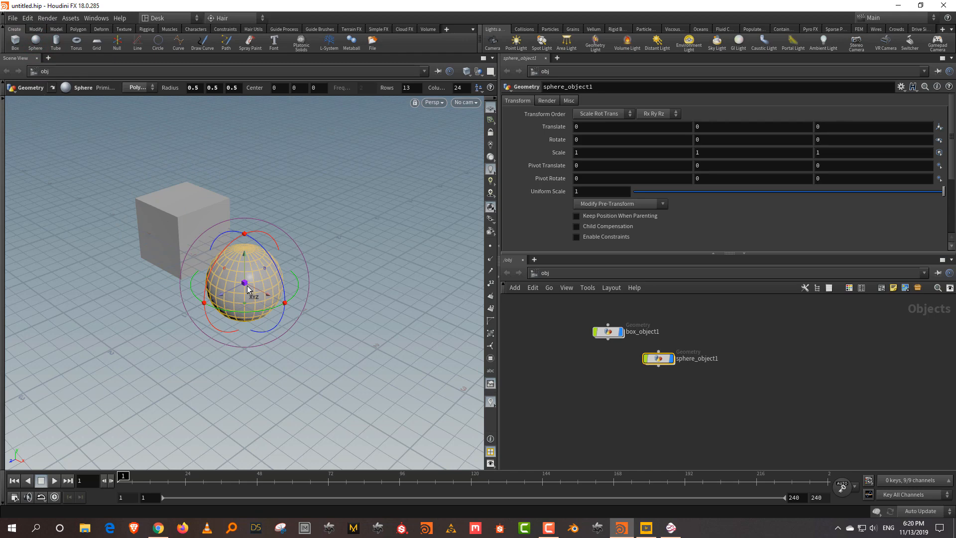
{"action": "left_click_drag", "start_coordinate": [246, 296], "coordinate": [334, 245]}
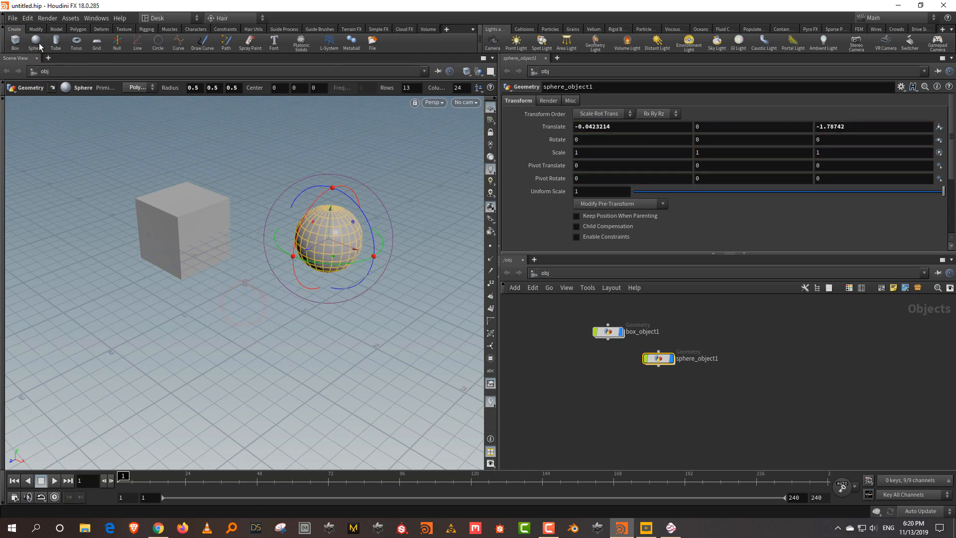
Place a second box raised off the construction plane at about X -1.65, Y 1.50, Z 0.43
{"action": "left_click", "coordinate": [15, 41]}
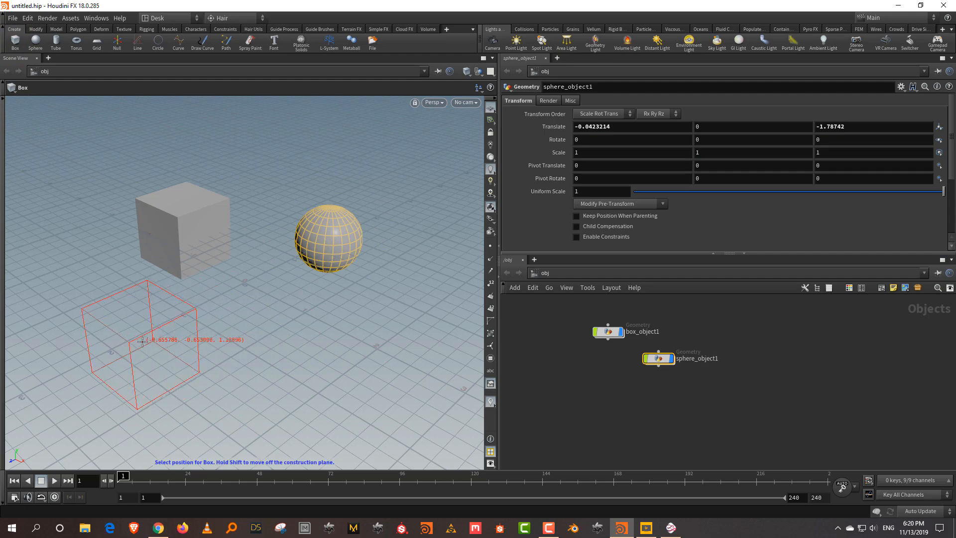
{"action": "key", "text": "shift"}
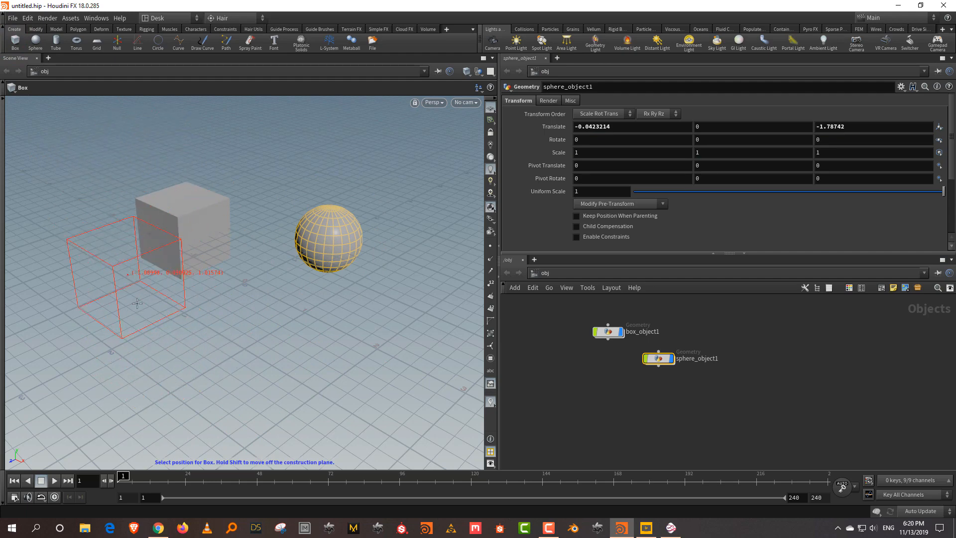
{"action": "key", "text": "shift"}
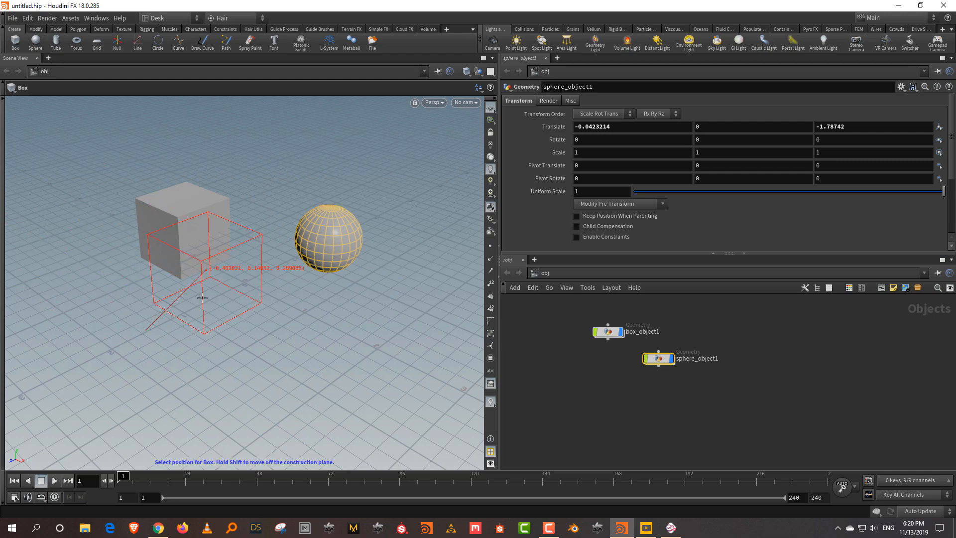
{"action": "left_click", "coordinate": [127, 170]}
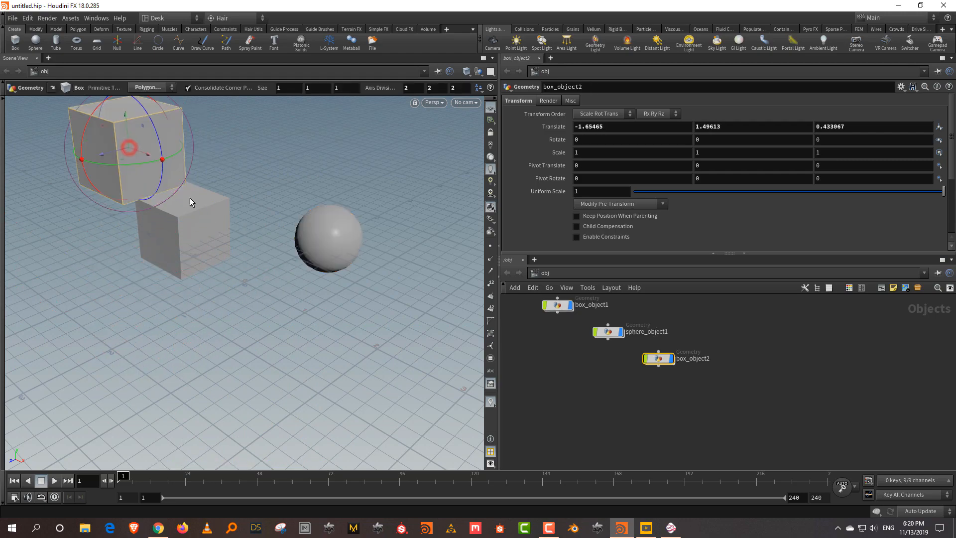
{"action": "key", "text": "Escape"}
{"action": "left_click_drag", "start_coordinate": [277, 254], "coordinate": [278, 277]}
{"action": "key", "text": "Return"}
Delete both boxes and the sphere from the object network
{"action": "middle_click_drag", "start_coordinate": [676, 413], "coordinate": [745, 464]}
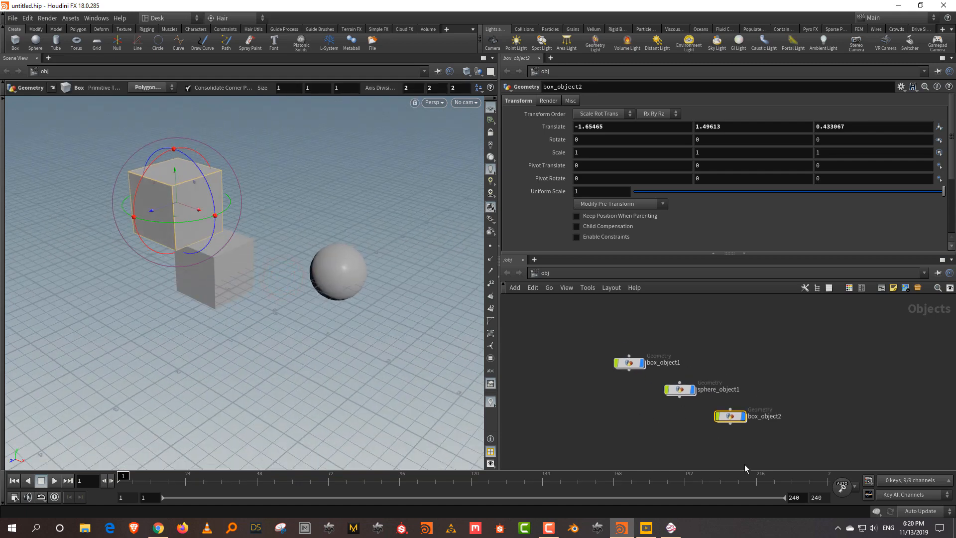
{"action": "left_click_drag", "start_coordinate": [745, 464], "coordinate": [586, 324]}
{"action": "key", "text": "Delete"}
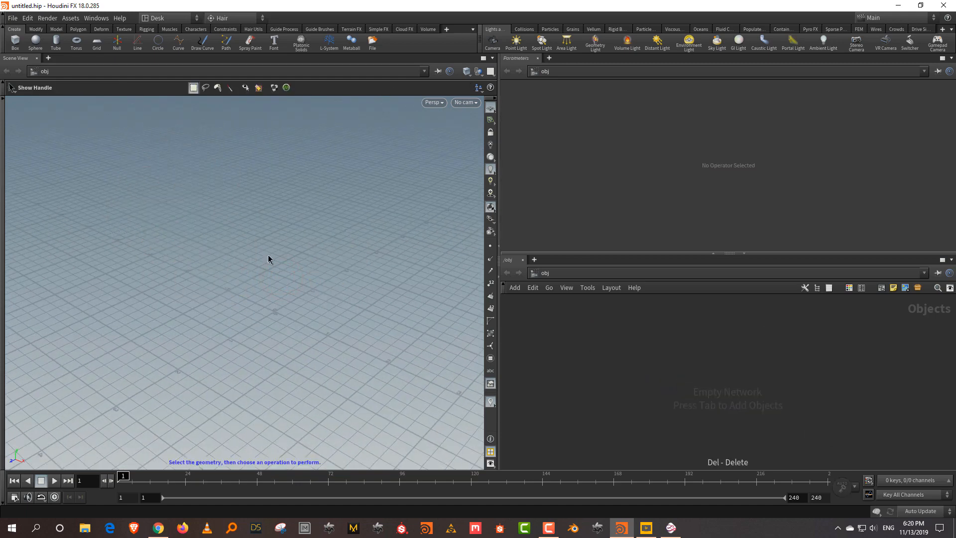
Create a box at the origin, shift it along the negative X axis, and create a sphere at the origin
{"action": "left_click", "coordinate": [15, 43]}
{"action": "key", "text": "Return"}
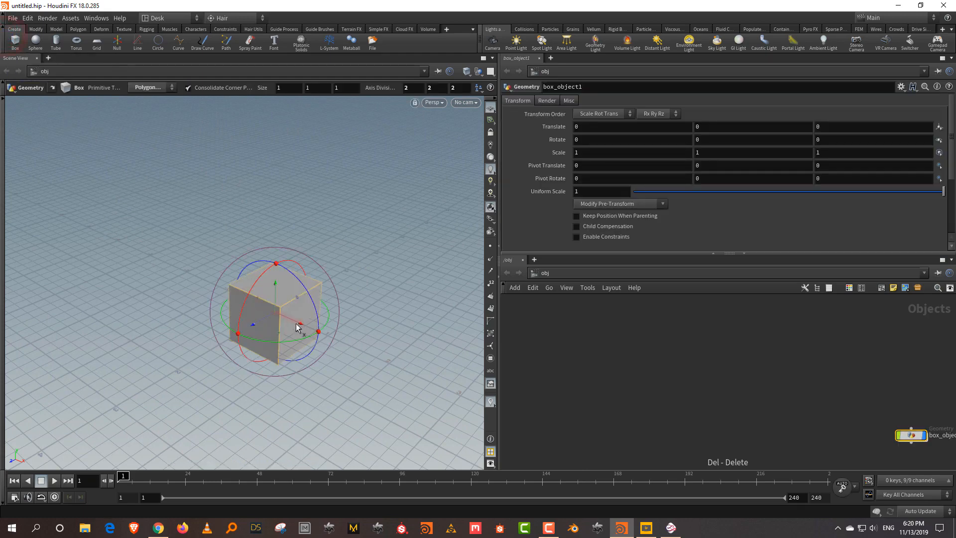
{"action": "left_click_drag", "start_coordinate": [301, 324], "coordinate": [214, 292]}
{"action": "left_click", "coordinate": [35, 44]}
{"action": "key", "text": "Return"}
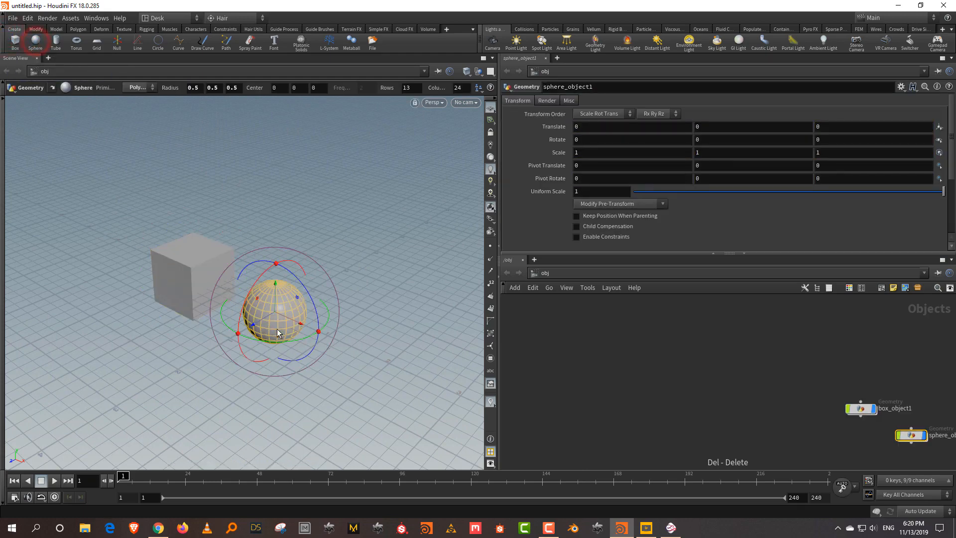
Move the sphere to about X 0.32, Z -0.92 and create a tube at about X 0.50, Z 1.21
{"action": "left_click_drag", "start_coordinate": [275, 314], "coordinate": [248, 361]}
{"action": "left_click", "coordinate": [55, 43]}
{"action": "key", "text": "Return"}
Lay out all nodes in the object network and frame them in the network view
{"action": "key", "text": "l"}
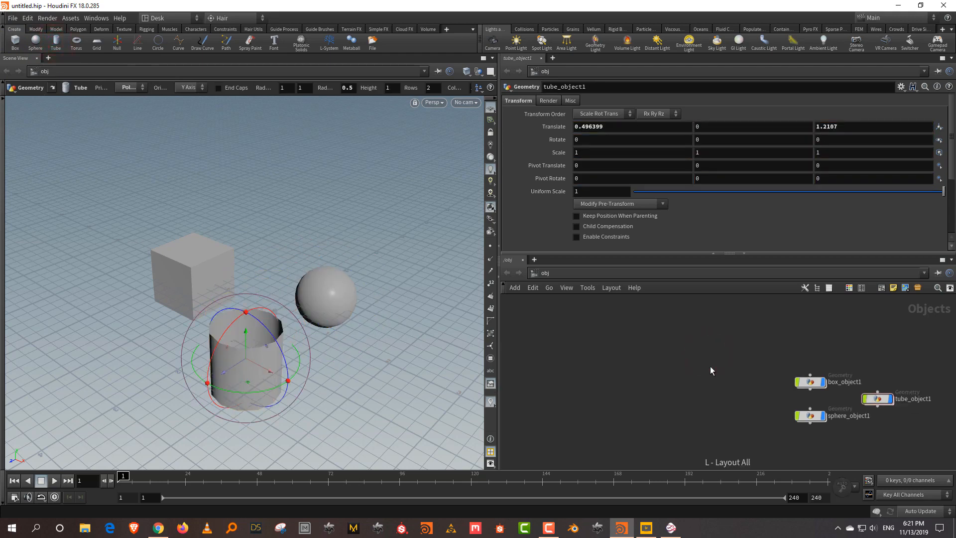
{"action": "key", "text": "h"}
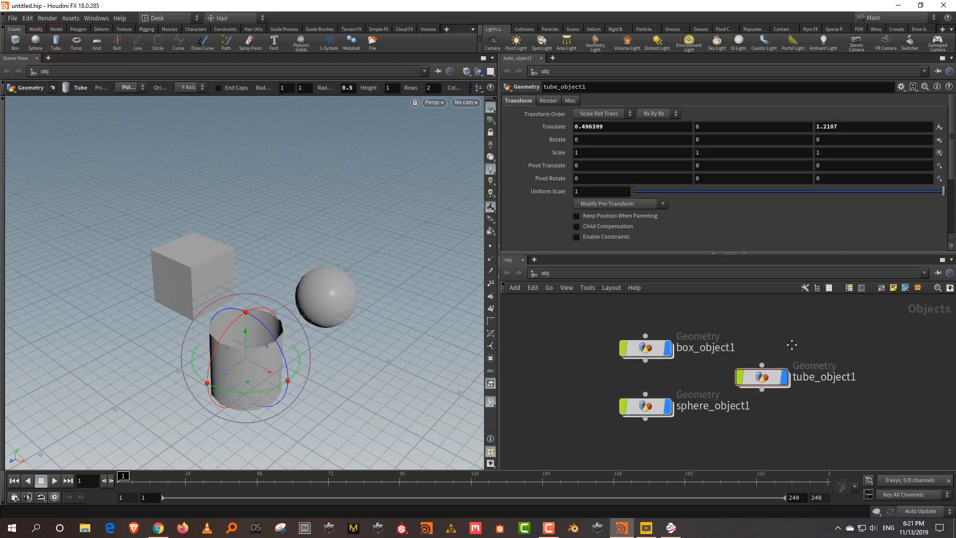
Reveal the selection and transform toolbar beside the viewport, toggle Secure Selection and select the box
{"action": "left_click", "coordinate": [318, 282]}
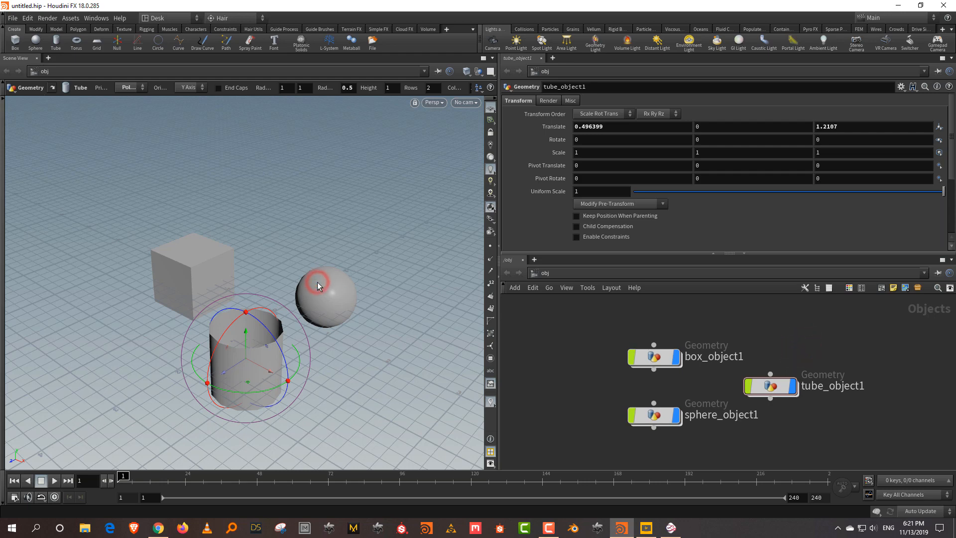
{"action": "left_click", "coordinate": [557, 331]}
{"action": "left_click", "coordinate": [3, 137]}
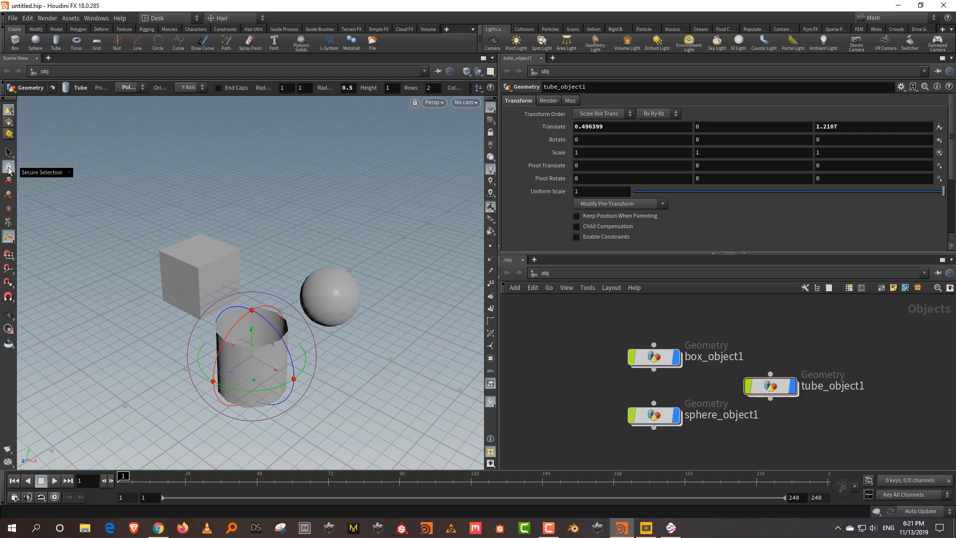
{"action": "left_click", "coordinate": [8, 167]}
{"action": "left_click", "coordinate": [214, 184]}
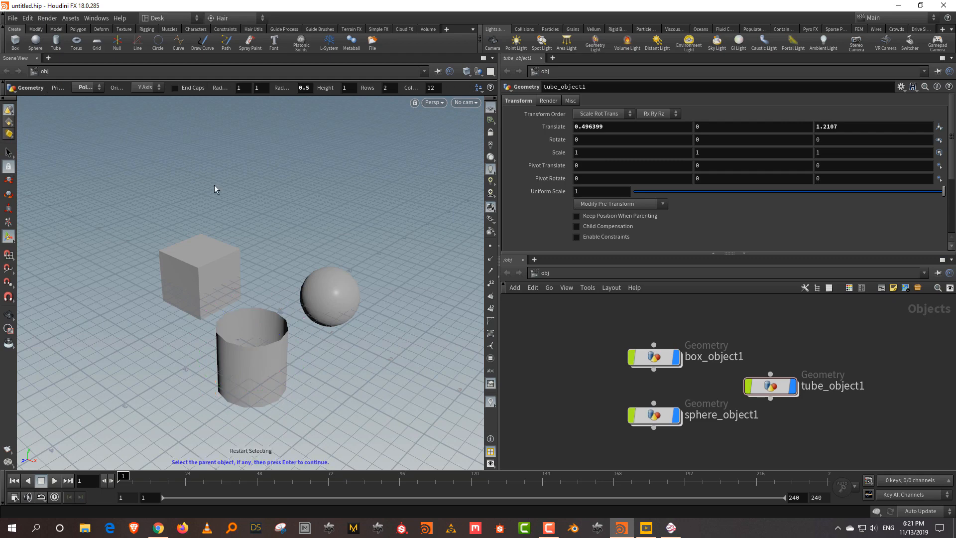
{"action": "left_click", "coordinate": [200, 242]}
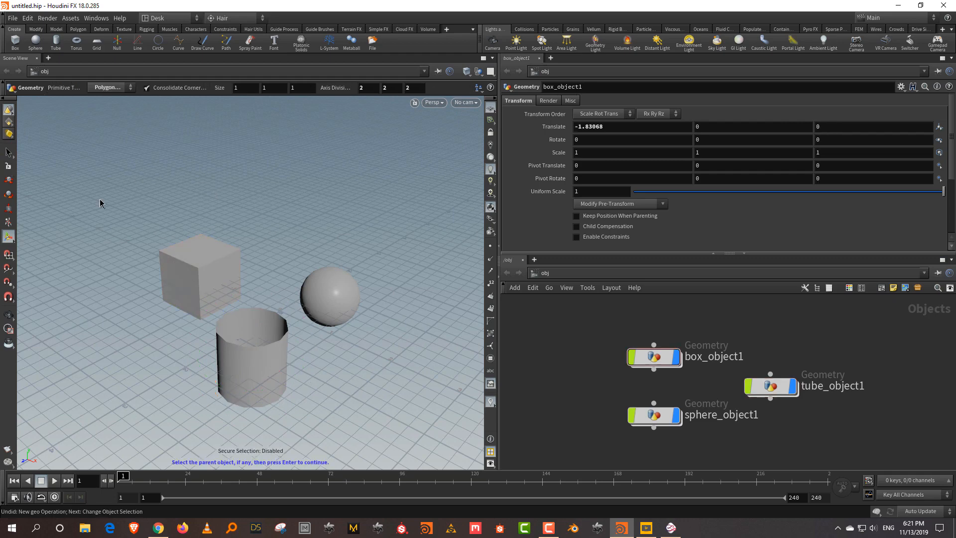
Toggle Secure Selection on and off several times, ending with it disabled, and select the box and the sphere in turn
{"action": "key", "text": "grave"}
{"action": "key", "text": "grave"}
{"action": "key", "text": "grave"}
{"action": "key", "text": "grave"}
{"action": "key", "text": "grave"}
{"action": "key", "text": "grave"}
{"action": "left_click", "coordinate": [8, 168]}
{"action": "left_click", "coordinate": [212, 271]}
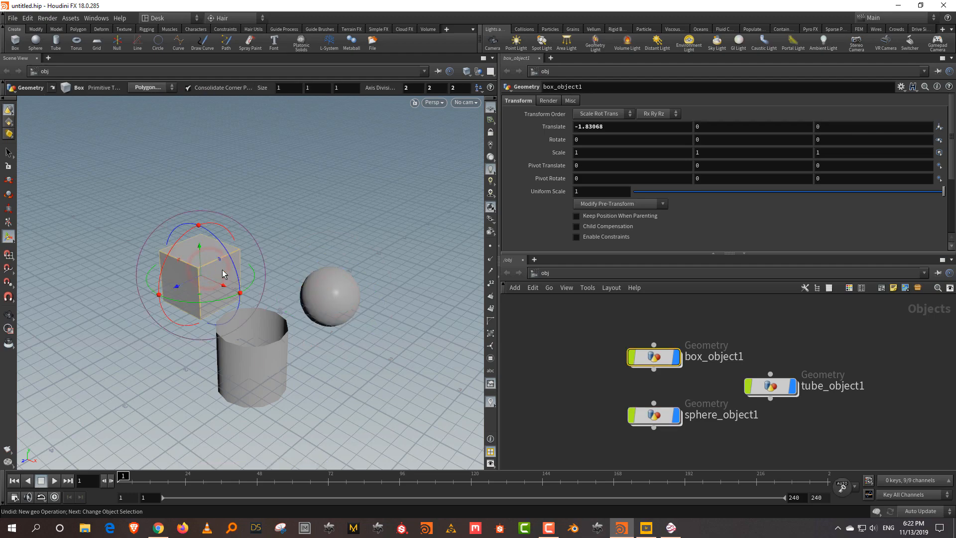
{"action": "left_click", "coordinate": [315, 298]}
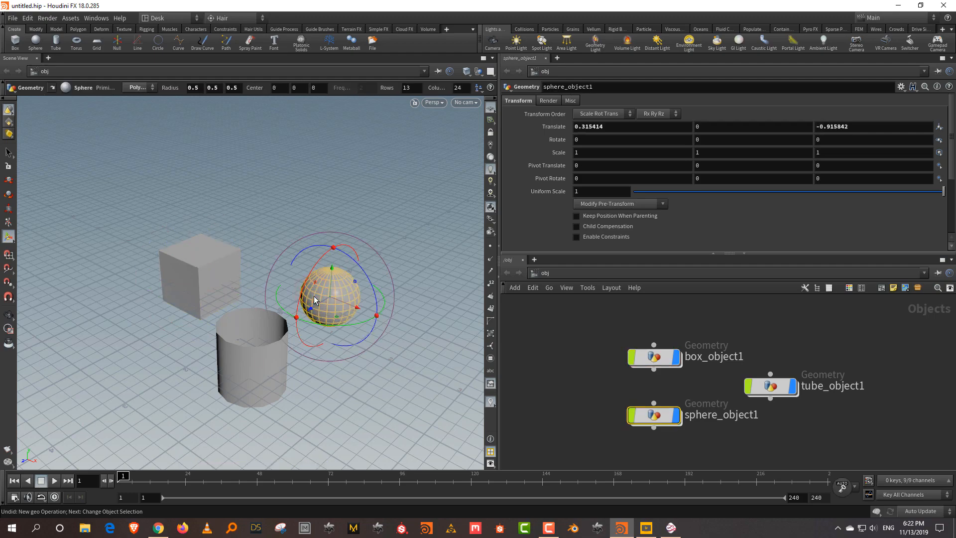
Cycle the sphere through the Rotate, Scale and Move tools and move it to about X 0.44, Y 0.53
{"action": "key", "text": "t"}
{"action": "key", "text": "r"}
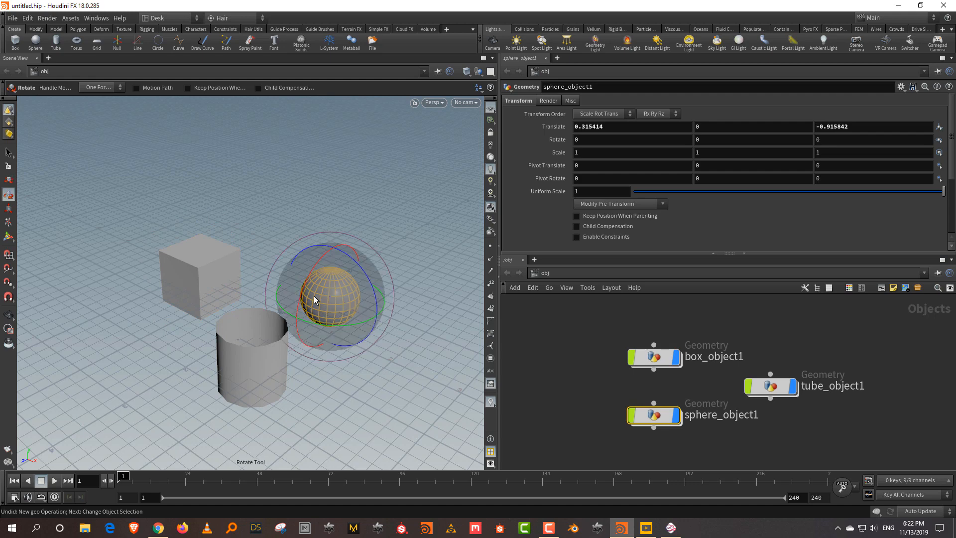
{"action": "key", "text": "e"}
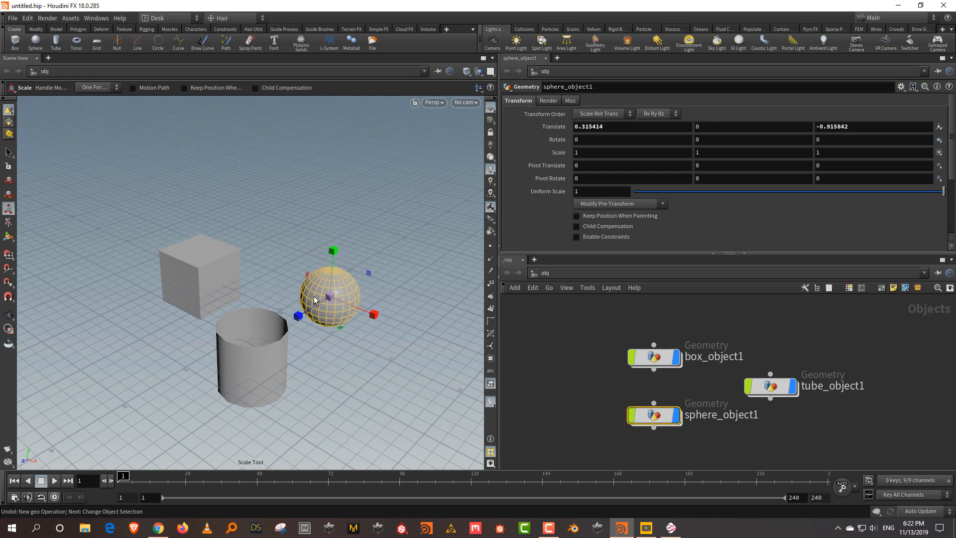
{"action": "key", "text": "w"}
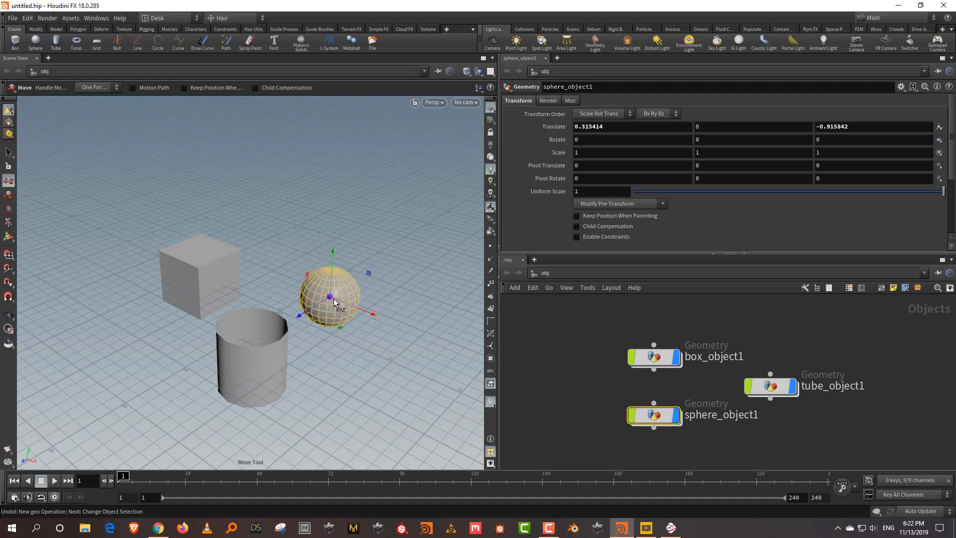
{"action": "left_click_drag", "start_coordinate": [339, 271], "coordinate": [381, 244]}
Try rotating the box with the Rotate tool and undo each rotation
{"action": "left_click", "coordinate": [205, 276]}
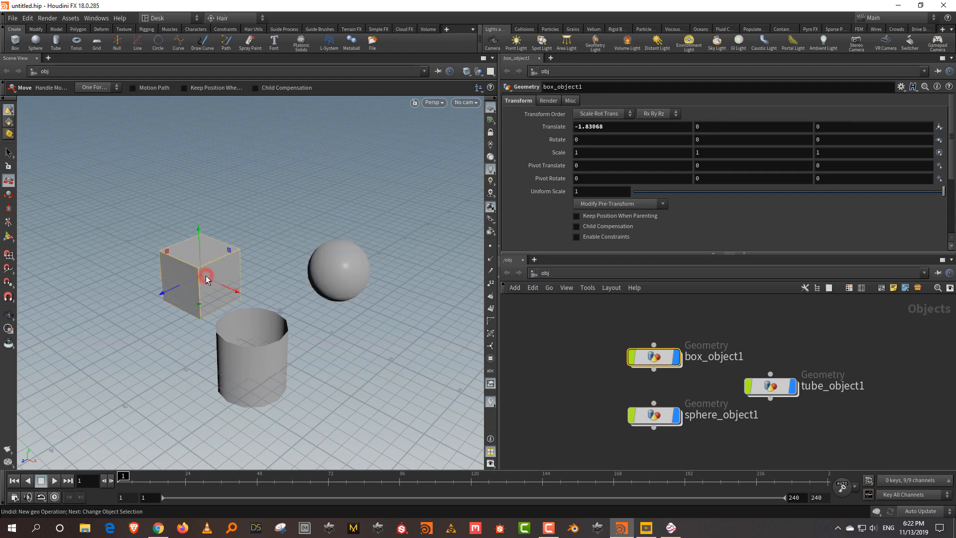
{"action": "key", "text": "r"}
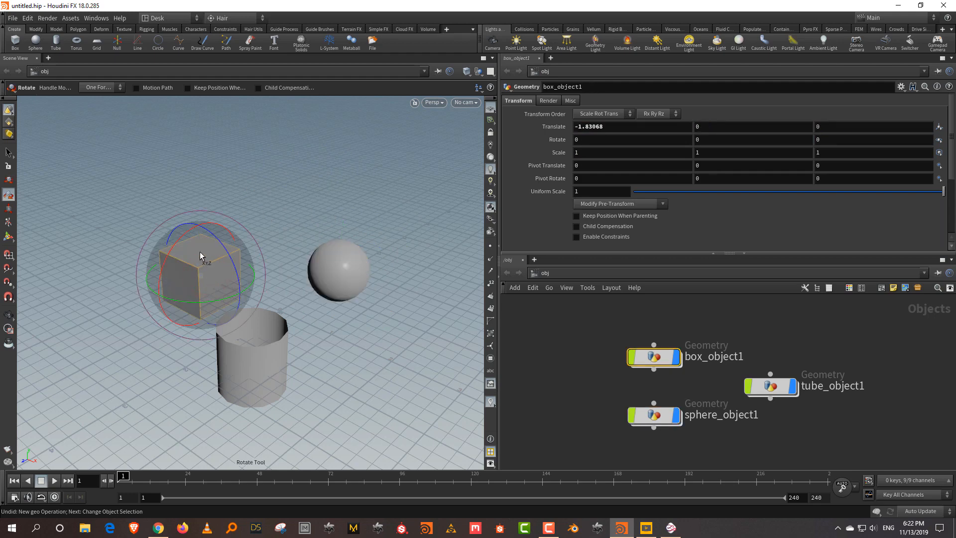
{"action": "left_click_drag", "start_coordinate": [198, 252], "coordinate": [221, 260]}
{"action": "key", "text": "ctrl+z"}
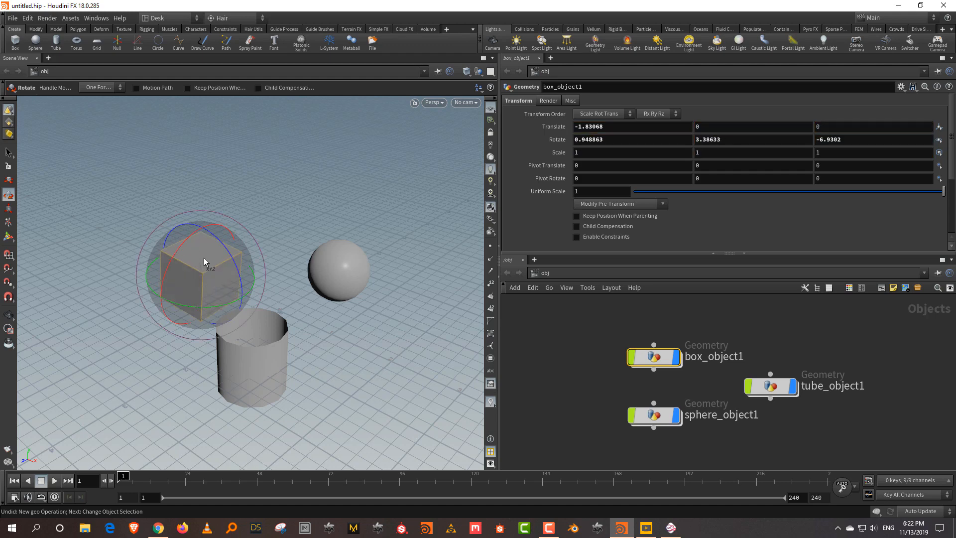
{"action": "left_click_drag", "start_coordinate": [243, 229], "coordinate": [276, 273]}
{"action": "key", "text": "ctrl+z"}
{"action": "key", "text": "ctrl+z"}
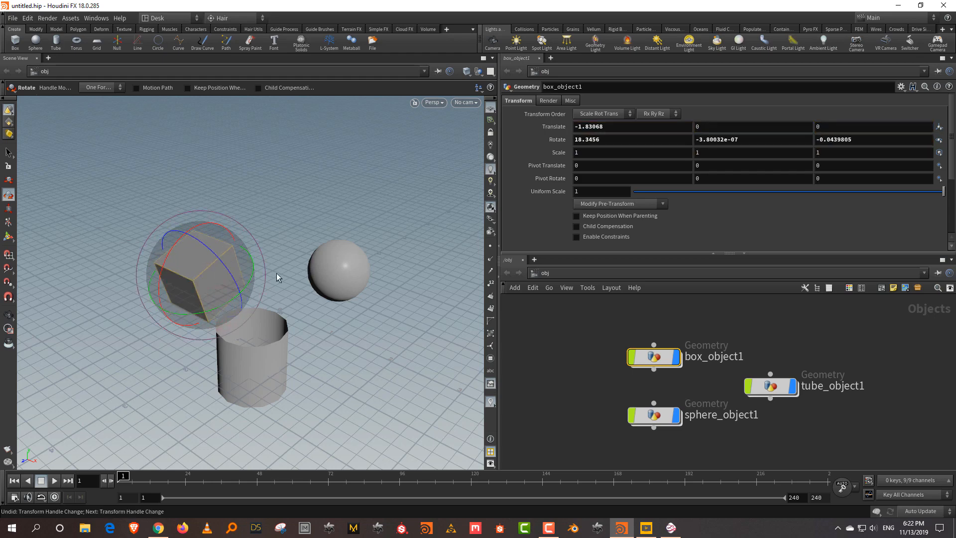
{"action": "key", "text": "ctrl+z"}
Try scaling the tube with several handles of the Scale tool, undoing each change
{"action": "left_click", "coordinate": [282, 373]}
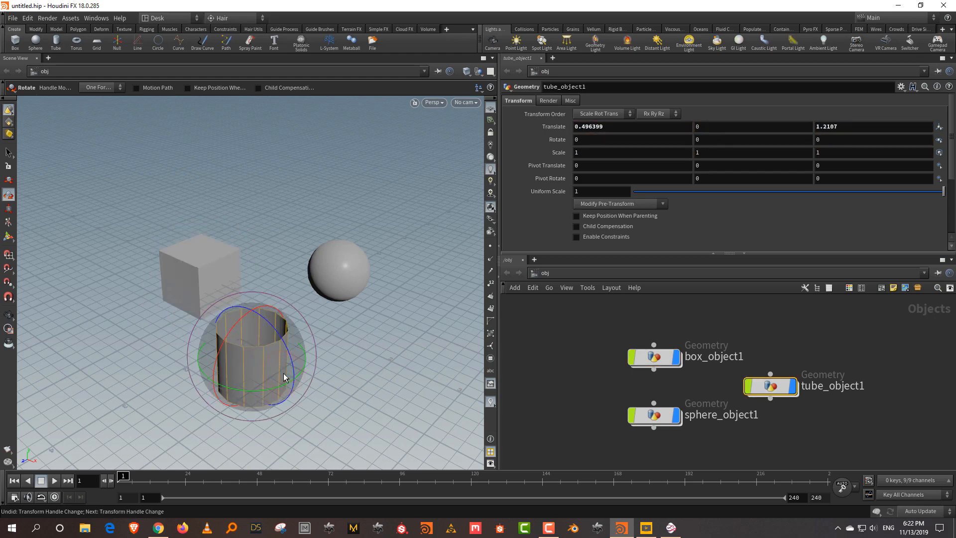
{"action": "key", "text": "e"}
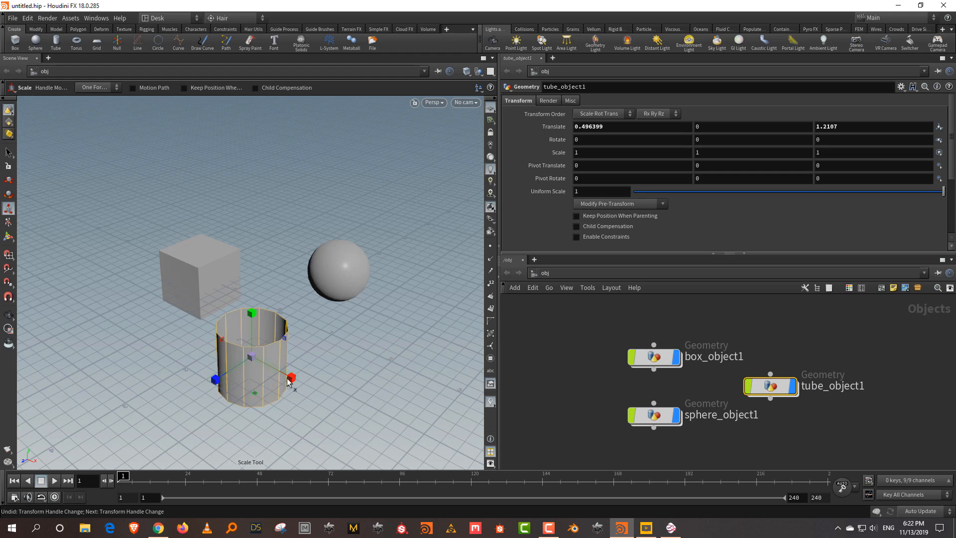
{"action": "mouse_move", "coordinate": [292, 378]}
{"action": "left_mouse_down"}
{"action": "mouse_move", "coordinate": [272, 367]}
{"action": "mouse_move", "coordinate": [292, 376]}
{"action": "left_mouse_up"}
{"action": "key", "text": "ctrl+z"}
{"action": "left_click_drag", "start_coordinate": [249, 399], "coordinate": [246, 371]}
{"action": "key", "text": "ctrl+z"}
{"action": "left_click_drag", "start_coordinate": [252, 316], "coordinate": [258, 280]}
{"action": "key", "text": "ctrl+z"}
Enlarge the network editor by moving the dividers to the parameter pane and the viewport
{"action": "left_click", "coordinate": [521, 315]}
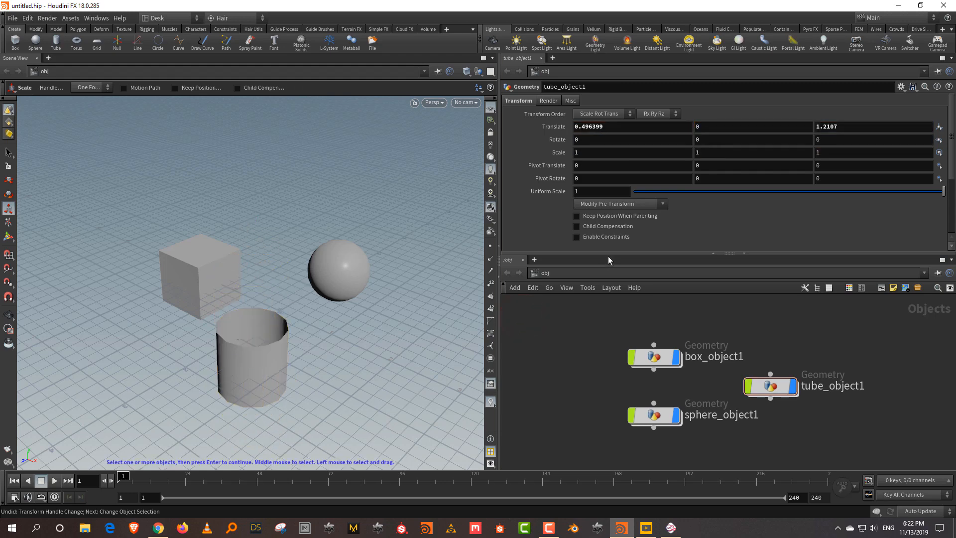
{"action": "left_click_drag", "start_coordinate": [607, 256], "coordinate": [608, 208]}
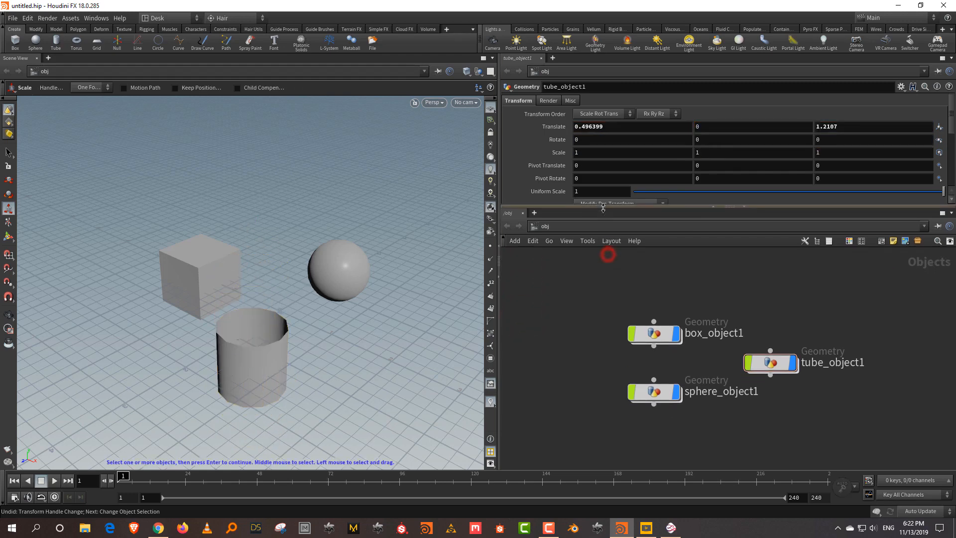
{"action": "left_click", "coordinate": [573, 283]}
{"action": "left_click_drag", "start_coordinate": [494, 331], "coordinate": [477, 302]}
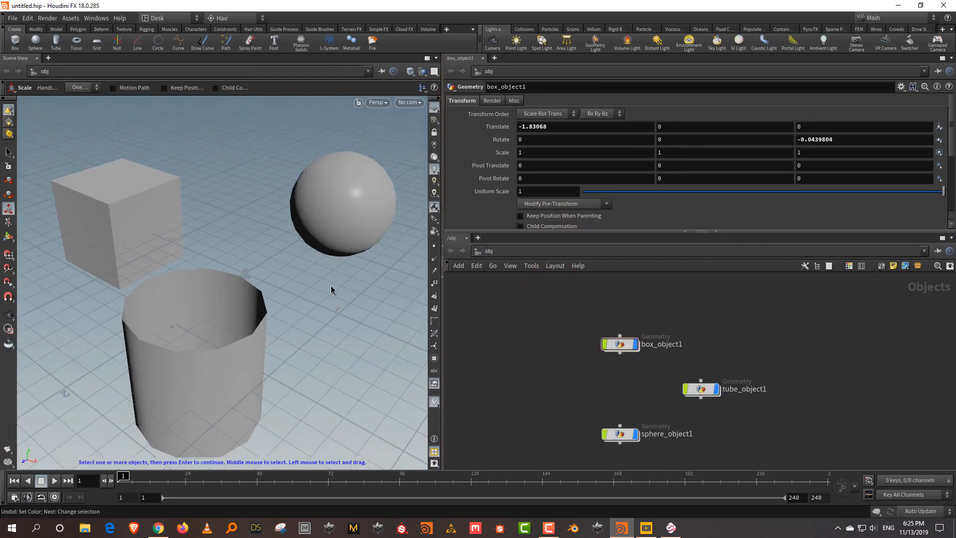
Select the box, sphere and tube one after another in the viewport and clear the selection
{"action": "left_click", "coordinate": [178, 216]}
{"action": "left_click", "coordinate": [326, 213]}
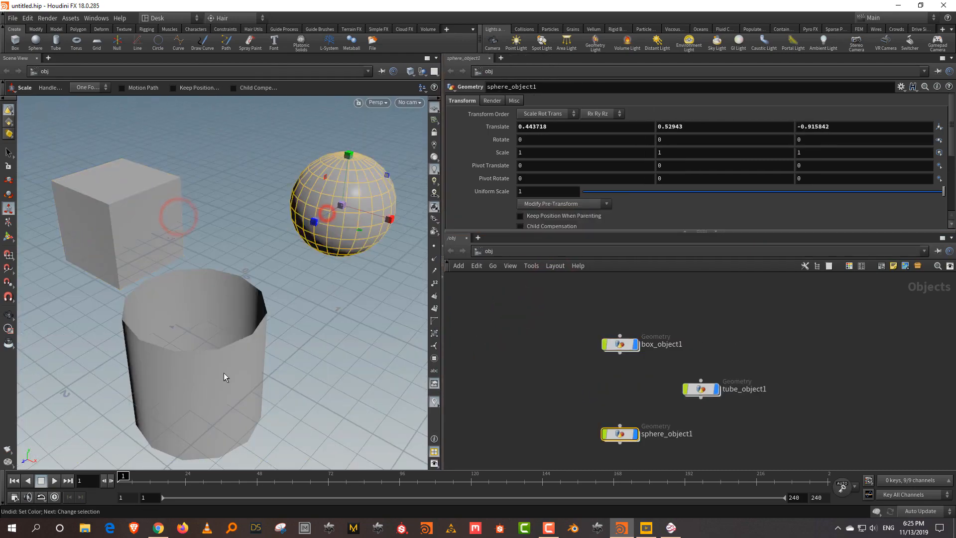
{"action": "left_click", "coordinate": [224, 376]}
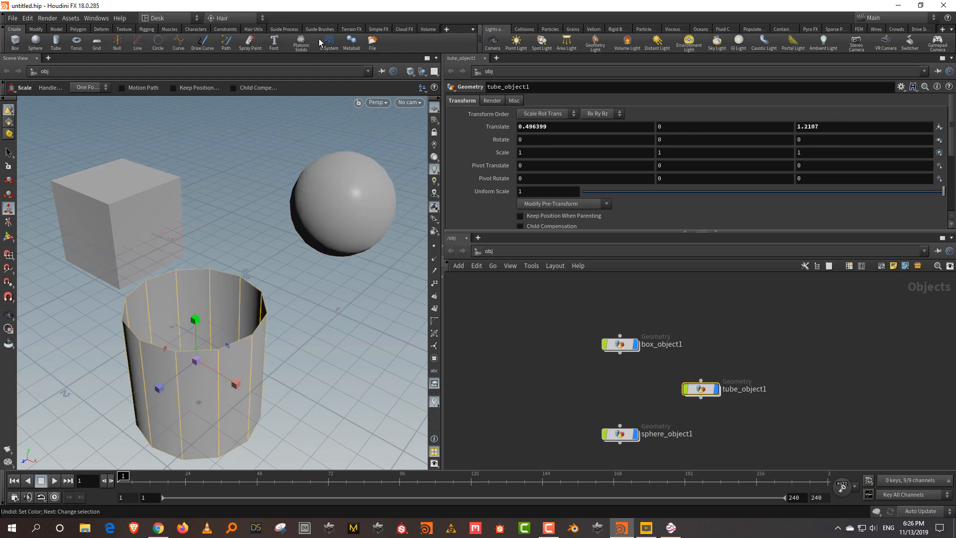
{"action": "left_click", "coordinate": [536, 311]}
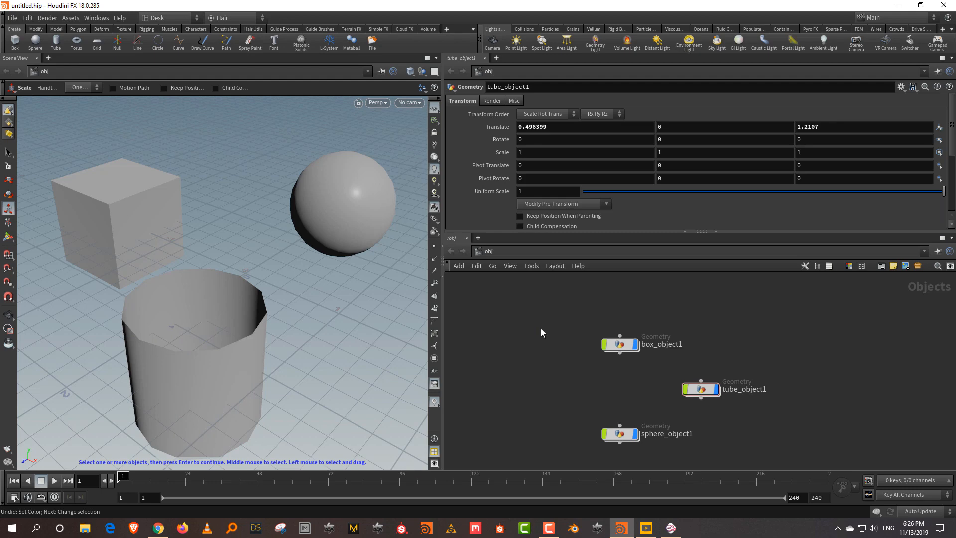
Open the viewport's tool search menu, dismiss it, and make the network editor taller
{"action": "key", "text": "Tab"}
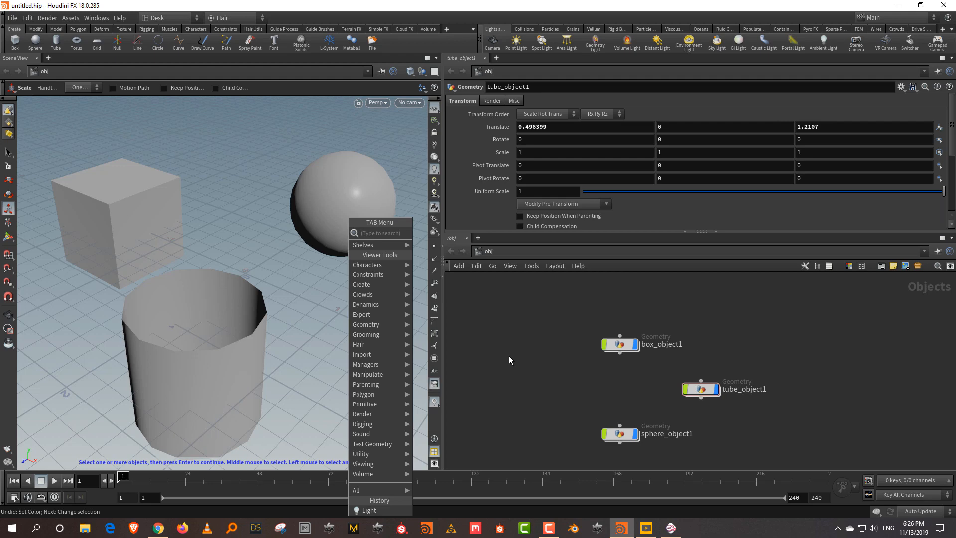
{"action": "left_click", "coordinate": [510, 321]}
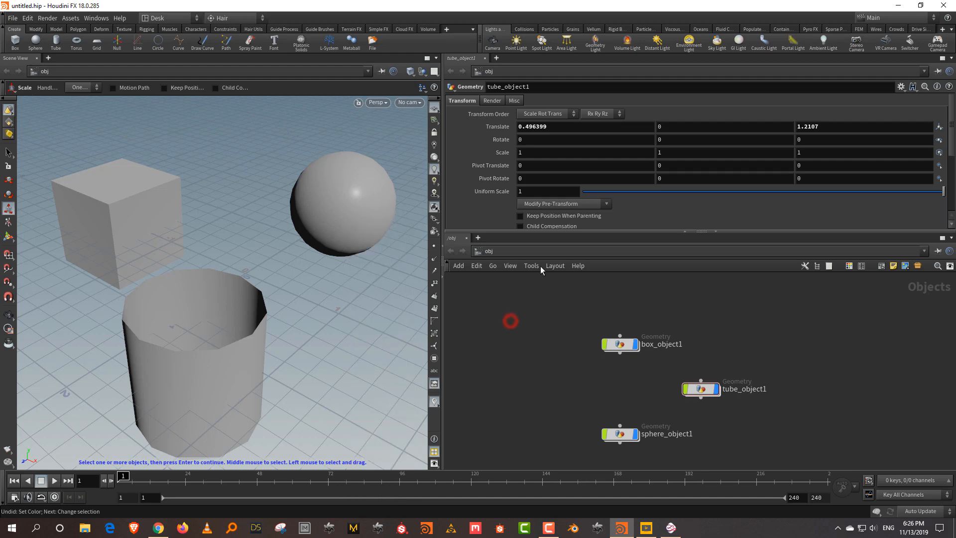
{"action": "left_click", "coordinate": [549, 291]}
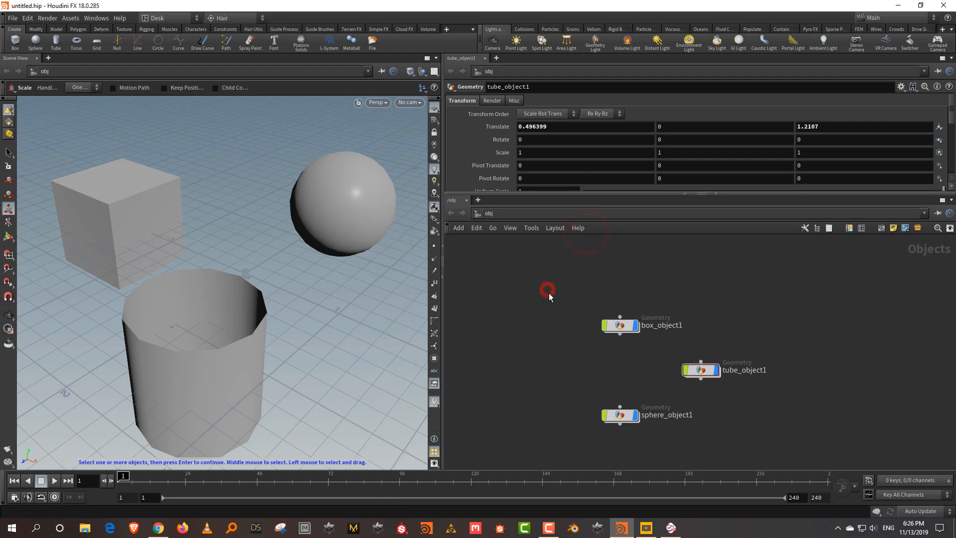
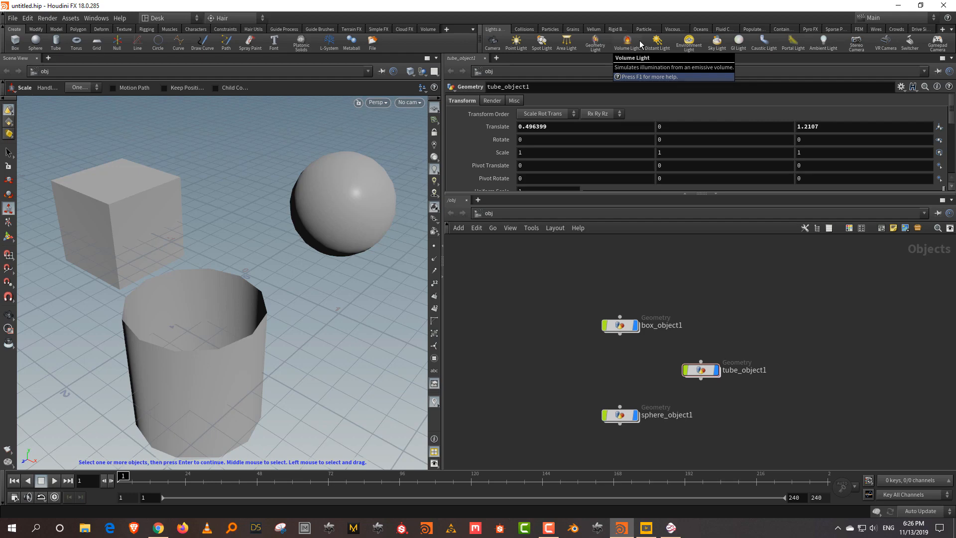
Create a torus at the origin by searching the viewport's tool menu for "torus"
{"action": "key", "text": "Tab"}
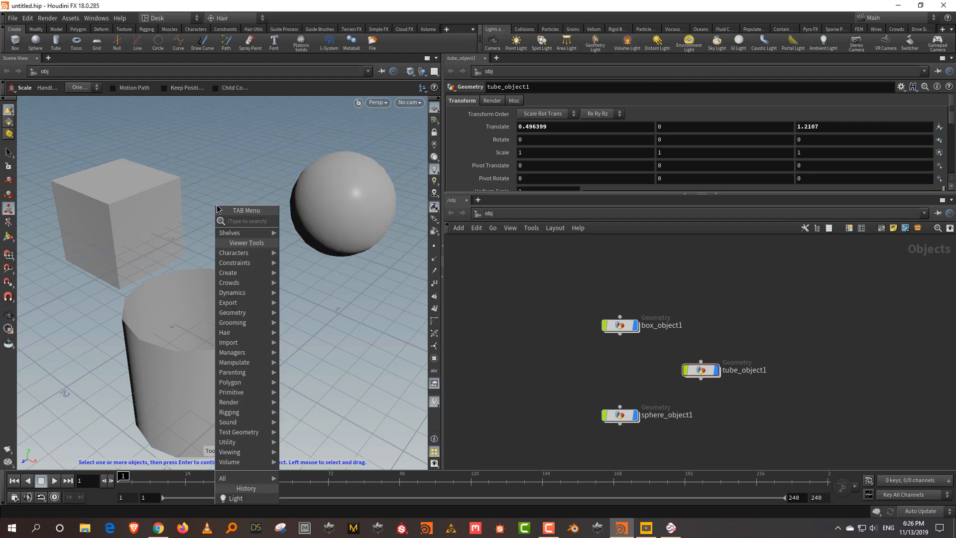
{"action": "type", "text": "torus"}
{"action": "key", "text": "Return"}
{"action": "key", "text": "Return"}
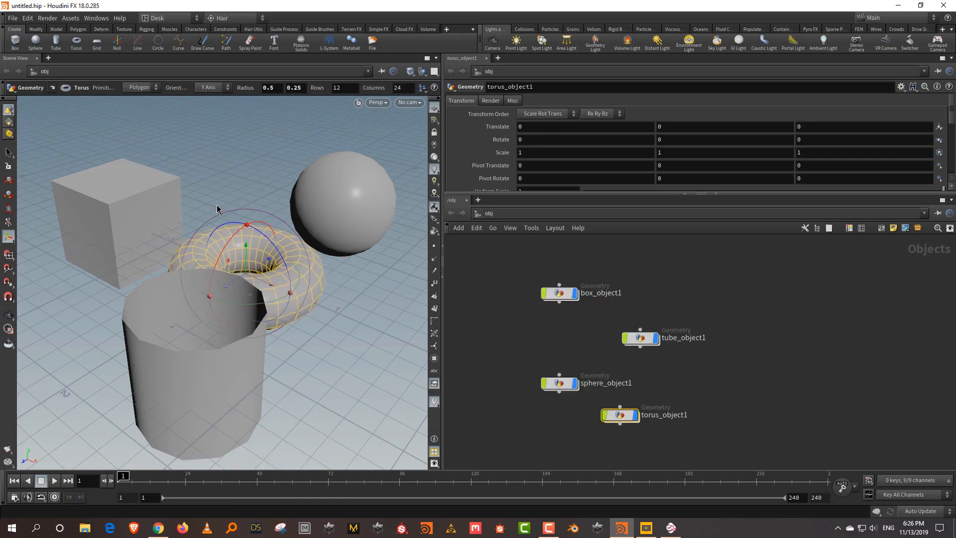
{"action": "key", "text": "Escape"}
{"action": "left_click_drag", "start_coordinate": [219, 214], "coordinate": [234, 255]}
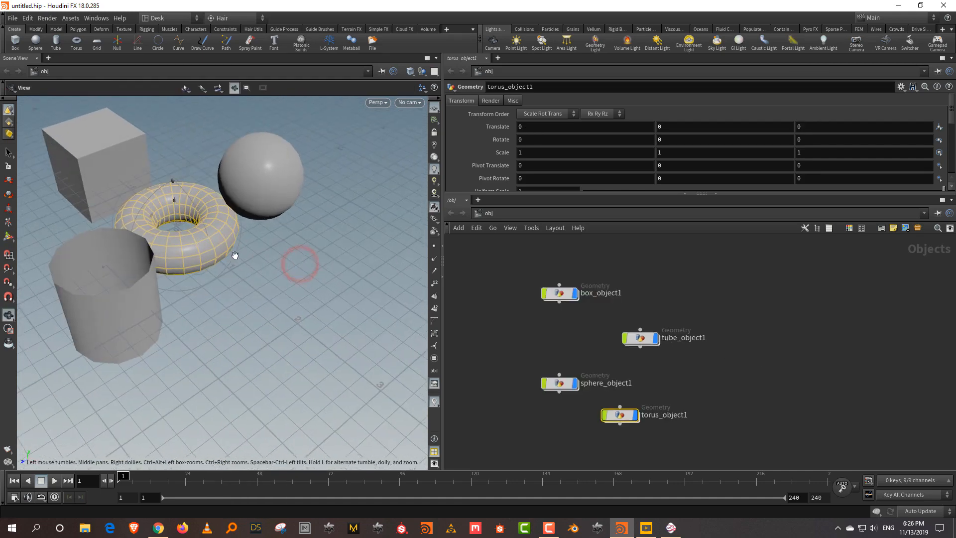
Create a second sphere at the origin and move it along X to about 1.83
{"action": "key", "text": "Return"}
{"action": "key", "text": "Tab"}
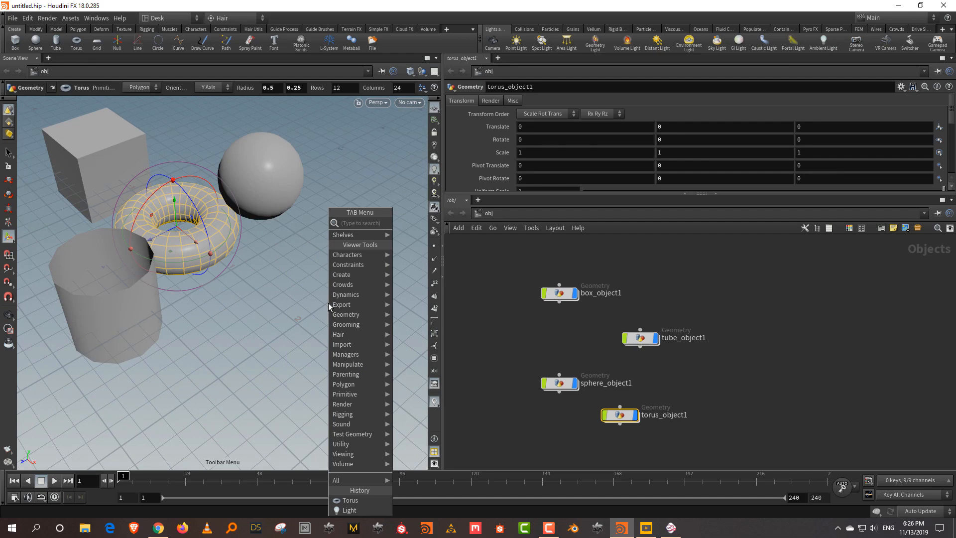
{"action": "type", "text": "s"}
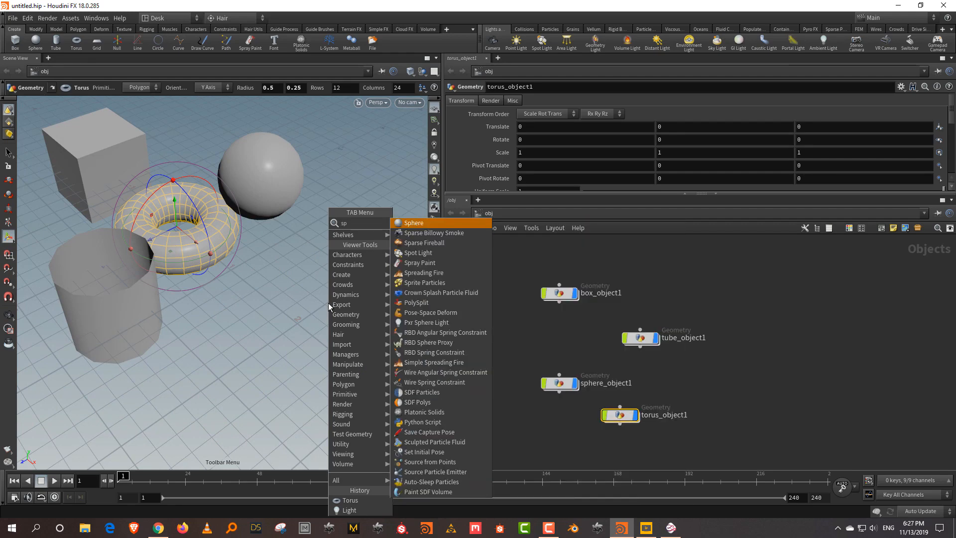
{"action": "type", "text": "ph"}
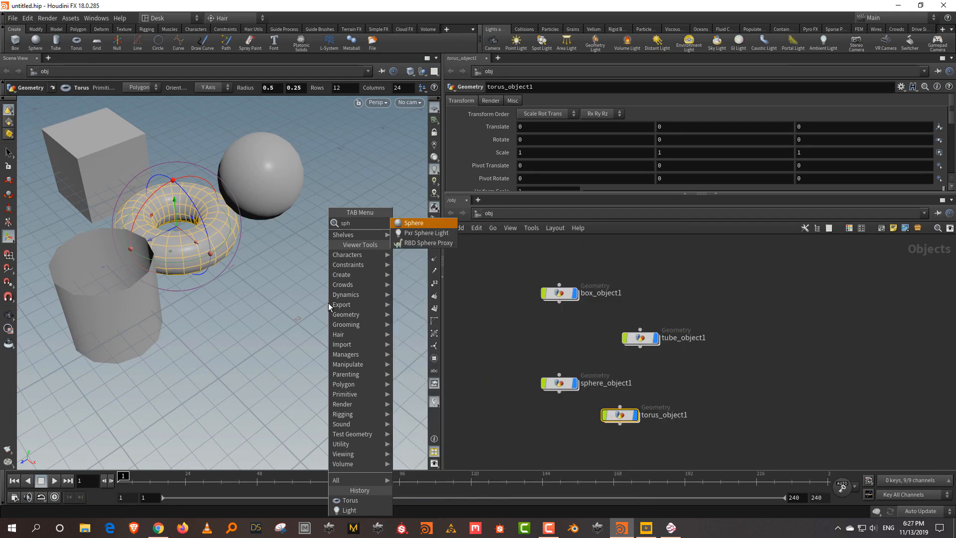
{"action": "key", "text": "Return"}
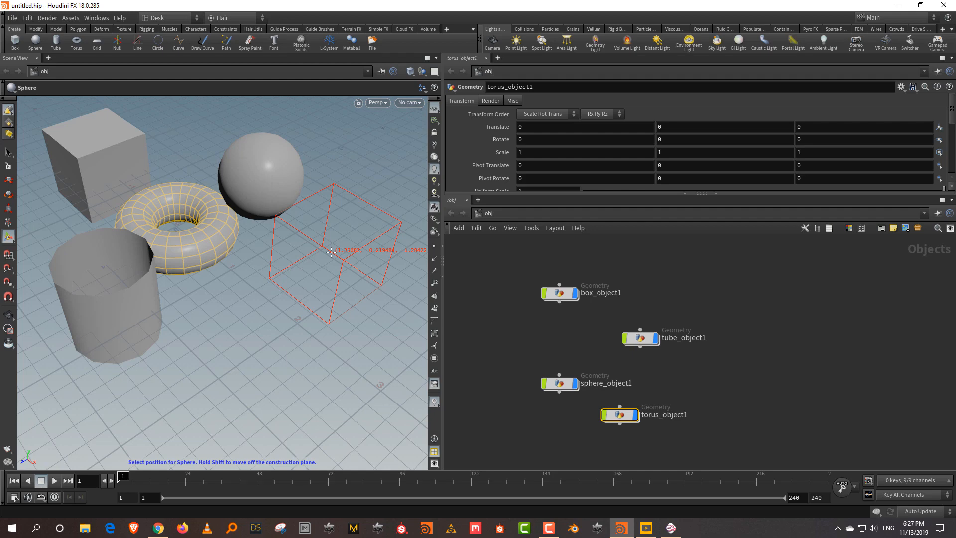
{"action": "key", "text": "Return"}
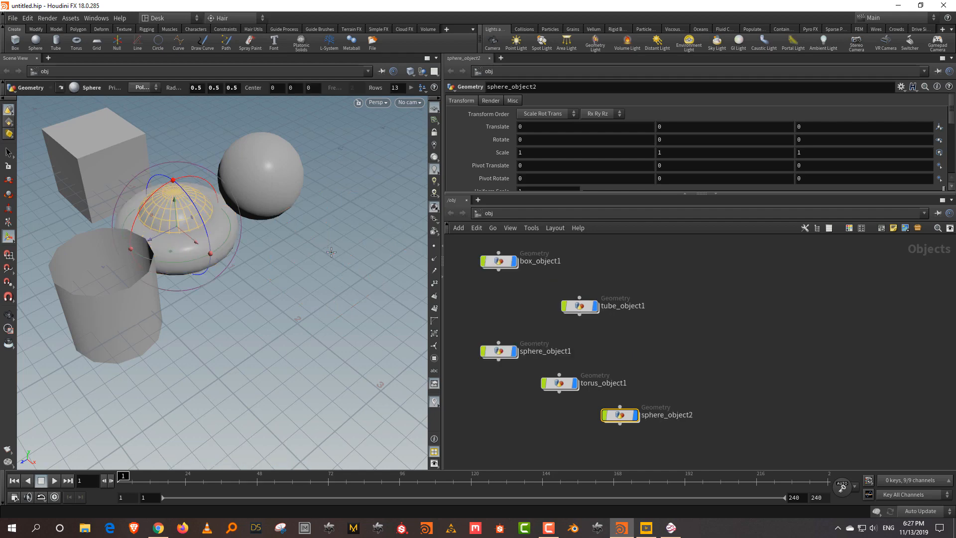
{"action": "left_click_drag", "start_coordinate": [219, 255], "coordinate": [322, 328]}
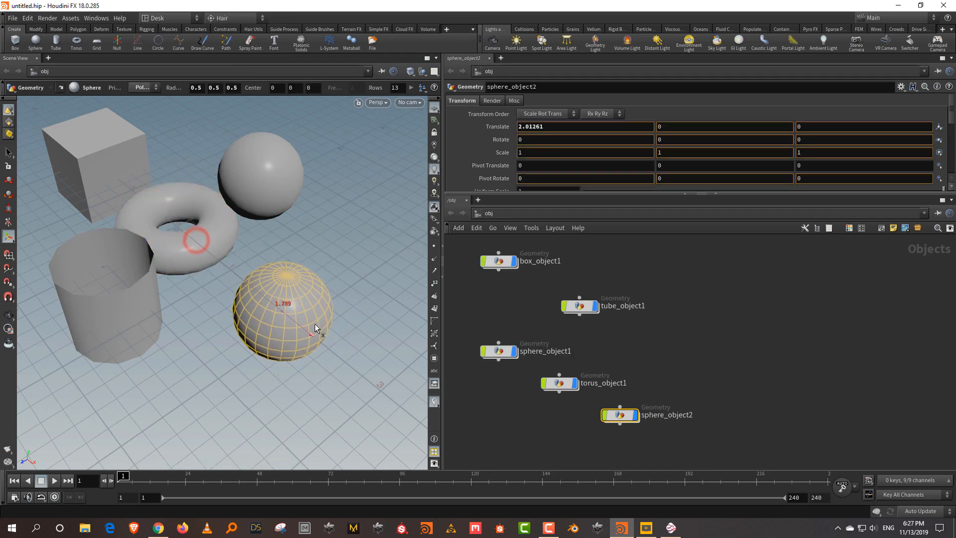
Create a second box and move it on the ground plane to about X 1.57, Z -1.87
{"action": "key", "text": "Tab"}
{"action": "type", "text": "box"}
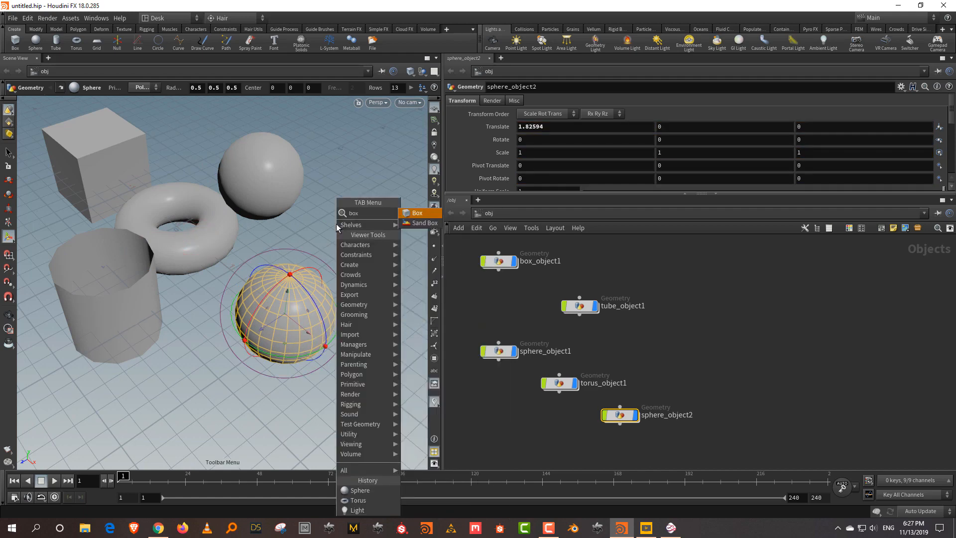
{"action": "key", "text": "Return"}
{"action": "key", "text": "Return"}
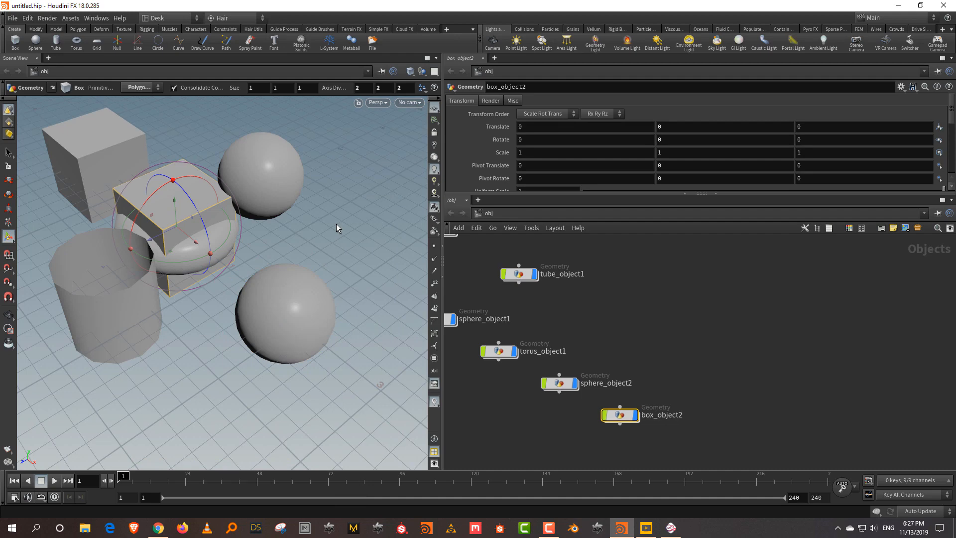
{"action": "left_click_drag", "start_coordinate": [337, 224], "coordinate": [388, 244]}
{"action": "key", "text": "Escape"}
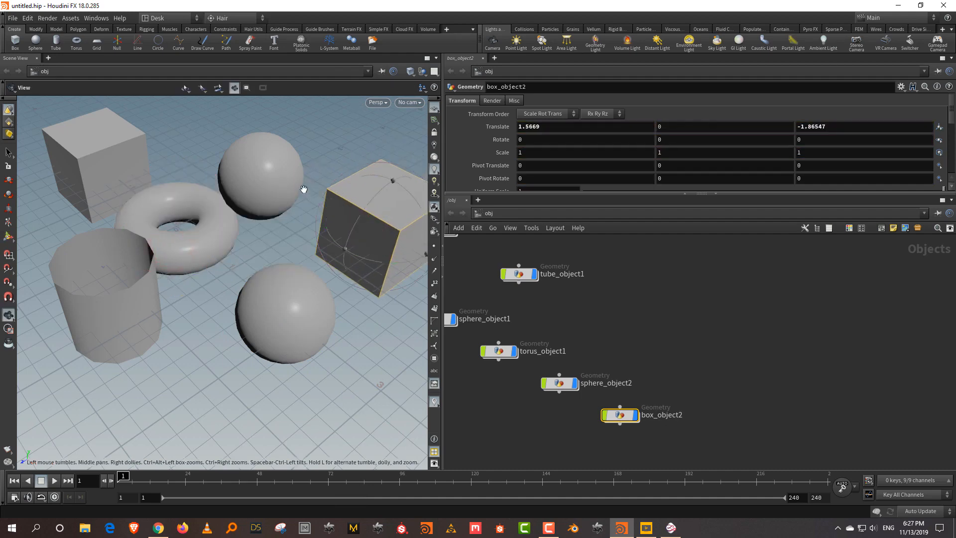
Move sphere_object1 to about X -0.66, Y -0.11, Z -2.0
{"action": "scroll", "coordinate": [303, 189], "scroll_direction": "down", "scroll_amount": 2}
{"action": "left_click", "coordinate": [276, 190]}
{"action": "left_click_drag", "start_coordinate": [265, 203], "coordinate": [275, 188]}
{"action": "left_click_drag", "start_coordinate": [275, 187], "coordinate": [278, 174]}
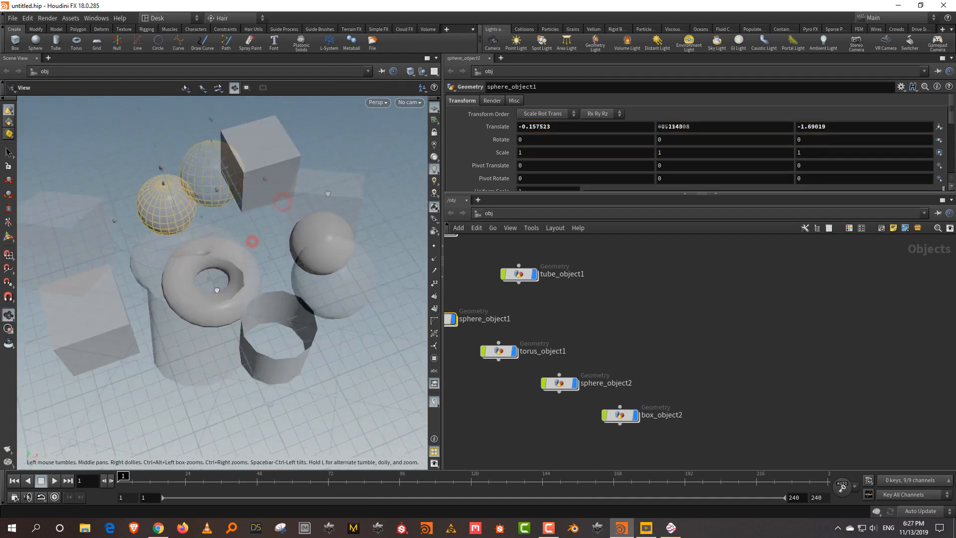
{"action": "left_click_drag", "start_coordinate": [278, 193], "coordinate": [188, 241]}
{"action": "key", "text": "Return"}
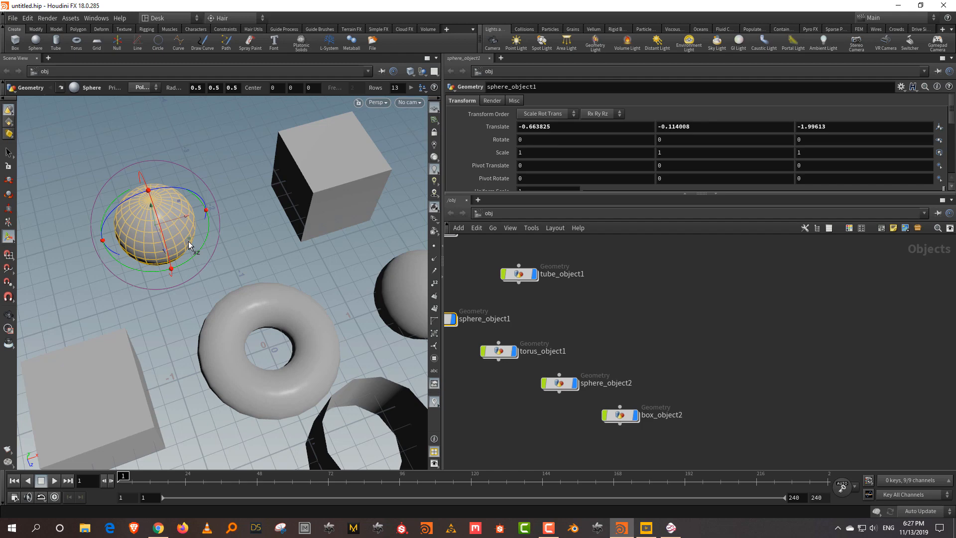
Lay out all the object nodes automatically in the network and slightly enlarge the parameter area
{"action": "key", "text": "l"}
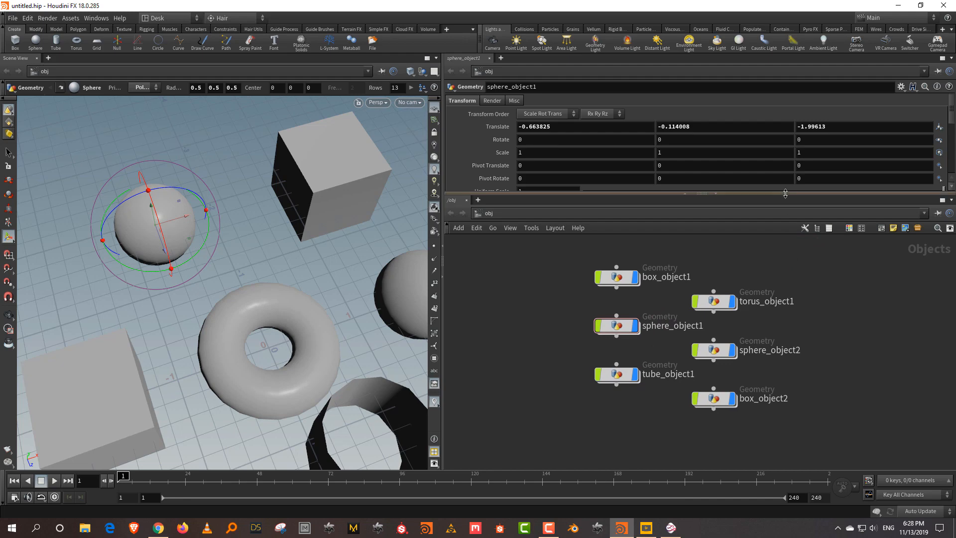
{"action": "left_click_drag", "start_coordinate": [785, 195], "coordinate": [787, 202]}
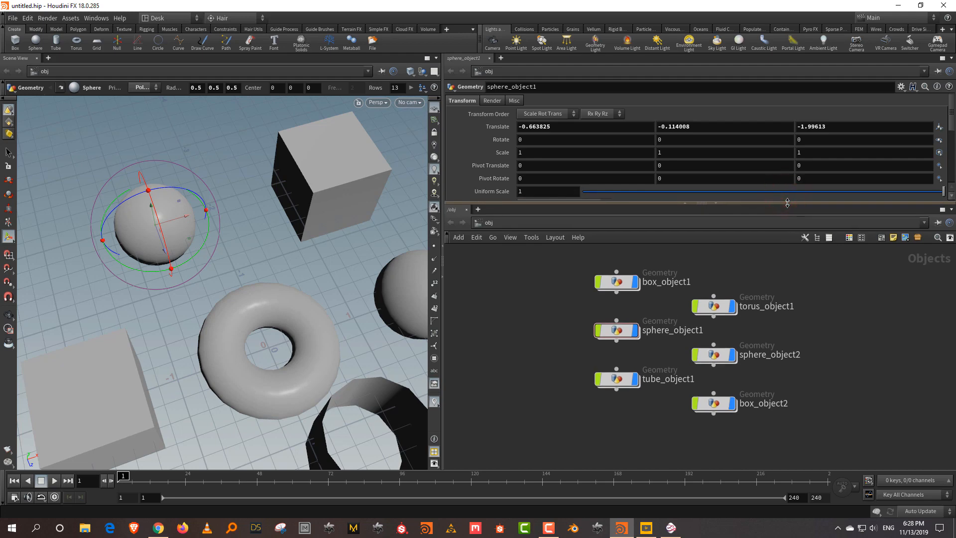
{"action": "left_click", "coordinate": [782, 267]}
{"action": "left_click_drag", "start_coordinate": [531, 271], "coordinate": [794, 447]}
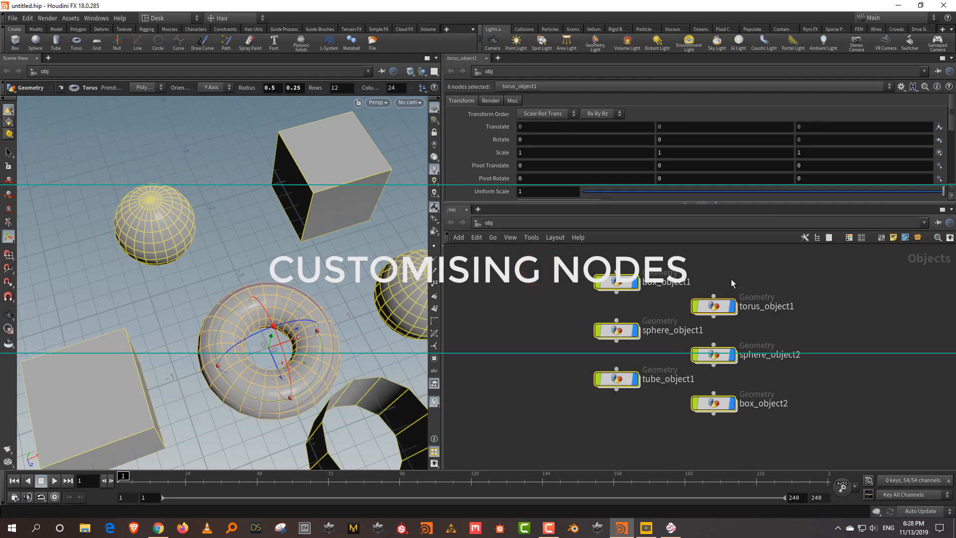
{"action": "left_click", "coordinate": [765, 275]}
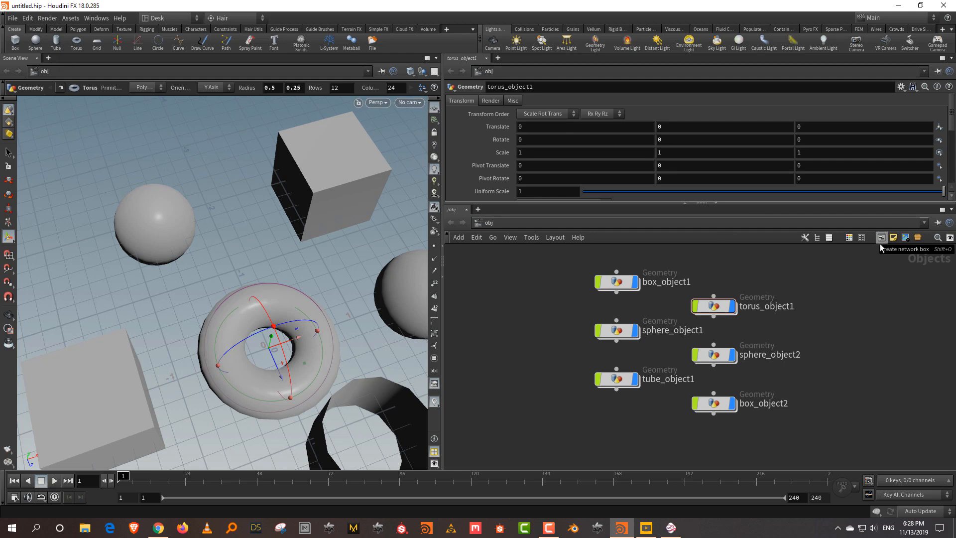
{"action": "left_click", "coordinate": [850, 273]}
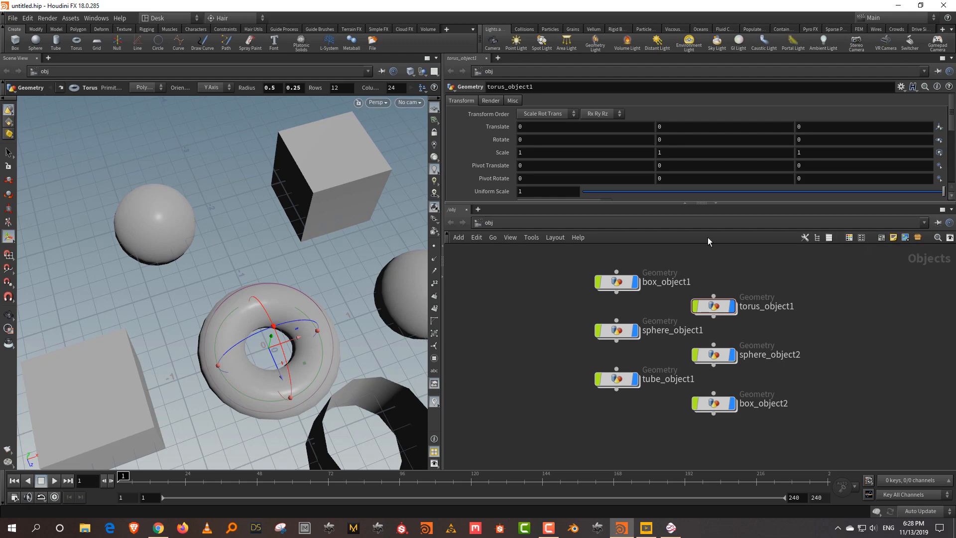
Show the color palette, then color the box_object1 node red and the box_object2 node teal
{"action": "left_click", "coordinate": [849, 238]}
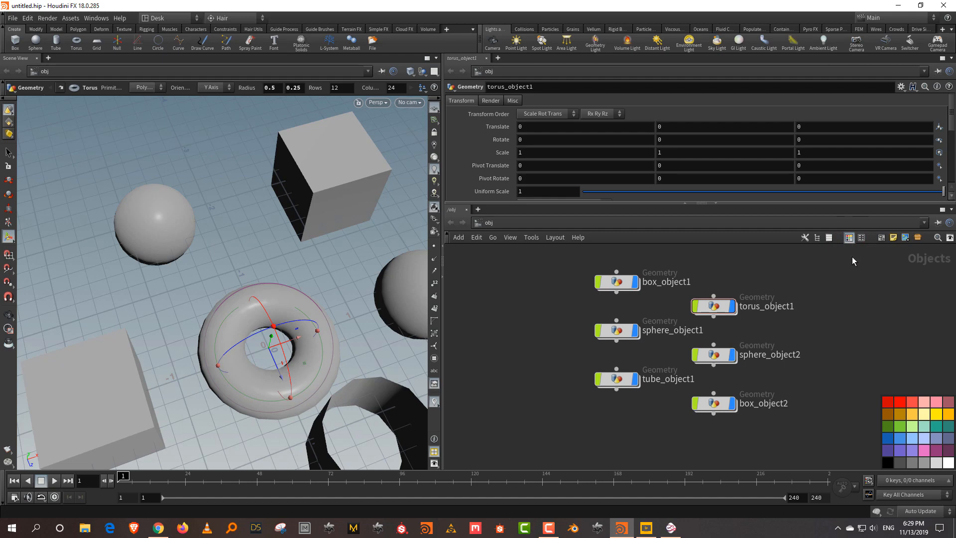
{"action": "key", "text": "c"}
{"action": "key", "text": "z"}
{"action": "left_click", "coordinate": [849, 238]}
{"action": "left_click_drag", "start_coordinate": [578, 256], "coordinate": [650, 306]}
{"action": "left_click", "coordinate": [900, 401]}
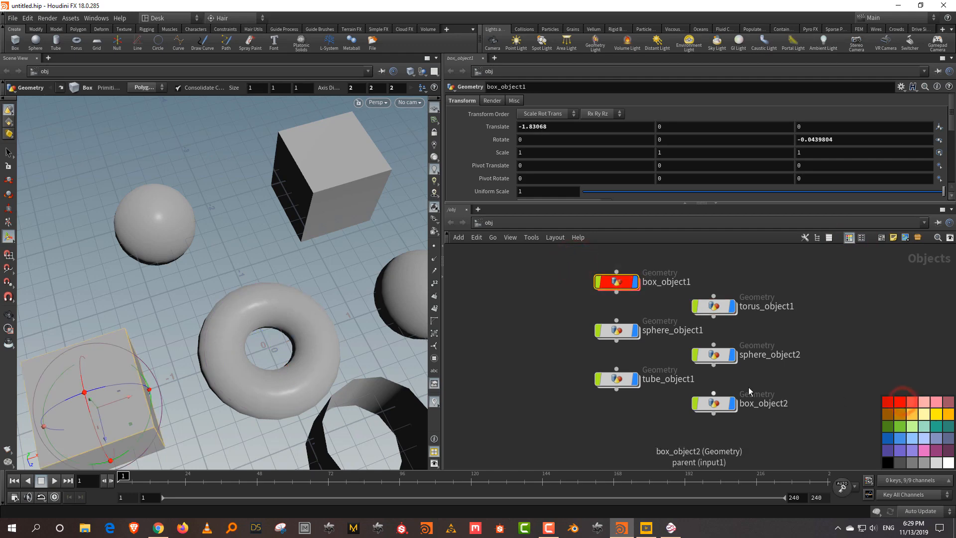
{"action": "left_click_drag", "start_coordinate": [758, 385], "coordinate": [707, 408]}
{"action": "left_click", "coordinate": [936, 426]}
Color the sphere_object1 and tube_object1 nodes yellow, and the torus_object1 and sphere_object2 nodes pink
{"action": "left_click_drag", "start_coordinate": [539, 413], "coordinate": [664, 321]}
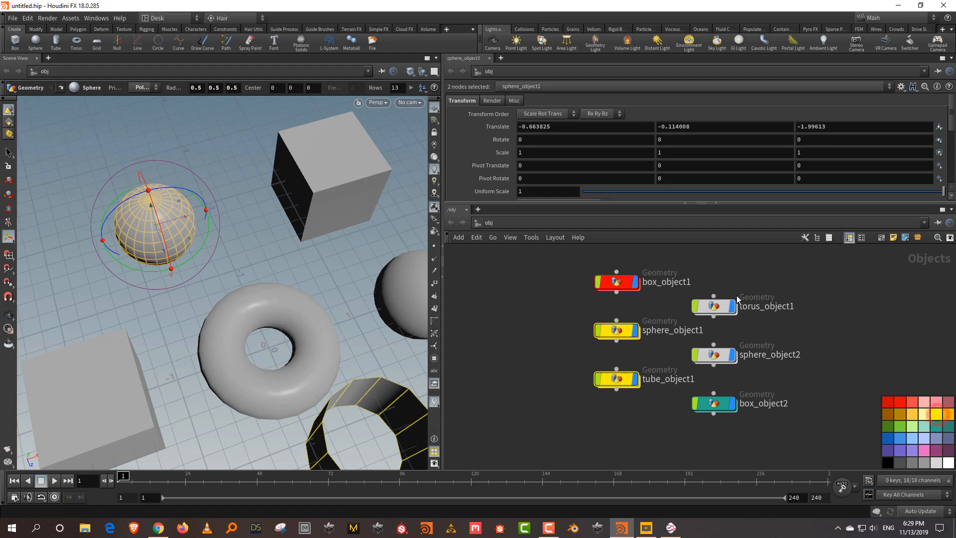
{"action": "left_click_drag", "start_coordinate": [742, 274], "coordinate": [690, 368]}
{"action": "left_click", "coordinate": [924, 451]}
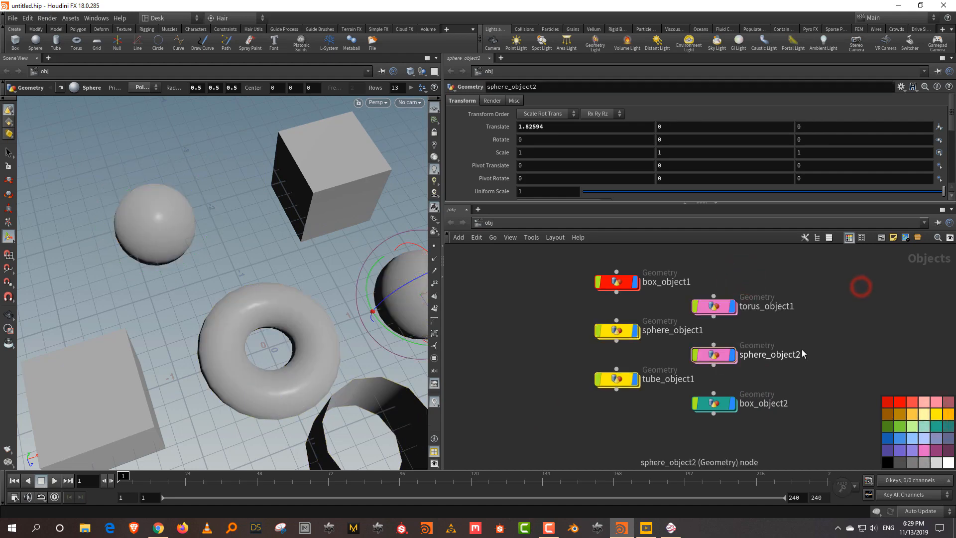
Show the node shape palette and give the sphere_object1 and tube_object1 nodes the rounded-top shape
{"action": "left_click_drag", "start_coordinate": [563, 312], "coordinate": [613, 395]}
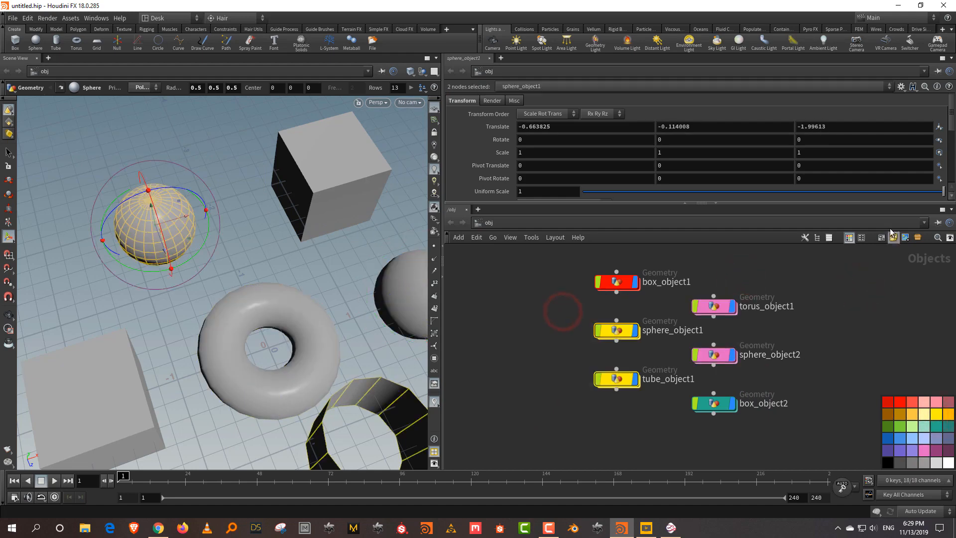
{"action": "left_click", "coordinate": [862, 238]}
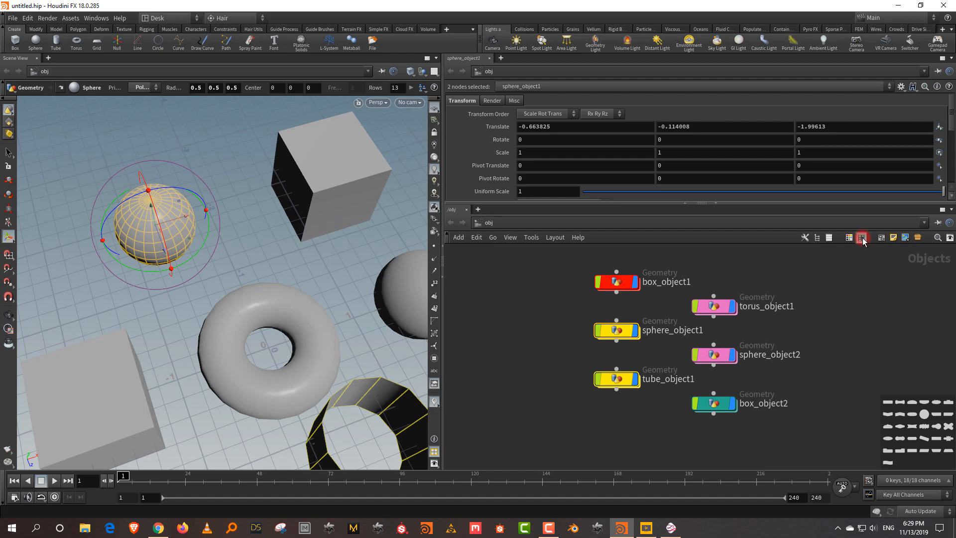
{"action": "left_click", "coordinate": [912, 402]}
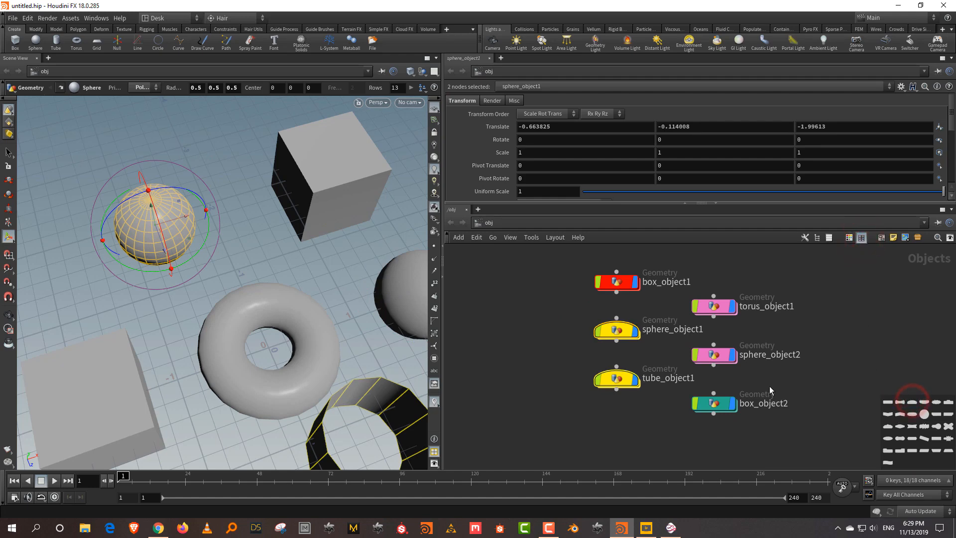
Give the box_object2 node a jagged slanted shape and the torus_object1 node a starburst shape
{"action": "left_click_drag", "start_coordinate": [799, 384], "coordinate": [715, 435]}
{"action": "left_click", "coordinate": [924, 426]}
{"action": "left_click_drag", "start_coordinate": [788, 295], "coordinate": [715, 319]}
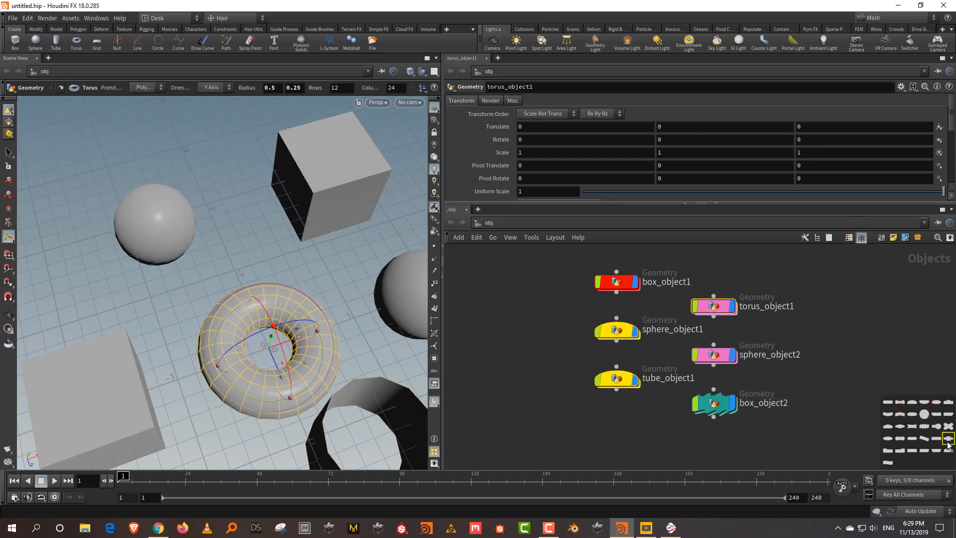
{"action": "left_click", "coordinate": [949, 439]}
Inspect how distinguishable the recolored and reshaped nodes are in the network from far away and up close
{"action": "left_click_drag", "start_coordinate": [561, 256], "coordinate": [691, 319]}
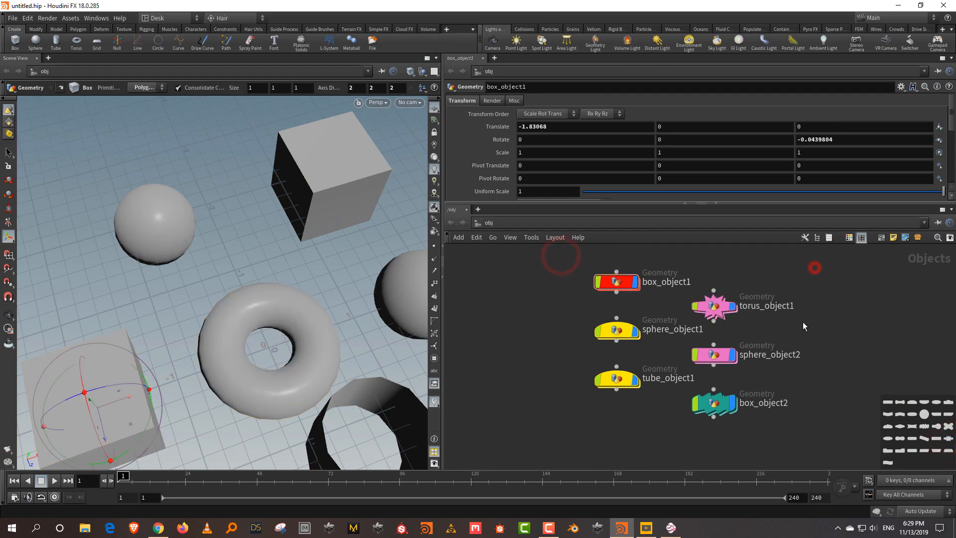
{"action": "scroll", "coordinate": [798, 326], "scroll_direction": "down", "scroll_amount": 8}
{"action": "scroll", "coordinate": [798, 325], "scroll_direction": "down", "scroll_amount": 1}
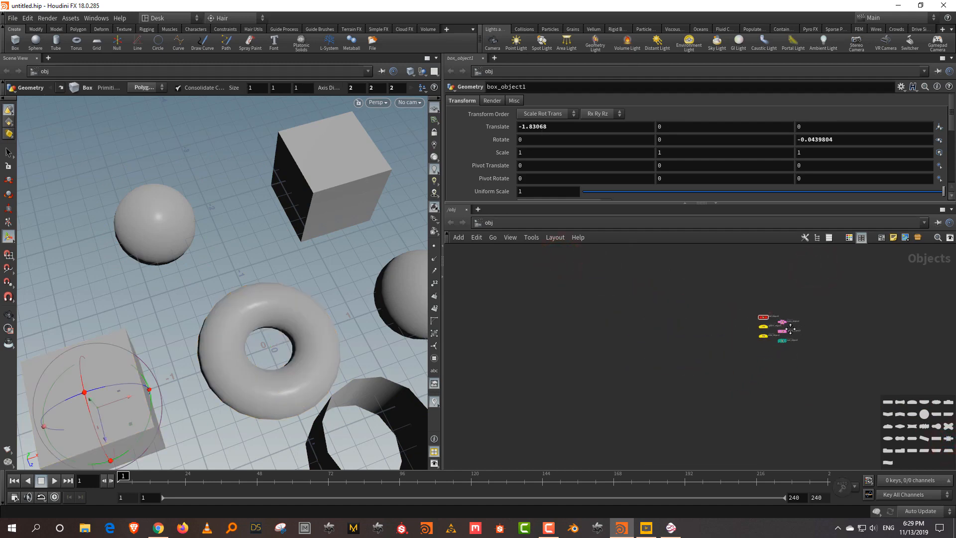
{"action": "middle_click_drag", "start_coordinate": [796, 327], "coordinate": [734, 334]}
{"action": "scroll", "coordinate": [721, 339], "scroll_direction": "up", "scroll_amount": 2}
{"action": "left_click", "coordinate": [814, 310]}
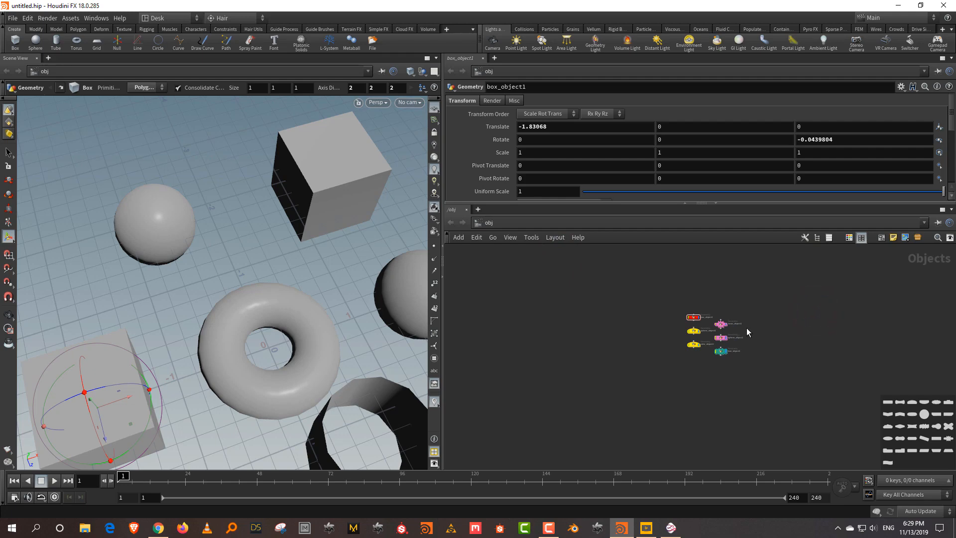
{"action": "scroll", "coordinate": [720, 317], "scroll_direction": "up", "scroll_amount": 6}
{"action": "middle_click_drag", "start_coordinate": [727, 290], "coordinate": [732, 245]}
{"action": "left_click", "coordinate": [913, 291]}
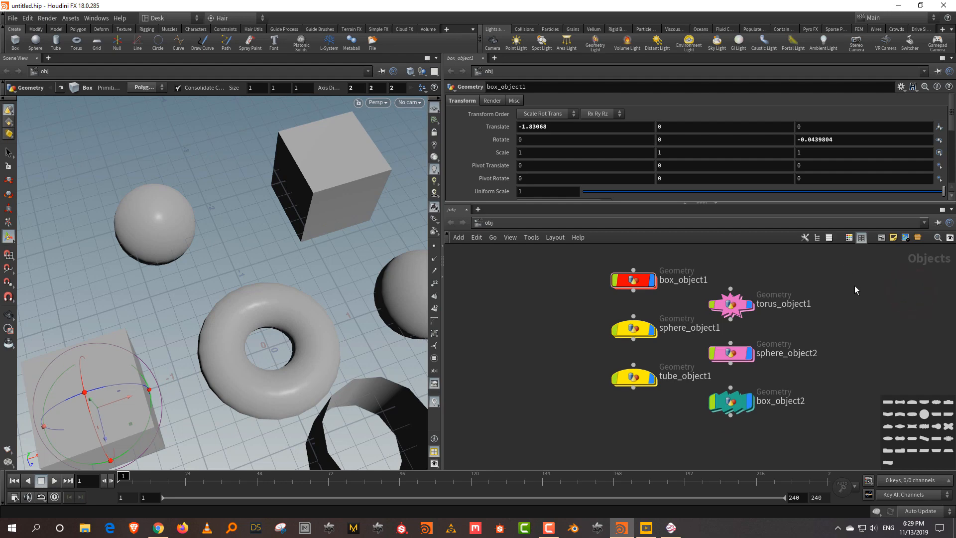
{"action": "left_click_drag", "start_coordinate": [816, 277], "coordinate": [710, 329]}
{"action": "left_click", "coordinate": [827, 318]}
{"action": "middle_click_drag", "start_coordinate": [832, 330], "coordinate": [786, 340]}
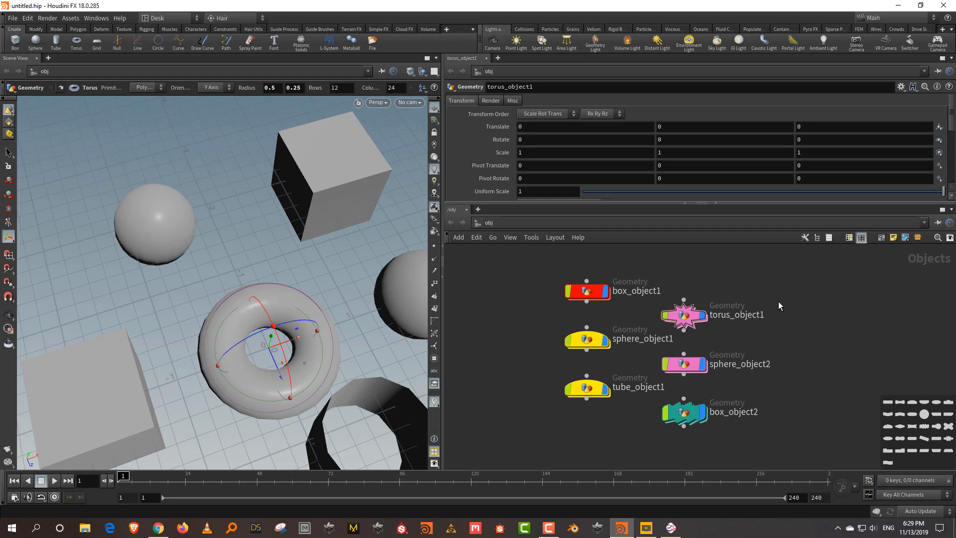
Add a Light node and a Camera node in the empty network area beside the geometry nodes
{"action": "key", "text": "Tab"}
{"action": "type", "text": "ligh"}
{"action": "key", "text": "Return"}
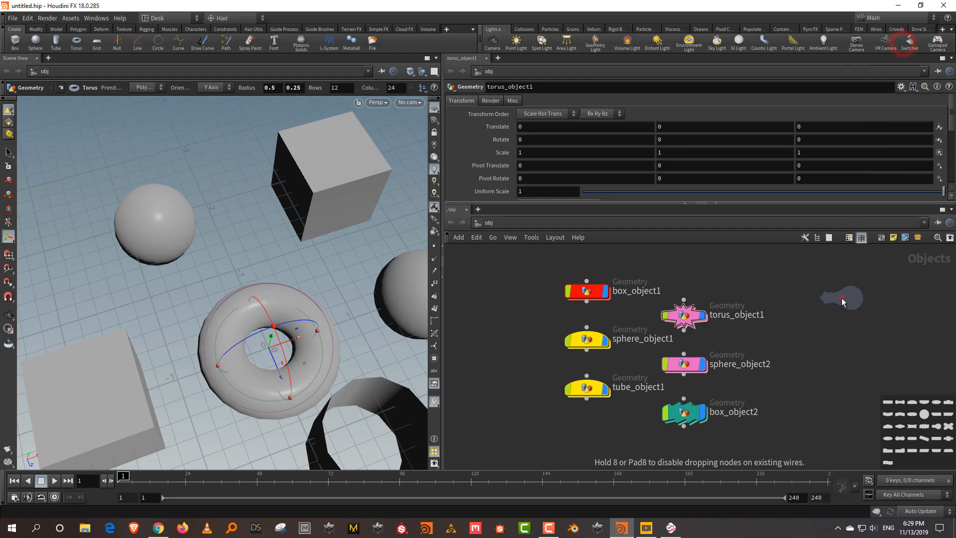
{"action": "left_click", "coordinate": [841, 298]}
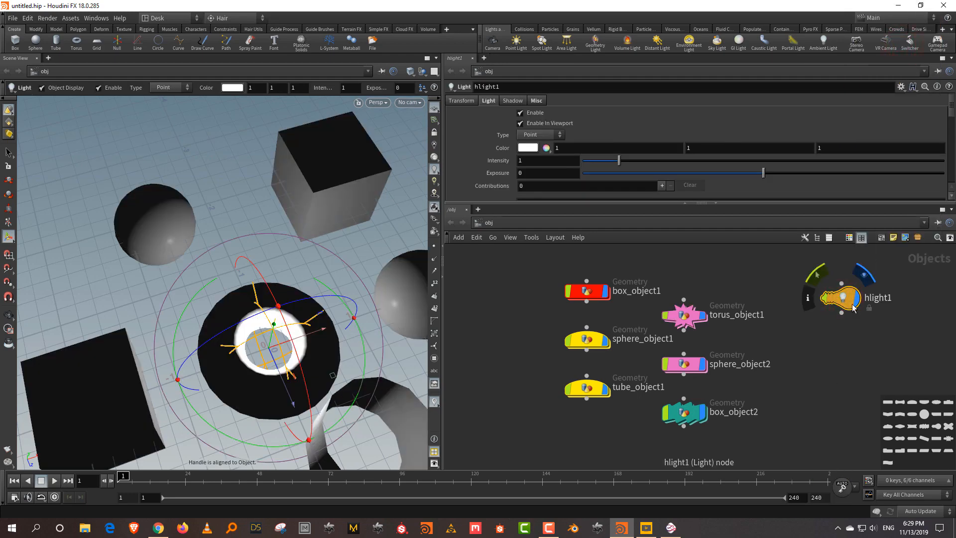
{"action": "key", "text": "Tab"}
{"action": "type", "text": "camer"}
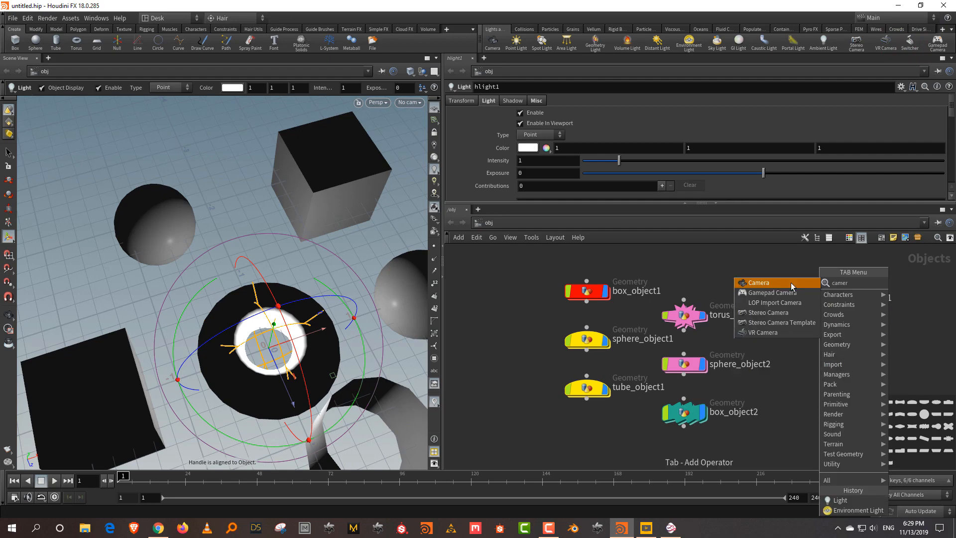
{"action": "key", "text": "Return"}
{"action": "left_click", "coordinate": [819, 389]}
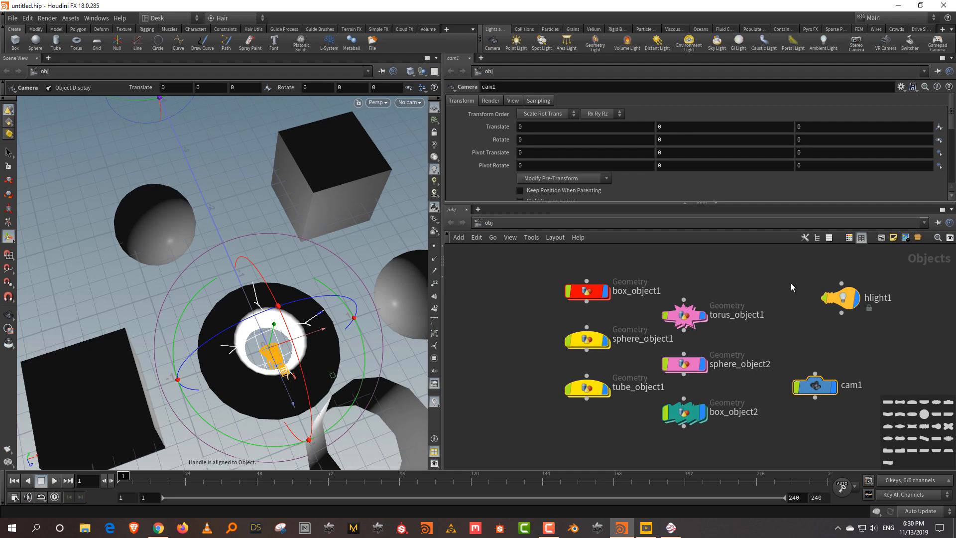
Delete the light and camera nodes from the network
{"action": "left_click_drag", "start_coordinate": [791, 269], "coordinate": [860, 414]}
{"action": "scroll", "coordinate": [826, 404], "scroll_direction": "down", "scroll_amount": 1}
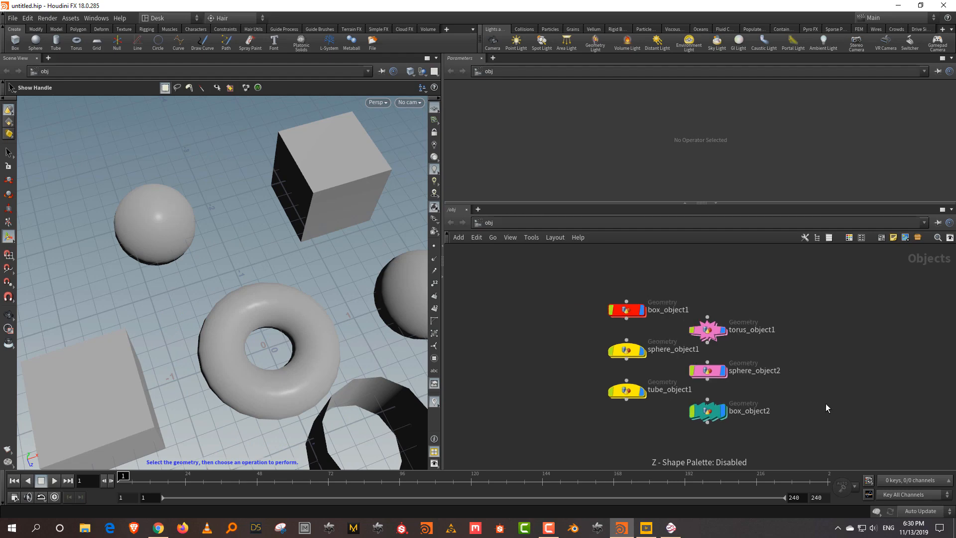
Move the torus_object1, sphere_object2 and box_object2 nodes together farther away from the other three nodes
{"action": "left_click_drag", "start_coordinate": [795, 320], "coordinate": [691, 443]}
{"action": "left_click_drag", "start_coordinate": [712, 366], "coordinate": [836, 374]}
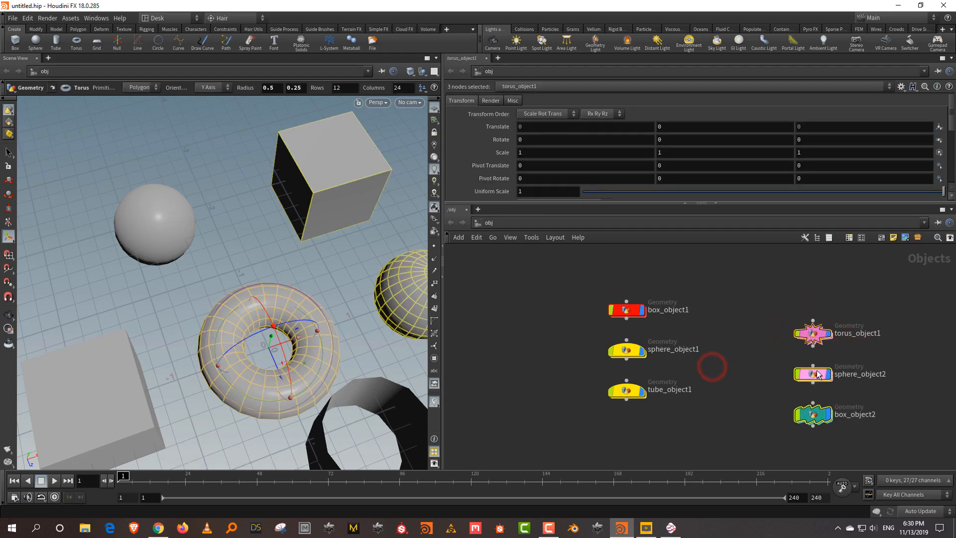
Move box_object1, sphere_object1 and tube_object1 together away from the other nodes and enclose them in a network box
{"action": "left_click_drag", "start_coordinate": [667, 305], "coordinate": [598, 419]}
{"action": "left_click_drag", "start_coordinate": [627, 354], "coordinate": [602, 371]}
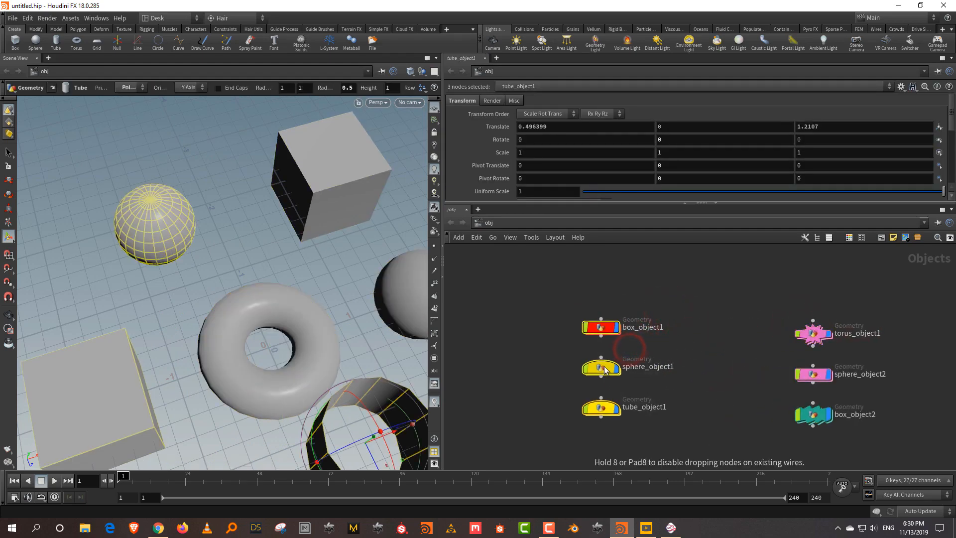
{"action": "scroll", "coordinate": [718, 367], "scroll_direction": "up", "scroll_amount": 1}
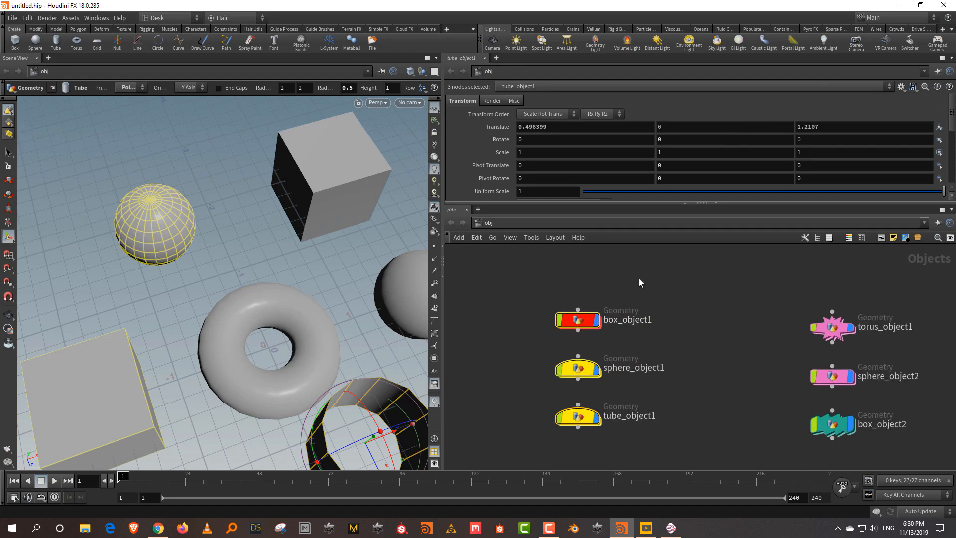
{"action": "left_click_drag", "start_coordinate": [639, 272], "coordinate": [509, 457]}
{"action": "left_click", "coordinate": [881, 238]}
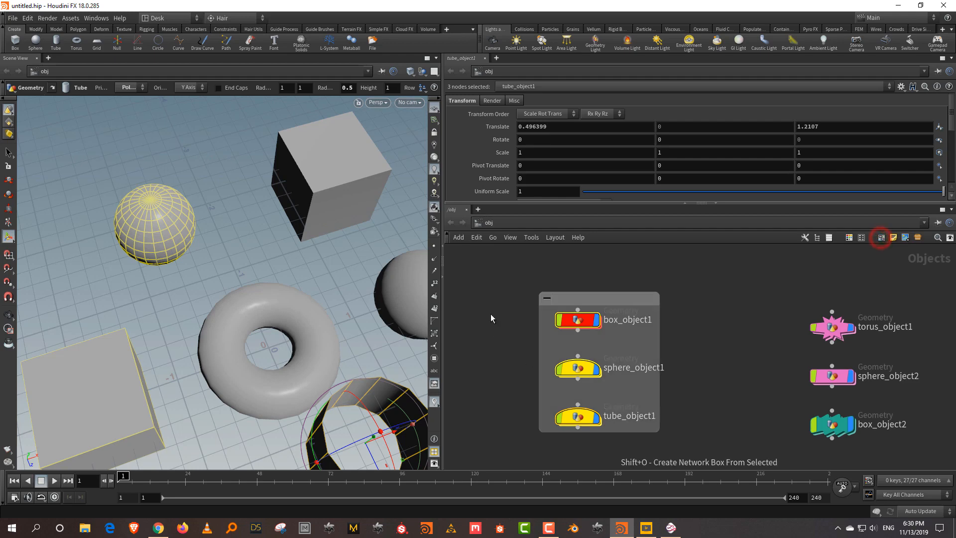
Title the network box around box_object1, sphere_object1 and tube_object1 "objects1"
{"action": "double_click", "coordinate": [590, 299]}
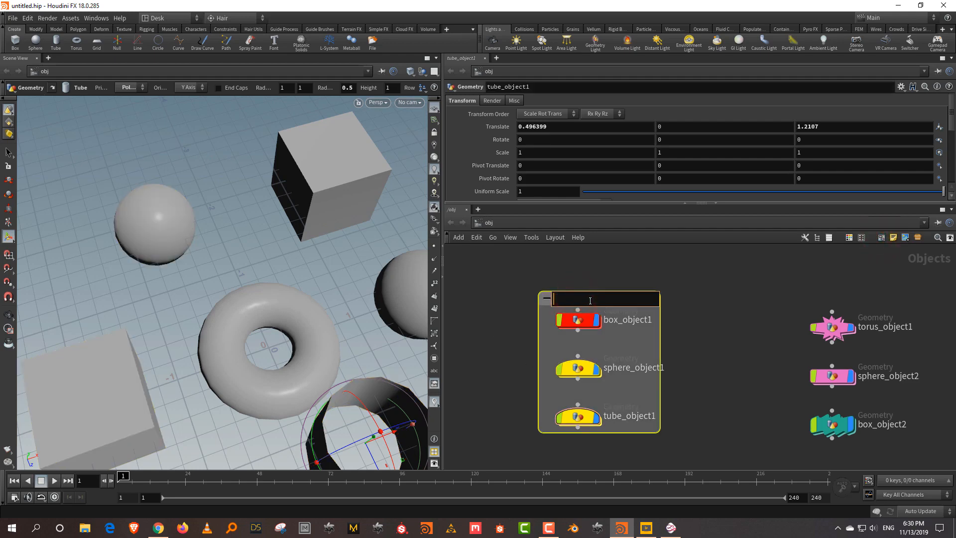
{"action": "type", "text": "objects1"}
{"action": "key", "text": "Return"}
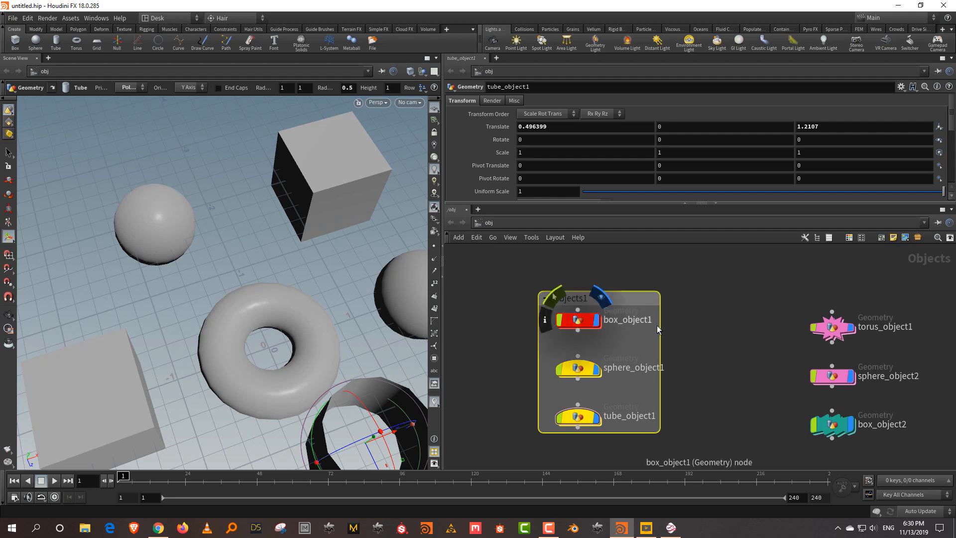
Enclose torus_object1, sphere_object2 and box_object2 in a second network box titled "objects2"
{"action": "left_click_drag", "start_coordinate": [829, 354], "coordinate": [846, 443]}
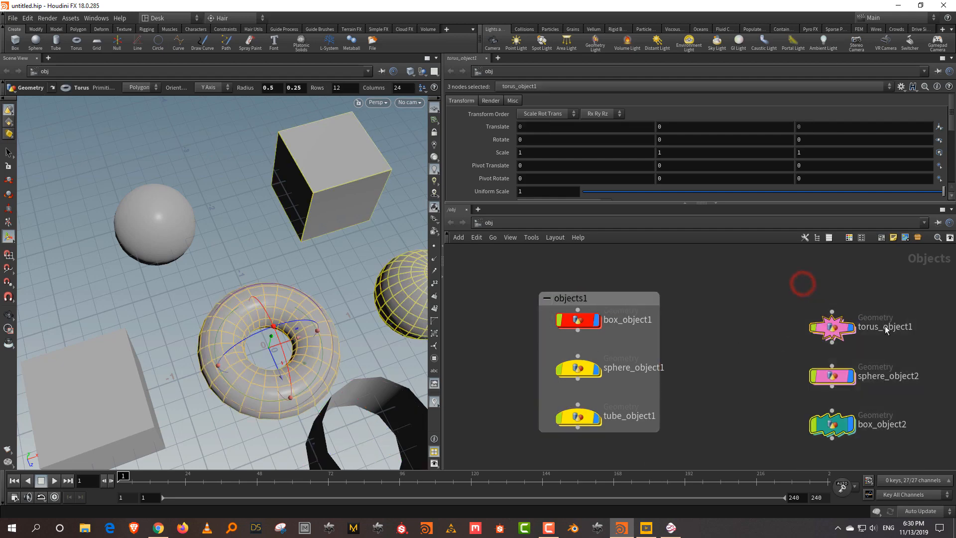
{"action": "left_click", "coordinate": [881, 239]}
{"action": "double_click", "coordinate": [842, 301]}
{"action": "type", "text": "o"}
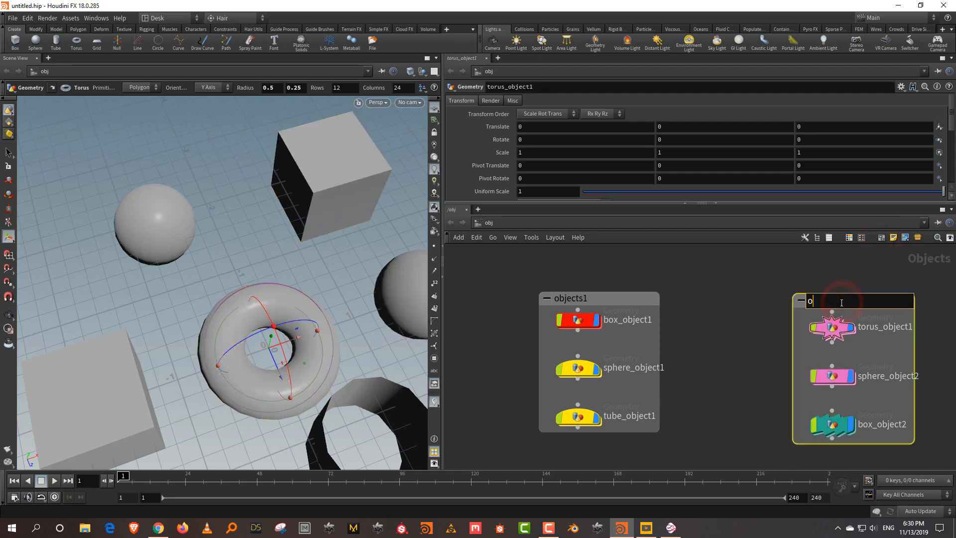
{"action": "type", "text": "bjects2"}
{"action": "key", "text": "Return"}
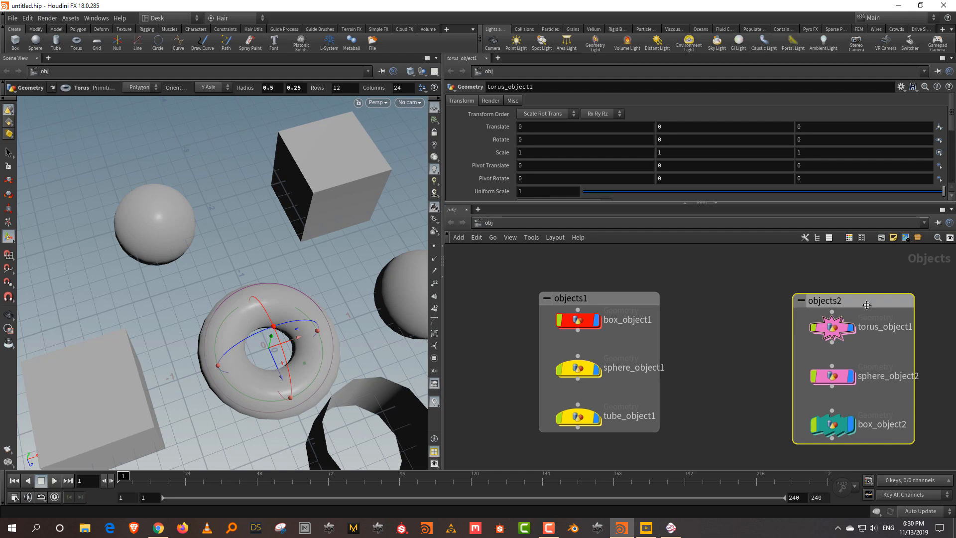
Color the objects2 network box red and the objects1 network box blue from the color palette
{"action": "key", "text": "c"}
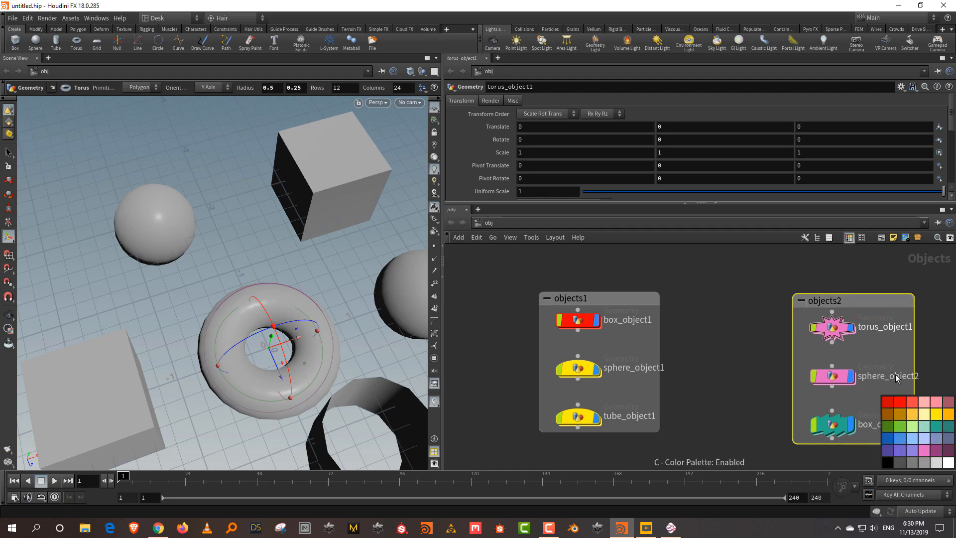
{"action": "left_click", "coordinate": [915, 404]}
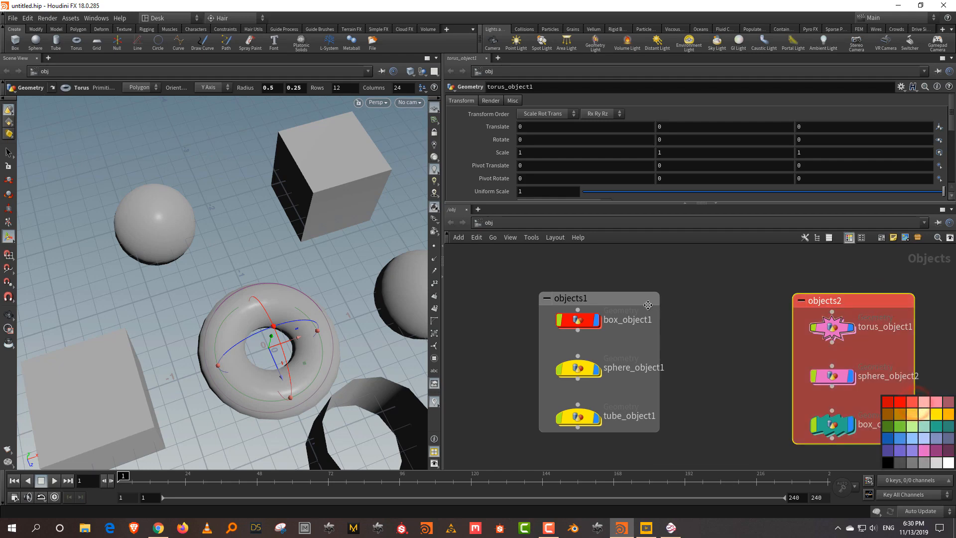
{"action": "left_click", "coordinate": [634, 296]}
{"action": "left_click", "coordinate": [898, 438]}
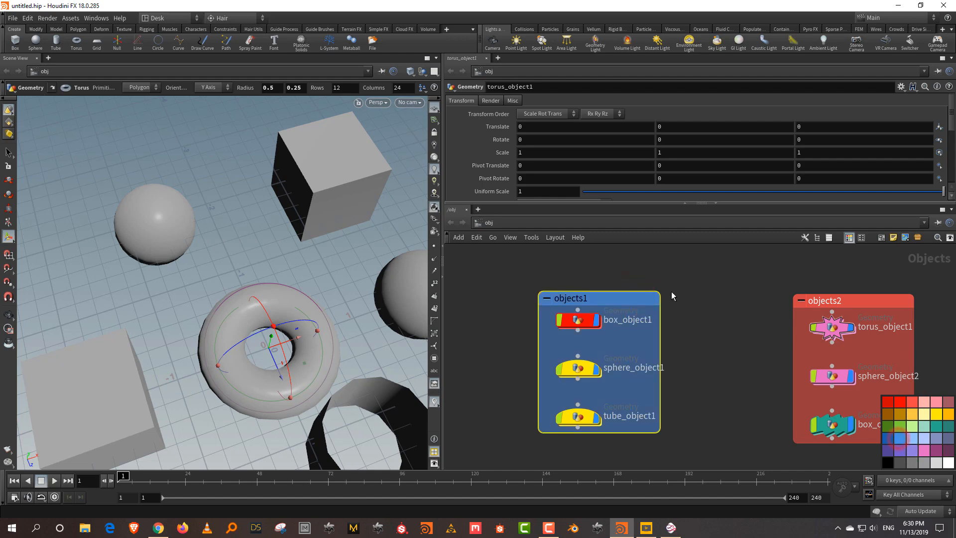
Move the objects2 network box closer to the objects1 box and hide the color palette
{"action": "left_click", "coordinate": [708, 314]}
{"action": "key", "text": "h"}
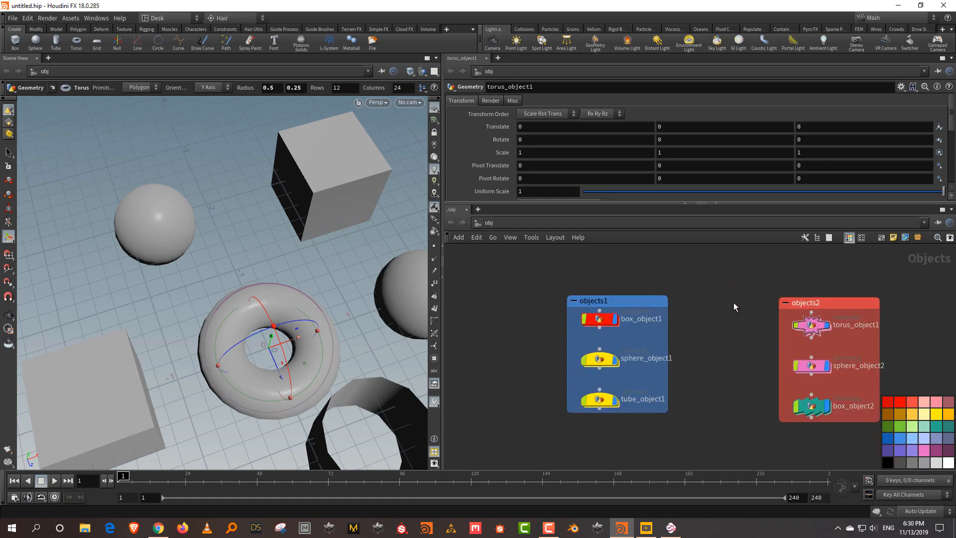
{"action": "left_click_drag", "start_coordinate": [832, 302], "coordinate": [830, 300]}
{"action": "key", "text": "c"}
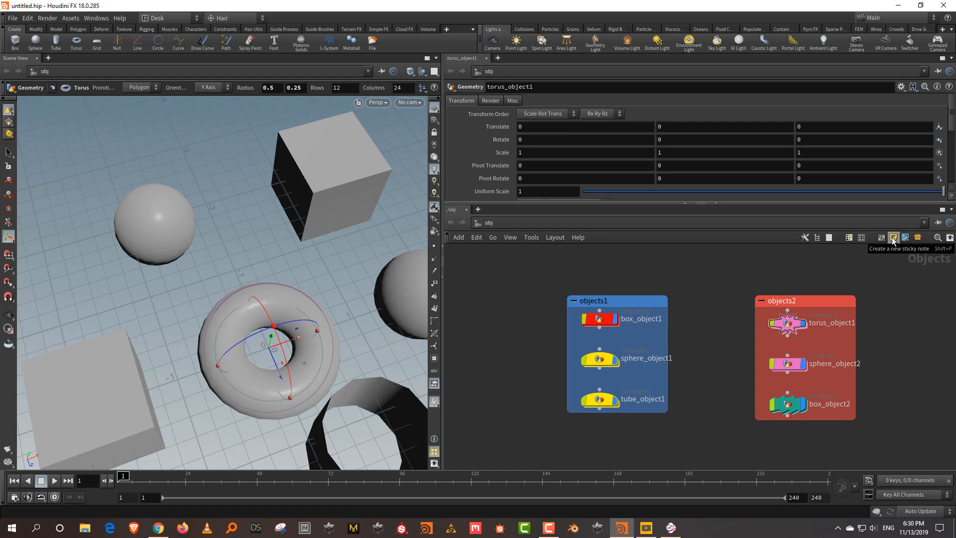
Add a sticky note beside the objects2 network box and write "Test scene" in it
{"action": "middle_click_drag", "start_coordinate": [896, 329], "coordinate": [808, 349]}
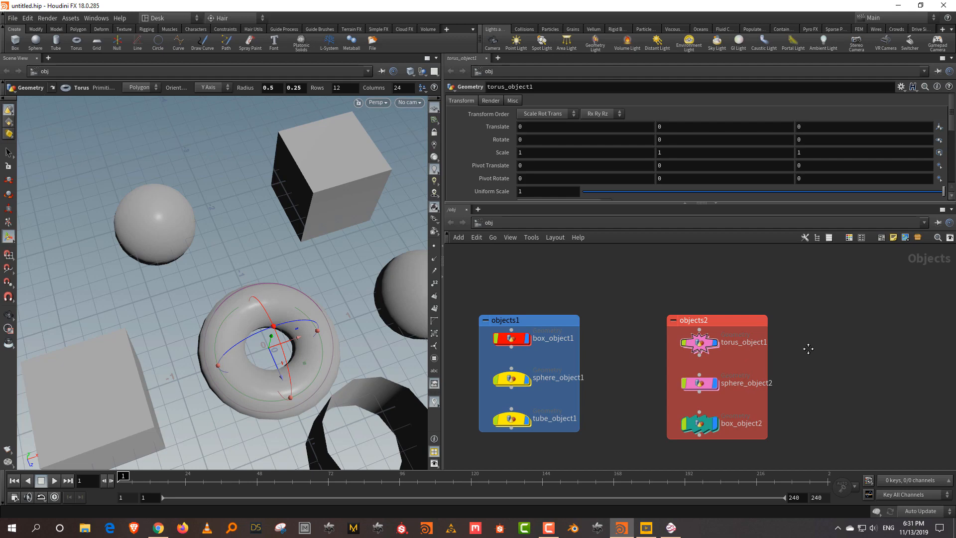
{"action": "left_click", "coordinate": [889, 238]}
{"action": "left_click_drag", "start_coordinate": [759, 259], "coordinate": [856, 315]}
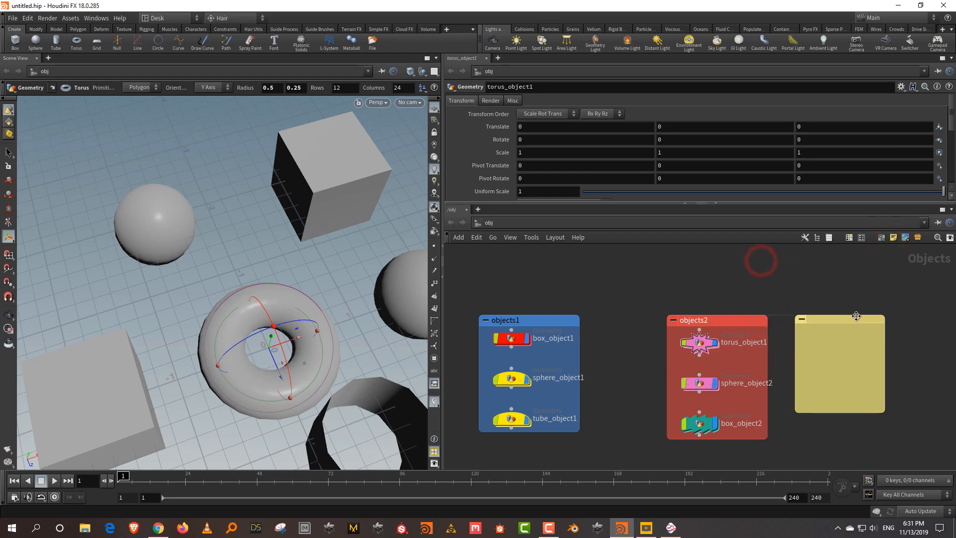
{"action": "left_click", "coordinate": [838, 334]}
{"action": "type", "text": "Test scene"}
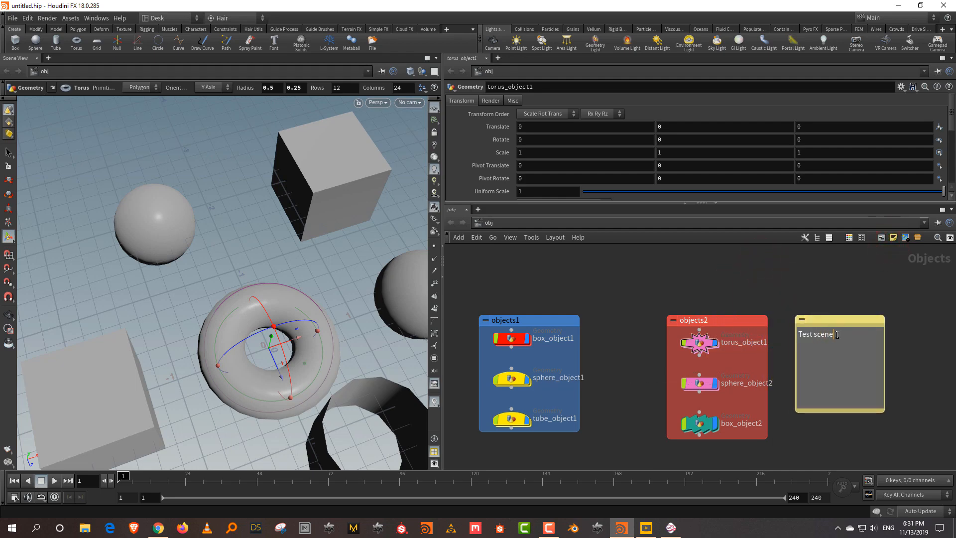
{"action": "left_click", "coordinate": [841, 283]}
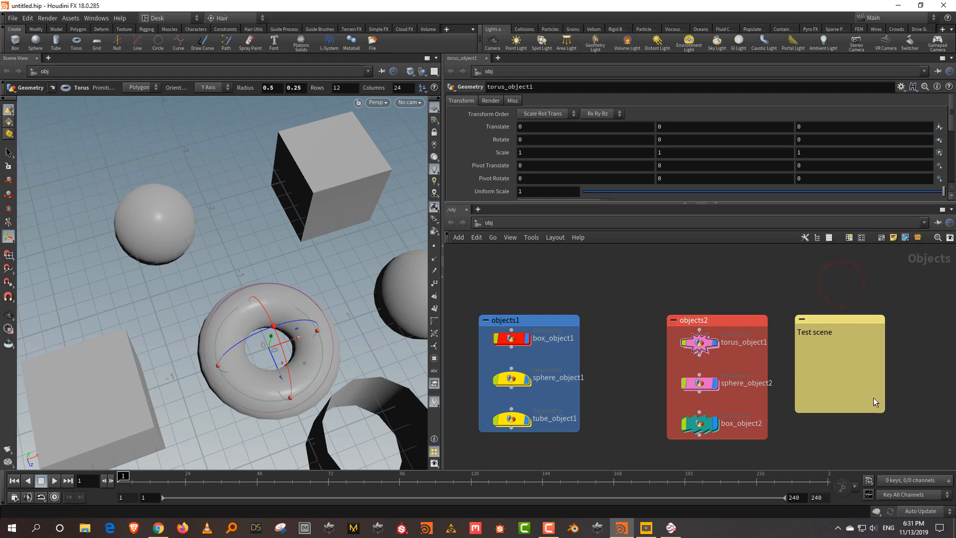
Shrink the sticky note so it fits closely around its text
{"action": "left_click_drag", "start_coordinate": [886, 411], "coordinate": [866, 353]}
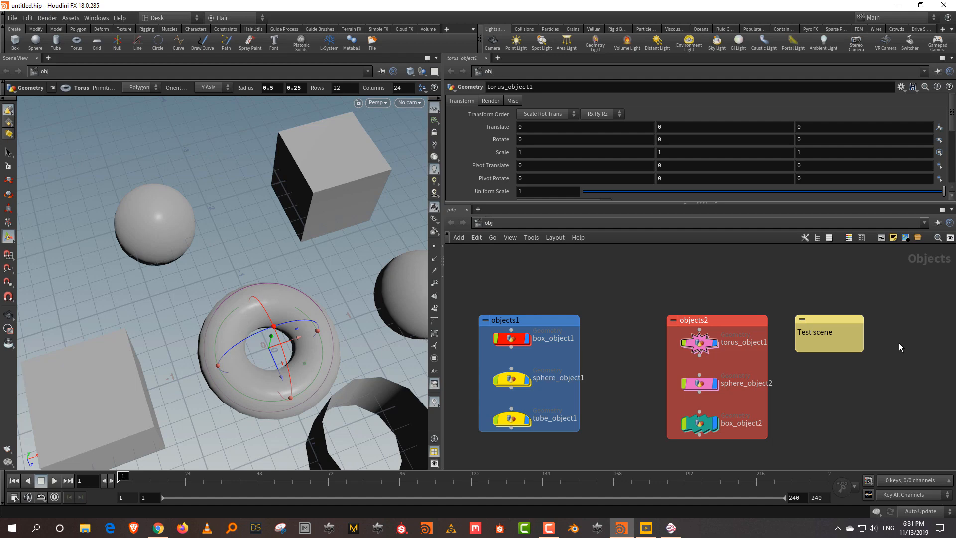
{"action": "scroll", "coordinate": [899, 318], "scroll_direction": "down", "scroll_amount": 1}
{"action": "scroll", "coordinate": [825, 284], "scroll_direction": "up", "scroll_amount": 1}
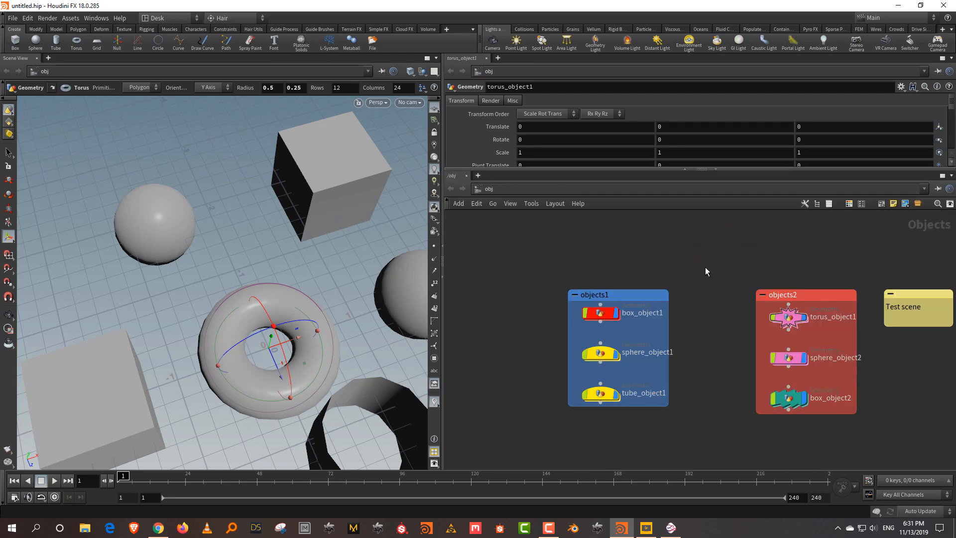
Delete the sticky note and both network boxes, keeping the nodes inside them
{"action": "left_click", "coordinate": [933, 250]}
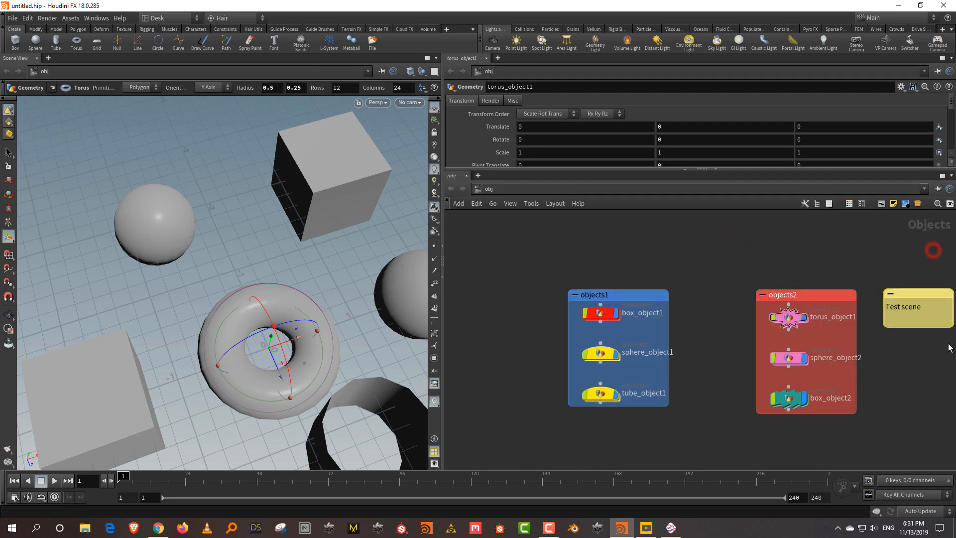
{"action": "key", "text": "Delete"}
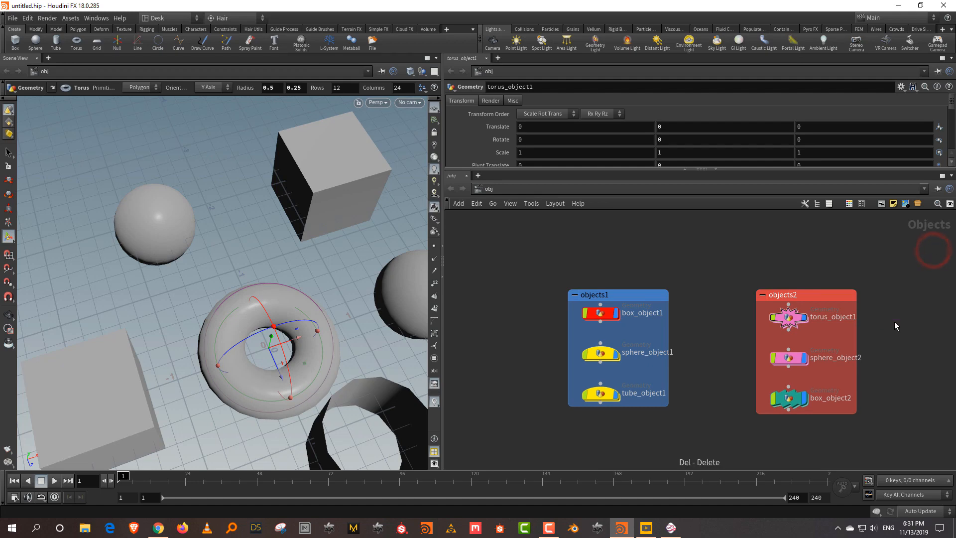
{"action": "left_click", "coordinate": [822, 298]}
{"action": "key", "text": "Delete"}
{"action": "left_click", "coordinate": [628, 291]}
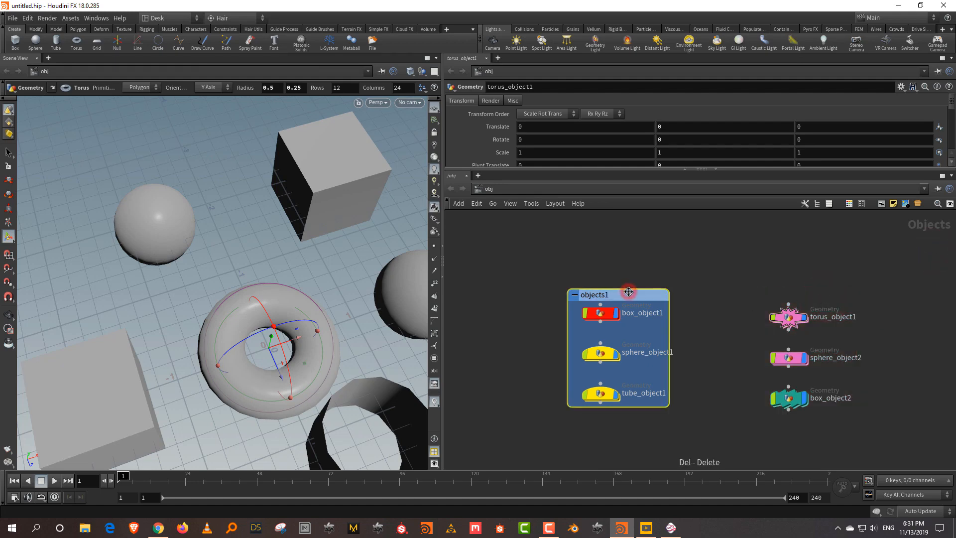
{"action": "key", "text": "Delete"}
Move torus_object1, sphere_object2 and box_object2 together closer to the other three nodes and level with them
{"action": "left_click_drag", "start_coordinate": [712, 275], "coordinate": [833, 423]}
{"action": "left_click_drag", "start_coordinate": [796, 321], "coordinate": [773, 317]}
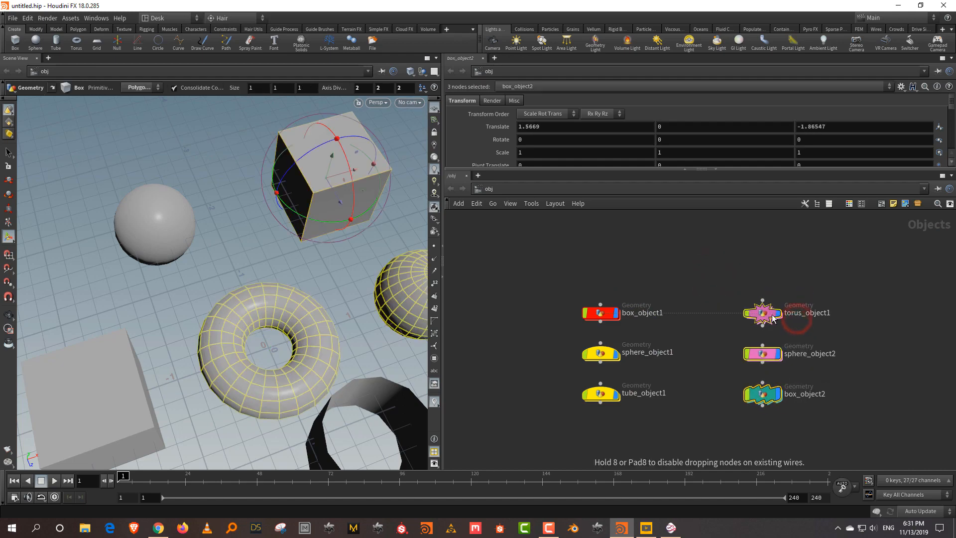
{"action": "left_click", "coordinate": [688, 272]}
Undo the last node move and the deletion of the objects1 network box
{"action": "key", "text": "ctrl+z"}
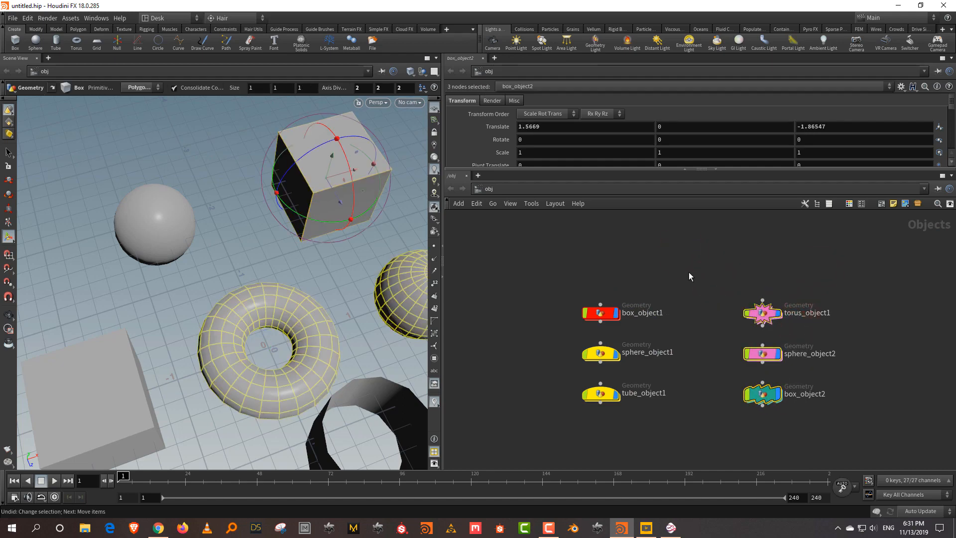
{"action": "key", "text": "ctrl+z"}
{"action": "key", "text": "ctrl+z"}
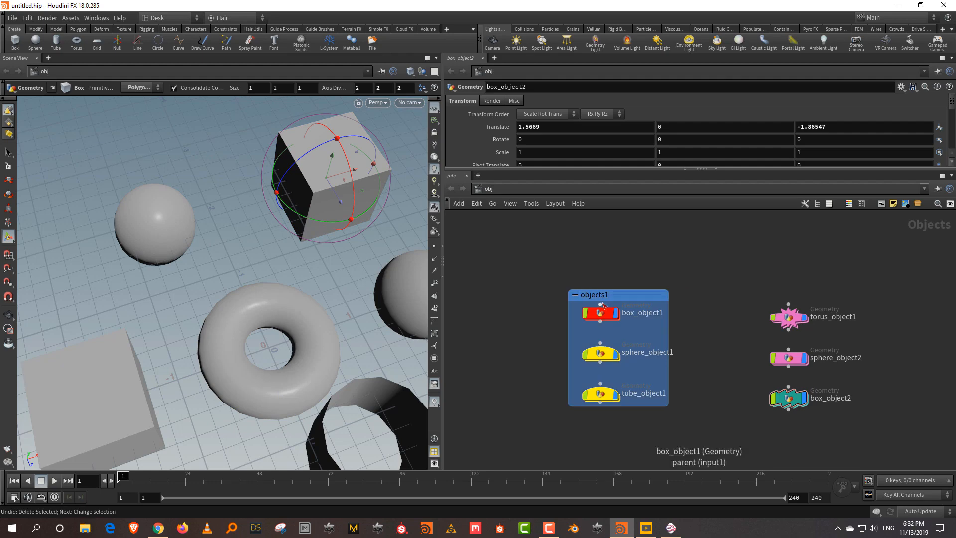
Collapse the objects1 network box to its title bar, shift it slightly and expand it again
{"action": "left_click", "coordinate": [576, 294]}
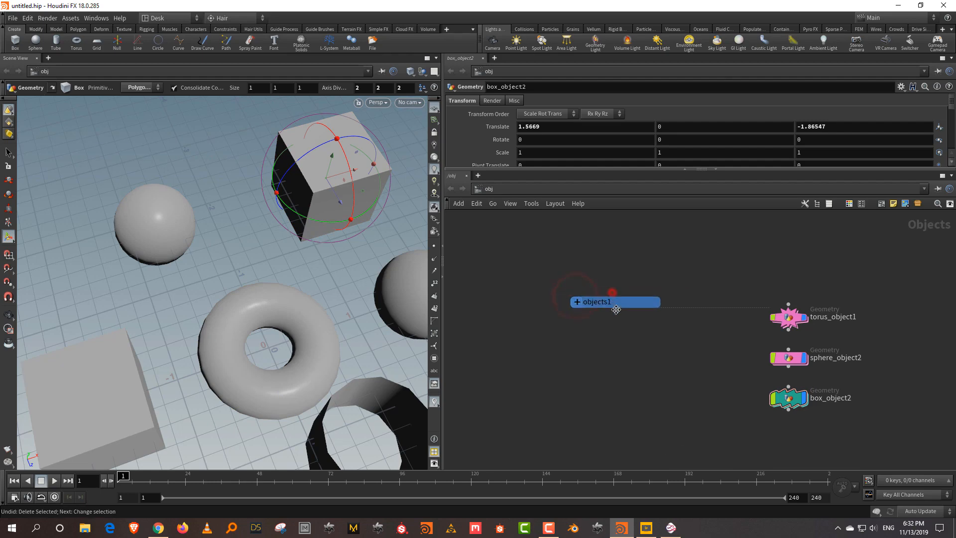
{"action": "left_click_drag", "start_coordinate": [616, 310], "coordinate": [619, 321]}
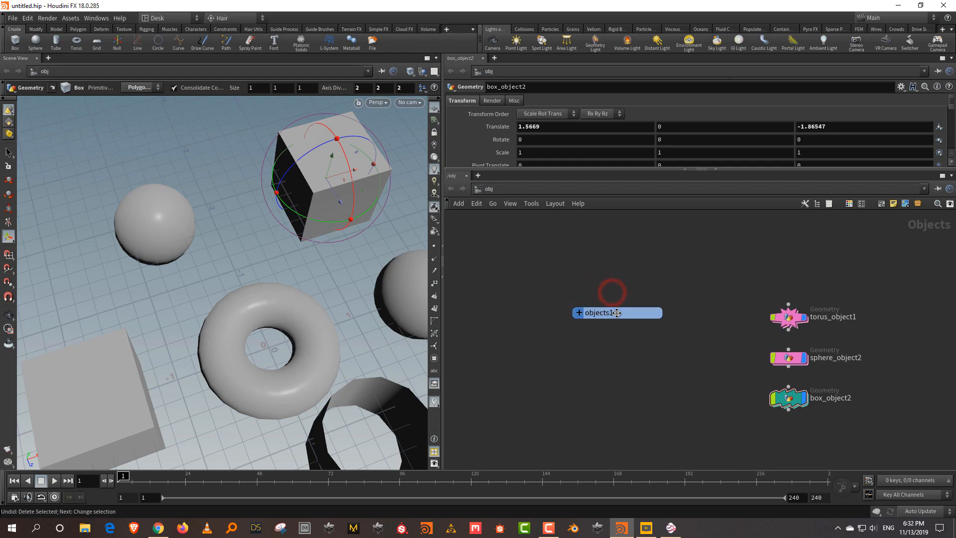
{"action": "left_click", "coordinate": [580, 316]}
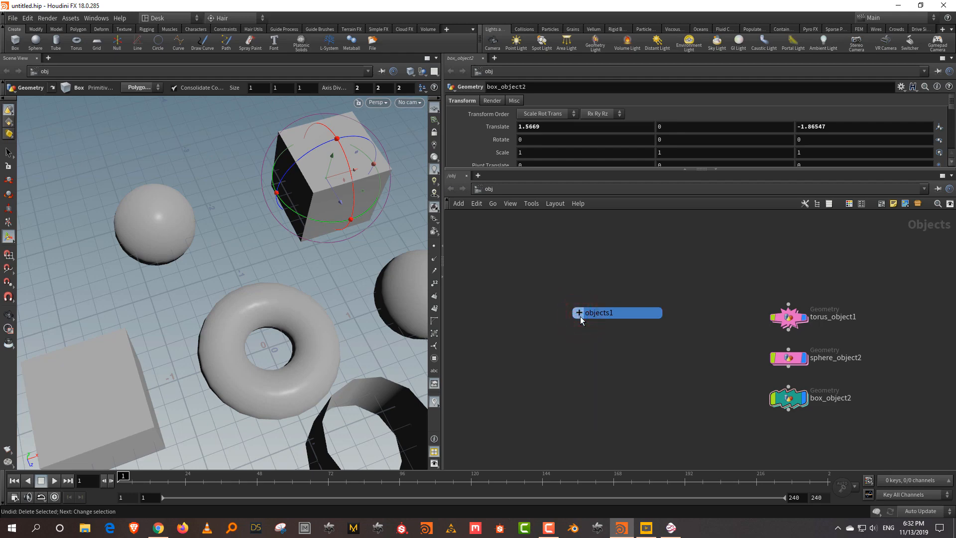
{"action": "left_click", "coordinate": [580, 316]}
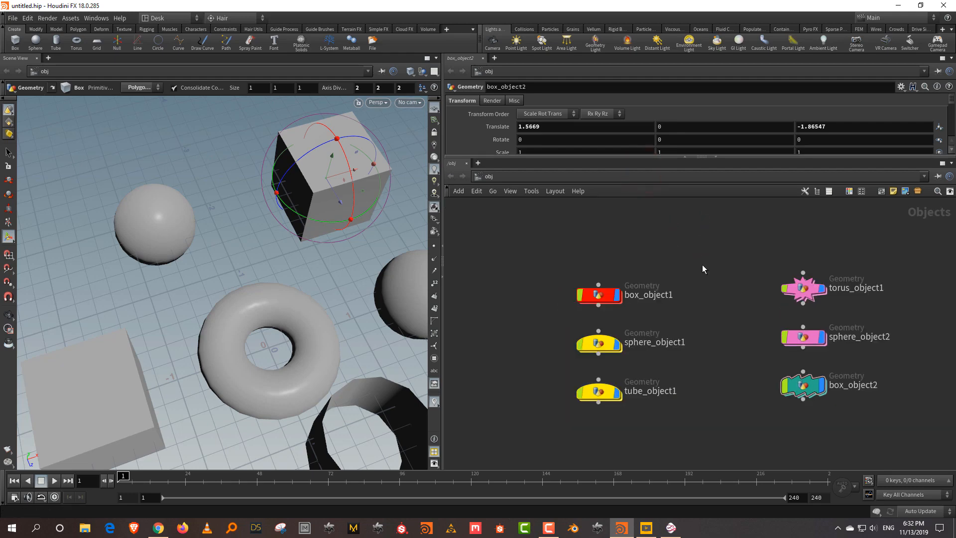
Scatter the six geometry nodes individually so they lie far apart across the network
{"action": "scroll", "coordinate": [702, 269], "scroll_direction": "down", "scroll_amount": 3}
{"action": "key", "text": "h"}
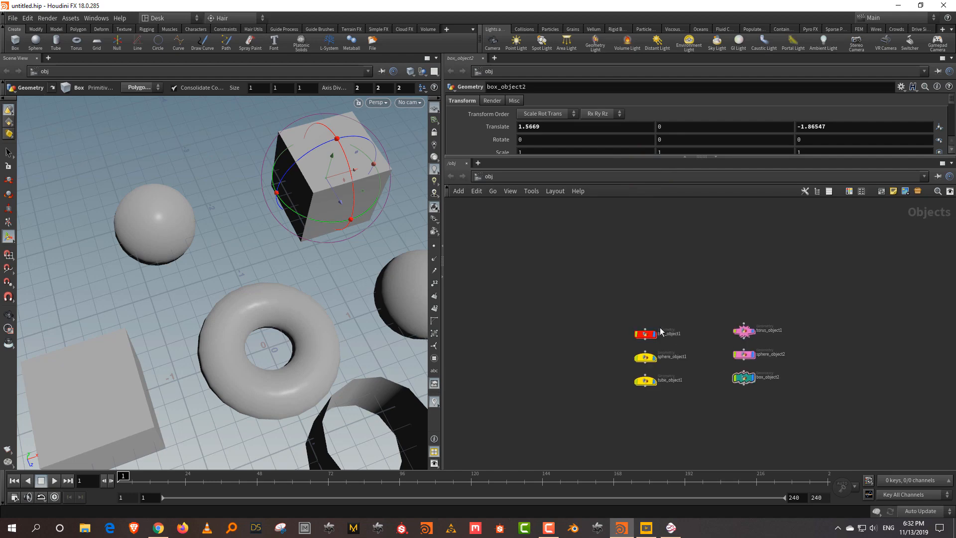
{"action": "left_click_drag", "start_coordinate": [650, 337], "coordinate": [599, 293]}
{"action": "left_click_drag", "start_coordinate": [749, 330], "coordinate": [821, 308]}
{"action": "left_click_drag", "start_coordinate": [751, 379], "coordinate": [812, 427]}
{"action": "left_click_drag", "start_coordinate": [648, 382], "coordinate": [595, 416]}
{"action": "left_click_drag", "start_coordinate": [745, 353], "coordinate": [729, 379]}
{"action": "left_click_drag", "start_coordinate": [639, 357], "coordinate": [660, 337]}
Look up the scene's nodes with Fast Find Node, dismiss it without choosing one, and return to an overview of all nodes
{"action": "scroll", "coordinate": [684, 357], "scroll_direction": "up", "scroll_amount": 2}
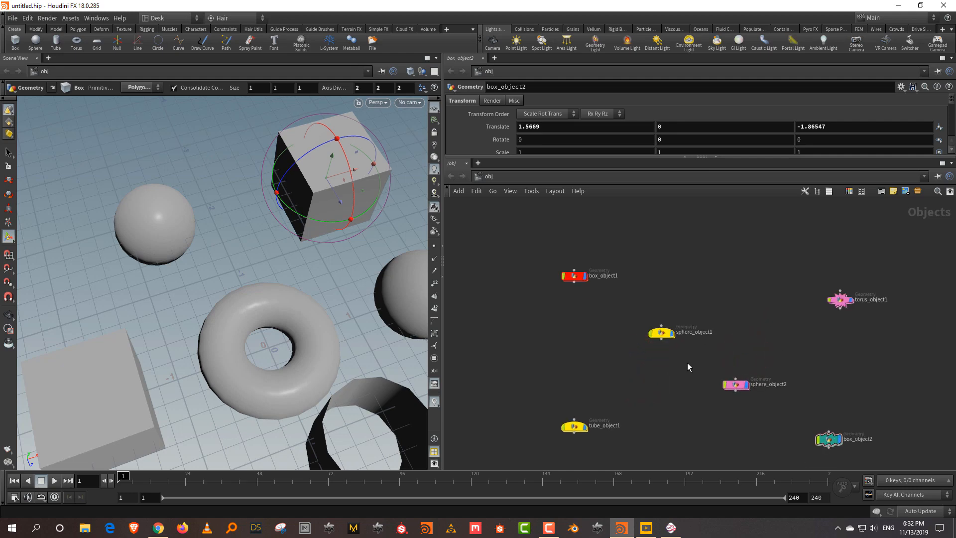
{"action": "scroll", "coordinate": [678, 392], "scroll_direction": "up", "scroll_amount": 2}
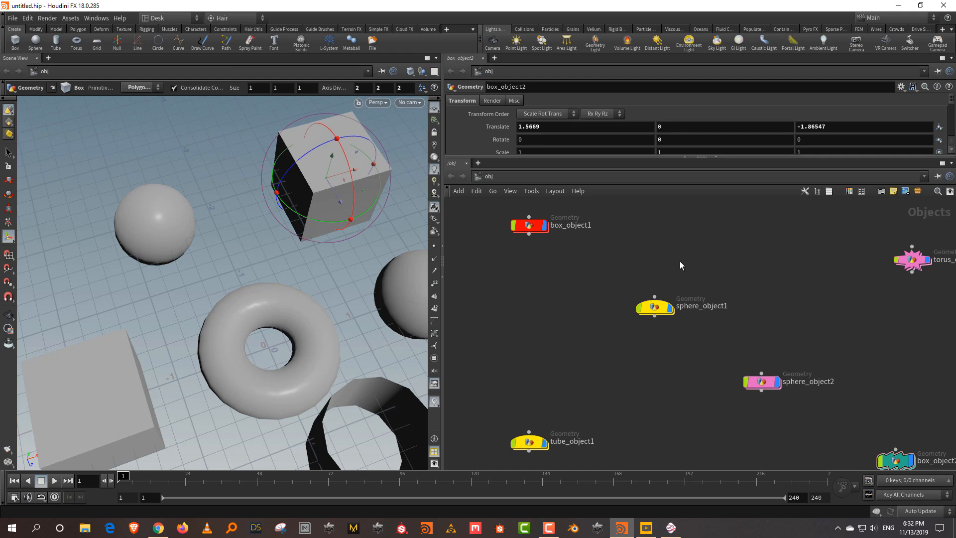
{"action": "key", "text": "shift+slash"}
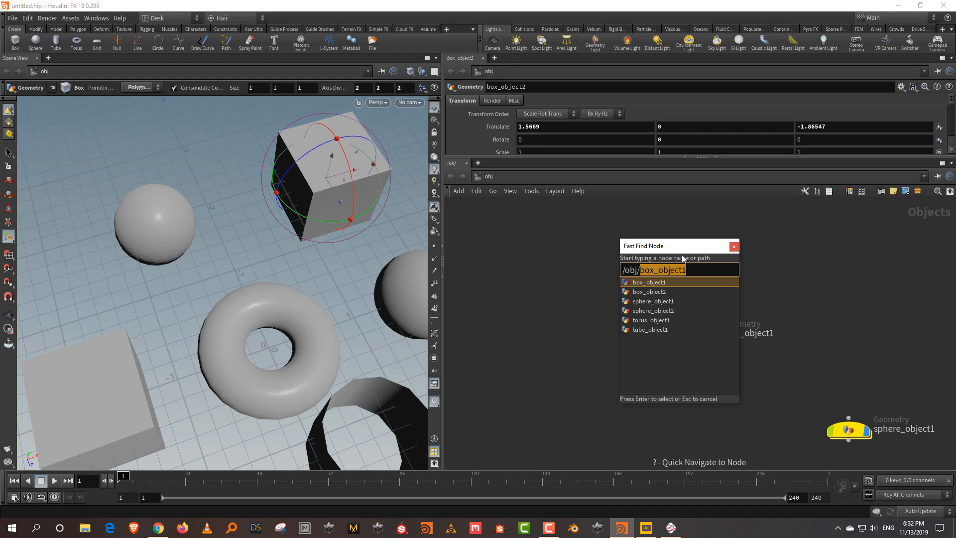
{"action": "left_click", "coordinate": [733, 246]}
{"action": "left_click", "coordinate": [798, 274]}
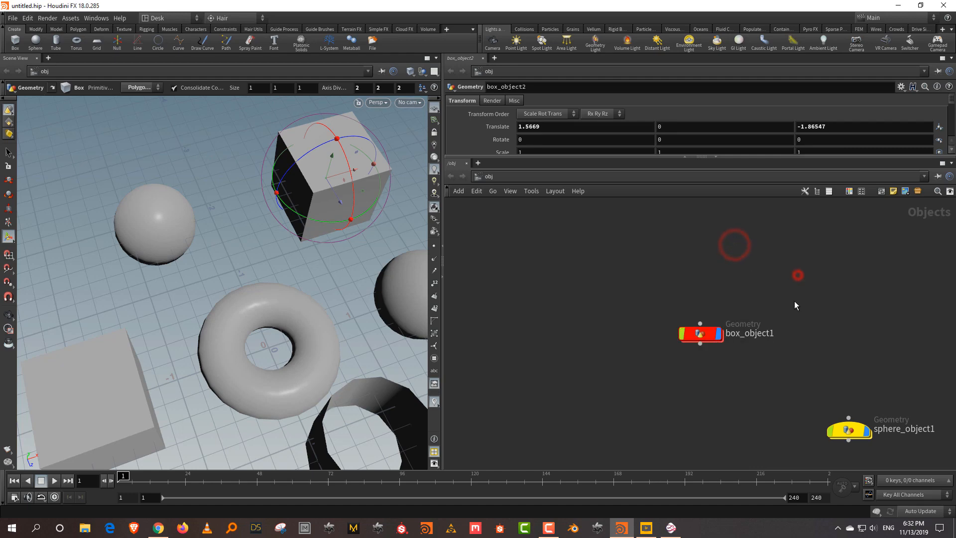
{"action": "middle_click_drag", "start_coordinate": [795, 300], "coordinate": [639, 252]}
{"action": "scroll", "coordinate": [688, 274], "scroll_direction": "down", "scroll_amount": 6}
{"action": "scroll", "coordinate": [724, 304], "scroll_direction": "up", "scroll_amount": 3}
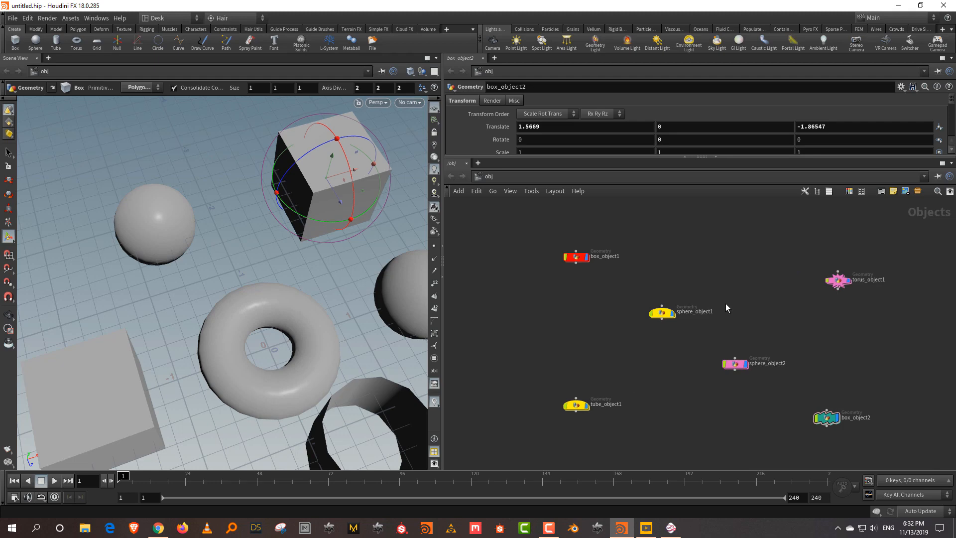
Locate sphere_object1 and sphere_object2 in the network with Fast Find Node and move the finder clear of the network view
{"action": "key", "text": "shift+slash"}
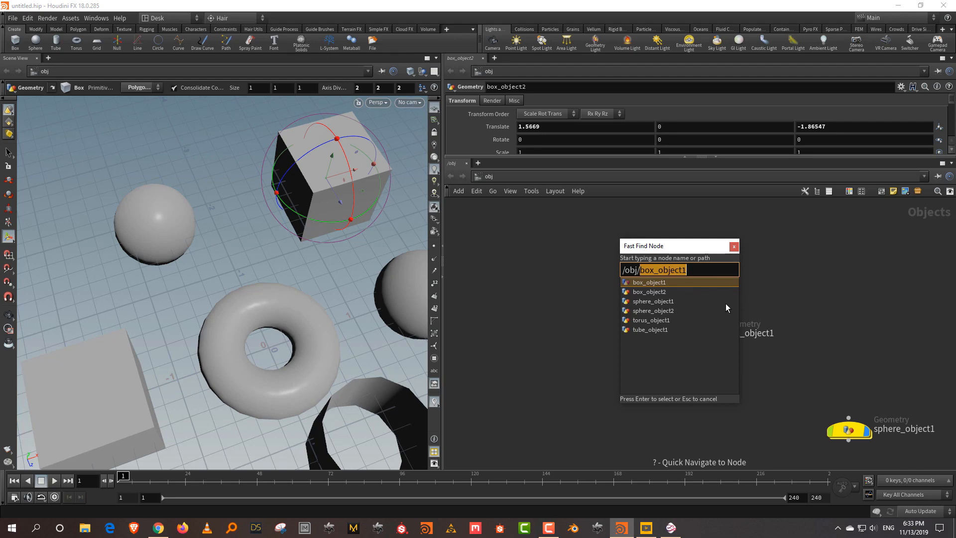
{"action": "key", "text": "BackSpace"}
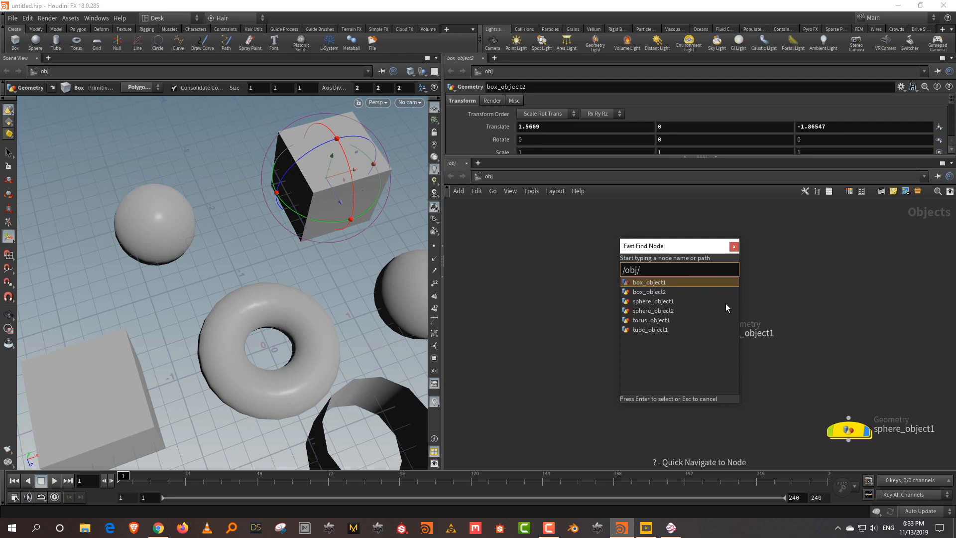
{"action": "type", "text": "sphere_object1"}
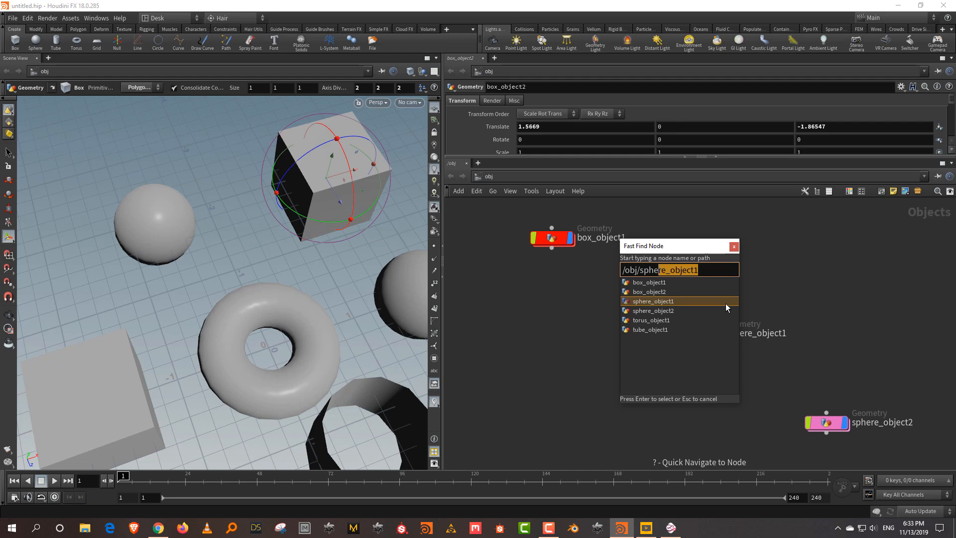
{"action": "key", "text": "Tab"}
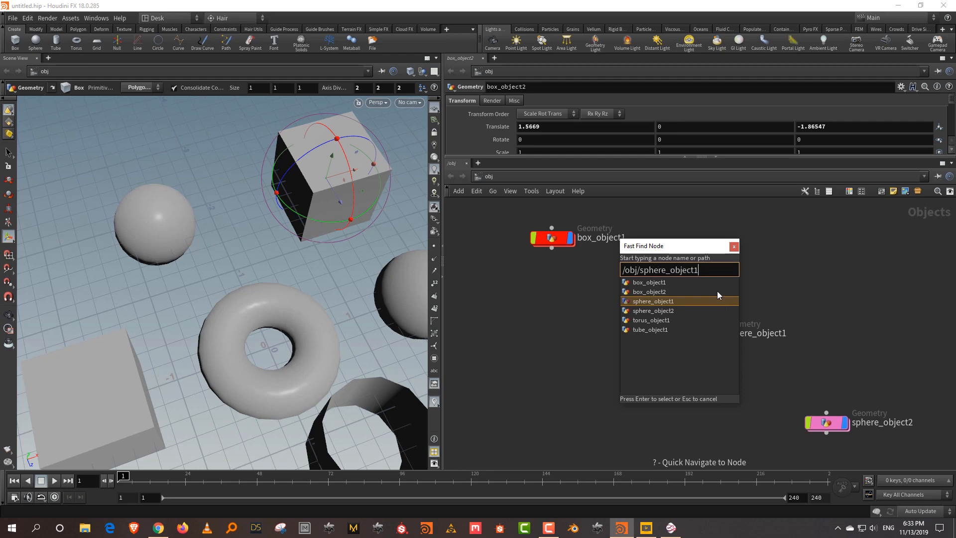
{"action": "type", "text": "2"}
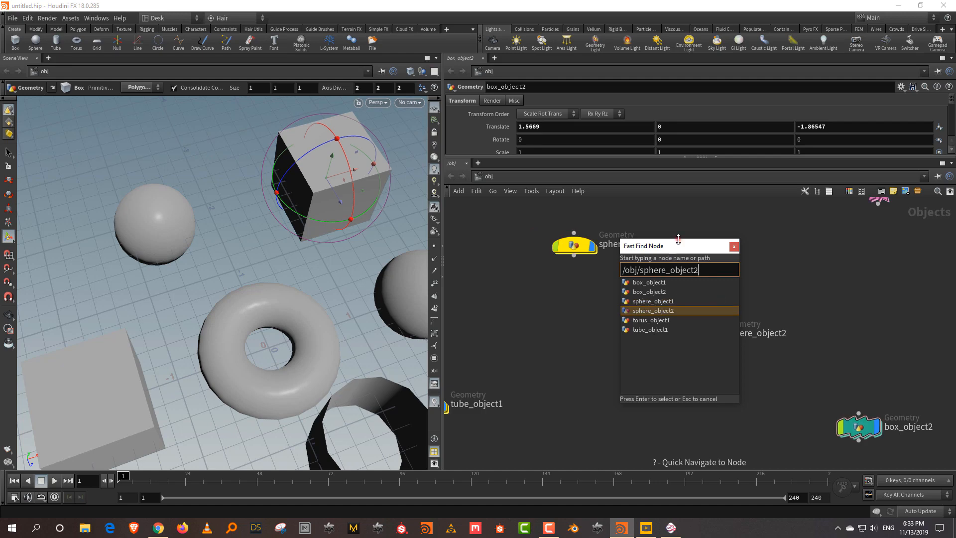
{"action": "left_click_drag", "start_coordinate": [677, 245], "coordinate": [259, 207]}
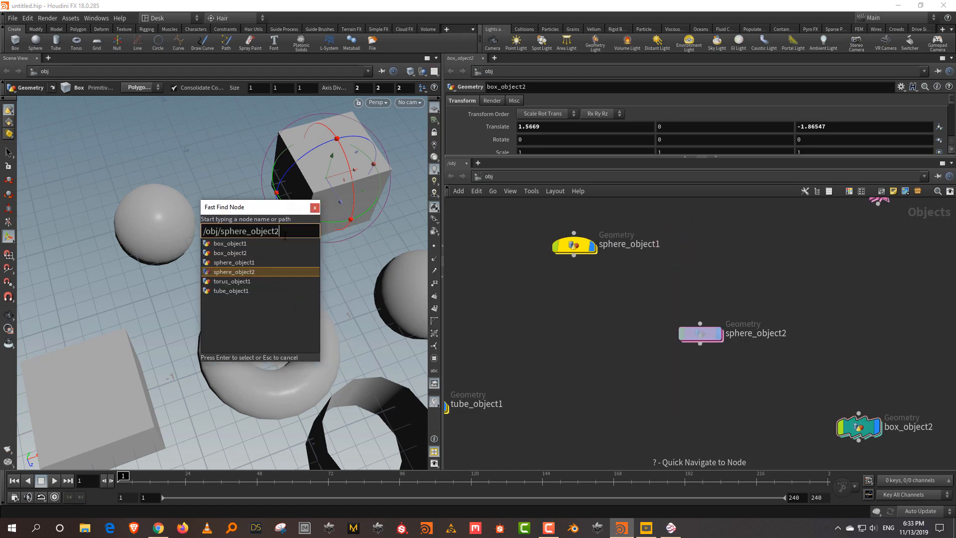
Clear the sphere entry in Fast Find Node and locate torus_object1 in the network
{"action": "key", "text": "BackSpace"}
{"action": "key", "text": "BackSpace"}
{"action": "key", "text": "BackSpace"}
{"action": "key", "text": "BackSpace"}
{"action": "key", "text": "BackSpace"}
{"action": "key", "text": "BackSpace"}
{"action": "key", "text": "BackSpace"}
{"action": "key", "text": "BackSpace"}
{"action": "key", "text": "BackSpace"}
{"action": "key", "text": "BackSpace"}
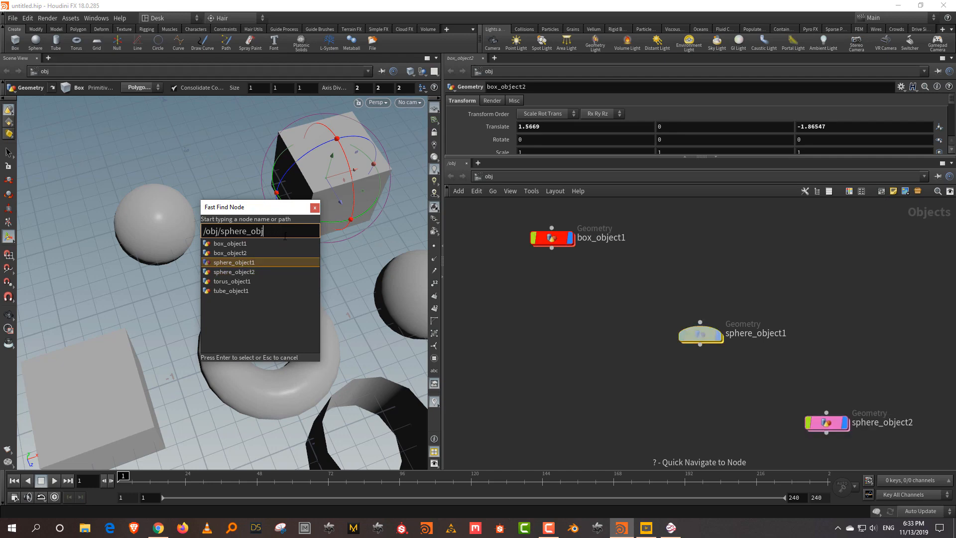
{"action": "key", "text": "BackSpace"}
{"action": "key", "text": "BackSpace"}
{"action": "key", "text": "BackSpace"}
{"action": "key", "text": "BackSpace"}
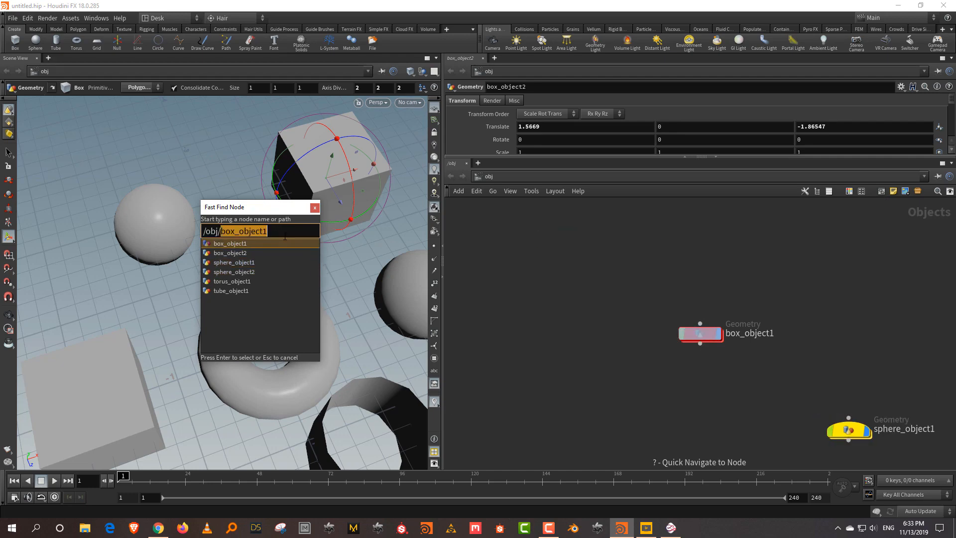
{"action": "type", "text": "torus"}
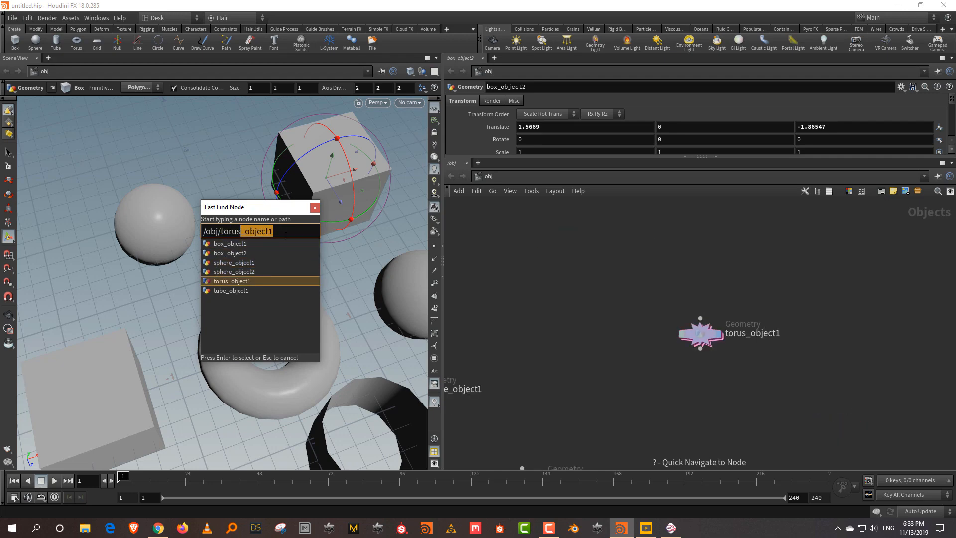
Replace the torus search with tube_object1 in Fast Find Node and accept it to jump to that node
{"action": "key", "text": "BackSpace"}
{"action": "key", "text": "BackSpace"}
{"action": "key", "text": "BackSpace"}
{"action": "key", "text": "BackSpace"}
{"action": "key", "text": "BackSpace"}
{"action": "type", "text": "ube"}
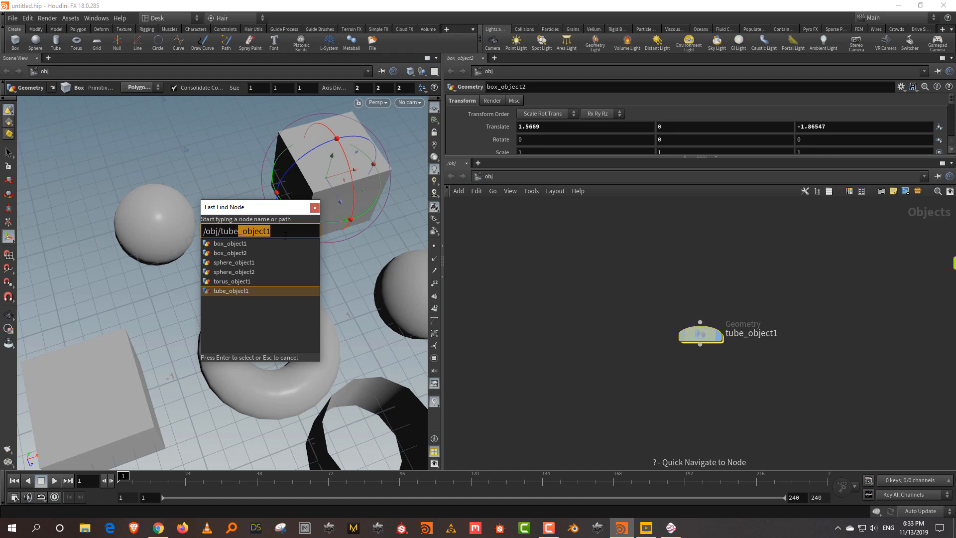
{"action": "key", "text": "Return"}
Automatically lay out all scattered nodes in the network
{"action": "scroll", "coordinate": [750, 321], "scroll_direction": "down", "scroll_amount": 5}
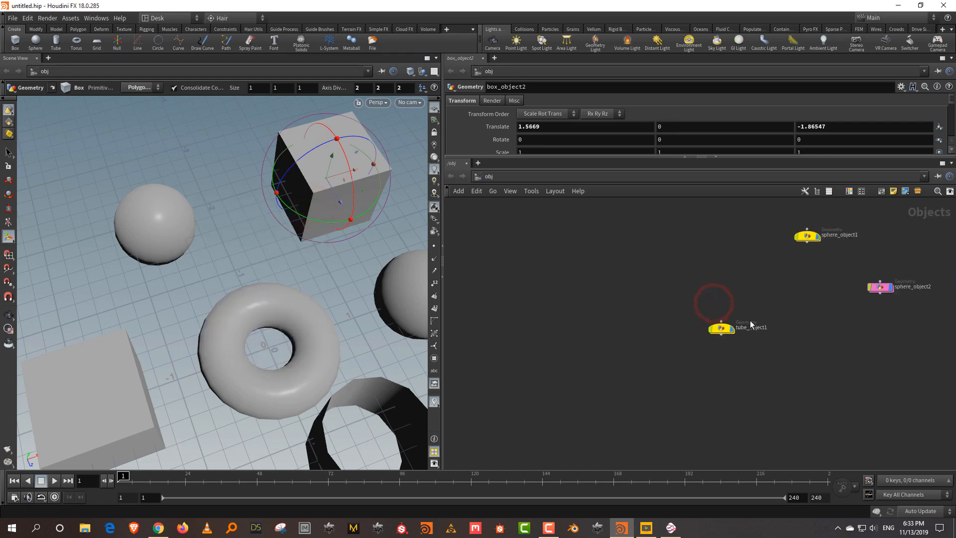
{"action": "middle_click_drag", "start_coordinate": [778, 308], "coordinate": [685, 357]}
{"action": "key", "text": "l"}
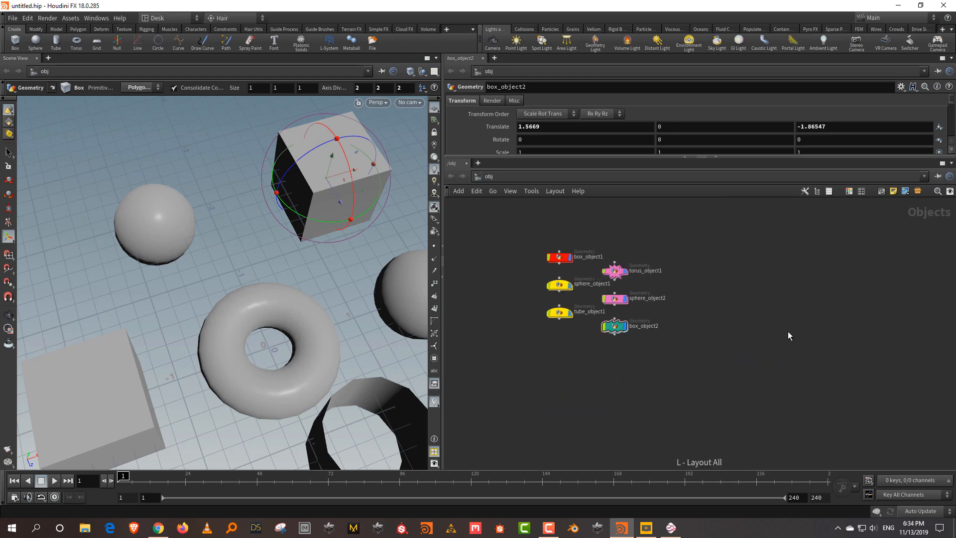
Move torus_object1, sphere_object2 and box_object2 together away from the other column of nodes and enlarge the parameter area
{"action": "middle_click_drag", "start_coordinate": [741, 304], "coordinate": [817, 361]}
{"action": "scroll", "coordinate": [710, 315], "scroll_direction": "up", "scroll_amount": 3}
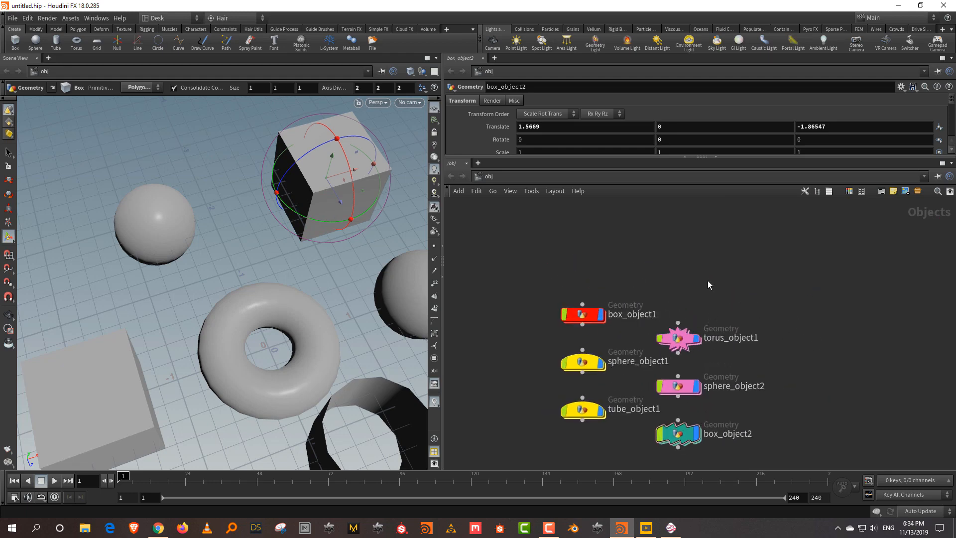
{"action": "middle_click_drag", "start_coordinate": [724, 302], "coordinate": [796, 296]}
{"action": "left_click_drag", "start_coordinate": [808, 292], "coordinate": [766, 418]}
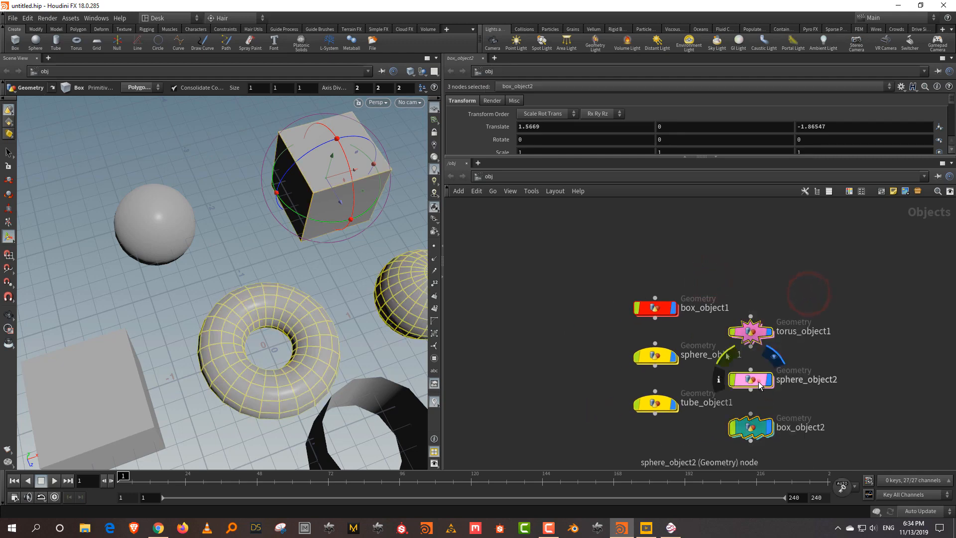
{"action": "left_click_drag", "start_coordinate": [760, 386], "coordinate": [796, 386]}
{"action": "left_click", "coordinate": [751, 273]}
{"action": "scroll", "coordinate": [710, 255], "scroll_direction": "down", "scroll_amount": 2}
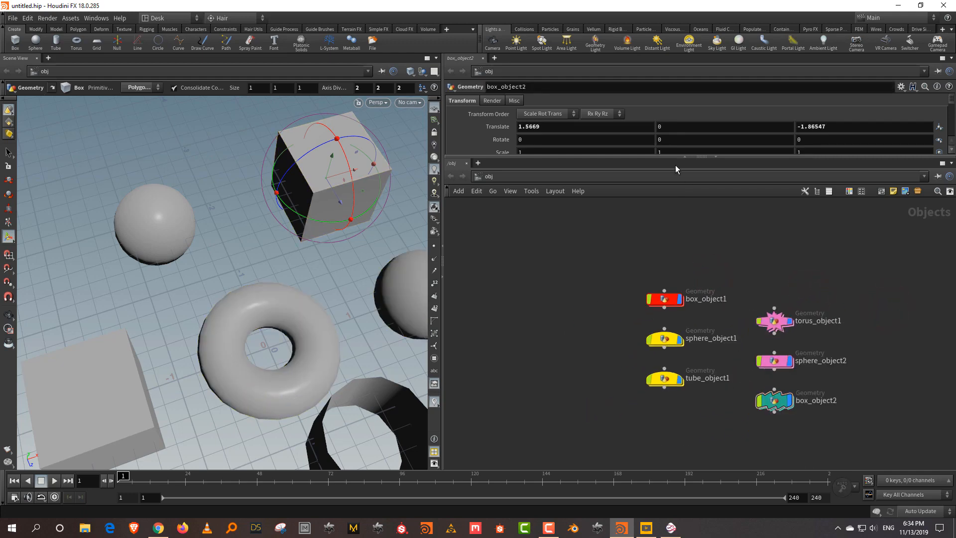
{"action": "left_click_drag", "start_coordinate": [672, 158], "coordinate": [739, 287]}
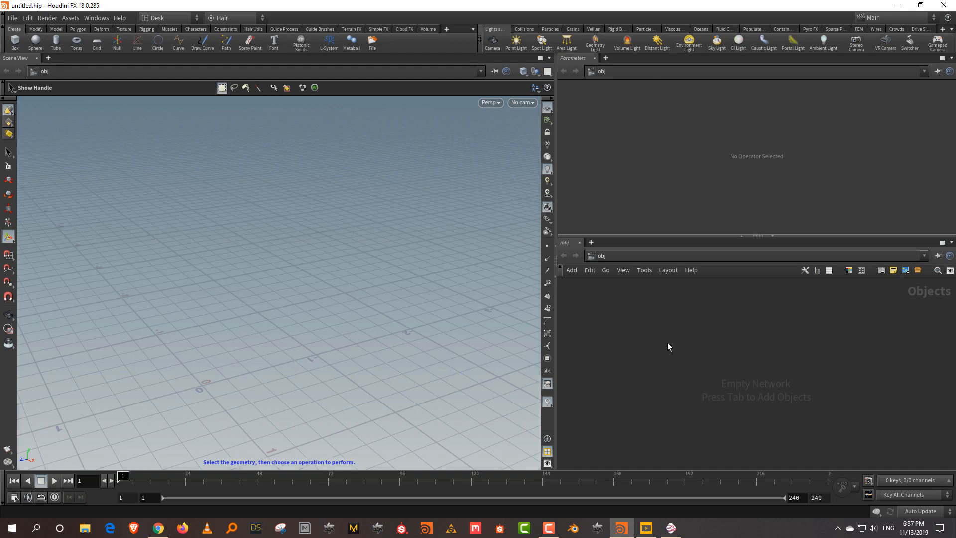
Switch to Mischief and handwrite "SOP" in red on an empty part of the canvas
{"action": "left_click", "coordinate": [670, 527]}
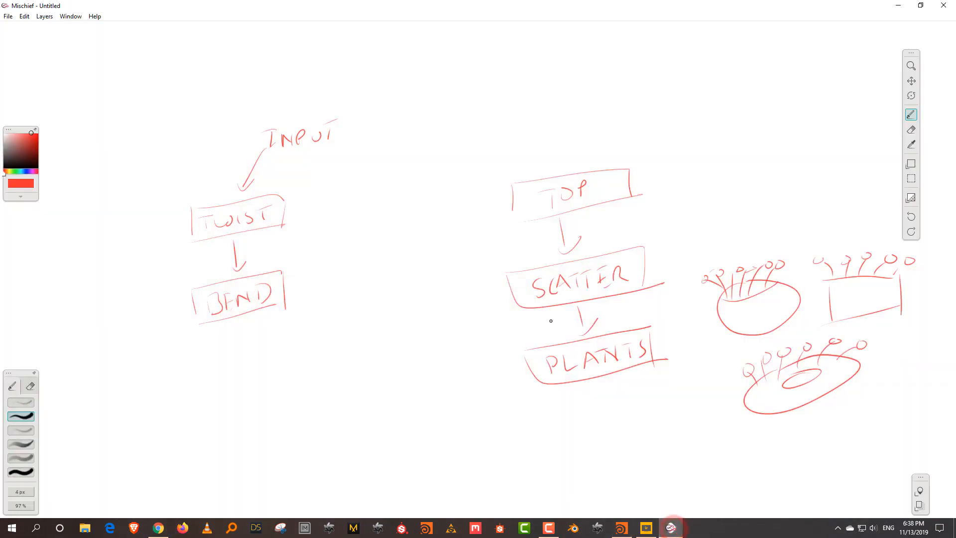
{"action": "key", "text": "space"}
{"action": "left_click_drag", "start_coordinate": [405, 427], "coordinate": [429, 179]}
{"action": "left_click_drag", "start_coordinate": [405, 309], "coordinate": [511, 213]}
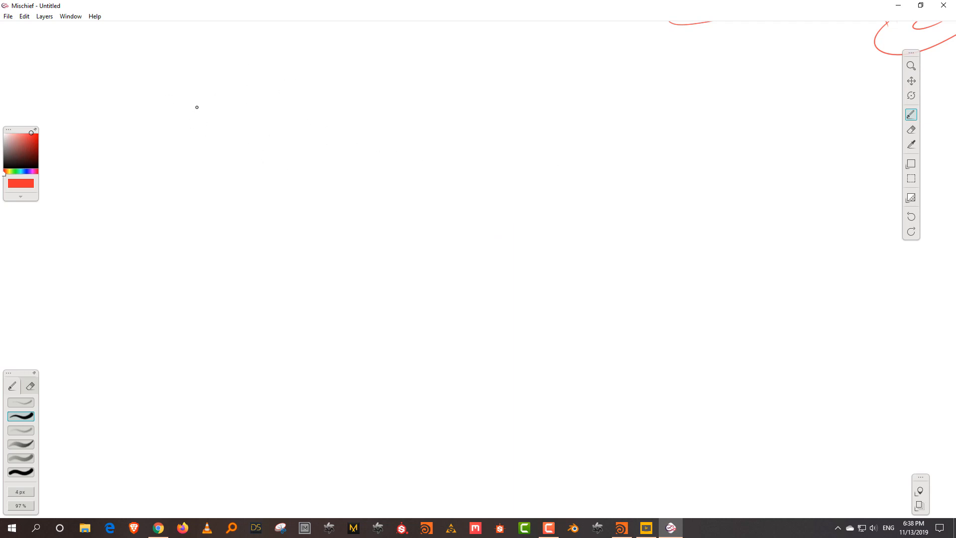
{"action": "left_click_drag", "start_coordinate": [197, 106], "coordinate": [185, 135]}
{"action": "left_click_drag", "start_coordinate": [208, 113], "coordinate": [207, 114]}
{"action": "mouse_move", "coordinate": [222, 114]}
{"action": "left_mouse_down"}
{"action": "mouse_move", "coordinate": [223, 129]}
{"action": "mouse_move", "coordinate": [222, 118]}
{"action": "left_mouse_up"}
Handwrite "SURFACE OP" above and to the right of the SOP label
{"action": "mouse_move", "coordinate": [370, 52]}
{"action": "left_mouse_down"}
{"action": "mouse_move", "coordinate": [359, 72]}
{"action": "mouse_move", "coordinate": [385, 58]}
{"action": "mouse_move", "coordinate": [397, 70]}
{"action": "left_mouse_up"}
{"action": "left_click_drag", "start_coordinate": [399, 71], "coordinate": [408, 51]}
{"action": "left_click_drag", "start_coordinate": [405, 70], "coordinate": [417, 71]}
{"action": "left_click_drag", "start_coordinate": [429, 54], "coordinate": [428, 72]}
{"action": "mouse_move", "coordinate": [449, 55]}
{"action": "left_mouse_down"}
{"action": "mouse_move", "coordinate": [444, 72]}
{"action": "mouse_move", "coordinate": [513, 58]}
{"action": "left_mouse_up"}
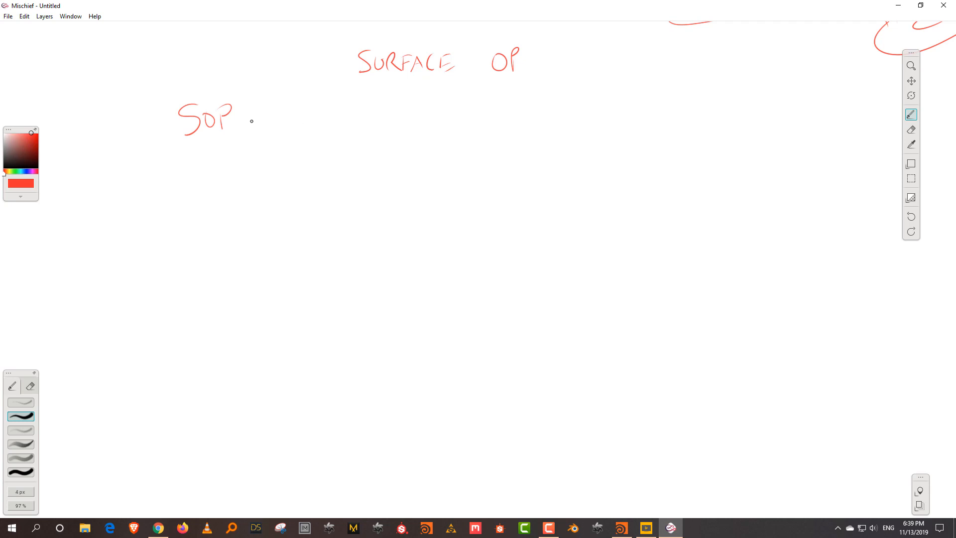
Handwrite a dash and "GEOMETRY" beside the SOP label
{"action": "mouse_move", "coordinate": [251, 120]}
{"action": "left_mouse_down"}
{"action": "mouse_move", "coordinate": [348, 107]}
{"action": "mouse_move", "coordinate": [362, 122]}
{"action": "mouse_move", "coordinate": [369, 105]}
{"action": "mouse_move", "coordinate": [377, 126]}
{"action": "left_mouse_up"}
{"action": "left_click_drag", "start_coordinate": [377, 106], "coordinate": [398, 123]}
{"action": "left_click_drag", "start_coordinate": [391, 107], "coordinate": [405, 103]}
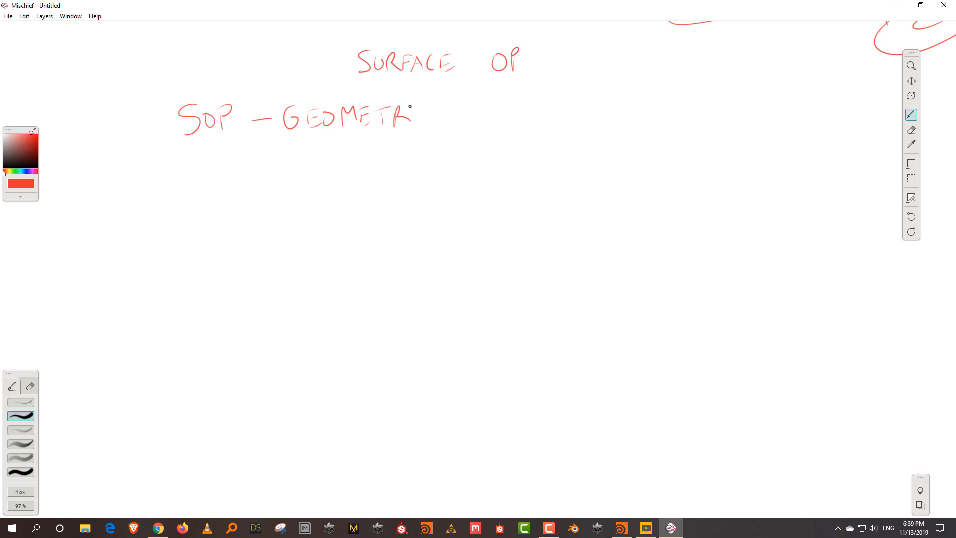
{"action": "left_click_drag", "start_coordinate": [410, 108], "coordinate": [420, 118]}
{"action": "left_click_drag", "start_coordinate": [424, 108], "coordinate": [421, 134]}
Handwrite the entry "DOP – DYNAMICS" below the SOP line
{"action": "left_click_drag", "start_coordinate": [183, 167], "coordinate": [184, 192]}
{"action": "left_click_drag", "start_coordinate": [208, 174], "coordinate": [213, 185]}
{"action": "mouse_move", "coordinate": [213, 166]}
{"action": "left_mouse_down"}
{"action": "mouse_move", "coordinate": [214, 177]}
{"action": "mouse_move", "coordinate": [249, 171]}
{"action": "mouse_move", "coordinate": [269, 183]}
{"action": "left_mouse_up"}
{"action": "mouse_move", "coordinate": [280, 160]}
{"action": "left_mouse_down"}
{"action": "mouse_move", "coordinate": [287, 187]}
{"action": "mouse_move", "coordinate": [307, 179]}
{"action": "left_mouse_up"}
{"action": "mouse_move", "coordinate": [308, 160]}
{"action": "left_mouse_down"}
{"action": "mouse_move", "coordinate": [325, 158]}
{"action": "mouse_move", "coordinate": [329, 180]}
{"action": "mouse_move", "coordinate": [344, 180]}
{"action": "left_mouse_up"}
{"action": "left_click_drag", "start_coordinate": [347, 180], "coordinate": [370, 179]}
{"action": "left_click_drag", "start_coordinate": [375, 170], "coordinate": [375, 180]}
{"action": "left_click_drag", "start_coordinate": [385, 164], "coordinate": [383, 181]}
{"action": "left_click_drag", "start_coordinate": [397, 161], "coordinate": [390, 183]}
Handwrite the entry "POP – PARTICLES" below the DOP line
{"action": "left_click_drag", "start_coordinate": [185, 219], "coordinate": [194, 224]}
{"action": "left_click_drag", "start_coordinate": [206, 219], "coordinate": [214, 235]}
{"action": "mouse_move", "coordinate": [215, 215]}
{"action": "left_mouse_down"}
{"action": "mouse_move", "coordinate": [216, 225]}
{"action": "mouse_move", "coordinate": [283, 230]}
{"action": "left_mouse_up"}
{"action": "mouse_move", "coordinate": [279, 212]}
{"action": "left_mouse_down"}
{"action": "mouse_move", "coordinate": [280, 222]}
{"action": "mouse_move", "coordinate": [310, 227]}
{"action": "left_mouse_up"}
{"action": "left_click_drag", "start_coordinate": [298, 222], "coordinate": [316, 225]}
{"action": "mouse_move", "coordinate": [316, 209]}
{"action": "left_mouse_down"}
{"action": "mouse_move", "coordinate": [335, 223]}
{"action": "mouse_move", "coordinate": [339, 208]}
{"action": "left_mouse_up"}
{"action": "left_click_drag", "start_coordinate": [334, 210], "coordinate": [335, 224]}
{"action": "left_click_drag", "start_coordinate": [344, 213], "coordinate": [345, 224]}
{"action": "left_click_drag", "start_coordinate": [363, 213], "coordinate": [363, 225]}
{"action": "left_click_drag", "start_coordinate": [371, 209], "coordinate": [379, 225]}
{"action": "left_click_drag", "start_coordinate": [383, 215], "coordinate": [389, 225]}
{"action": "left_click_drag", "start_coordinate": [388, 219], "coordinate": [394, 219]}
{"action": "left_click_drag", "start_coordinate": [406, 212], "coordinate": [403, 227]}
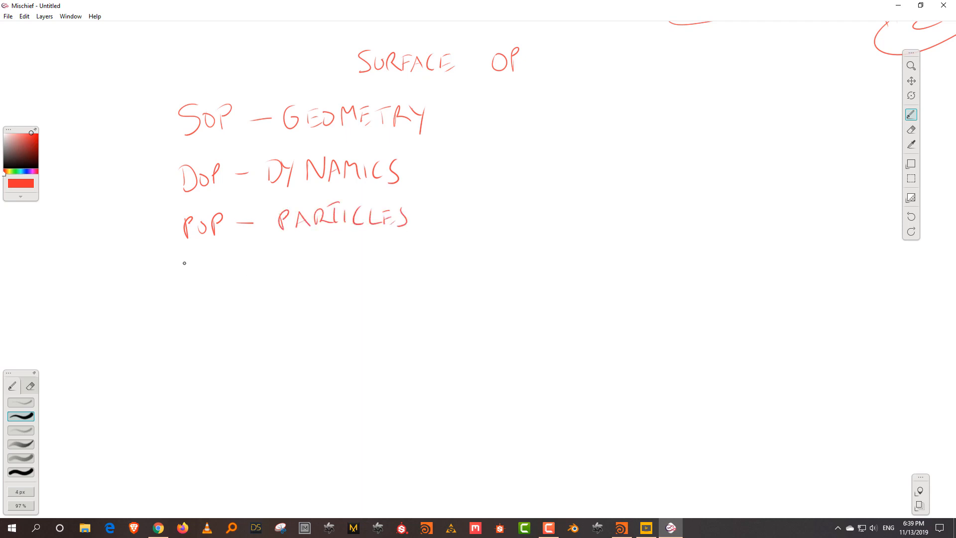
Handwrite the entry "ROP – RENDERING" below the POP line
{"action": "left_click_drag", "start_coordinate": [183, 261], "coordinate": [183, 281]}
{"action": "left_click_drag", "start_coordinate": [182, 262], "coordinate": [199, 283]}
{"action": "left_click_drag", "start_coordinate": [205, 264], "coordinate": [215, 279]}
{"action": "mouse_move", "coordinate": [214, 258]}
{"action": "left_mouse_down"}
{"action": "mouse_move", "coordinate": [221, 269]}
{"action": "mouse_move", "coordinate": [278, 275]}
{"action": "left_mouse_up"}
{"action": "mouse_move", "coordinate": [277, 254]}
{"action": "left_mouse_down"}
{"action": "mouse_move", "coordinate": [294, 275]}
{"action": "mouse_move", "coordinate": [331, 259]}
{"action": "left_mouse_up"}
{"action": "left_click_drag", "start_coordinate": [339, 253], "coordinate": [353, 272]}
{"action": "left_click_drag", "start_coordinate": [357, 254], "coordinate": [371, 271]}
{"action": "left_click_drag", "start_coordinate": [377, 252], "coordinate": [392, 270]}
{"action": "mouse_move", "coordinate": [398, 261]}
{"action": "left_mouse_down"}
{"action": "mouse_move", "coordinate": [398, 273]}
{"action": "mouse_move", "coordinate": [410, 269]}
{"action": "left_mouse_up"}
{"action": "mouse_move", "coordinate": [411, 270]}
{"action": "left_mouse_down"}
{"action": "mouse_move", "coordinate": [412, 256]}
{"action": "mouse_move", "coordinate": [432, 259]}
{"action": "left_mouse_up"}
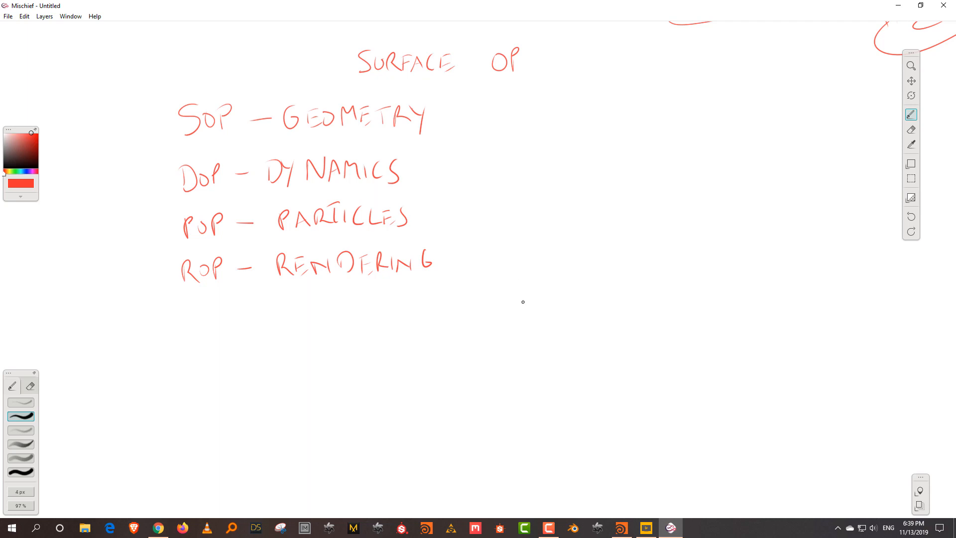
Handwrite the entry "CHOP – CHANNEL" below the ROP line
{"action": "left_click_drag", "start_coordinate": [403, 307], "coordinate": [508, 286]}
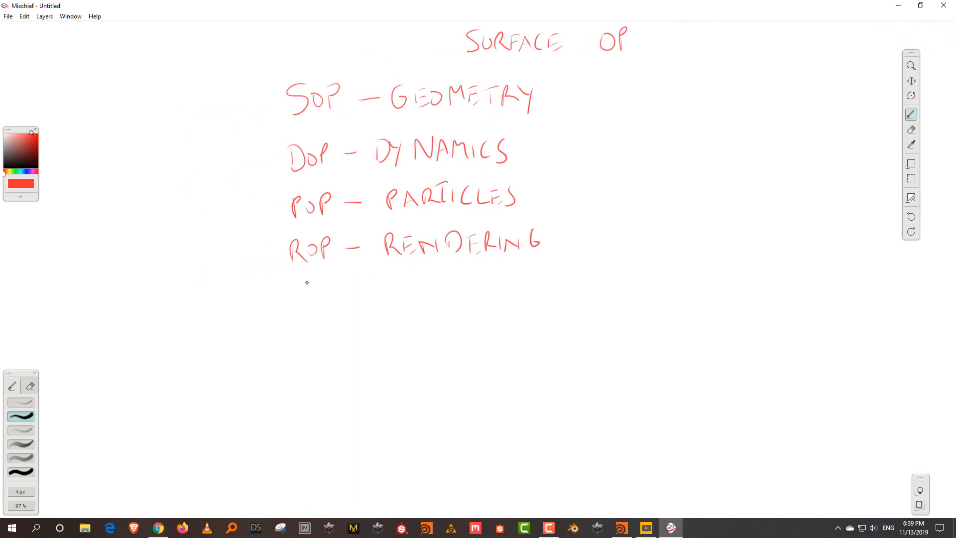
{"action": "mouse_move", "coordinate": [300, 282]}
{"action": "left_mouse_down"}
{"action": "mouse_move", "coordinate": [290, 297]}
{"action": "mouse_move", "coordinate": [298, 304]}
{"action": "left_mouse_up"}
{"action": "mouse_move", "coordinate": [303, 287]}
{"action": "left_mouse_down"}
{"action": "mouse_move", "coordinate": [304, 305]}
{"action": "mouse_move", "coordinate": [312, 303]}
{"action": "left_mouse_up"}
{"action": "left_click_drag", "start_coordinate": [323, 288], "coordinate": [413, 304]}
{"action": "mouse_move", "coordinate": [422, 282]}
{"action": "left_mouse_down"}
{"action": "mouse_move", "coordinate": [421, 302]}
{"action": "mouse_move", "coordinate": [430, 292]}
{"action": "left_mouse_up"}
{"action": "mouse_move", "coordinate": [430, 282]}
{"action": "left_mouse_down"}
{"action": "mouse_move", "coordinate": [429, 302]}
{"action": "mouse_move", "coordinate": [471, 301]}
{"action": "left_mouse_up"}
{"action": "mouse_move", "coordinate": [471, 300]}
{"action": "left_mouse_down"}
{"action": "mouse_move", "coordinate": [471, 283]}
{"action": "mouse_move", "coordinate": [476, 301]}
{"action": "left_mouse_up"}
{"action": "left_click_drag", "start_coordinate": [477, 282], "coordinate": [493, 301]}
{"action": "mouse_move", "coordinate": [493, 300]}
{"action": "left_mouse_down"}
{"action": "mouse_move", "coordinate": [494, 283]}
{"action": "mouse_move", "coordinate": [500, 302]}
{"action": "left_mouse_up"}
{"action": "left_click_drag", "start_coordinate": [501, 286], "coordinate": [539, 297]}
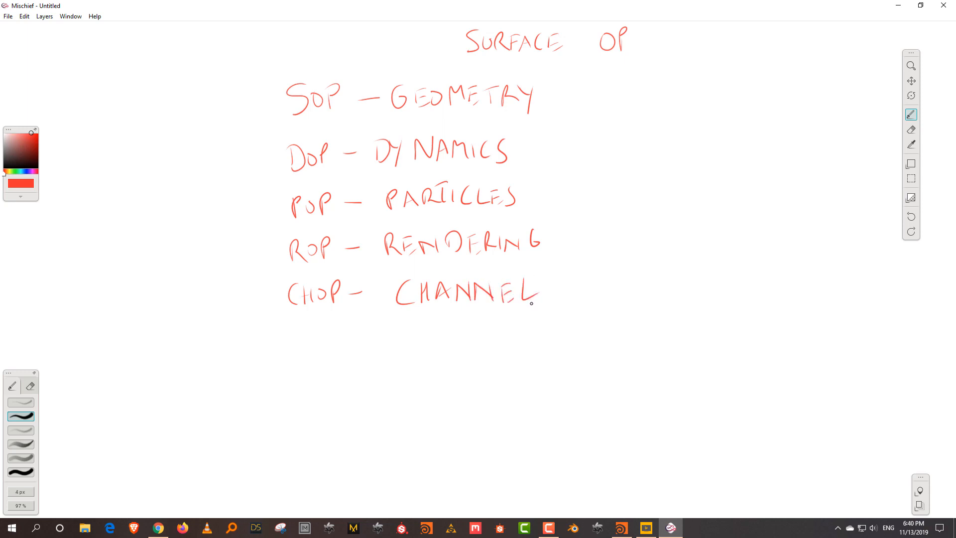
Handwrite the entry "COP – COMPOSITING" below the CHOP line
{"action": "left_click_drag", "start_coordinate": [295, 329], "coordinate": [291, 350]}
{"action": "left_click_drag", "start_coordinate": [313, 336], "coordinate": [322, 343]}
{"action": "mouse_move", "coordinate": [323, 324]}
{"action": "left_mouse_down"}
{"action": "mouse_move", "coordinate": [324, 334]}
{"action": "mouse_move", "coordinate": [400, 345]}
{"action": "mouse_move", "coordinate": [420, 330]}
{"action": "mouse_move", "coordinate": [453, 333]}
{"action": "left_mouse_up"}
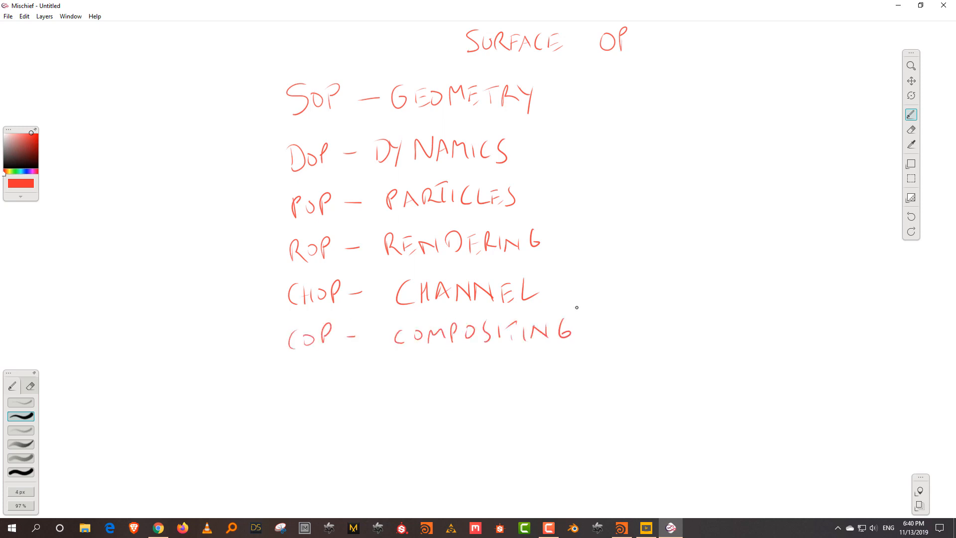
Handwrite the entry "SHOP – SHADERS" below the COP line
{"action": "left_click_drag", "start_coordinate": [569, 350], "coordinate": [572, 330]}
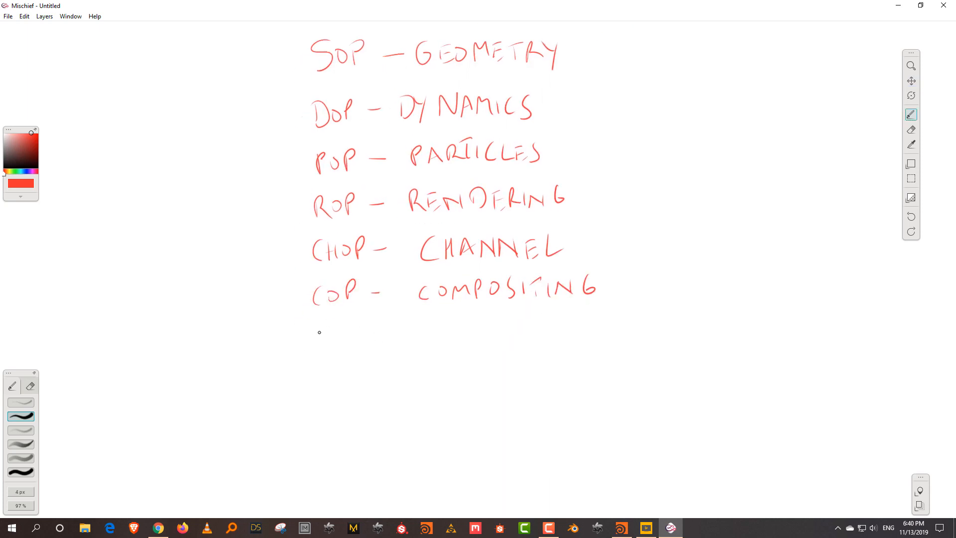
{"action": "left_click_drag", "start_coordinate": [327, 330], "coordinate": [318, 350]}
{"action": "mouse_move", "coordinate": [333, 331]}
{"action": "left_mouse_down"}
{"action": "mouse_move", "coordinate": [332, 346]}
{"action": "mouse_move", "coordinate": [342, 338]}
{"action": "left_mouse_up"}
{"action": "mouse_move", "coordinate": [343, 330]}
{"action": "left_mouse_down"}
{"action": "mouse_move", "coordinate": [343, 346]}
{"action": "mouse_move", "coordinate": [354, 336]}
{"action": "left_mouse_up"}
{"action": "left_click_drag", "start_coordinate": [364, 334], "coordinate": [365, 350]}
{"action": "mouse_move", "coordinate": [365, 327]}
{"action": "left_mouse_down"}
{"action": "mouse_move", "coordinate": [367, 339]}
{"action": "mouse_move", "coordinate": [396, 337]}
{"action": "left_mouse_up"}
{"action": "mouse_move", "coordinate": [456, 324]}
{"action": "left_mouse_down"}
{"action": "mouse_move", "coordinate": [437, 343]}
{"action": "mouse_move", "coordinate": [463, 343]}
{"action": "left_mouse_up"}
{"action": "left_click_drag", "start_coordinate": [470, 328], "coordinate": [470, 339]}
{"action": "mouse_move", "coordinate": [480, 323]}
{"action": "left_mouse_down"}
{"action": "mouse_move", "coordinate": [475, 336]}
{"action": "mouse_move", "coordinate": [488, 343]}
{"action": "left_mouse_up"}
{"action": "left_click_drag", "start_coordinate": [477, 335], "coordinate": [492, 340]}
{"action": "mouse_move", "coordinate": [492, 324]}
{"action": "left_mouse_down"}
{"action": "mouse_move", "coordinate": [492, 340]}
{"action": "mouse_move", "coordinate": [507, 337]}
{"action": "left_mouse_up"}
{"action": "left_click_drag", "start_coordinate": [507, 322], "coordinate": [515, 330]}
{"action": "left_click_drag", "start_coordinate": [524, 319], "coordinate": [525, 340]}
{"action": "left_click_drag", "start_coordinate": [524, 321], "coordinate": [548, 341]}
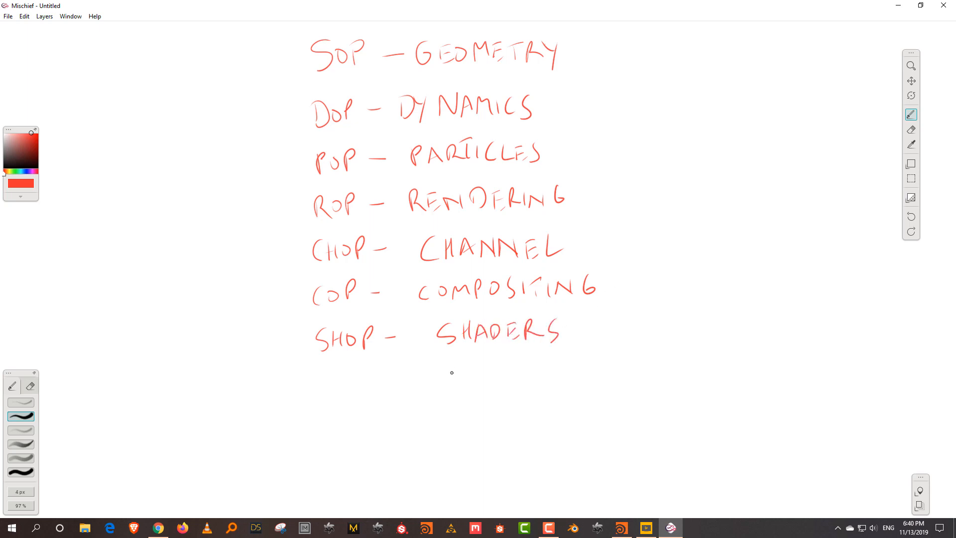
Handwrite the entry "MATNET – MATERIALS" below the SHOP line
{"action": "left_click_drag", "start_coordinate": [452, 372], "coordinate": [394, 297]}
{"action": "mouse_move", "coordinate": [324, 294]}
{"action": "left_mouse_down"}
{"action": "mouse_move", "coordinate": [326, 308]}
{"action": "mouse_move", "coordinate": [355, 309]}
{"action": "left_mouse_up"}
{"action": "left_click_drag", "start_coordinate": [345, 301], "coordinate": [368, 289]}
{"action": "mouse_move", "coordinate": [363, 290]}
{"action": "left_mouse_down"}
{"action": "mouse_move", "coordinate": [364, 309]}
{"action": "mouse_move", "coordinate": [388, 287]}
{"action": "left_mouse_up"}
{"action": "mouse_move", "coordinate": [404, 287]}
{"action": "left_mouse_down"}
{"action": "mouse_move", "coordinate": [396, 304]}
{"action": "mouse_move", "coordinate": [417, 302]}
{"action": "left_mouse_up"}
{"action": "left_click_drag", "start_coordinate": [412, 288], "coordinate": [534, 294]}
{"action": "mouse_move", "coordinate": [547, 287]}
{"action": "left_mouse_down"}
{"action": "mouse_move", "coordinate": [546, 299]}
{"action": "mouse_move", "coordinate": [553, 282]}
{"action": "mouse_move", "coordinate": [560, 296]}
{"action": "left_mouse_up"}
{"action": "left_click_drag", "start_coordinate": [560, 278], "coordinate": [569, 276]}
{"action": "left_click_drag", "start_coordinate": [560, 294], "coordinate": [583, 286]}
{"action": "left_click_drag", "start_coordinate": [591, 284], "coordinate": [591, 294]}
{"action": "left_click_drag", "start_coordinate": [597, 295], "coordinate": [608, 293]}
{"action": "left_click_drag", "start_coordinate": [616, 277], "coordinate": [626, 293]}
{"action": "left_click_drag", "start_coordinate": [633, 277], "coordinate": [628, 294]}
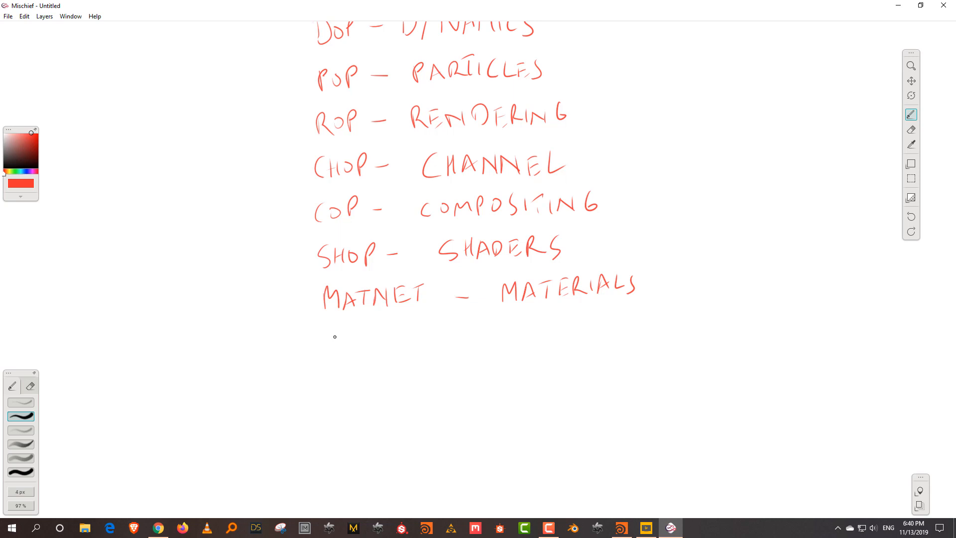
Handwrite the entry "LOPS – LIGHTING" below the MATNET line
{"action": "mouse_move", "coordinate": [332, 335]}
{"action": "left_mouse_down"}
{"action": "mouse_move", "coordinate": [348, 358]}
{"action": "mouse_move", "coordinate": [362, 345]}
{"action": "mouse_move", "coordinate": [382, 355]}
{"action": "mouse_move", "coordinate": [445, 340]}
{"action": "mouse_move", "coordinate": [507, 349]}
{"action": "left_mouse_up"}
{"action": "mouse_move", "coordinate": [528, 329]}
{"action": "left_mouse_down"}
{"action": "mouse_move", "coordinate": [520, 349]}
{"action": "mouse_move", "coordinate": [533, 340]}
{"action": "left_mouse_up"}
{"action": "left_click_drag", "start_coordinate": [539, 333], "coordinate": [548, 351]}
{"action": "left_click_drag", "start_coordinate": [557, 330], "coordinate": [569, 329]}
{"action": "left_click_drag", "start_coordinate": [581, 348], "coordinate": [596, 339]}
{"action": "left_click_drag", "start_coordinate": [617, 328], "coordinate": [617, 335]}
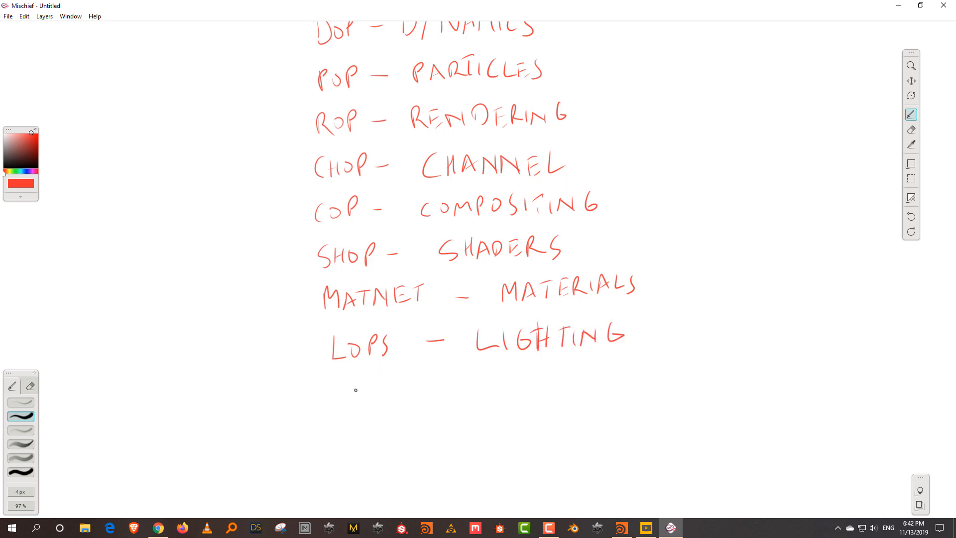
Handwrite the entry "TOPS – DEPENDENCY" below the LOPS line
{"action": "left_click_drag", "start_coordinate": [336, 384], "coordinate": [336, 407]}
{"action": "mouse_move", "coordinate": [324, 387]}
{"action": "left_mouse_down"}
{"action": "mouse_move", "coordinate": [357, 386]}
{"action": "mouse_move", "coordinate": [380, 401]}
{"action": "left_mouse_up"}
{"action": "left_click_drag", "start_coordinate": [445, 390], "coordinate": [512, 396]}
{"action": "left_click_drag", "start_coordinate": [512, 385], "coordinate": [527, 390]}
{"action": "left_click_drag", "start_coordinate": [531, 372], "coordinate": [534, 395]}
{"action": "left_click_drag", "start_coordinate": [530, 372], "coordinate": [533, 383]}
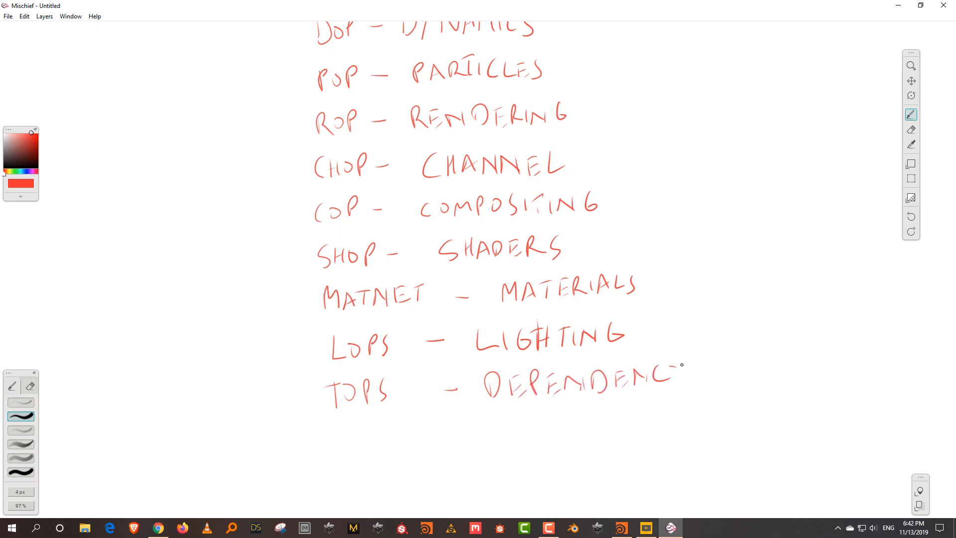
{"action": "left_click_drag", "start_coordinate": [682, 358], "coordinate": [672, 385]}
Add a dash and "OUTPUT" after RENDERING on the ROP line
{"action": "key", "text": "space"}
{"action": "left_click_drag", "start_coordinate": [651, 203], "coordinate": [620, 295]}
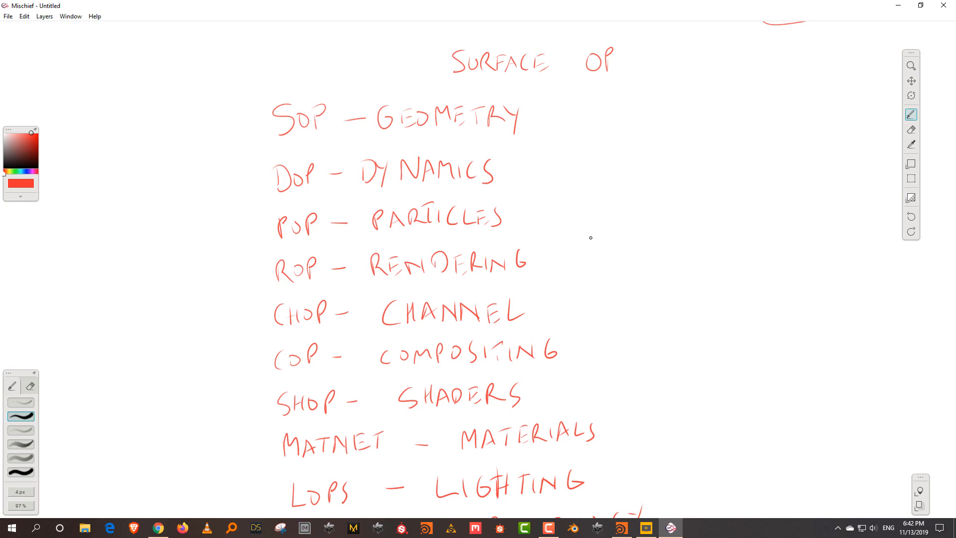
{"action": "mouse_move", "coordinate": [547, 258]}
{"action": "left_mouse_down"}
{"action": "mouse_move", "coordinate": [620, 246]}
{"action": "mouse_move", "coordinate": [632, 263]}
{"action": "left_mouse_up"}
{"action": "left_click_drag", "start_coordinate": [621, 245], "coordinate": [637, 242]}
{"action": "left_click_drag", "start_coordinate": [646, 246], "coordinate": [647, 261]}
{"action": "left_click_drag", "start_coordinate": [669, 244], "coordinate": [671, 241]}
{"action": "left_click_drag", "start_coordinate": [683, 240], "coordinate": [683, 259]}
{"action": "left_click_drag", "start_coordinate": [676, 238], "coordinate": [689, 235]}
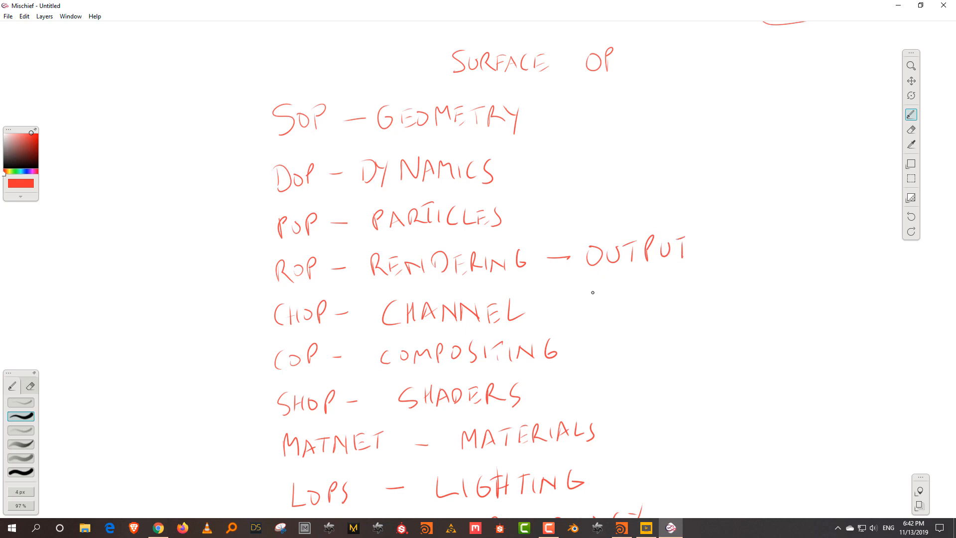
Add a dash and "IMAGE" after COMPOSITING on the COP line
{"action": "mouse_move", "coordinate": [581, 344]}
{"action": "left_mouse_down"}
{"action": "mouse_move", "coordinate": [572, 306]}
{"action": "mouse_move", "coordinate": [619, 326]}
{"action": "mouse_move", "coordinate": [665, 317]}
{"action": "left_mouse_up"}
{"action": "mouse_move", "coordinate": [652, 311]}
{"action": "left_mouse_down"}
{"action": "mouse_move", "coordinate": [683, 315]}
{"action": "mouse_move", "coordinate": [705, 291]}
{"action": "left_mouse_up"}
{"action": "left_click_drag", "start_coordinate": [693, 296], "coordinate": [707, 309]}
{"action": "left_click_drag", "start_coordinate": [695, 302], "coordinate": [704, 301]}
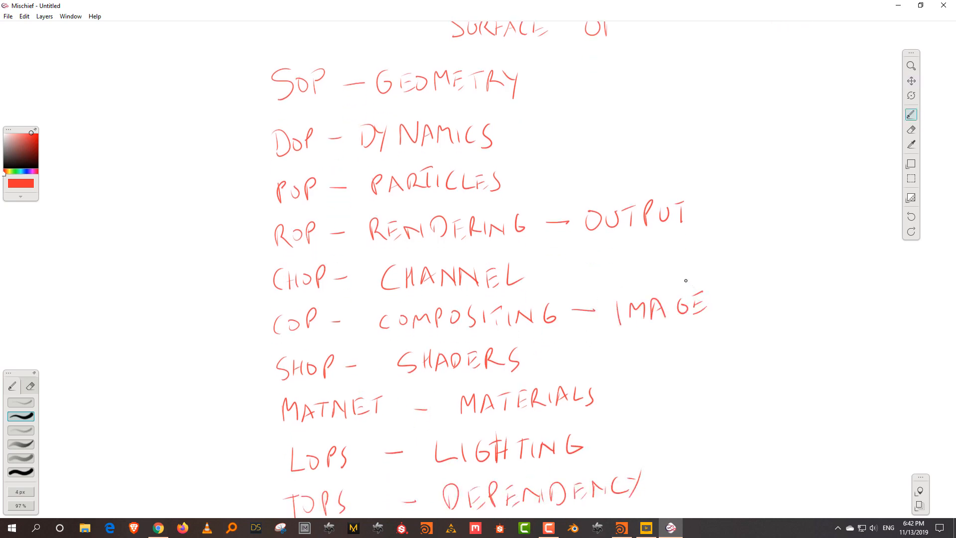
Add a dash and "MOTION FX" after CHANNEL on the CHOP line
{"action": "mouse_move", "coordinate": [553, 272]}
{"action": "left_mouse_down"}
{"action": "mouse_move", "coordinate": [589, 259]}
{"action": "mouse_move", "coordinate": [605, 277]}
{"action": "mouse_move", "coordinate": [612, 271]}
{"action": "left_mouse_up"}
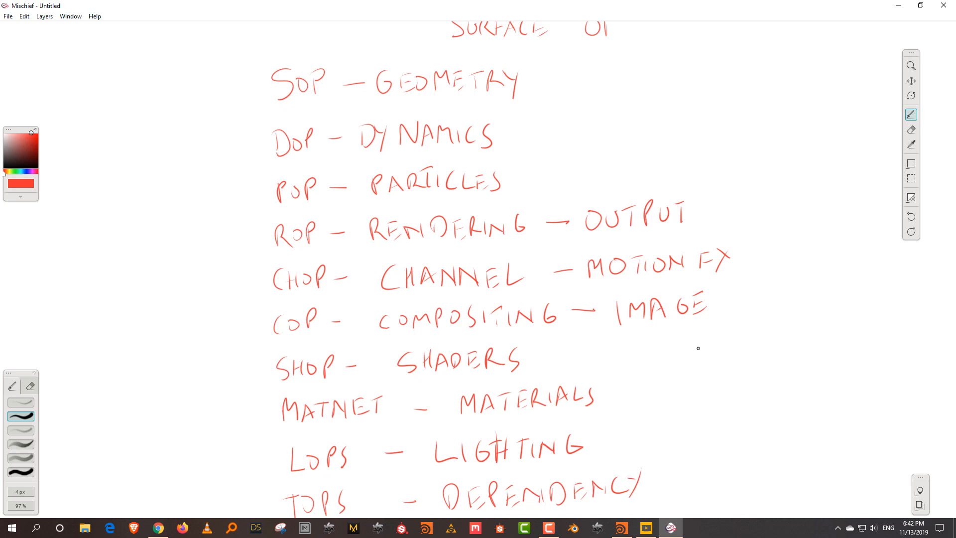
{"action": "mouse_move", "coordinate": [683, 392]}
{"action": "left_mouse_down"}
{"action": "mouse_move", "coordinate": [674, 247]}
{"action": "mouse_move", "coordinate": [670, 254]}
{"action": "mouse_move", "coordinate": [674, 294]}
{"action": "mouse_move", "coordinate": [700, 321]}
{"action": "mouse_move", "coordinate": [717, 248]}
{"action": "left_mouse_up"}
{"action": "mouse_move", "coordinate": [704, 368]}
{"action": "left_mouse_down"}
{"action": "mouse_move", "coordinate": [711, 273]}
{"action": "mouse_move", "coordinate": [722, 254]}
{"action": "left_mouse_up"}
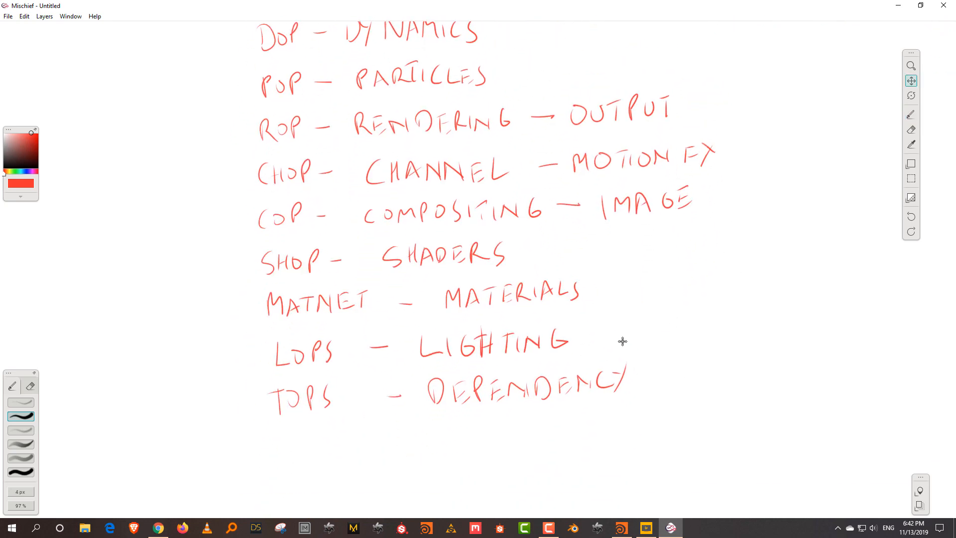
Add a dash and "SOLARIS" after LIGHTING on the LOPS line
{"action": "left_click_drag", "start_coordinate": [613, 334], "coordinate": [633, 330]}
{"action": "left_click_drag", "start_coordinate": [668, 315], "coordinate": [657, 336]}
{"action": "mouse_move", "coordinate": [677, 321]}
{"action": "left_mouse_down"}
{"action": "mouse_move", "coordinate": [673, 332]}
{"action": "mouse_move", "coordinate": [679, 318]}
{"action": "mouse_move", "coordinate": [700, 330]}
{"action": "left_mouse_up"}
{"action": "mouse_move", "coordinate": [713, 313]}
{"action": "left_mouse_down"}
{"action": "mouse_move", "coordinate": [707, 329]}
{"action": "mouse_move", "coordinate": [720, 325]}
{"action": "left_mouse_up"}
{"action": "left_click_drag", "start_coordinate": [708, 323], "coordinate": [729, 330]}
{"action": "left_click_drag", "start_coordinate": [730, 306], "coordinate": [748, 321]}
{"action": "left_click_drag", "start_coordinate": [765, 303], "coordinate": [755, 327]}
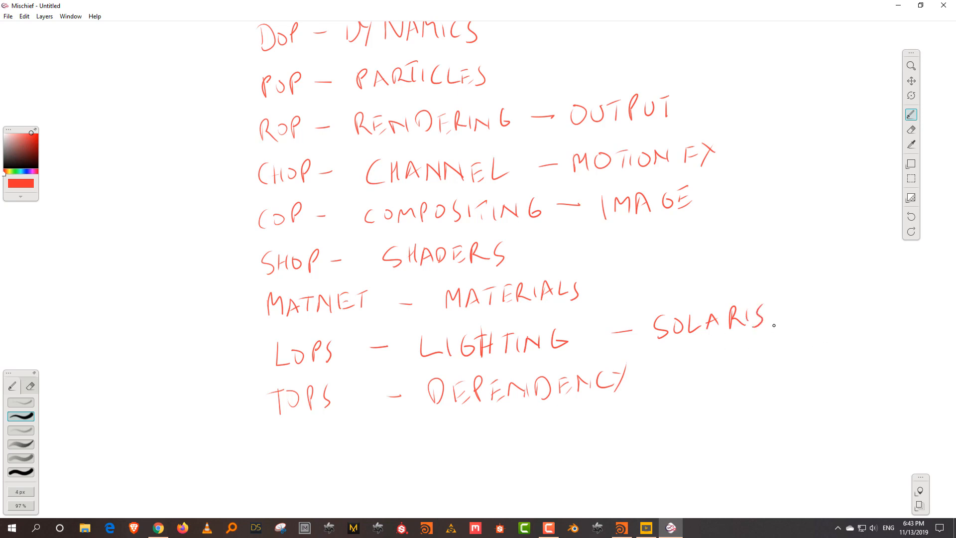
Switch to Houdini and add a Geometry node to the empty object network
{"action": "key", "text": "space"}
{"action": "left_click_drag", "start_coordinate": [721, 259], "coordinate": [683, 413]}
{"action": "left_click_drag", "start_coordinate": [700, 310], "coordinate": [698, 352]}
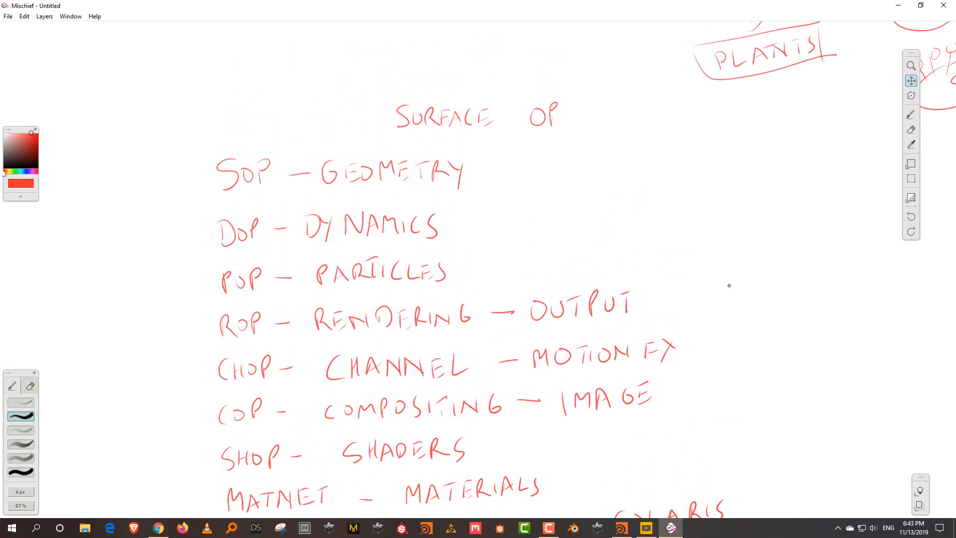
{"action": "left_click", "coordinate": [898, 5]}
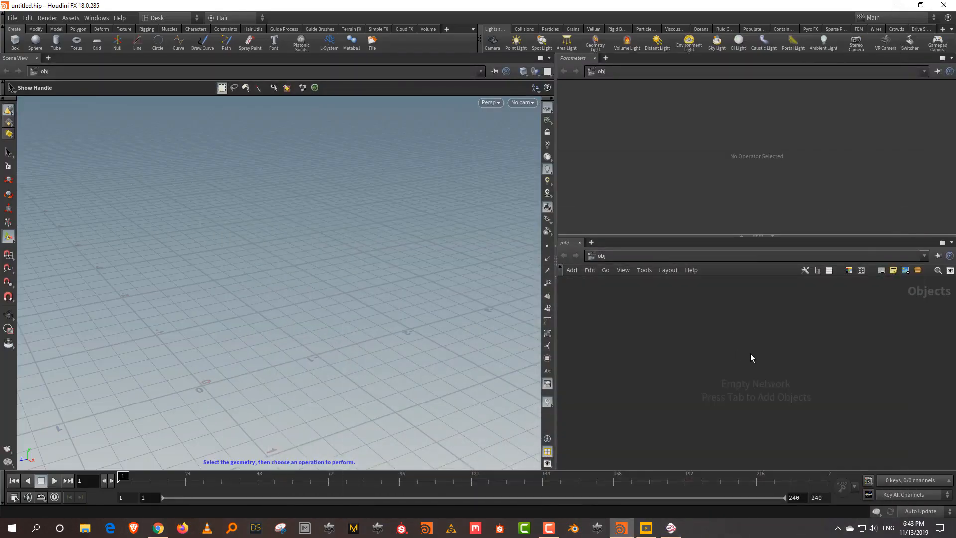
{"action": "key", "text": "Tab"}
{"action": "type", "text": "geo"}
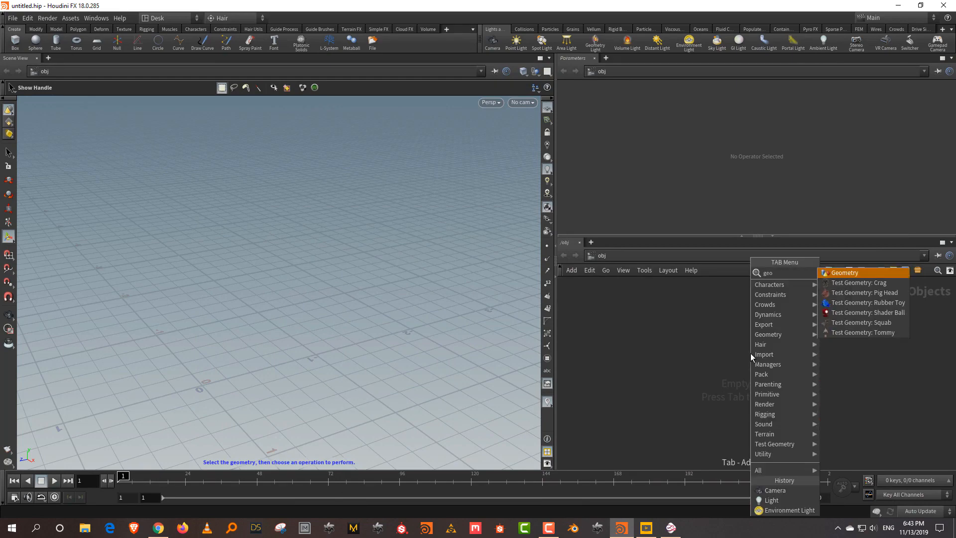
{"action": "left_click", "coordinate": [882, 273]}
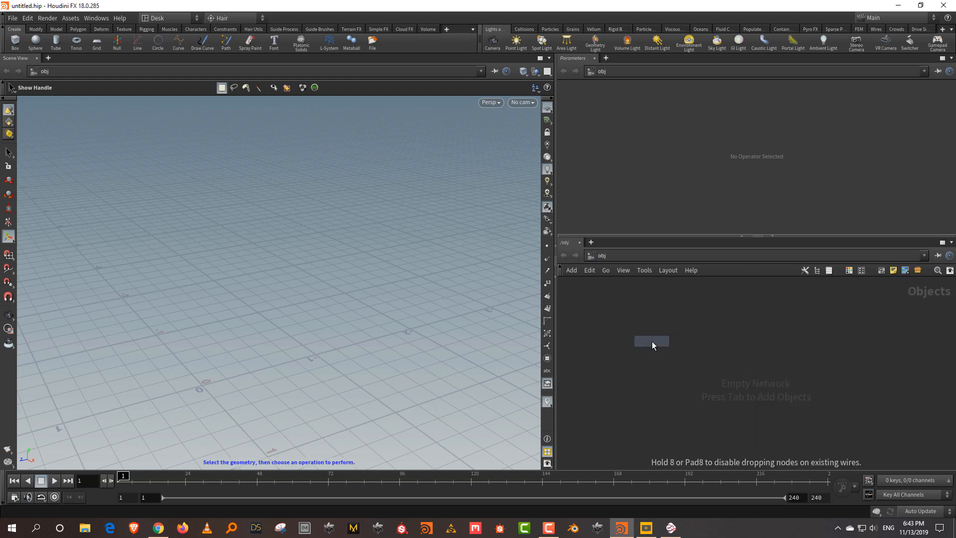
{"action": "left_click", "coordinate": [652, 341]}
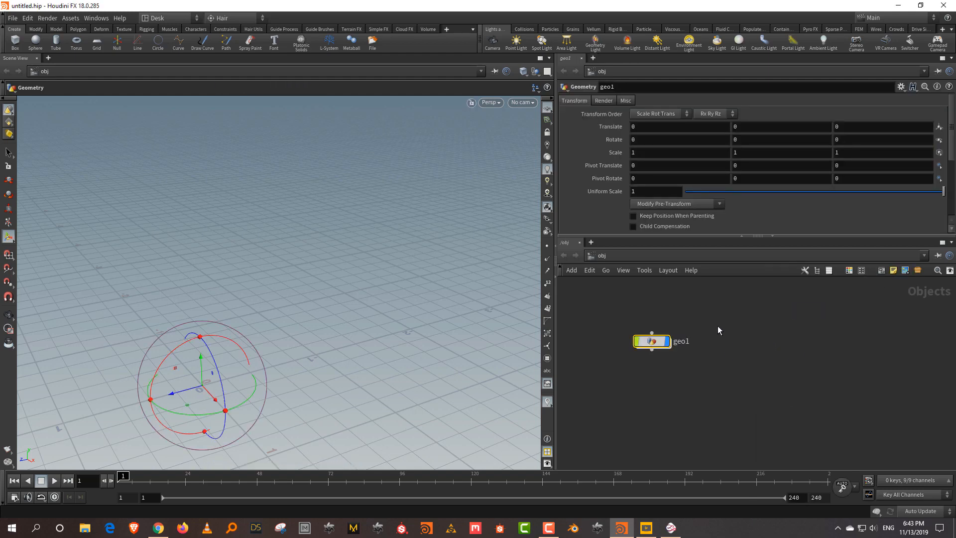
Add a DOP Network node up and to the side of the geo1 node
{"action": "key", "text": "Tab"}
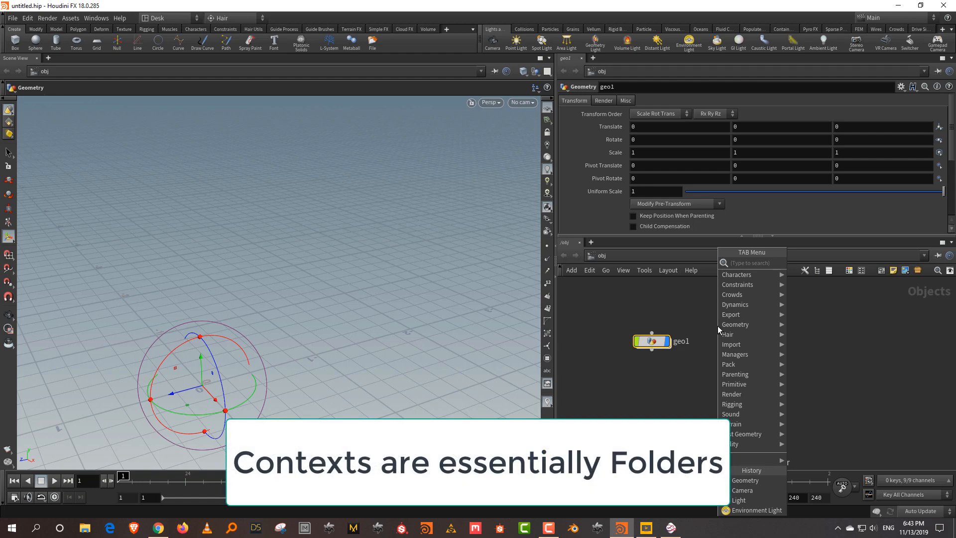
{"action": "type", "text": "dy"}
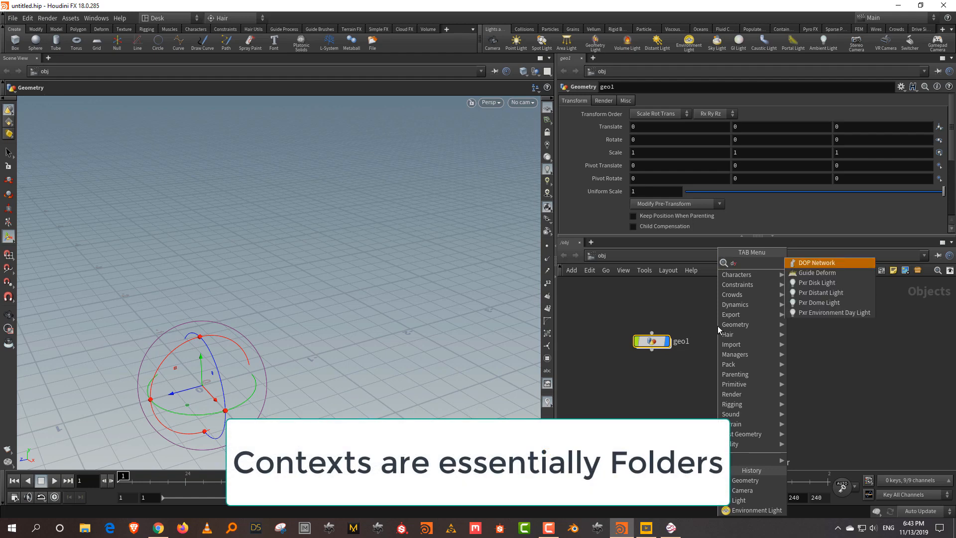
{"action": "key", "text": "Return"}
{"action": "left_click", "coordinate": [718, 326]}
Add a SHOP Network node below the geo1 node in the object network
{"action": "key", "text": "Tab"}
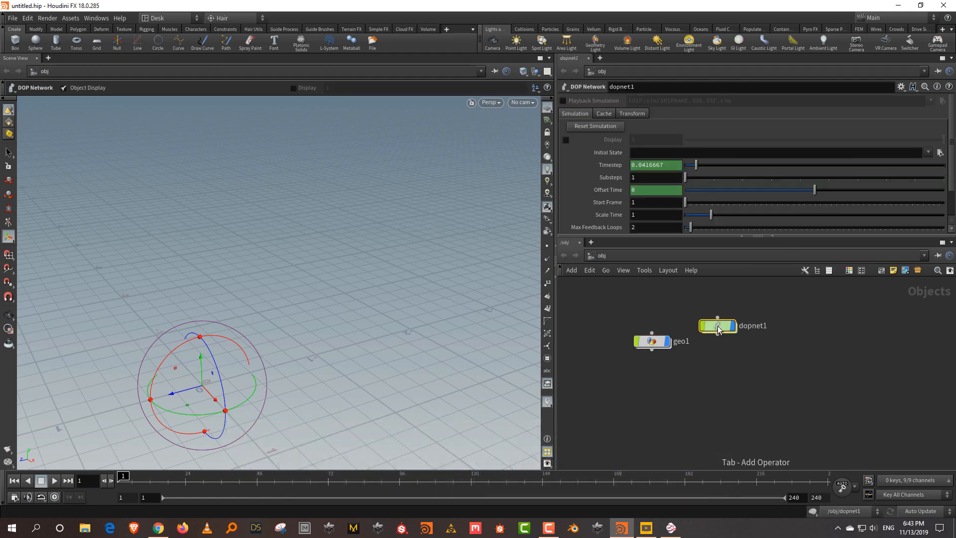
{"action": "type", "text": "shop"}
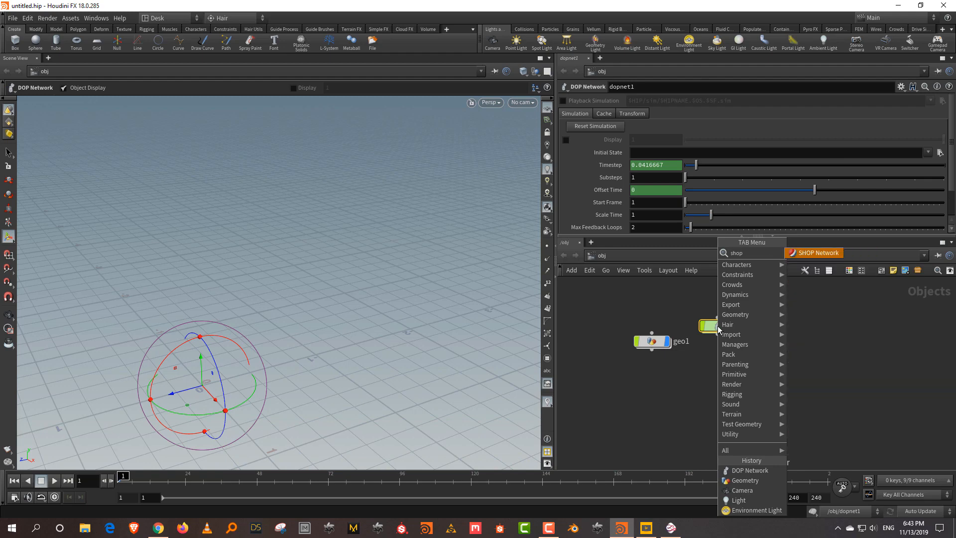
{"action": "key", "text": "Return"}
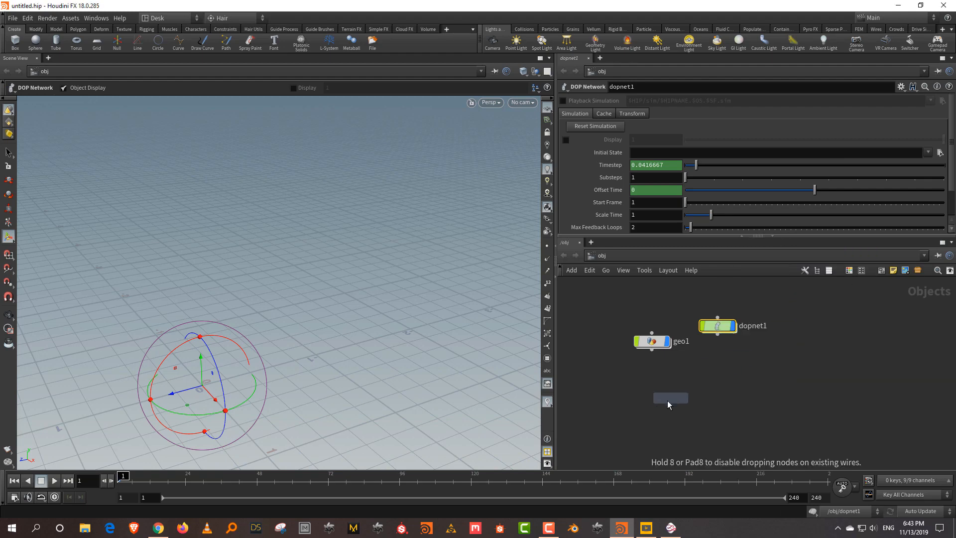
{"action": "left_click", "coordinate": [667, 400]}
Add a Material Network node in the free space beside shopnet1
{"action": "key", "text": "Tab"}
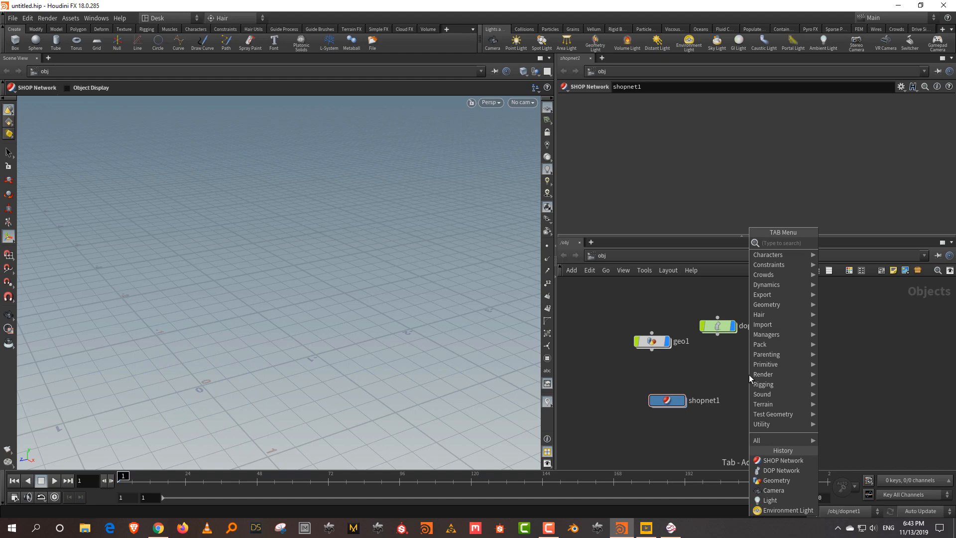
{"action": "type", "text": "mat"}
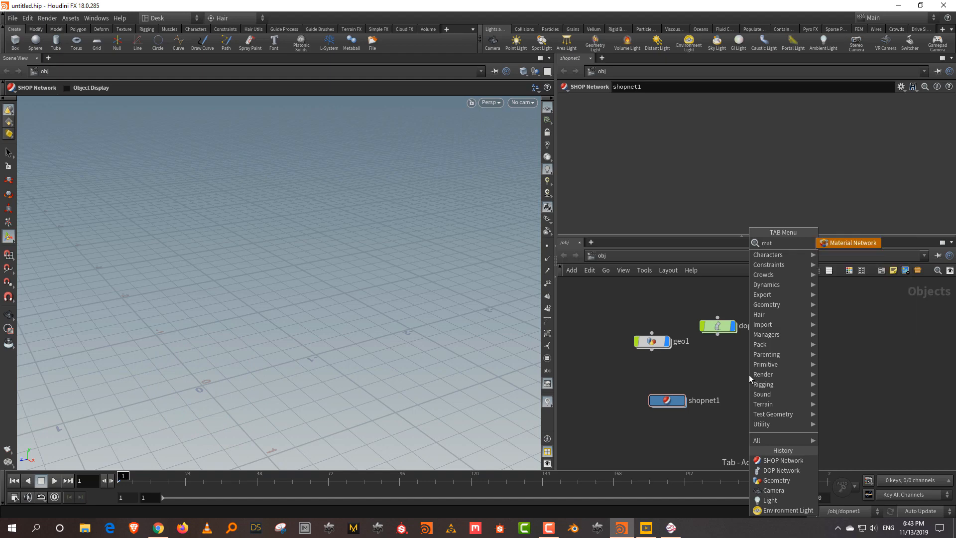
{"action": "left_click", "coordinate": [861, 243]}
{"action": "left_click", "coordinate": [780, 371]}
Add a ROP Network node between the existing nodes in the object network
{"action": "key", "text": "Tab"}
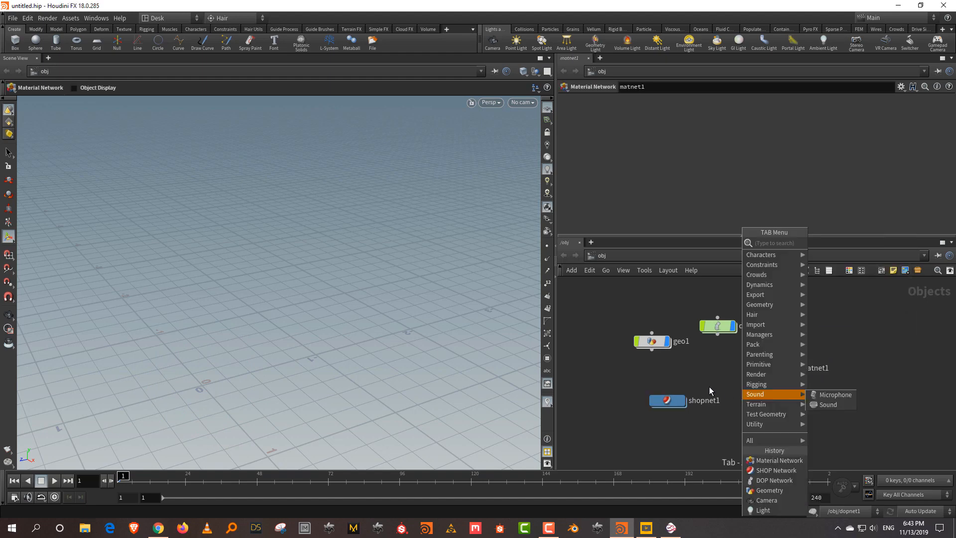
{"action": "key", "text": "Escape"}
{"action": "key", "text": "Tab"}
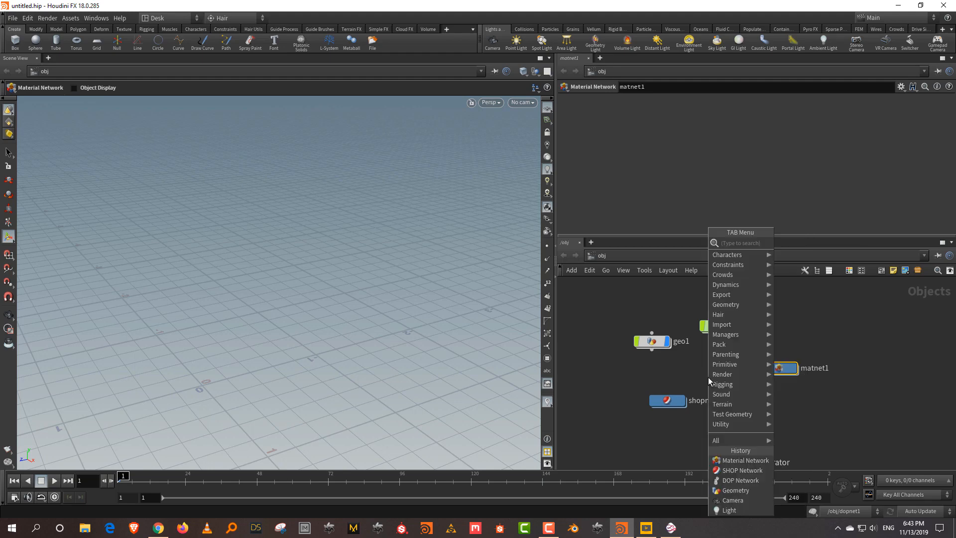
{"action": "type", "text": "rop"}
{"action": "key", "text": "Return"}
{"action": "left_click", "coordinate": [708, 377]}
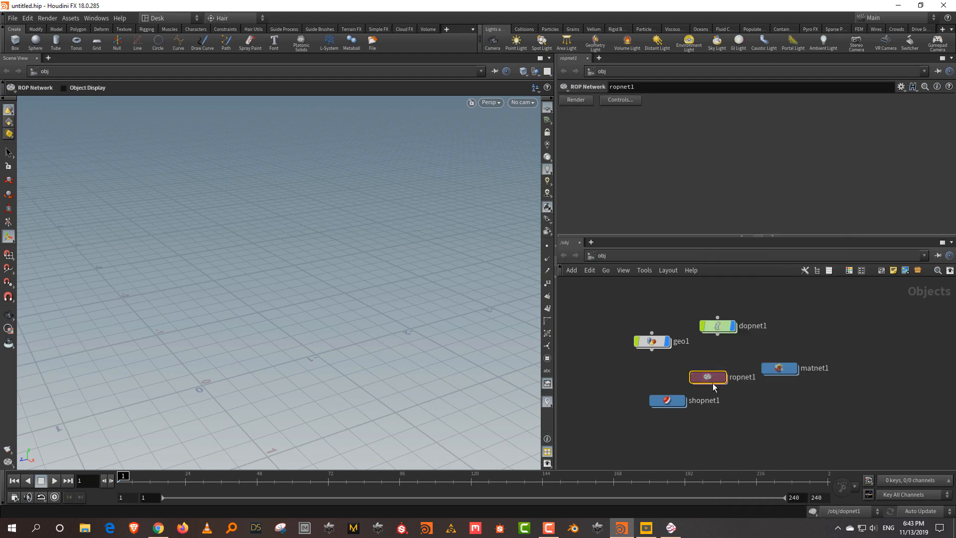
Spread out the object network by moving ropnet1 below matnet1, dopnet1 higher and geo1 slightly lower
{"action": "left_click_drag", "start_coordinate": [708, 377], "coordinate": [780, 437]}
{"action": "left_click_drag", "start_coordinate": [717, 329], "coordinate": [737, 312]}
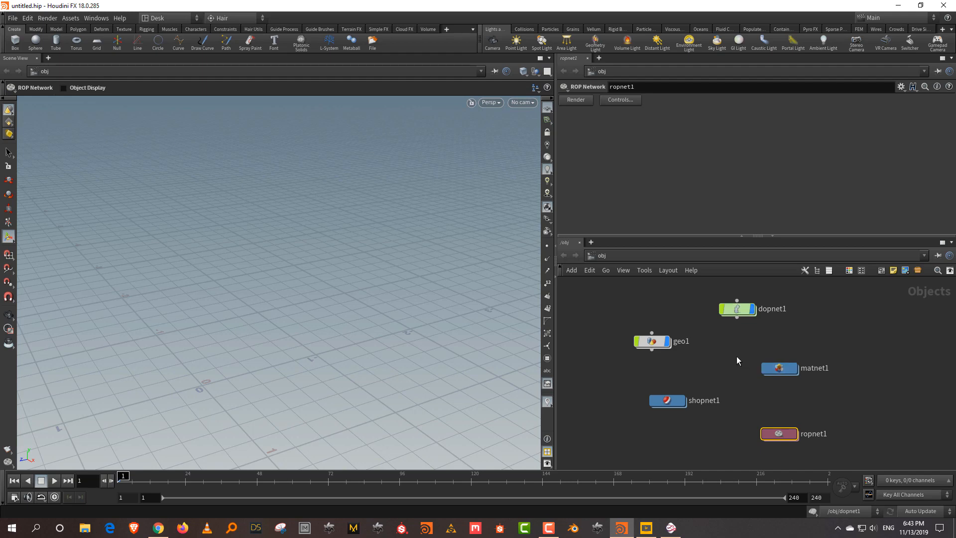
{"action": "middle_click_drag", "start_coordinate": [734, 354], "coordinate": [746, 355]}
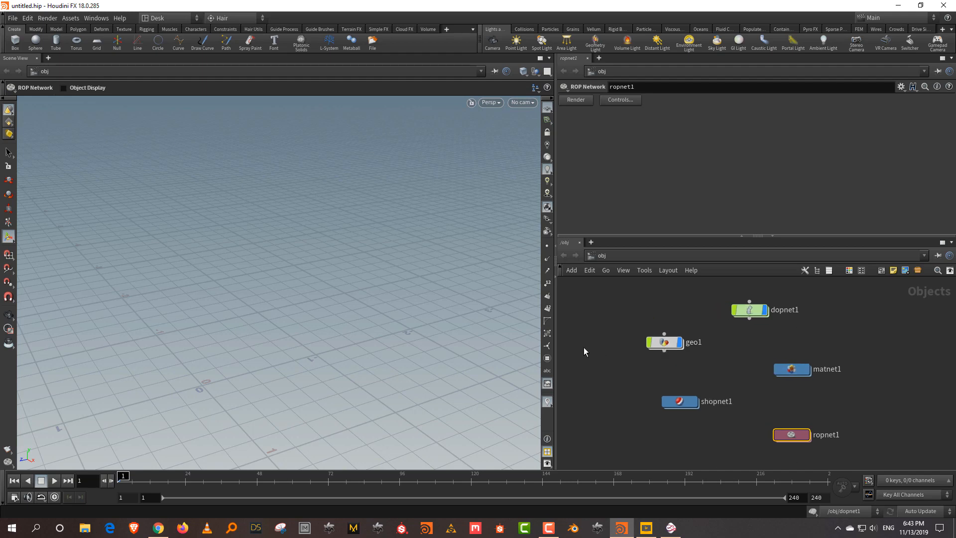
{"action": "key", "text": "Tab"}
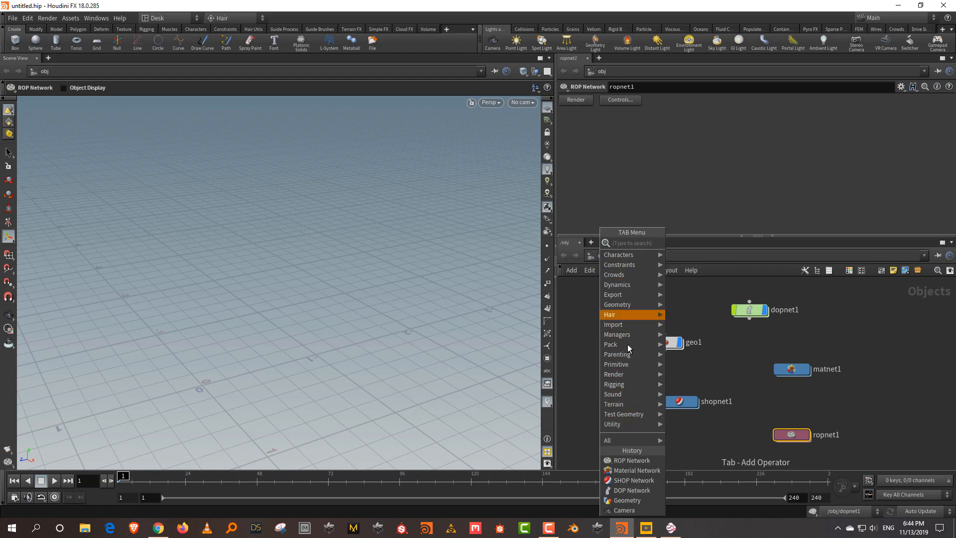
{"action": "mouse_move", "coordinate": [620, 354]}
{"action": "key", "text": "Escape"}
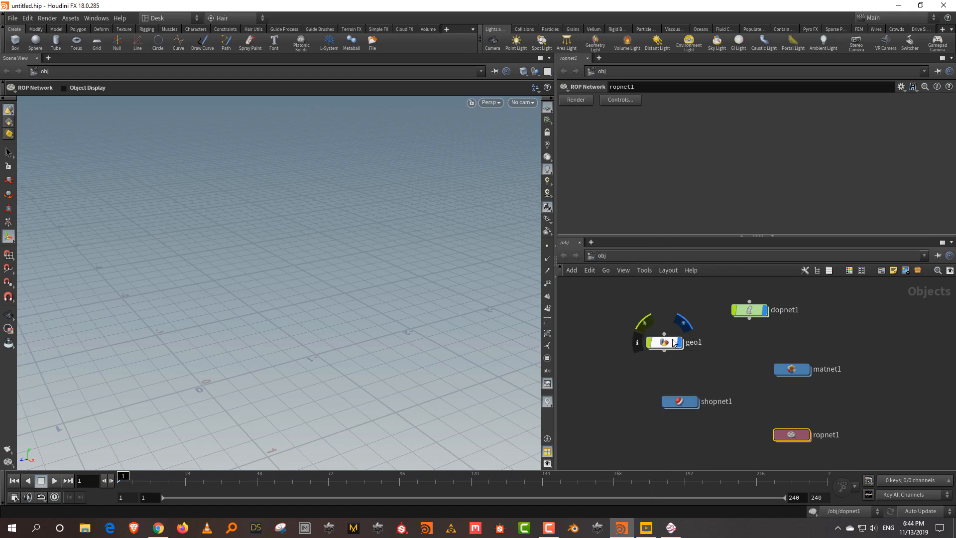
{"action": "left_click_drag", "start_coordinate": [664, 343], "coordinate": [658, 355]}
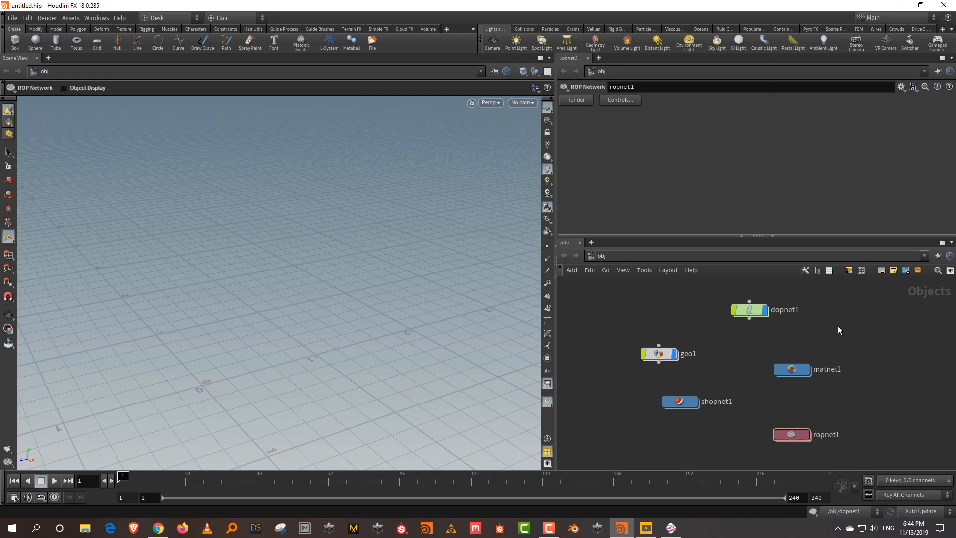
Make the network editor pane slightly taller, look inside geo1 and return to the object level
{"action": "left_click_drag", "start_coordinate": [786, 235], "coordinate": [786, 214]}
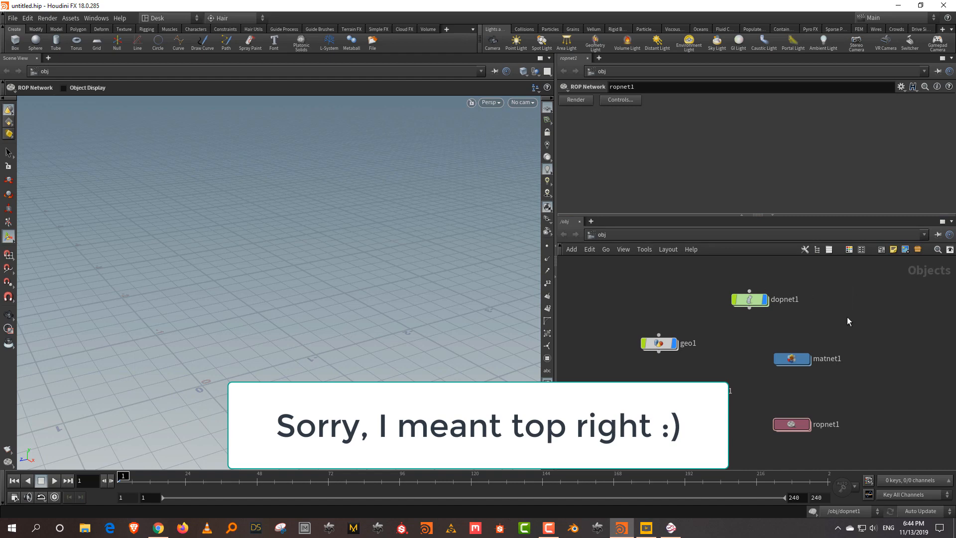
{"action": "double_click", "coordinate": [659, 344]}
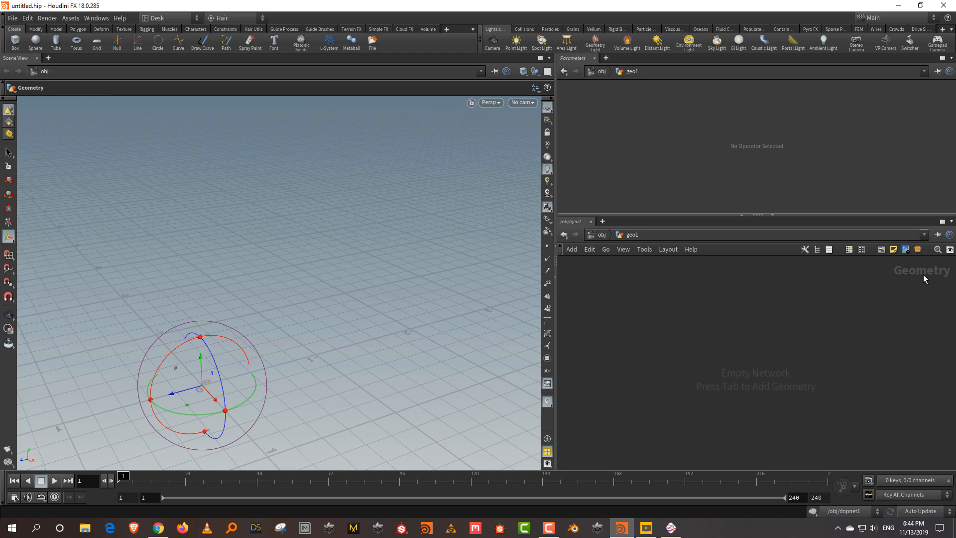
{"action": "left_click", "coordinate": [600, 235]}
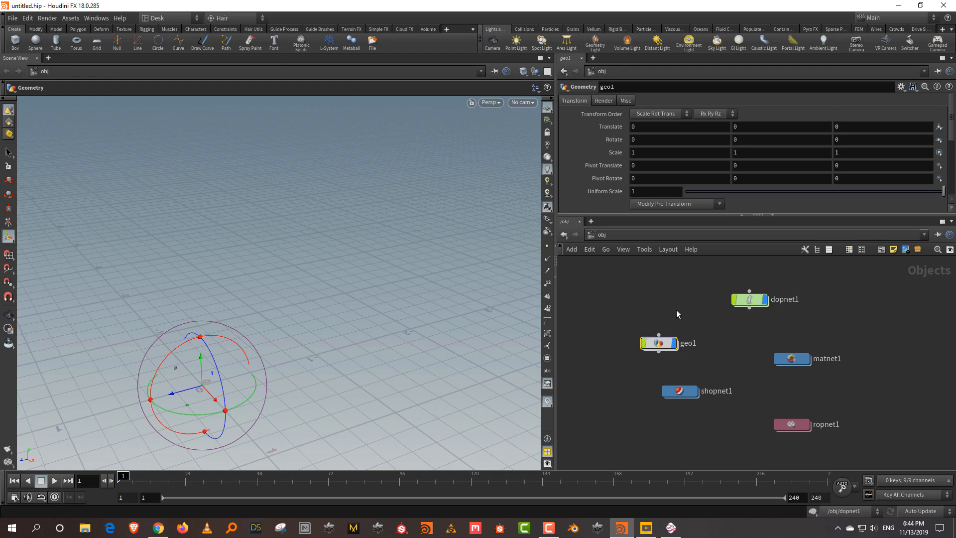
Use quick node navigation to locate /obj/dopnet1 and /obj/geo1, and close the finder
{"action": "key", "text": "question"}
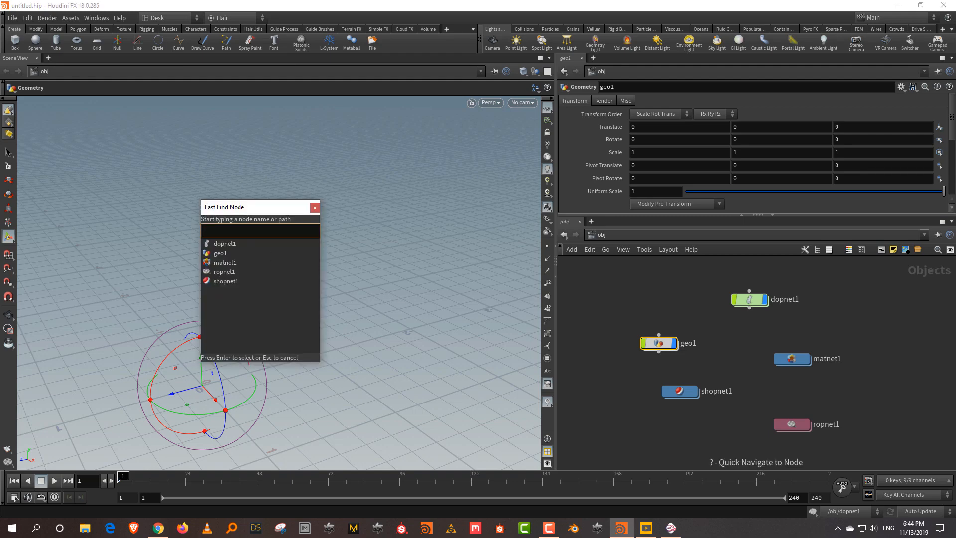
{"action": "type", "text": "obj/dopnet1"}
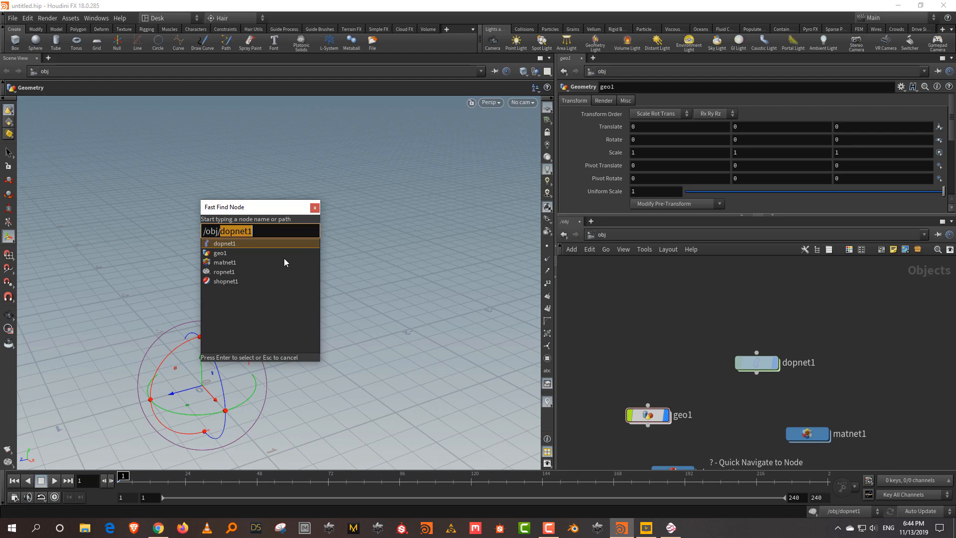
{"action": "key", "text": "Tab"}
{"action": "key", "text": "BackSpace"}
{"action": "key", "text": "BackSpace"}
{"action": "key", "text": "BackSpace"}
{"action": "key", "text": "BackSpace"}
{"action": "key", "text": "BackSpace"}
{"action": "key", "text": "BackSpace"}
{"action": "key", "text": "BackSpace"}
{"action": "type", "text": "geo"}
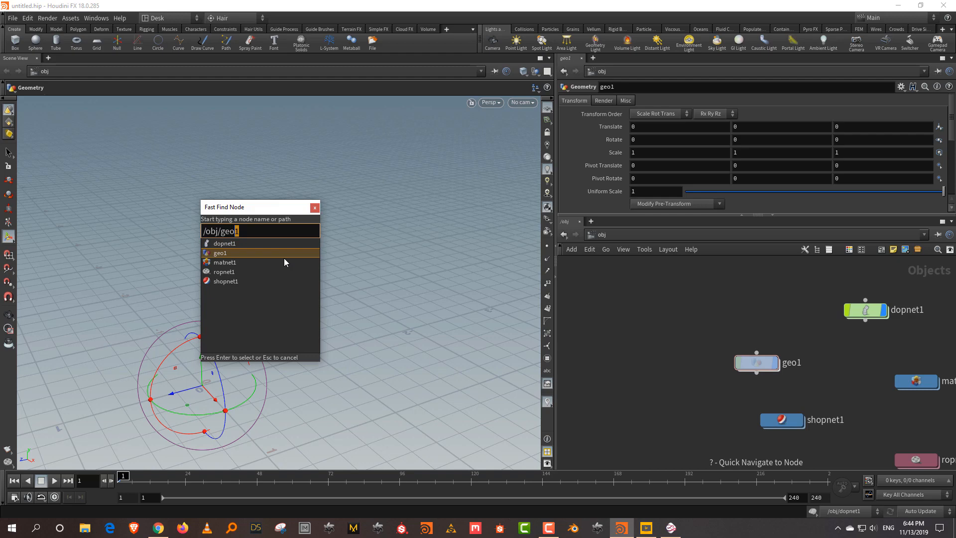
{"action": "type", "text": "1"}
{"action": "left_click", "coordinate": [315, 207]}
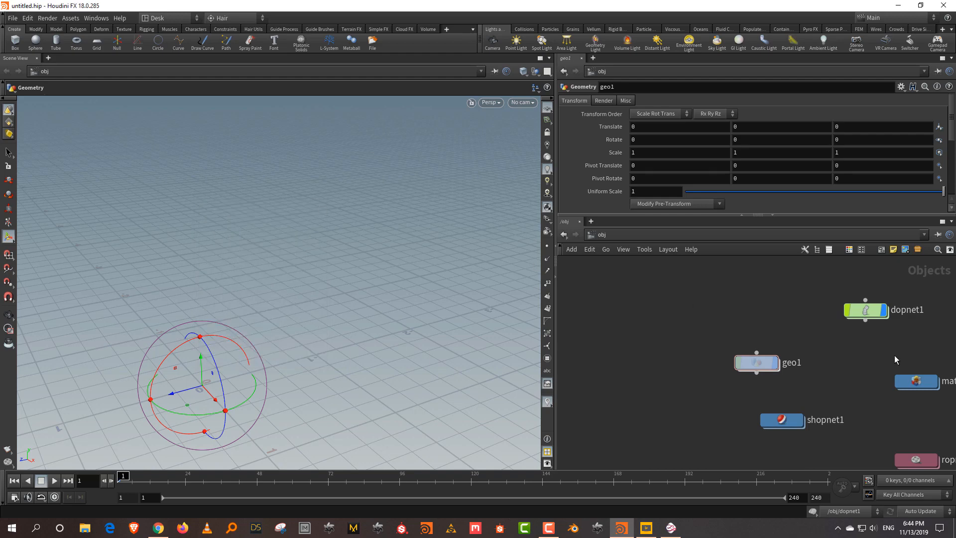
Enter the geo1 node, view the operator categories available inside it, and go back up to the object level
{"action": "middle_click_drag", "start_coordinate": [894, 354], "coordinate": [830, 335]}
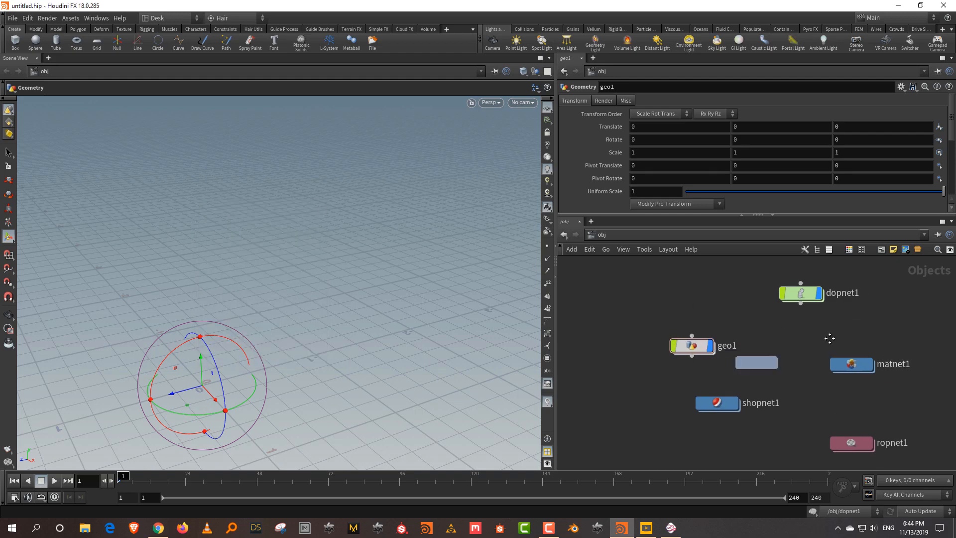
{"action": "double_click", "coordinate": [693, 344]}
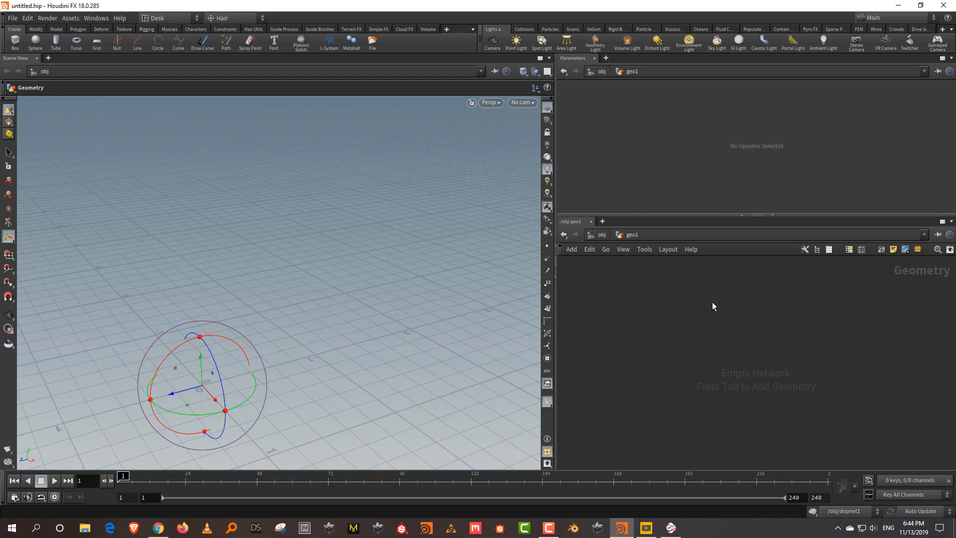
{"action": "key", "text": "Tab"}
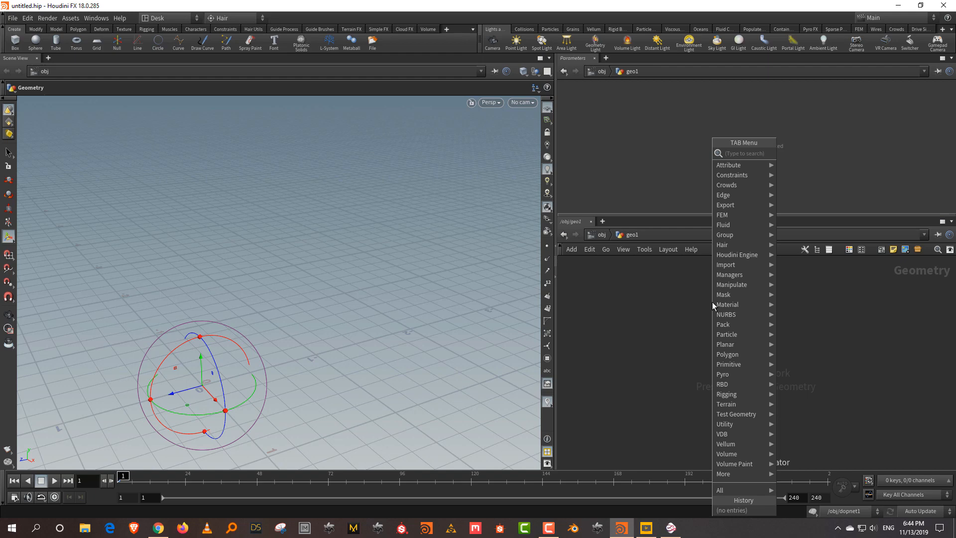
{"action": "key", "text": "Escape"}
{"action": "key", "text": "u"}
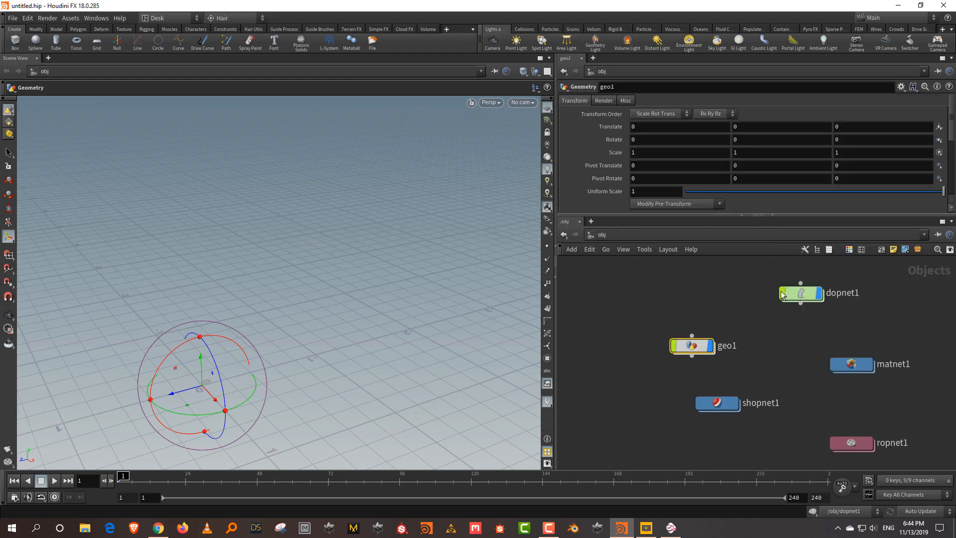
Enter geo1 again, return to obj through the network path, and select geo1
{"action": "double_click", "coordinate": [692, 343]}
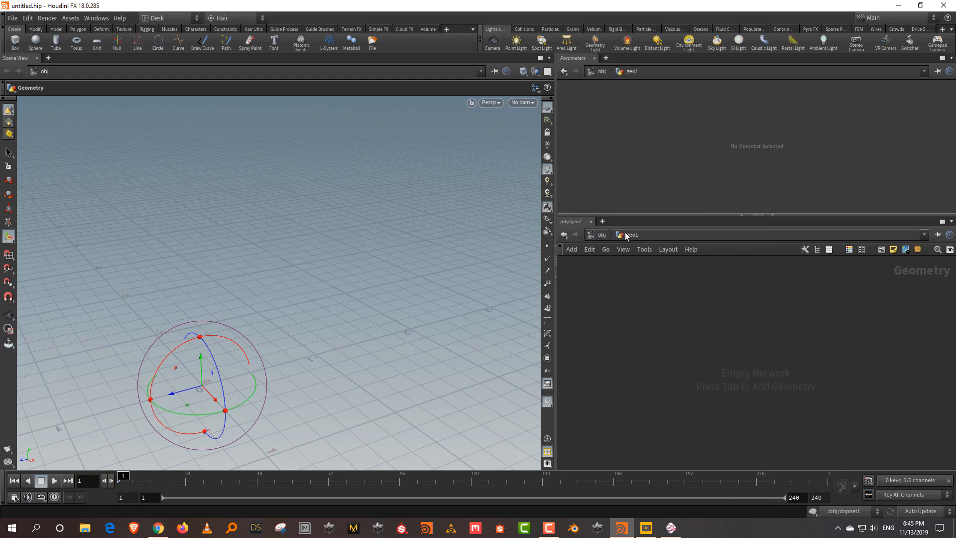
{"action": "left_click", "coordinate": [601, 235]}
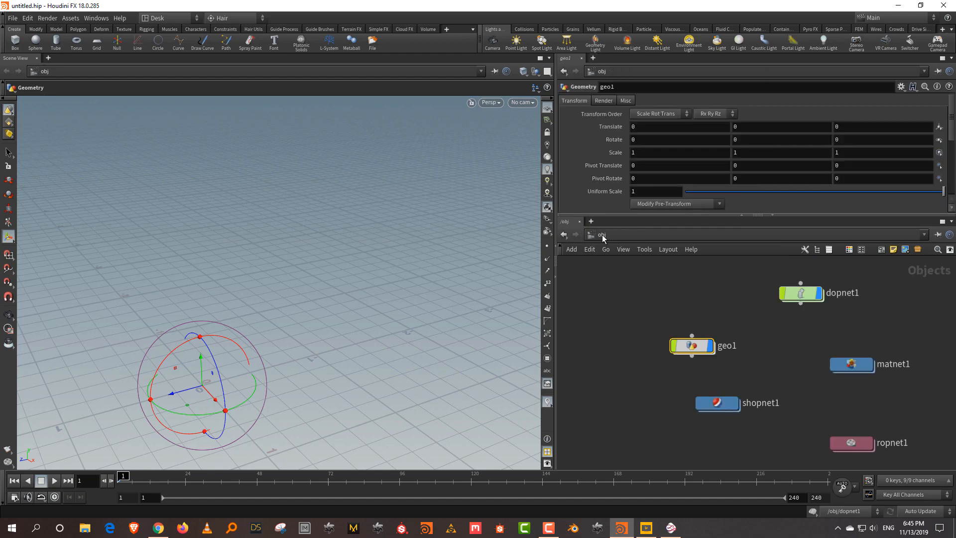
{"action": "left_click", "coordinate": [691, 350]}
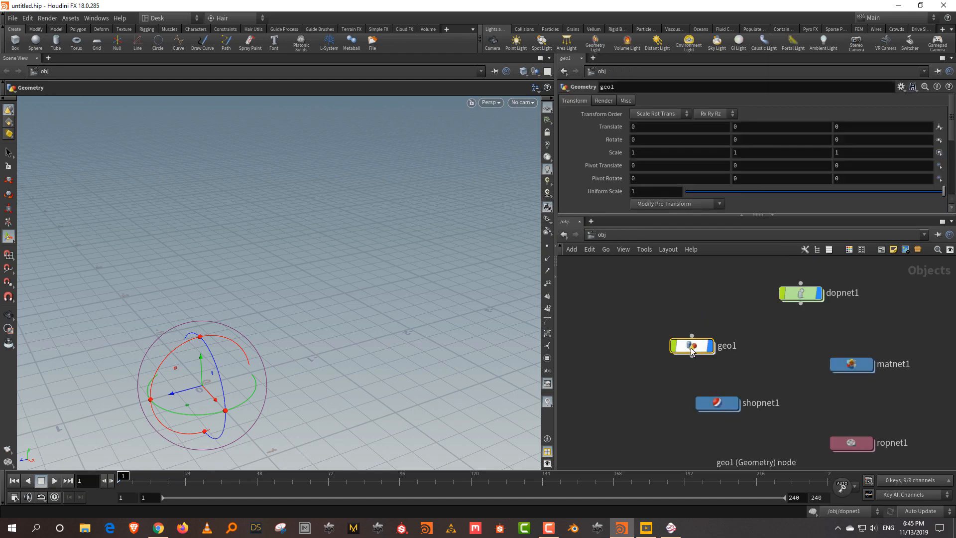
Go inside the geo1 node, jump back up to the object level, and clear the selection
{"action": "key", "text": "Return"}
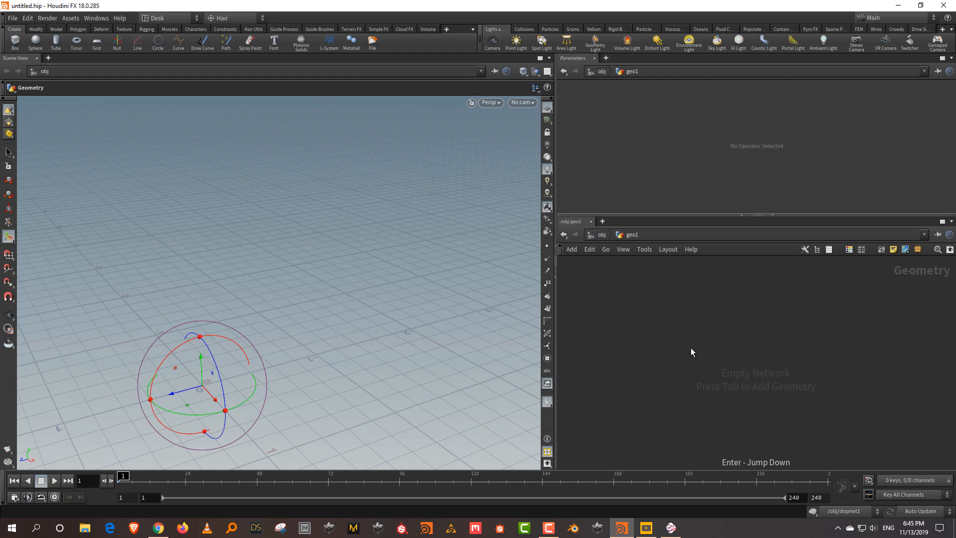
{"action": "key", "text": "u"}
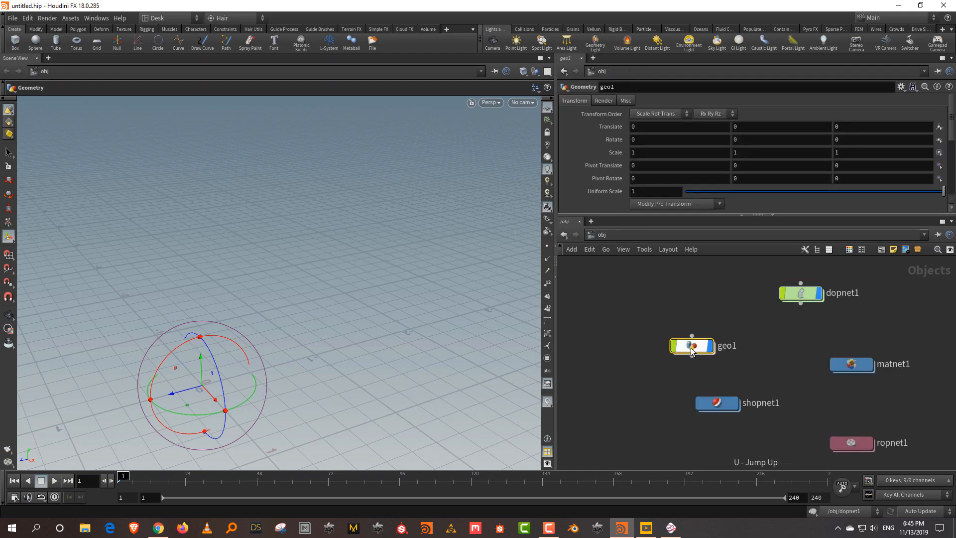
{"action": "left_click", "coordinate": [746, 319]}
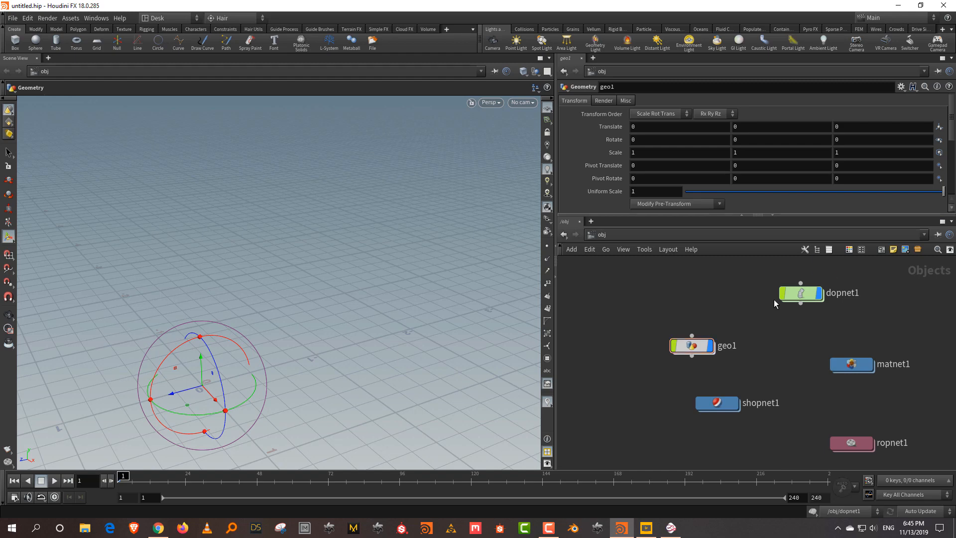
Enter dopnet1, view its dynamics operator categories, including FEM and Vellum, and return to the object level
{"action": "double_click", "coordinate": [798, 294]}
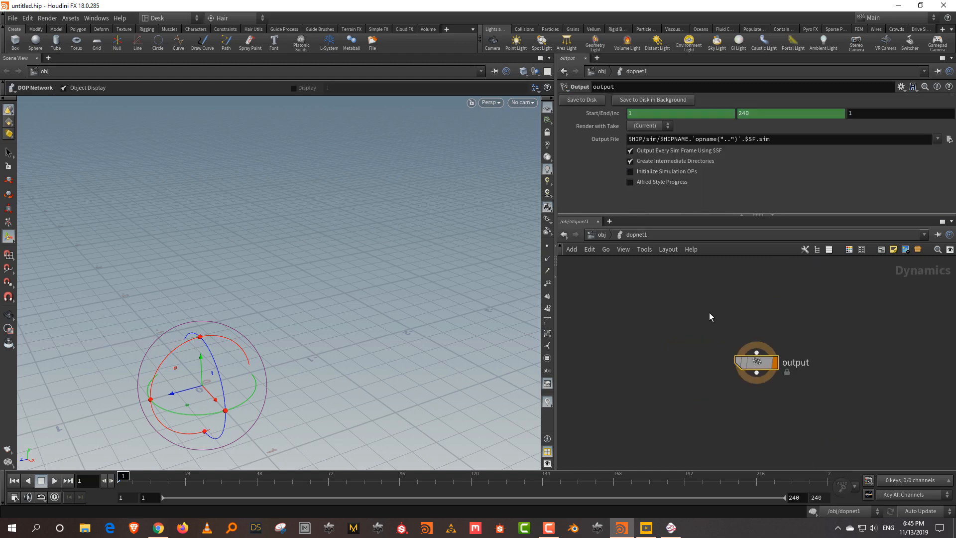
{"action": "key", "text": "Tab"}
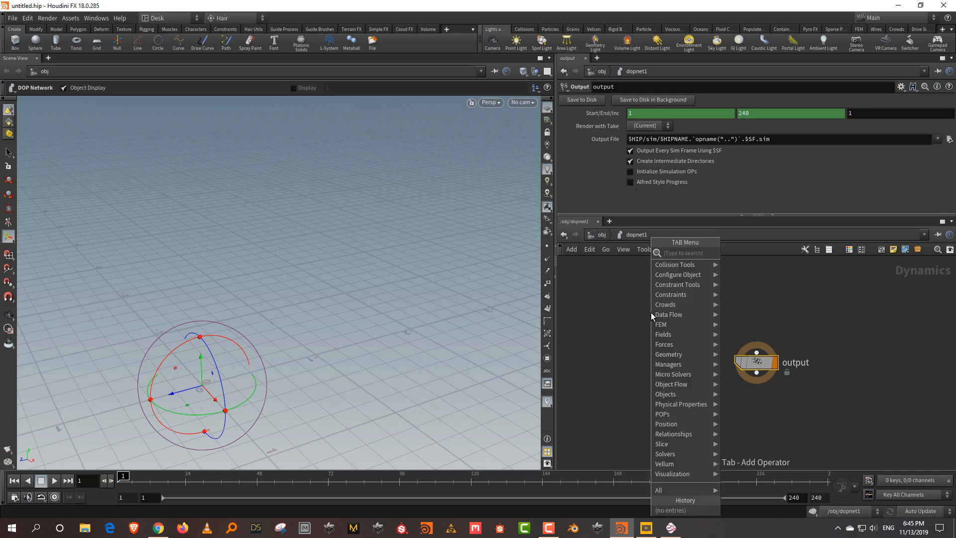
{"action": "mouse_move", "coordinate": [678, 328]}
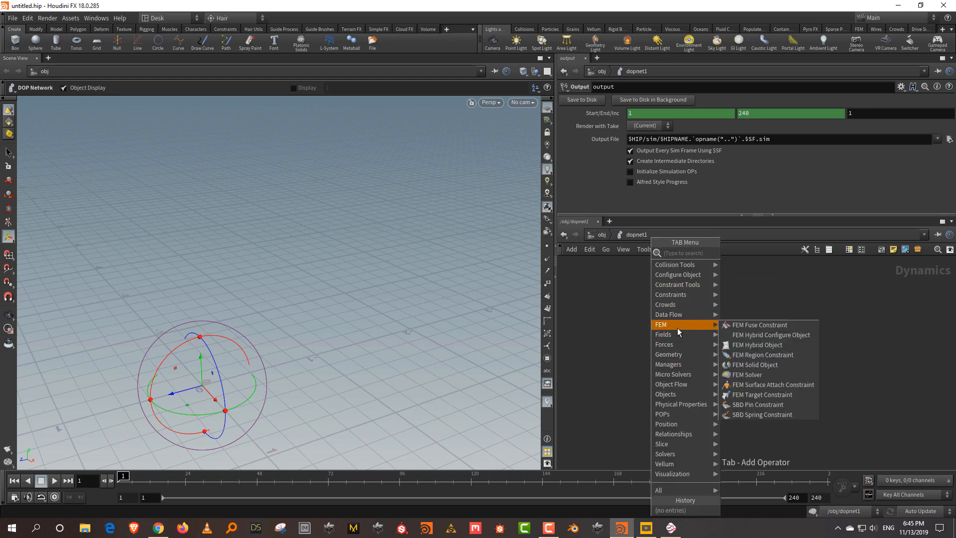
{"action": "mouse_move", "coordinate": [682, 416]}
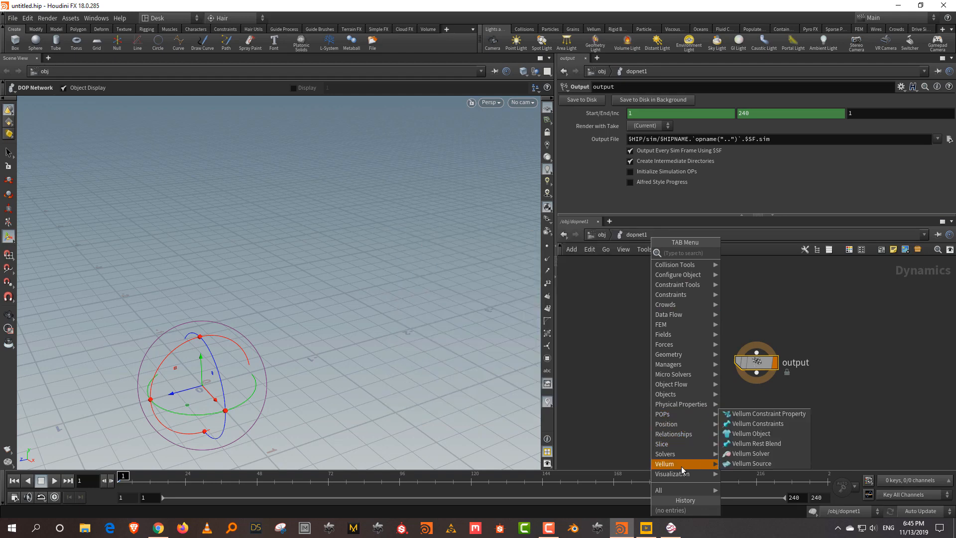
{"action": "mouse_move", "coordinate": [682, 458]}
{"action": "left_click", "coordinate": [638, 387]}
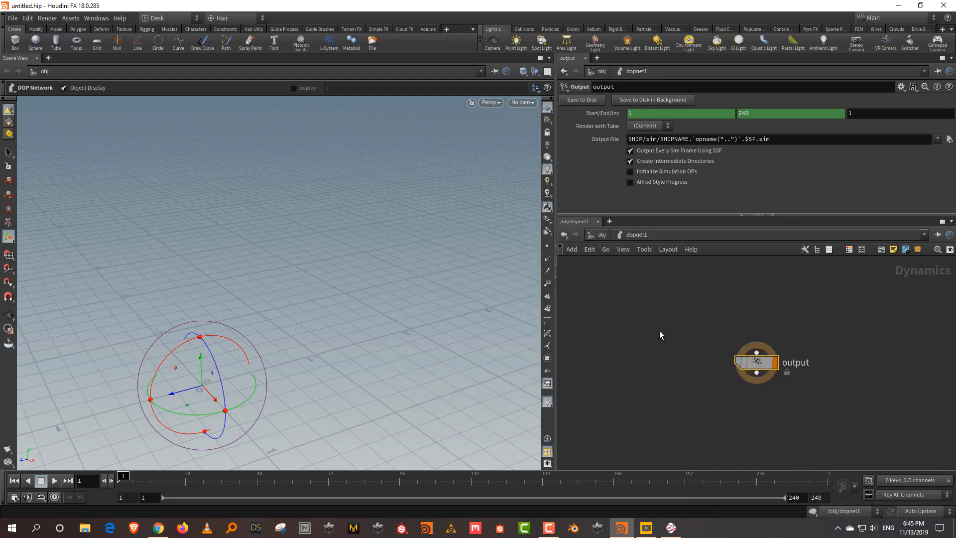
{"action": "left_click", "coordinate": [599, 235]}
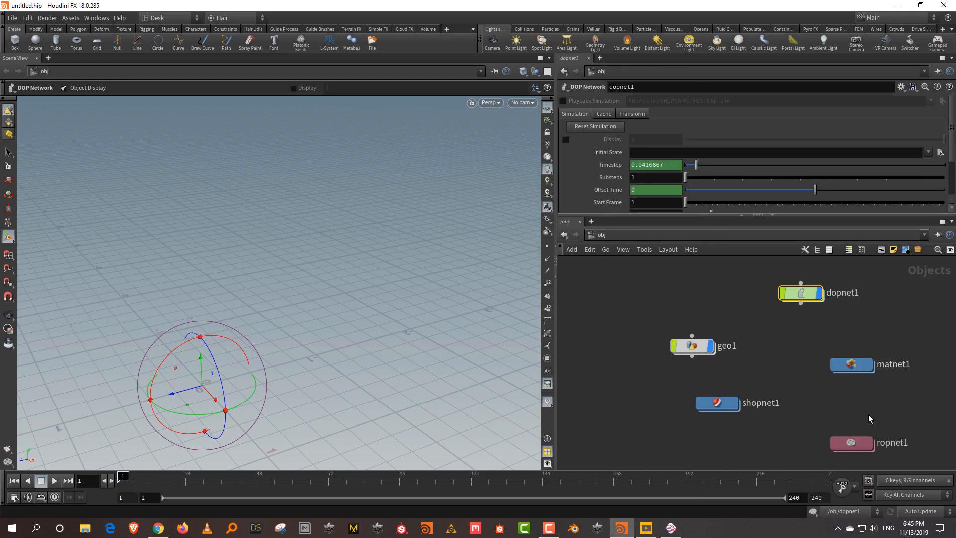
Enter matnet1, view the VEX Builder operator categories available there, and return to the object level
{"action": "double_click", "coordinate": [853, 365]}
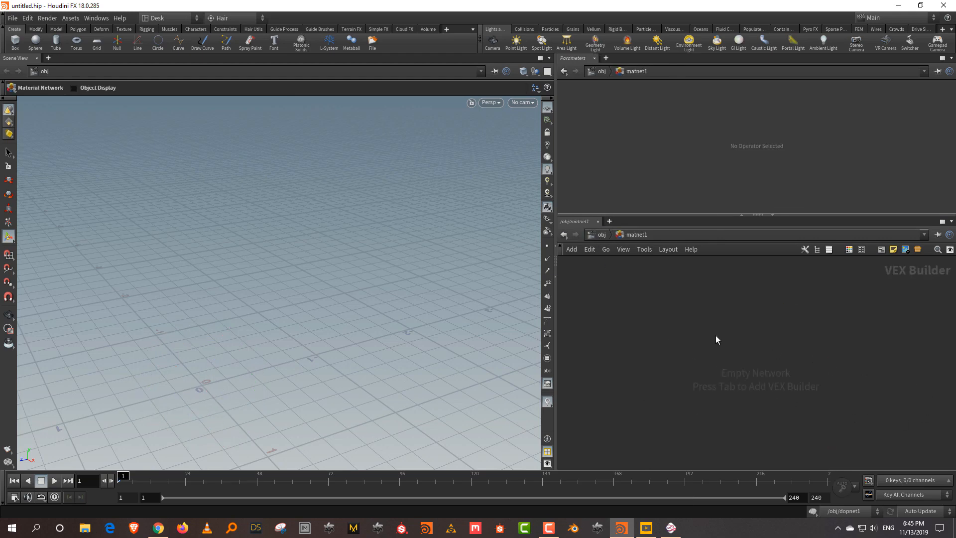
{"action": "key", "text": "Tab"}
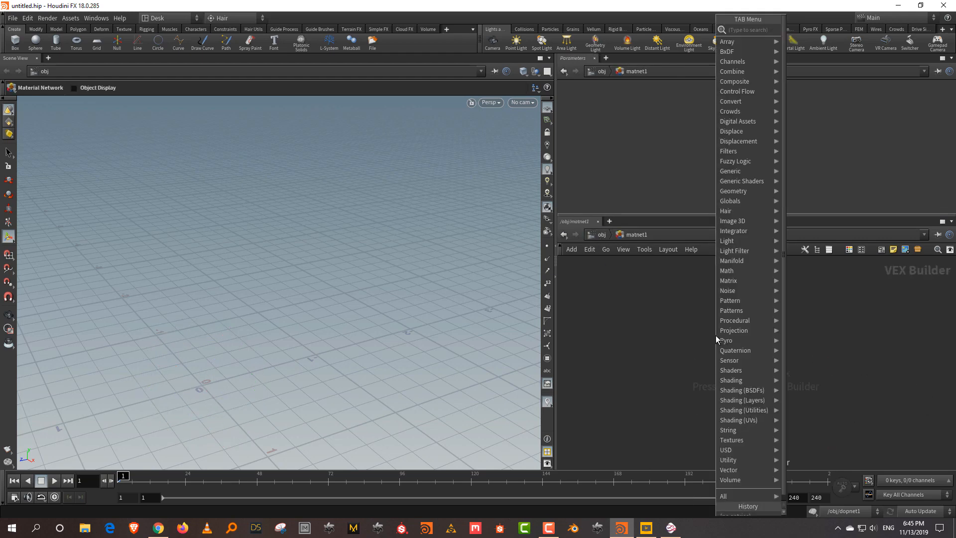
{"action": "key", "text": "Escape"}
{"action": "left_click", "coordinate": [602, 234]}
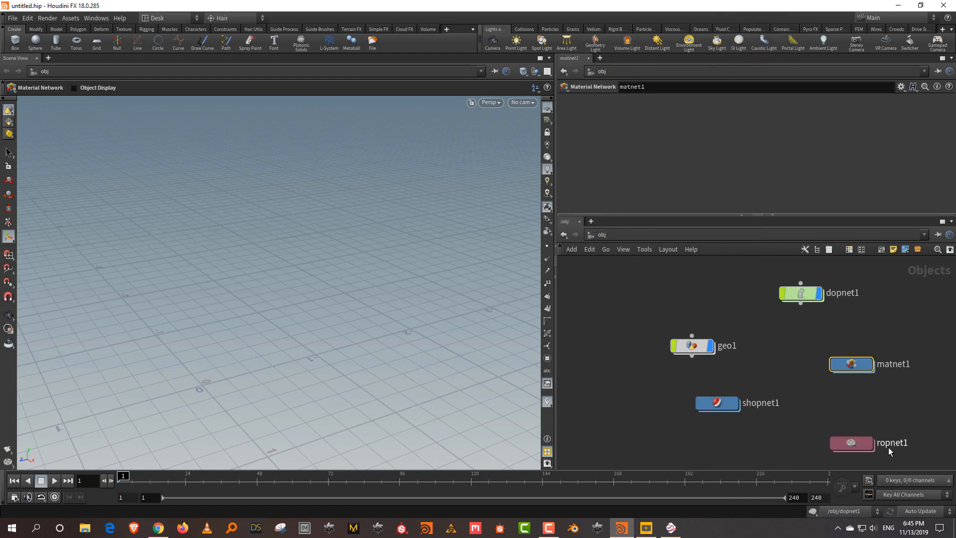
Enter ropnet1, view its output operator categories and the Render operators, and return to the object level
{"action": "double_click", "coordinate": [859, 442]}
{"action": "key", "text": "Tab"}
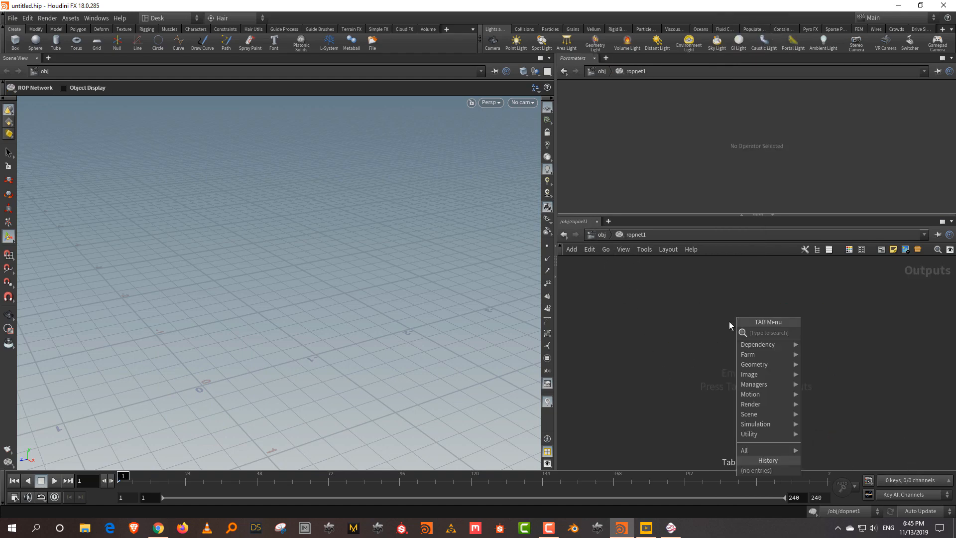
{"action": "mouse_move", "coordinate": [758, 407]}
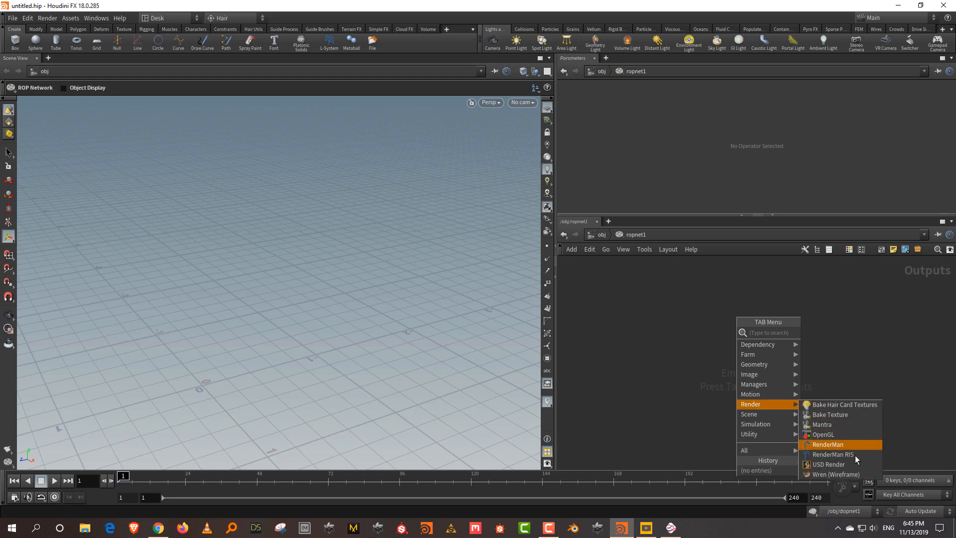
{"action": "key", "text": "Escape"}
{"action": "left_click", "coordinate": [616, 235]}
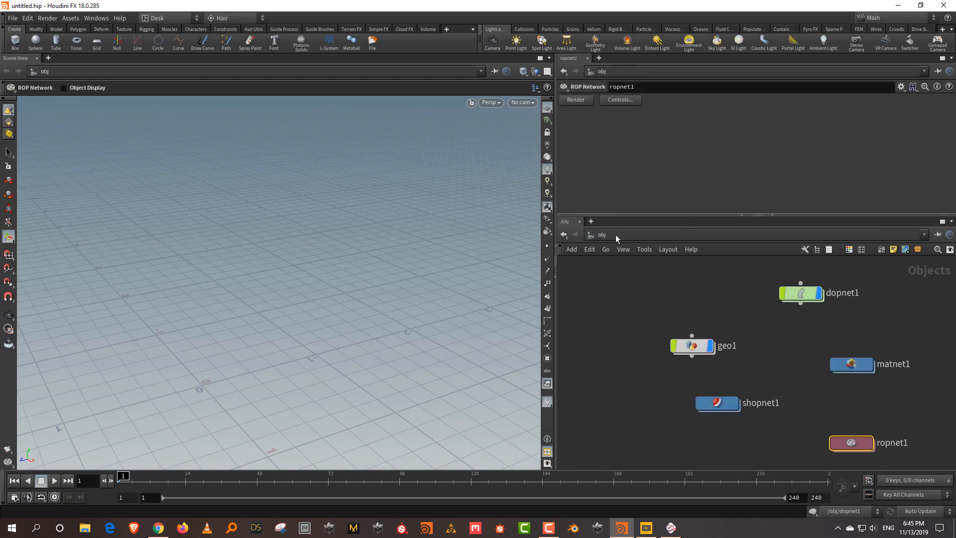
Delete all five nodes (geo1, dopnet1, matnet1, shopnet1 and ropnet1) from the object network
{"action": "left_click", "coordinate": [709, 273]}
{"action": "scroll", "coordinate": [739, 282], "scroll_direction": "down", "scroll_amount": 2}
{"action": "scroll", "coordinate": [739, 283], "scroll_direction": "up", "scroll_amount": 2}
{"action": "left_click_drag", "start_coordinate": [682, 270], "coordinate": [896, 450]}
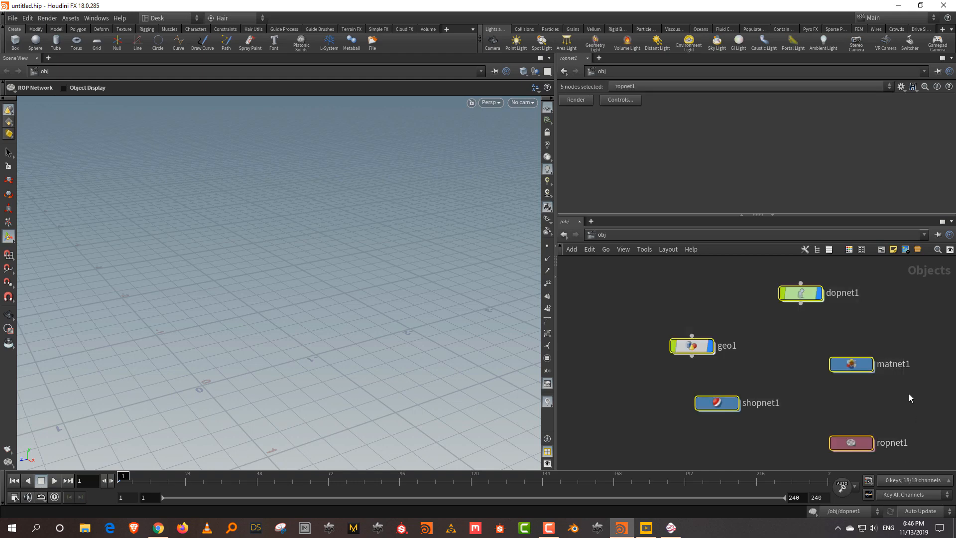
{"action": "key", "text": "Delete"}
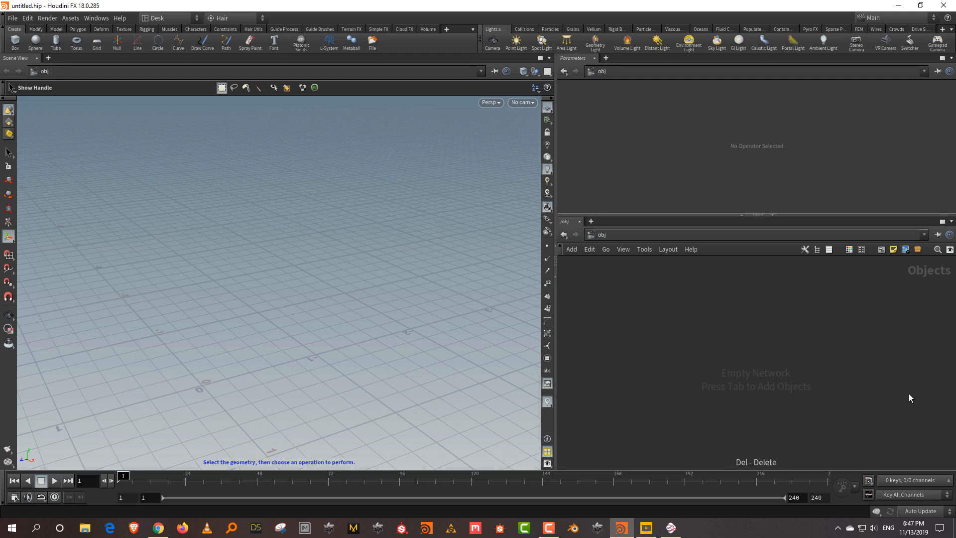
Add the Test Geometry: Rubber Toy to the scene at the world origin
{"action": "left_click", "coordinate": [647, 330]}
{"action": "key", "text": "Tab"}
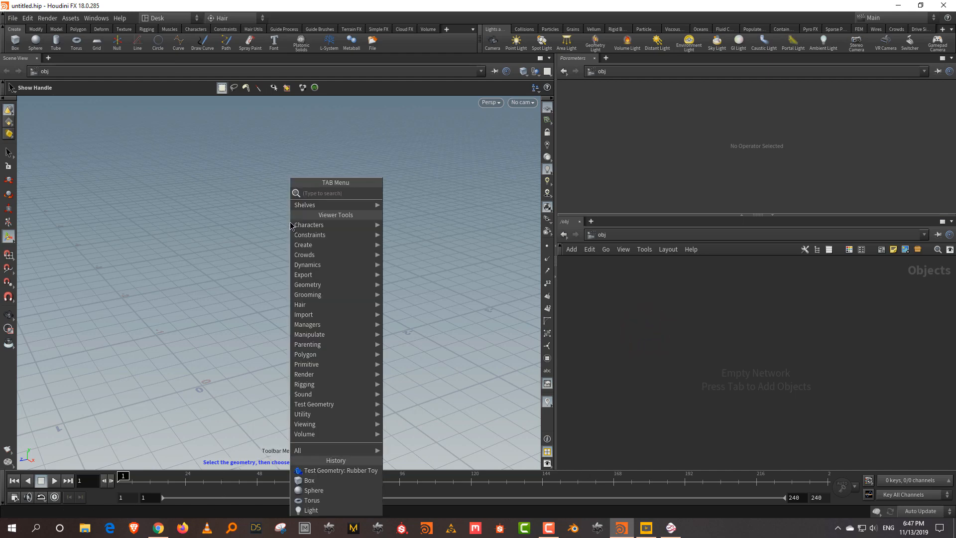
{"action": "type", "text": "TEST"}
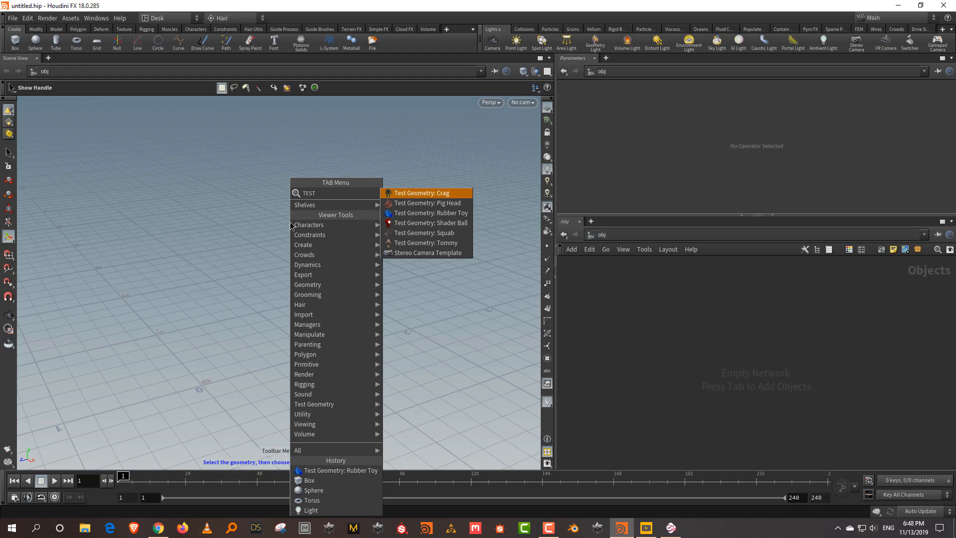
{"action": "left_click", "coordinate": [461, 213]}
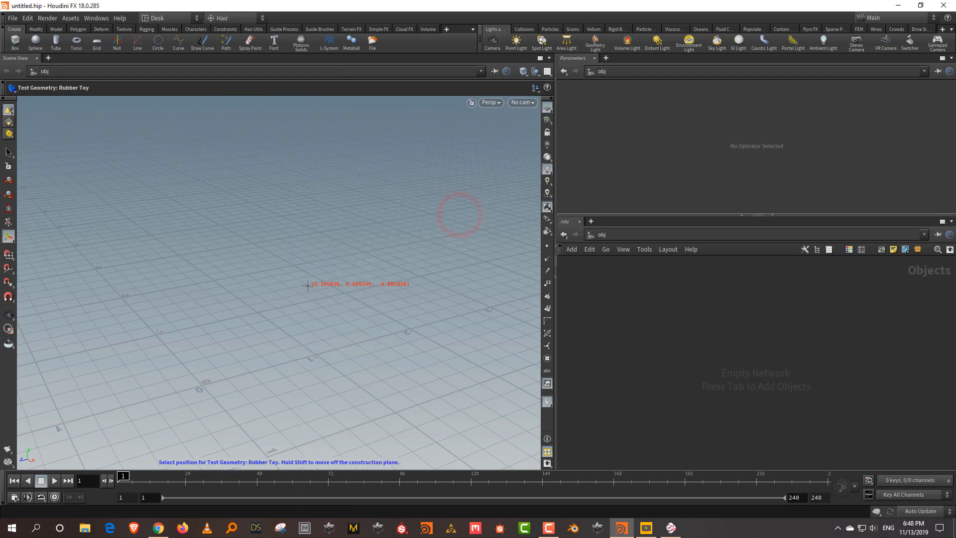
{"action": "key", "text": "Return"}
{"action": "key", "text": "Escape"}
{"action": "left_click_drag", "start_coordinate": [308, 285], "coordinate": [331, 189]}
{"action": "key", "text": "Return"}
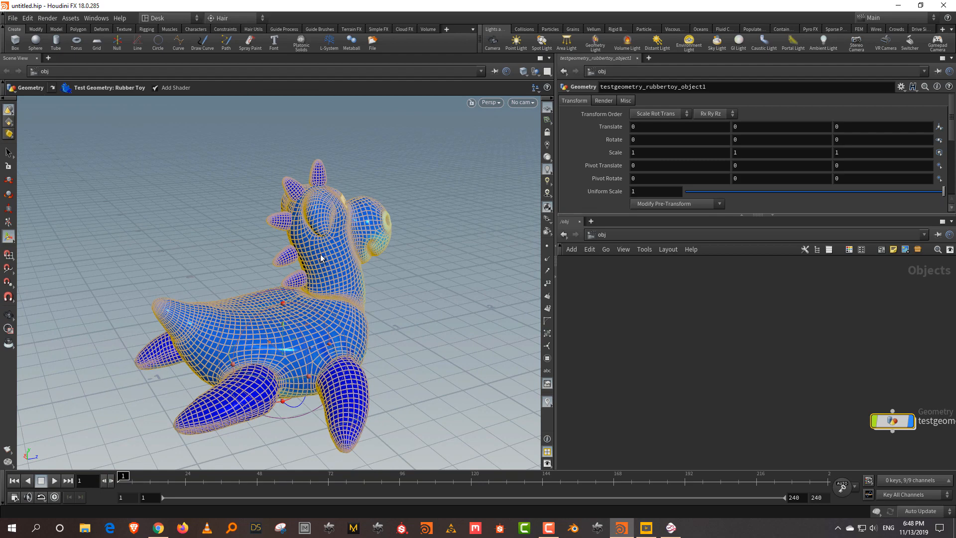
Turn off Add Shader for the rubber toy, raise it about 0.21 units in Y, and enlarge the parameter pane
{"action": "left_click", "coordinate": [155, 88]}
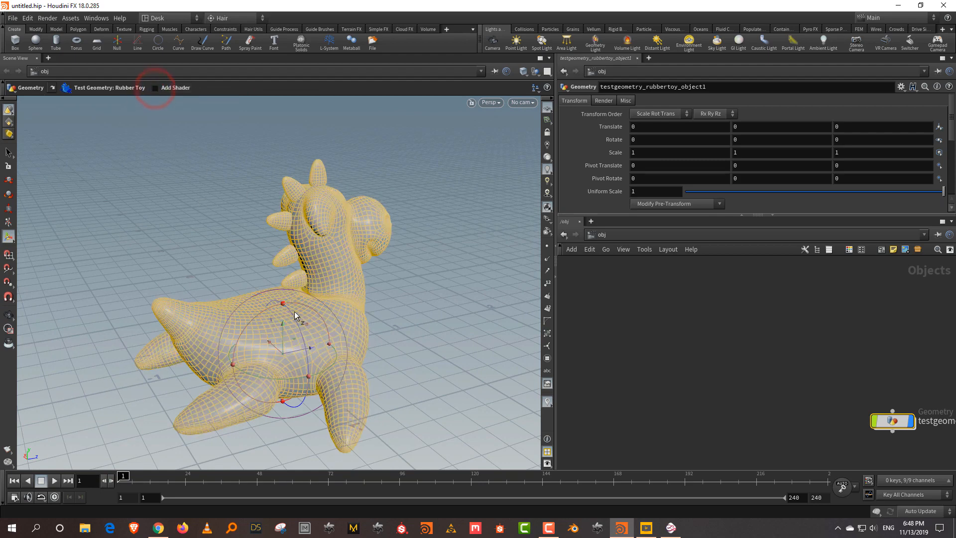
{"action": "left_click_drag", "start_coordinate": [292, 330], "coordinate": [285, 333]}
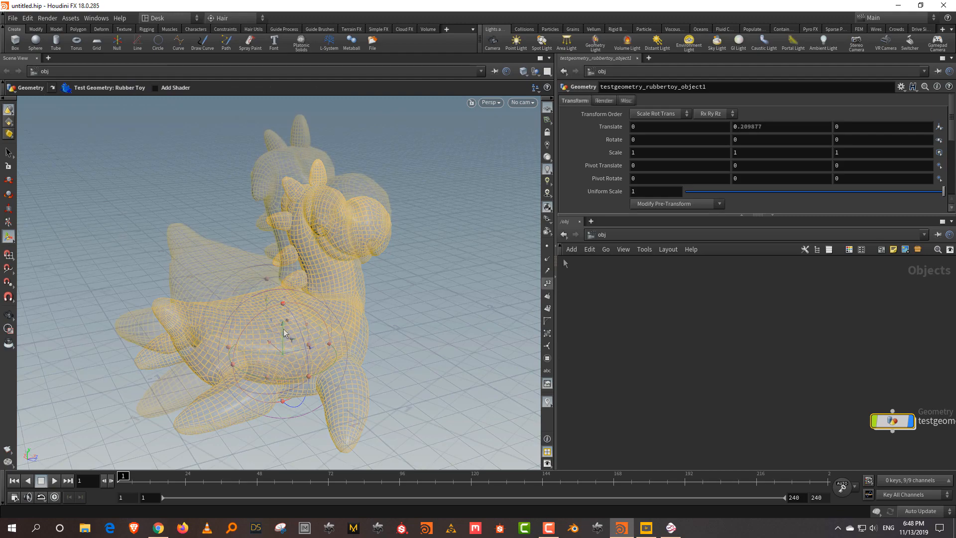
{"action": "left_click", "coordinate": [650, 305]}
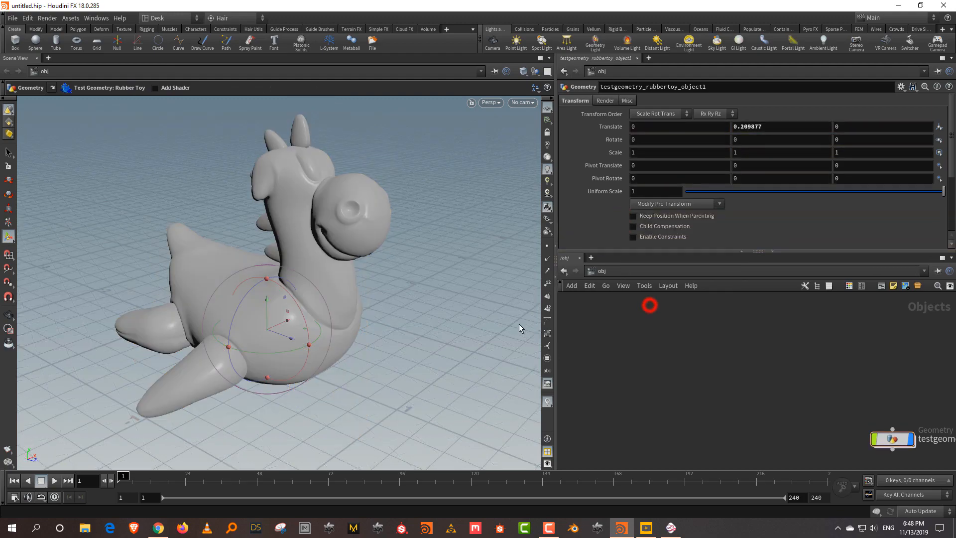
Create a grid at the world origin as a floor under the toy and set its Uniform Scale to 5
{"action": "left_click", "coordinate": [97, 41]}
{"action": "left_click_drag", "start_coordinate": [410, 222], "coordinate": [348, 289]}
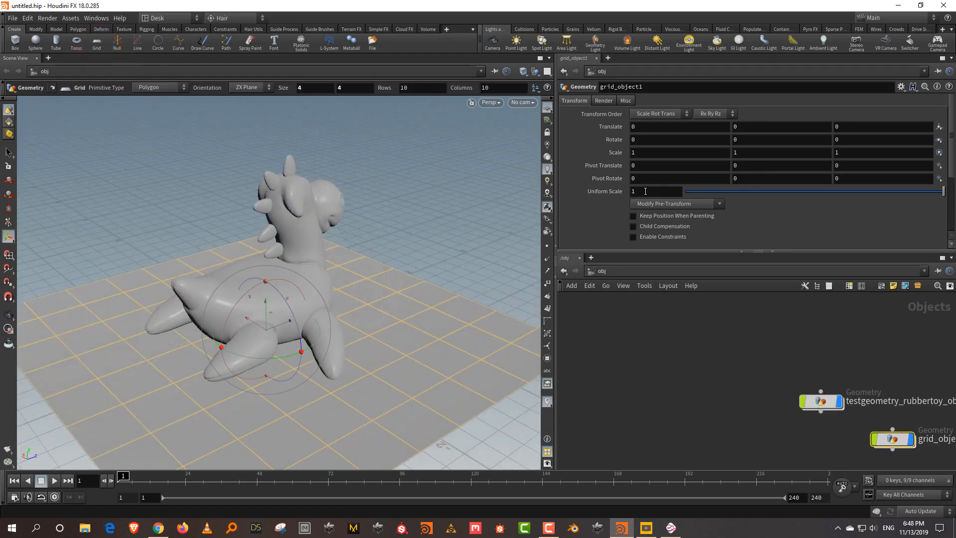
{"action": "left_click", "coordinate": [646, 191]}
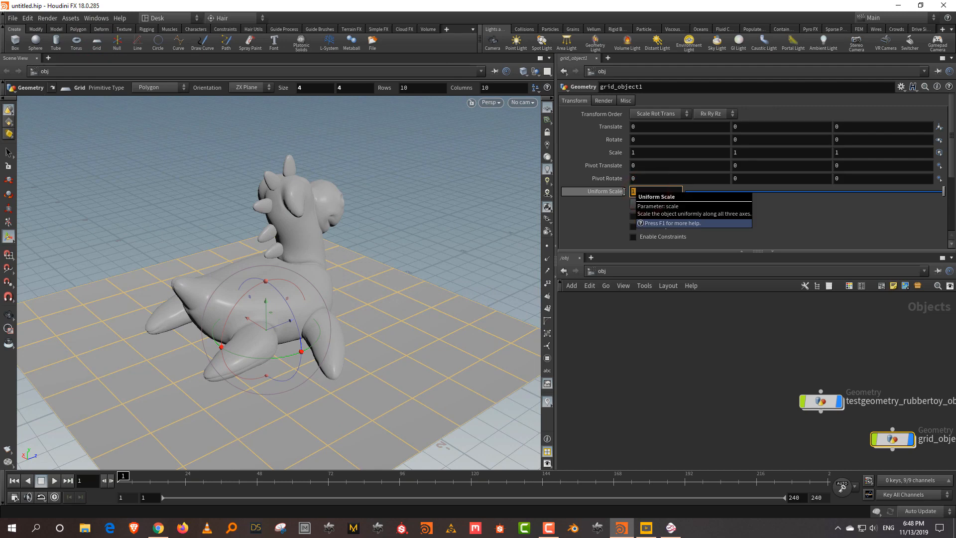
{"action": "key", "text": "Return"}
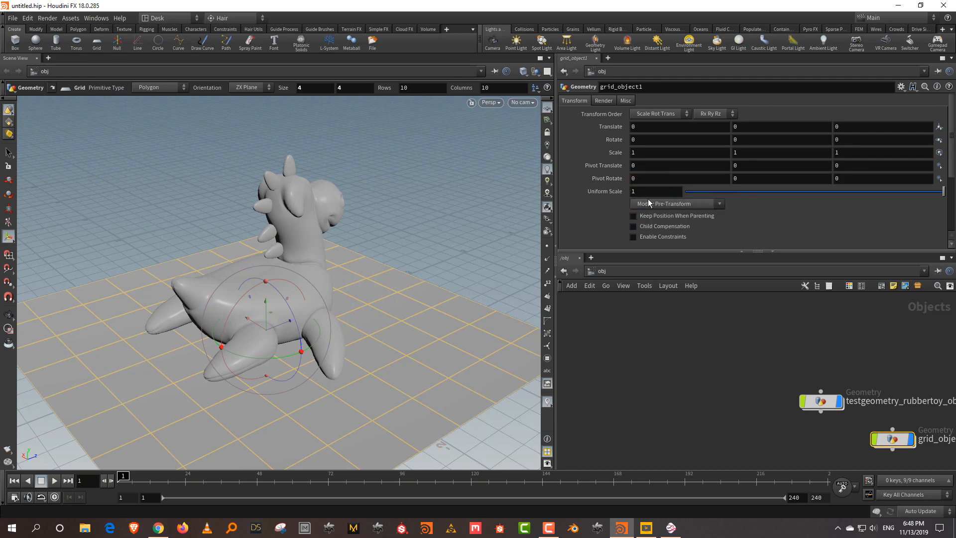
{"action": "left_click", "coordinate": [646, 193]}
{"action": "type", "text": "5"}
{"action": "key", "text": "Return"}
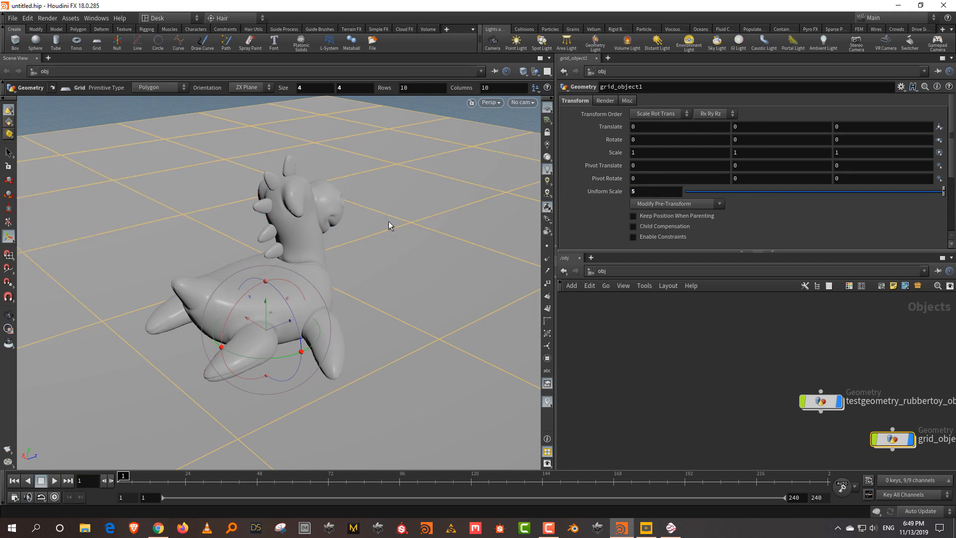
{"action": "left_click", "coordinate": [697, 351]}
Create a new camera from a front three-quarter view of the rubber toy and move its node beside the geometry nodes
{"action": "key", "text": "Escape"}
{"action": "left_click_drag", "start_coordinate": [252, 202], "coordinate": [301, 259]}
{"action": "key", "text": "Return"}
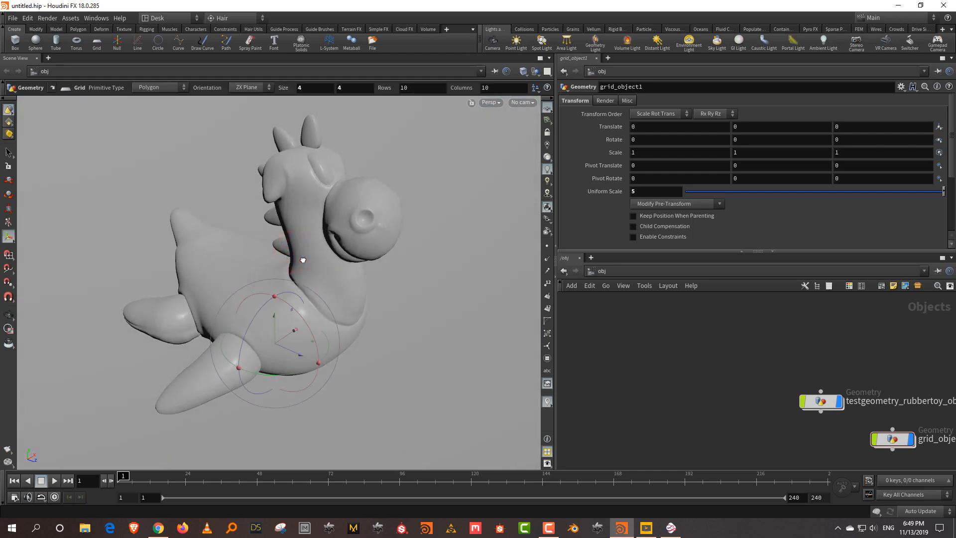
{"action": "left_click", "coordinate": [523, 103]}
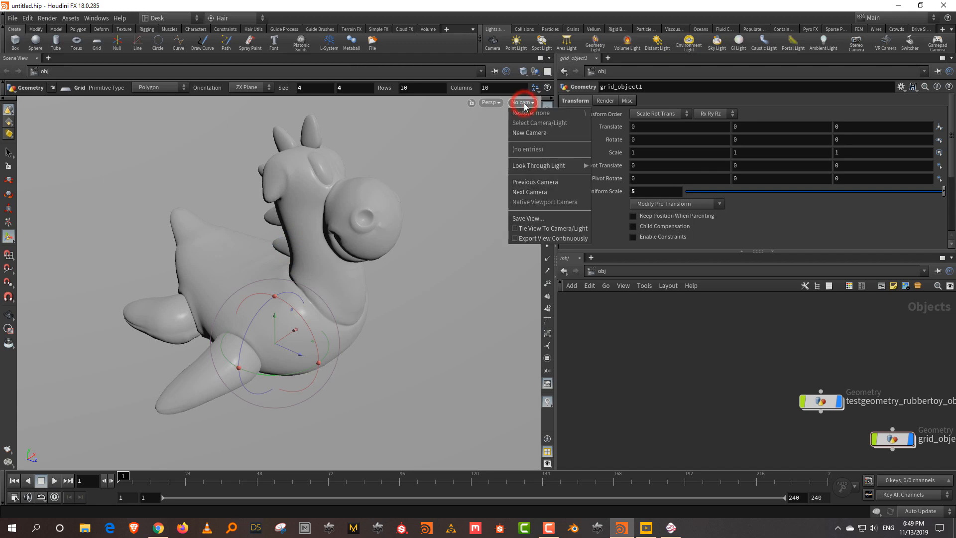
{"action": "left_click", "coordinate": [529, 132]}
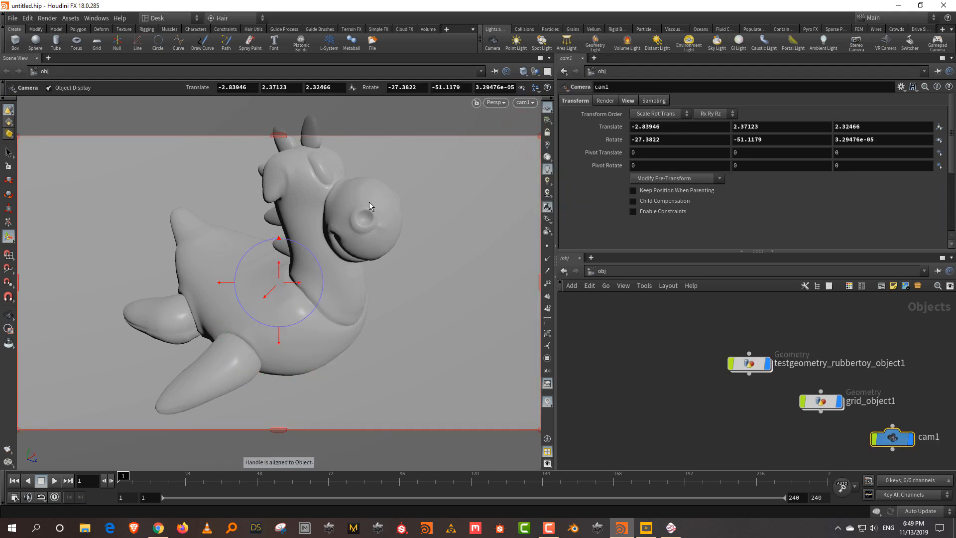
{"action": "left_click_drag", "start_coordinate": [893, 438], "coordinate": [684, 417]}
{"action": "left_click", "coordinate": [648, 342]}
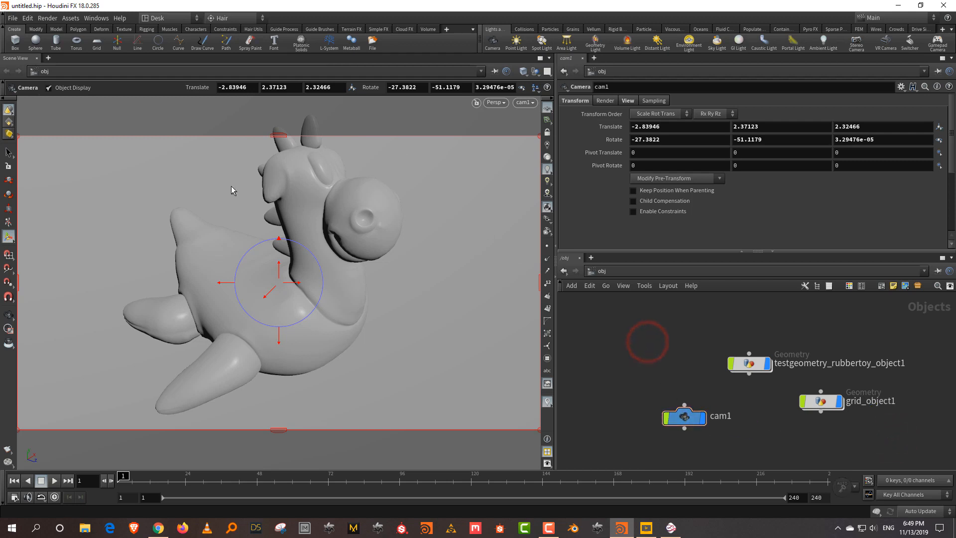
{"action": "left_click", "coordinate": [668, 326]}
Leave the camera view without locking it and examine the camera's placement relative to the rubber toy and grid
{"action": "left_click", "coordinate": [547, 134]}
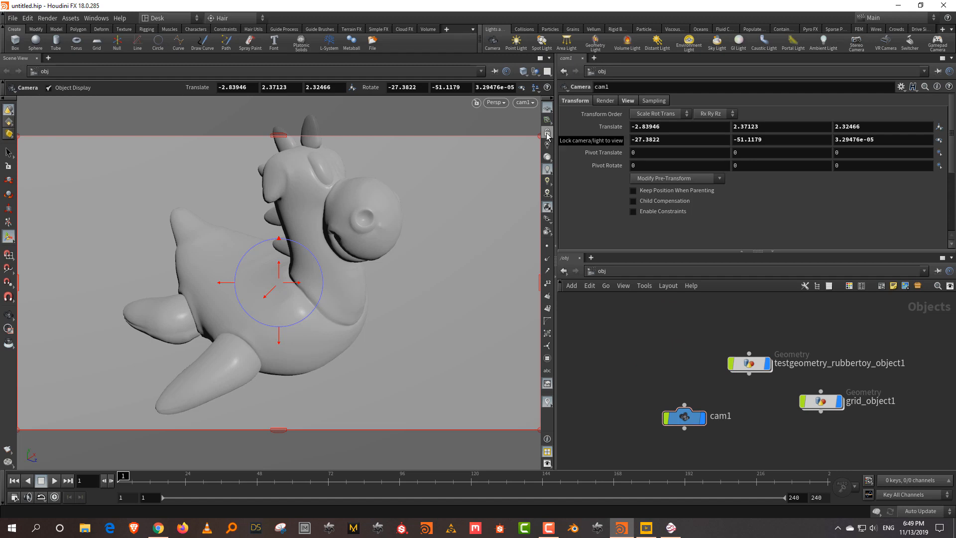
{"action": "left_click", "coordinate": [625, 327]}
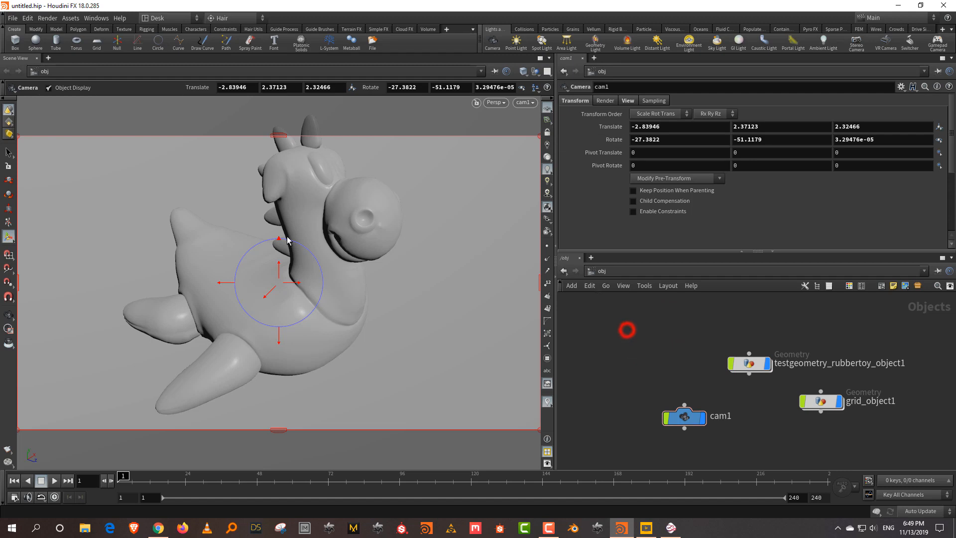
{"action": "key", "text": "Escape"}
{"action": "left_click_drag", "start_coordinate": [302, 261], "coordinate": [306, 207]}
{"action": "right_click_drag", "start_coordinate": [305, 207], "coordinate": [282, 234]}
{"action": "left_click_drag", "start_coordinate": [282, 234], "coordinate": [348, 224]}
{"action": "middle_click_drag", "start_coordinate": [348, 224], "coordinate": [209, 277]}
{"action": "left_click_drag", "start_coordinate": [209, 278], "coordinate": [287, 227]}
{"action": "right_click_drag", "start_coordinate": [287, 227], "coordinate": [256, 342]}
{"action": "middle_click_drag", "start_coordinate": [281, 207], "coordinate": [286, 241]}
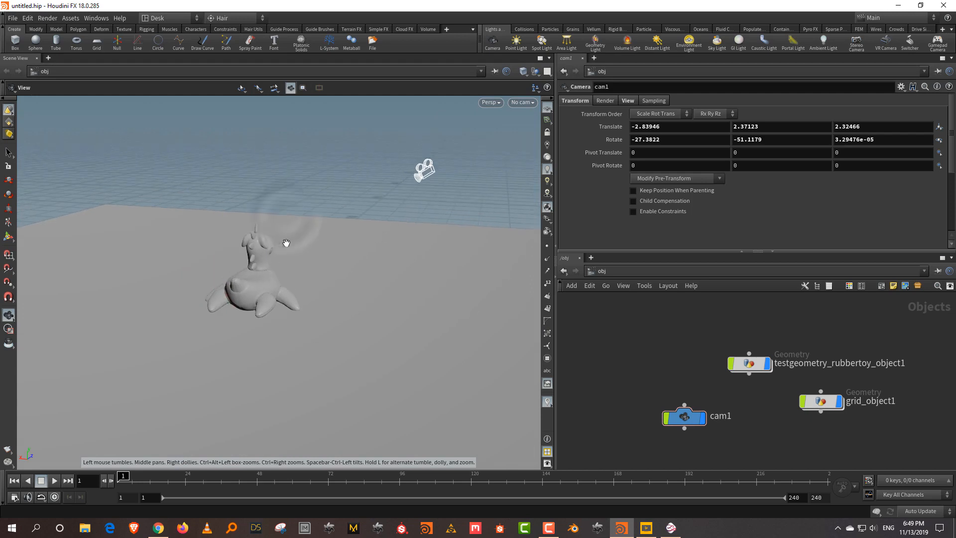
Look through cam1 and lock the camera to the view
{"action": "left_click_drag", "start_coordinate": [267, 280], "coordinate": [235, 288]}
{"action": "right_click_drag", "start_coordinate": [235, 288], "coordinate": [282, 292]}
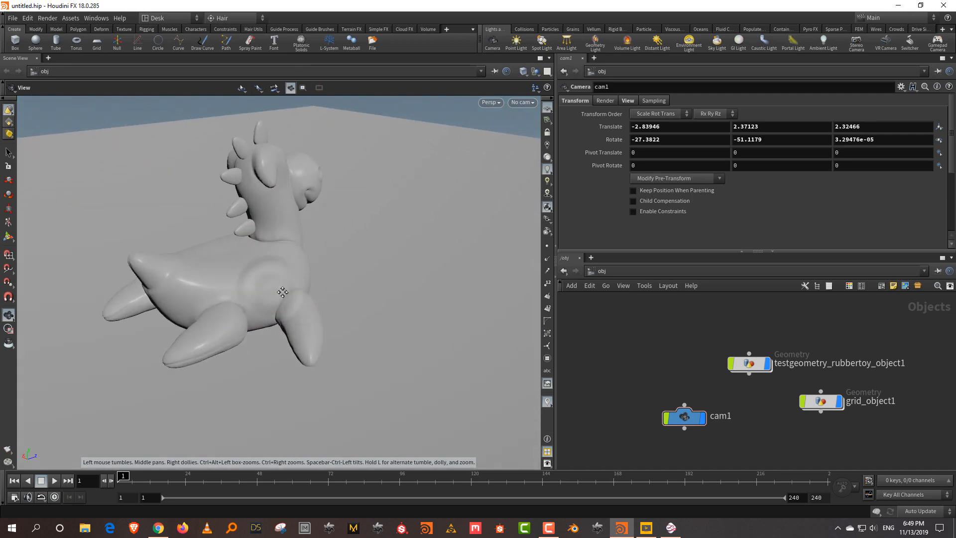
{"action": "left_click_drag", "start_coordinate": [299, 291], "coordinate": [343, 314]}
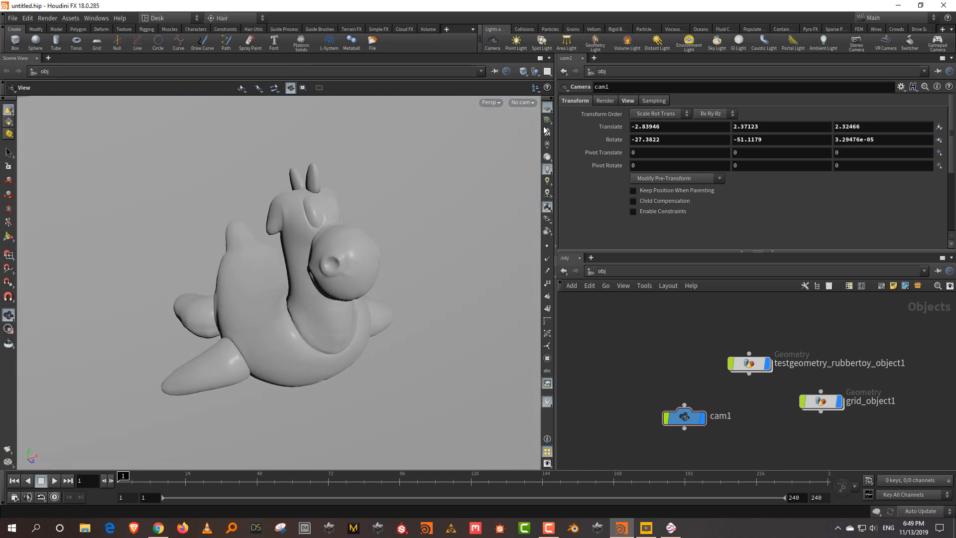
{"action": "left_click", "coordinate": [522, 102]}
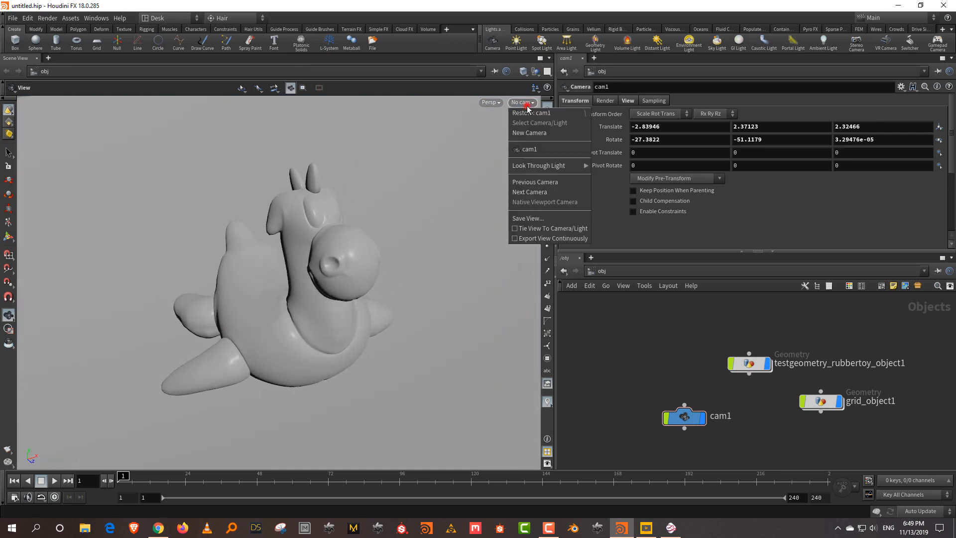
{"action": "left_click", "coordinate": [530, 150]}
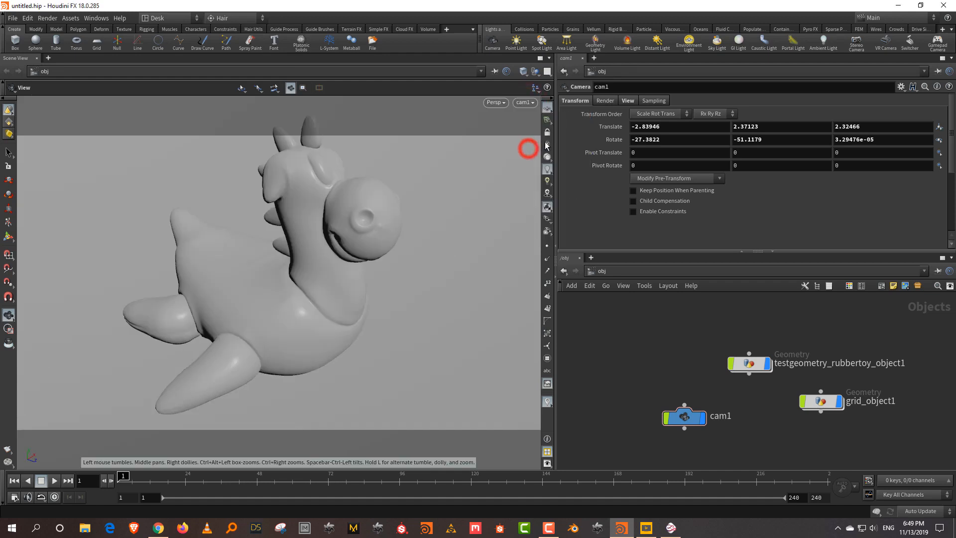
{"action": "left_click", "coordinate": [548, 133]}
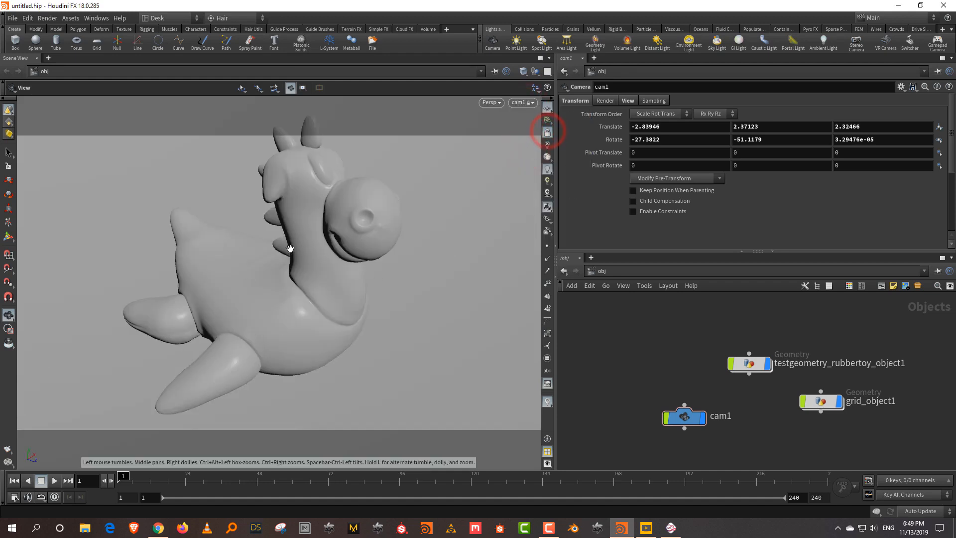
Reframe the rubber toy through cam1 from slightly farther away and higher up, and unlock the camera from the view
{"action": "right_click_drag", "start_coordinate": [291, 249], "coordinate": [288, 310]}
{"action": "middle_click_drag", "start_coordinate": [297, 250], "coordinate": [301, 262]}
{"action": "left_click_drag", "start_coordinate": [300, 263], "coordinate": [283, 283]}
{"action": "left_click_drag", "start_coordinate": [291, 303], "coordinate": [309, 299]}
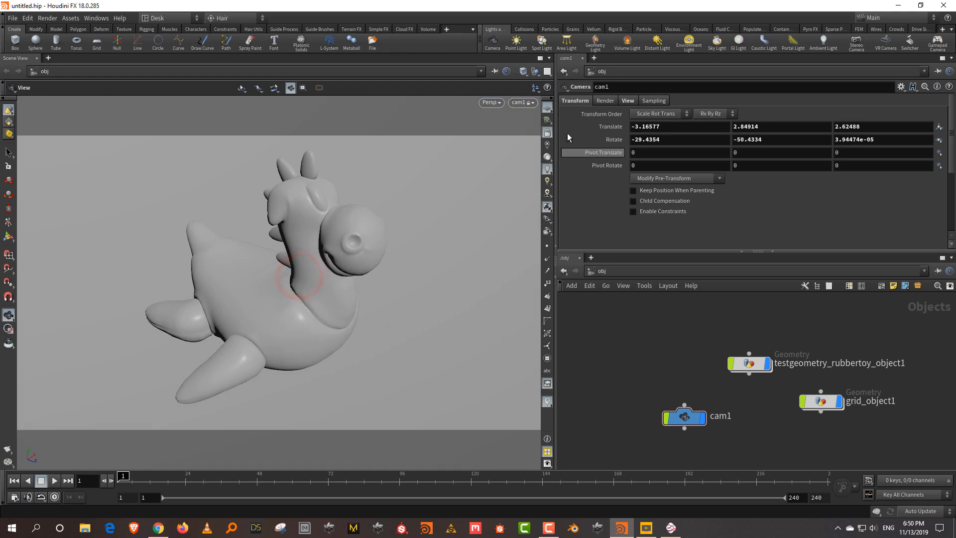
{"action": "left_click", "coordinate": [547, 130]}
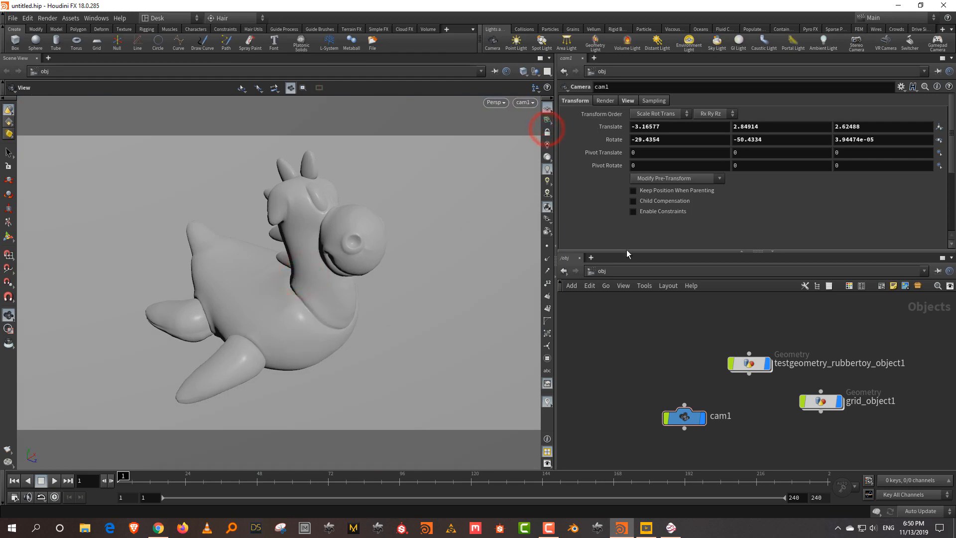
Enlarge the network pane, leave the camera view, and add an Environment Light node above the camera node
{"action": "left_click_drag", "start_coordinate": [627, 251], "coordinate": [631, 219]}
{"action": "left_click", "coordinate": [628, 278]}
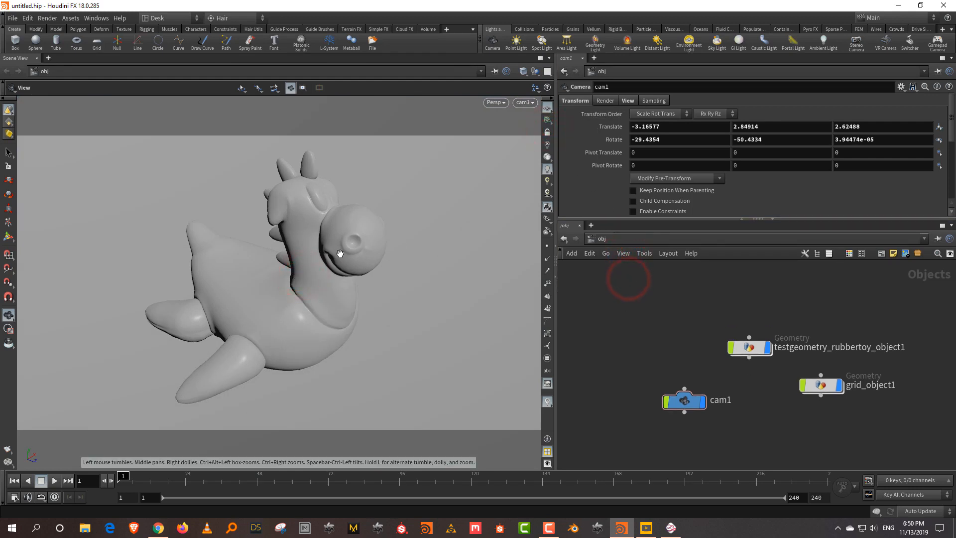
{"action": "left_click_drag", "start_coordinate": [301, 238], "coordinate": [304, 237]}
{"action": "left_click", "coordinate": [662, 307]}
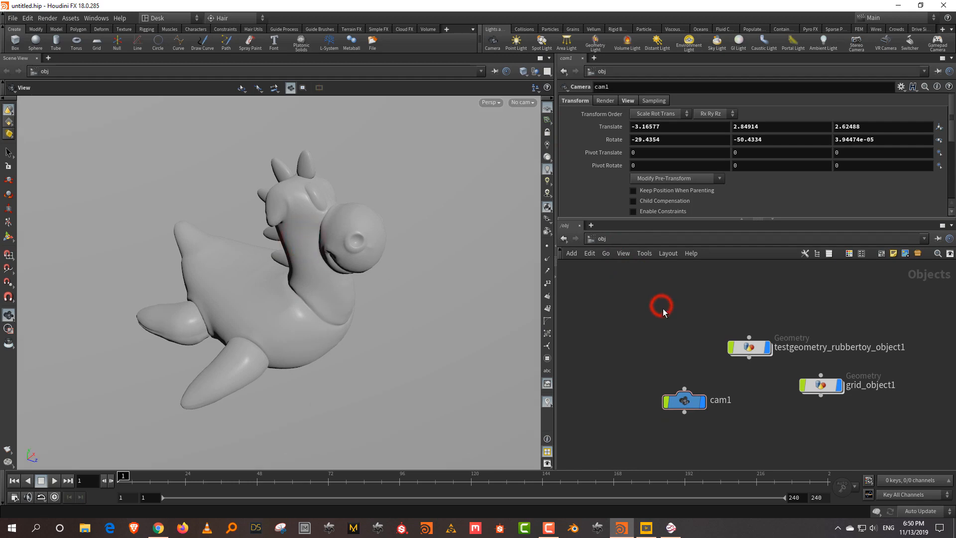
{"action": "key", "text": "Tab"}
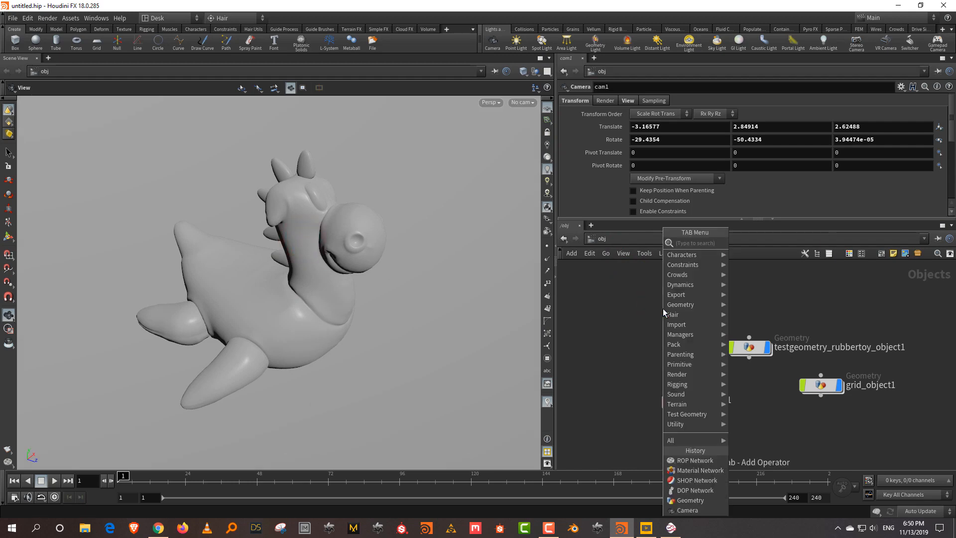
{"action": "type", "text": "EN"}
{"action": "key", "text": "Return"}
{"action": "left_click", "coordinate": [662, 308]}
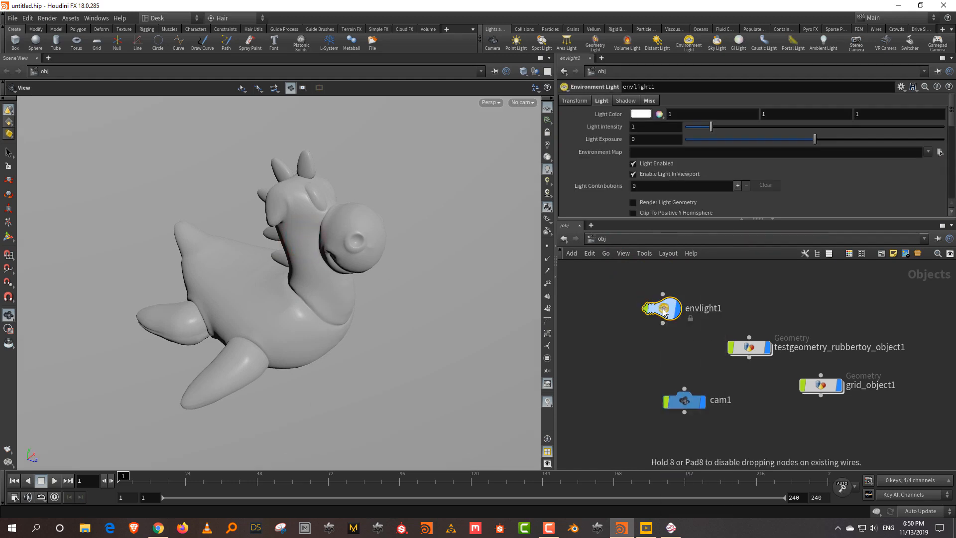
Turn on high-quality lighting with shadows in the viewport and load veranda_1k.hdr as the environment light's map
{"action": "left_click", "coordinate": [547, 194]}
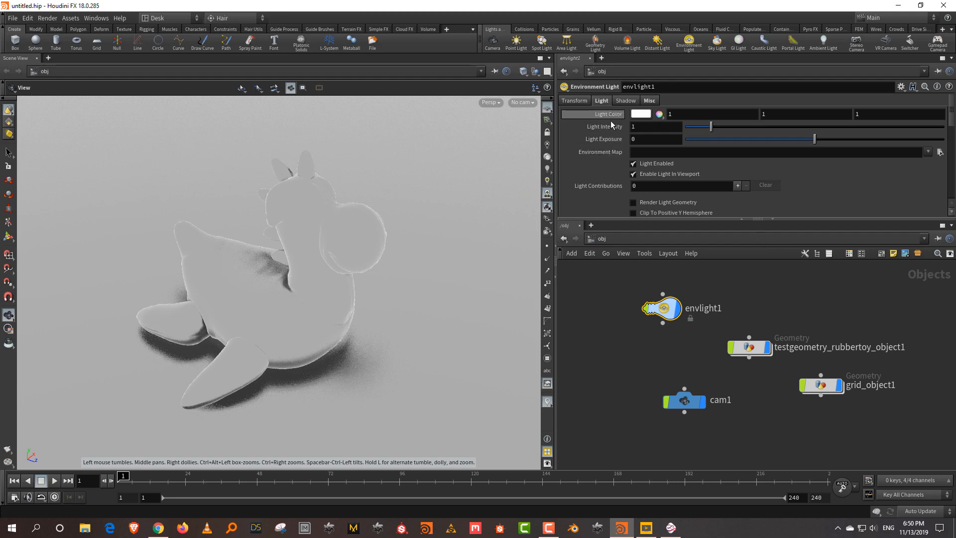
{"action": "mouse_move", "coordinate": [616, 157]}
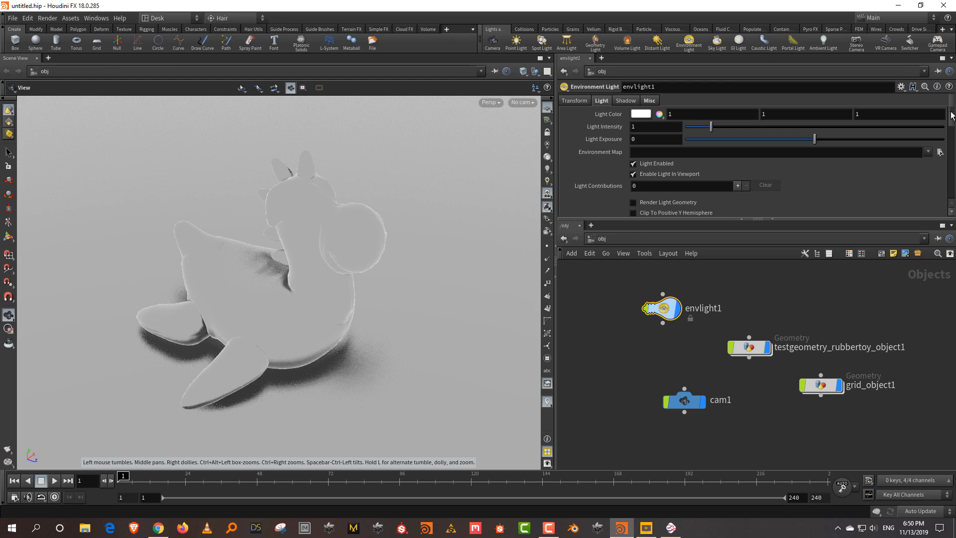
{"action": "left_click", "coordinate": [929, 152]}
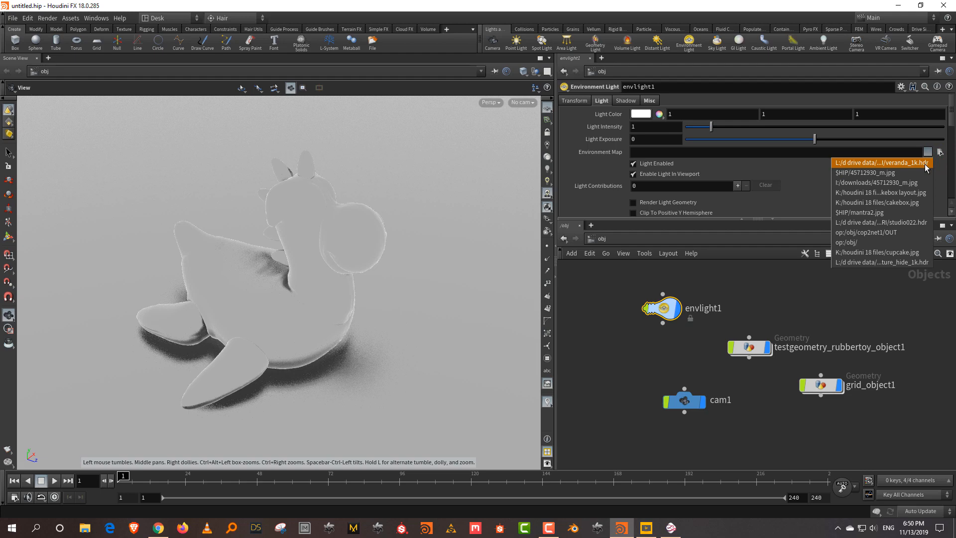
{"action": "left_click", "coordinate": [925, 164]}
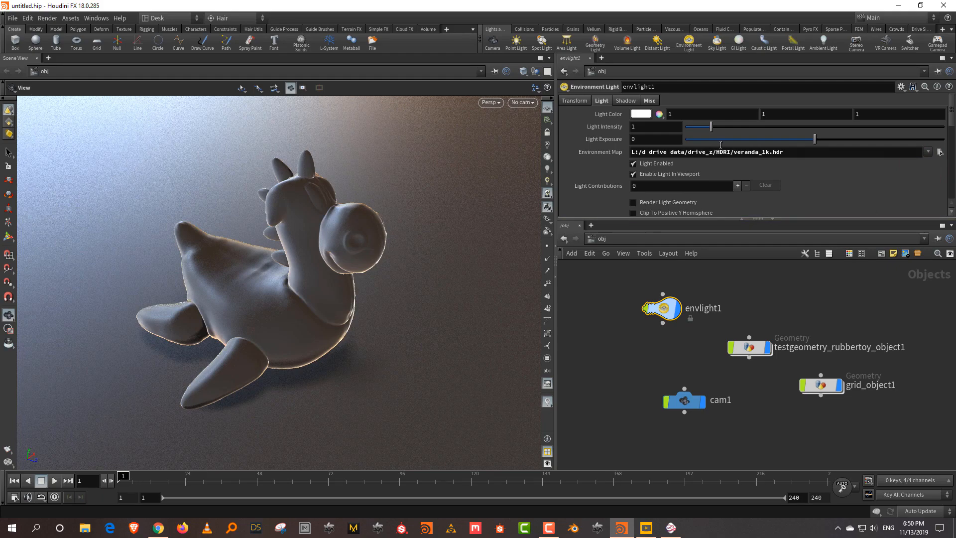
Rotate the environment light 45 degrees about Y
{"action": "left_click", "coordinate": [585, 102]}
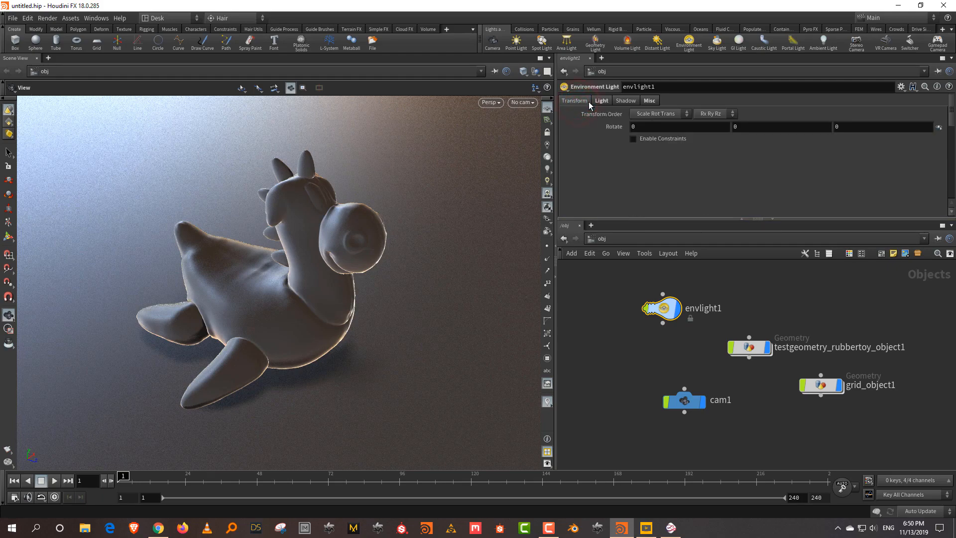
{"action": "left_click", "coordinate": [743, 124]}
{"action": "type", "text": "45"}
{"action": "key", "text": "Return"}
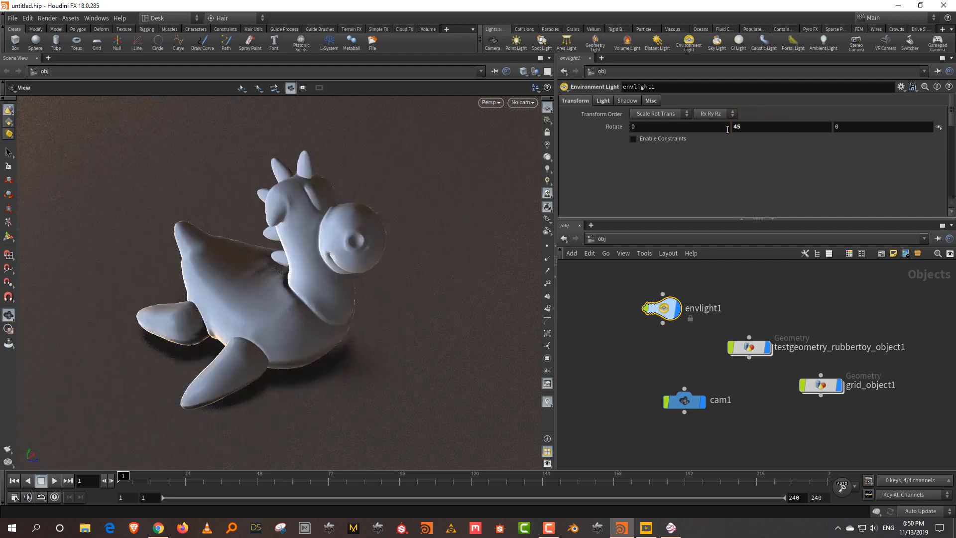
{"action": "left_click", "coordinate": [770, 299]}
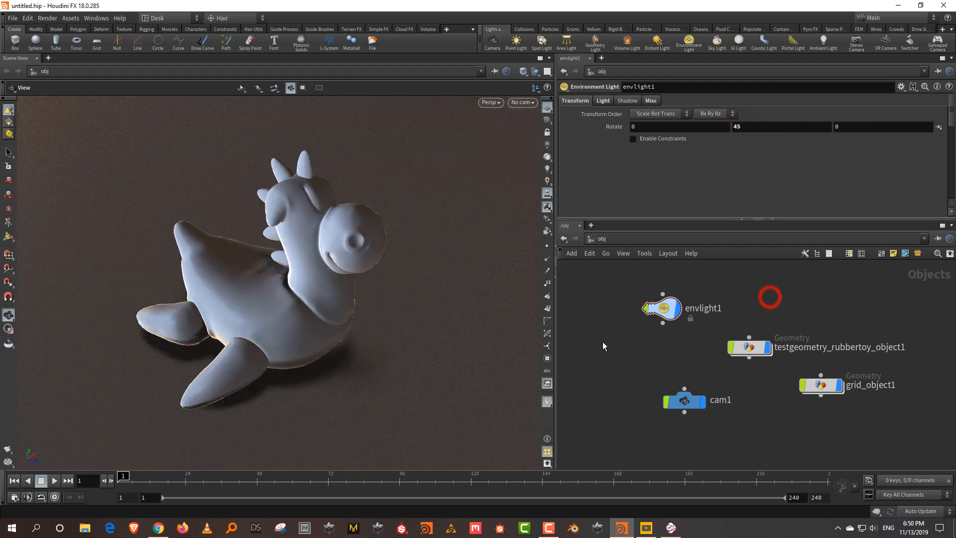
Create a Light in the scene view and place it on the floor in front of the rubber toy
{"action": "left_click", "coordinate": [607, 333]}
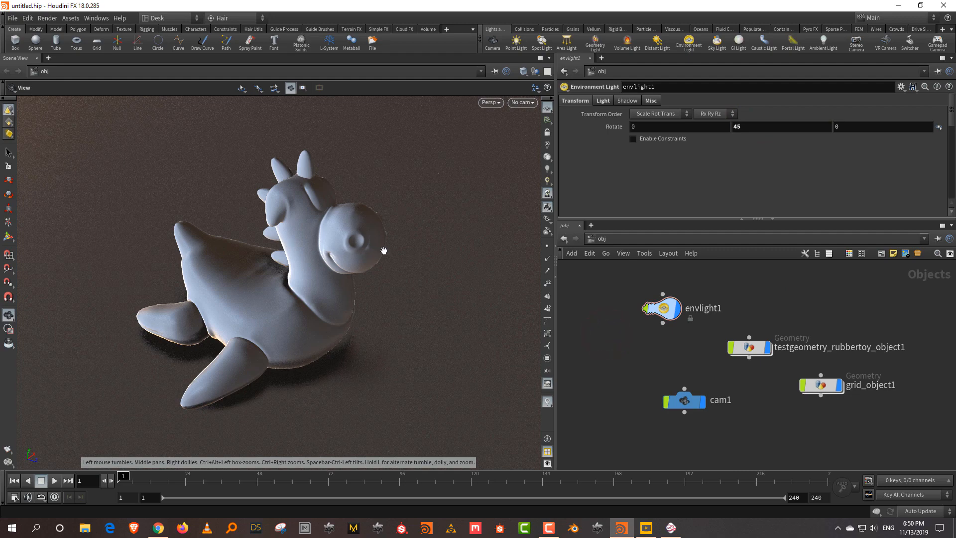
{"action": "key", "text": "Tab"}
{"action": "type", "text": "LIGH"}
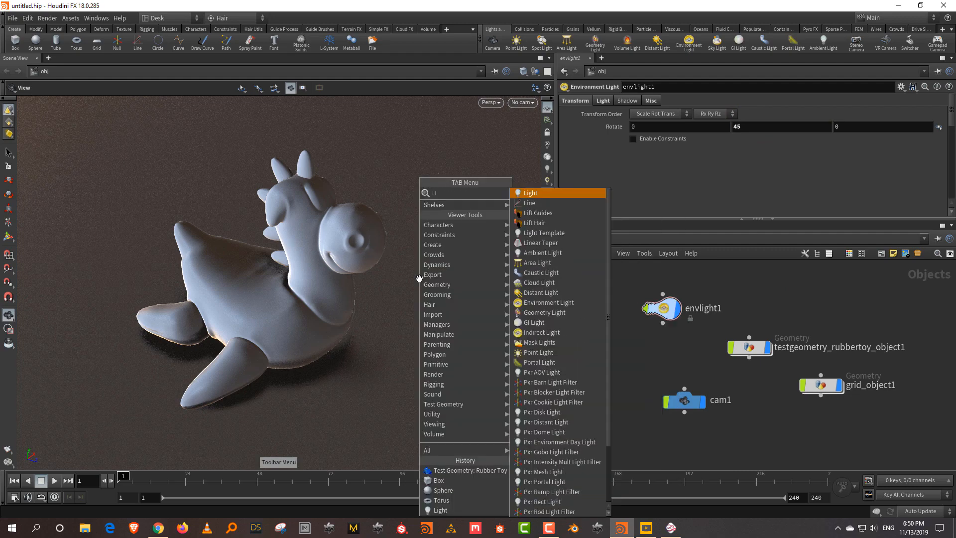
{"action": "key", "text": "Down"}
{"action": "key", "text": "Down"}
{"action": "key", "text": "Down"}
{"action": "key", "text": "Up"}
{"action": "key", "text": "Up"}
{"action": "key", "text": "Up"}
{"action": "key", "text": "Return"}
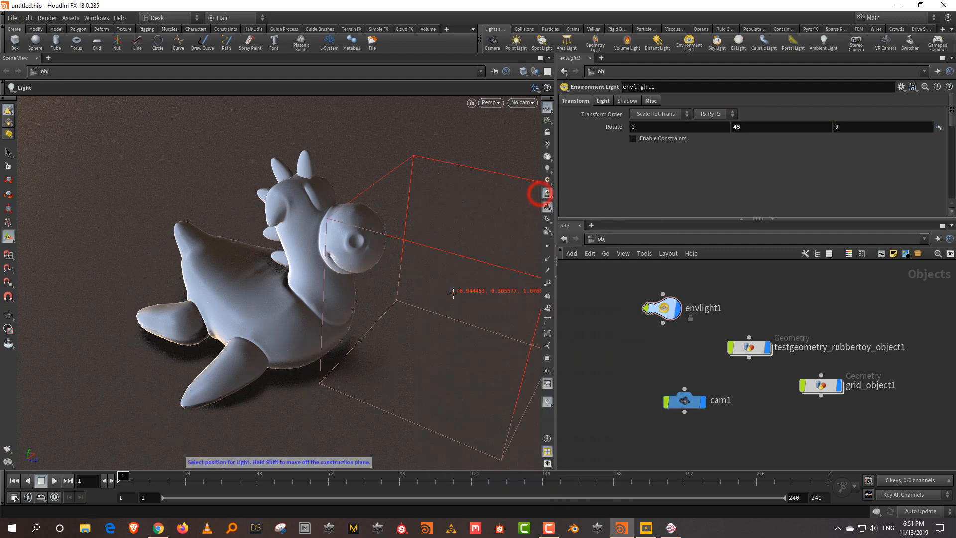
{"action": "left_click", "coordinate": [474, 275]}
Raise the new light above the floor and move it across to the tail side of the rubber toy
{"action": "left_click_drag", "start_coordinate": [470, 276], "coordinate": [471, 134]}
{"action": "right_click_drag", "start_coordinate": [345, 211], "coordinate": [335, 358], "text": "alt"}
{"action": "middle_click_drag", "start_coordinate": [336, 358], "coordinate": [321, 393], "text": "alt"}
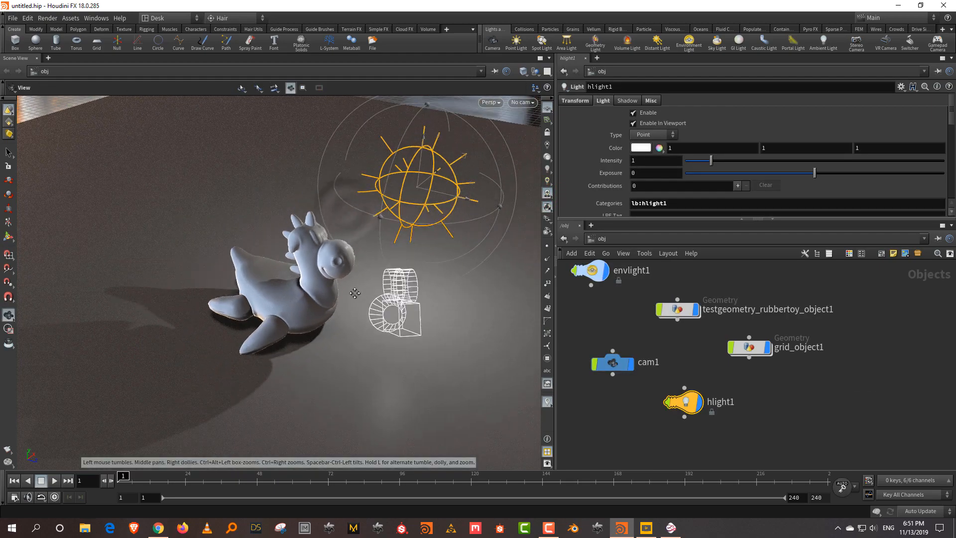
{"action": "left_click_drag", "start_coordinate": [472, 186], "coordinate": [164, 235]}
Change the light's type to Sphere, lower its Intensity to 0.19, and raise it slightly
{"action": "left_click", "coordinate": [651, 134]}
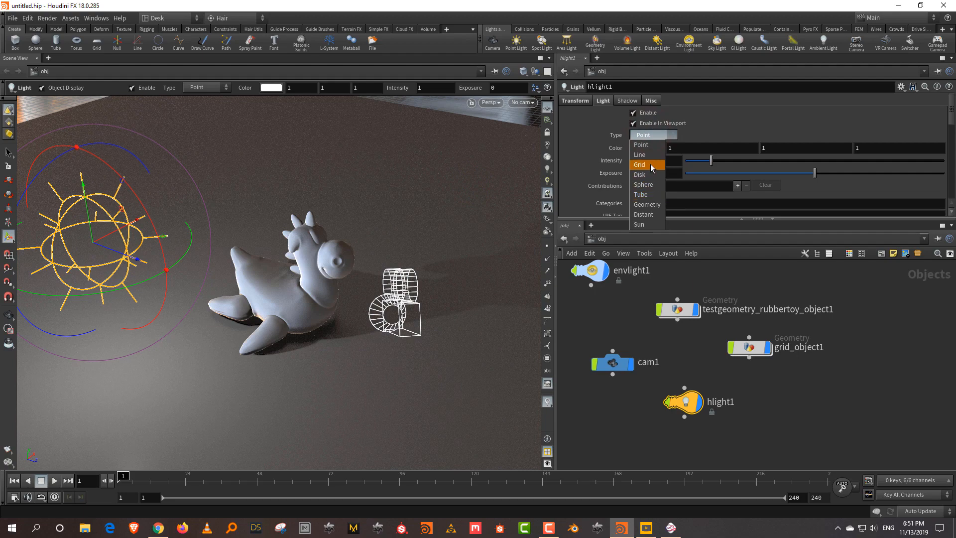
{"action": "left_click", "coordinate": [642, 174]}
{"action": "left_click", "coordinate": [651, 135]}
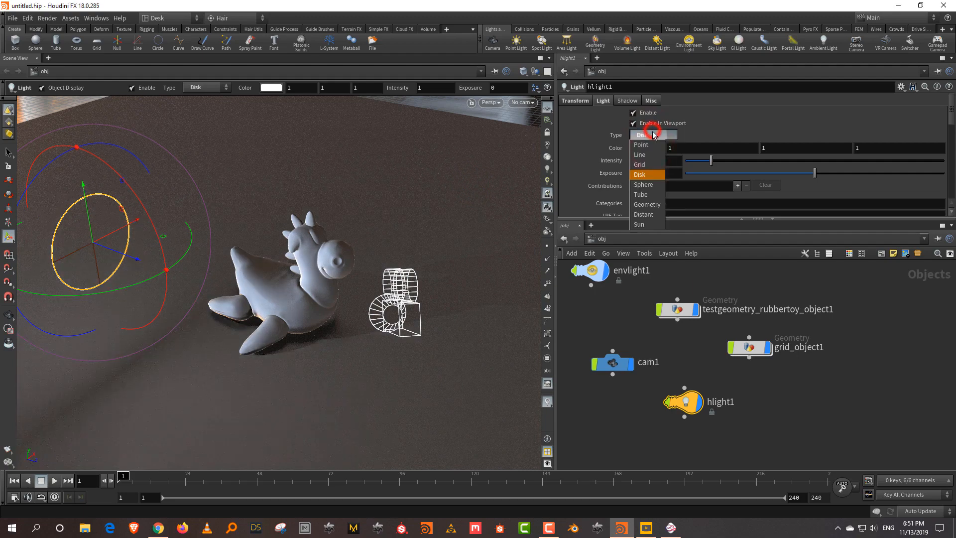
{"action": "left_click", "coordinate": [652, 184]}
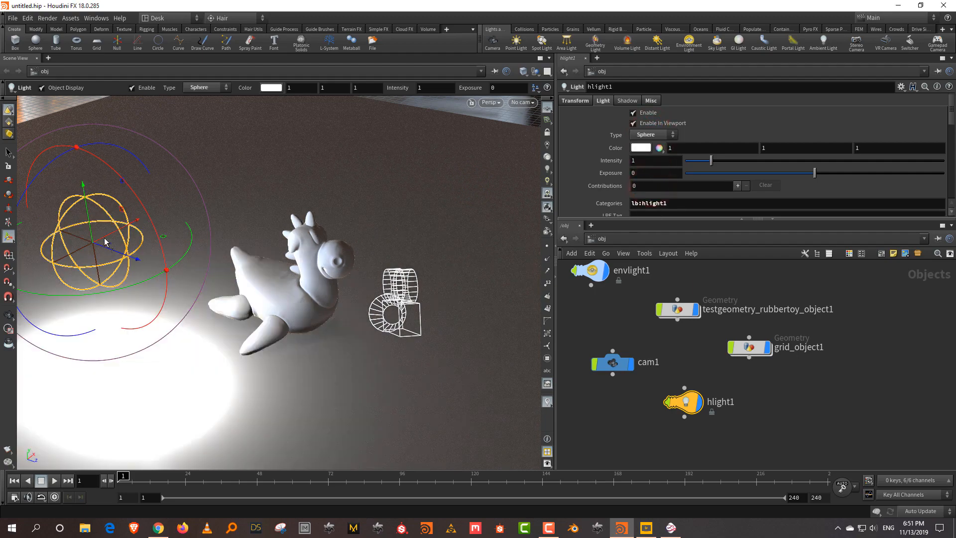
{"action": "left_click_drag", "start_coordinate": [710, 160], "coordinate": [690, 160]}
{"action": "left_click_drag", "start_coordinate": [91, 204], "coordinate": [91, 179]}
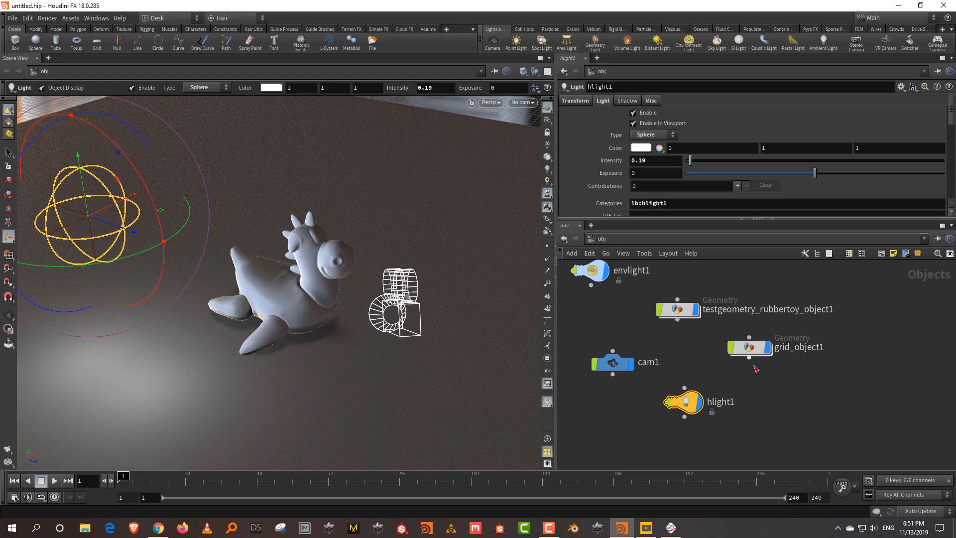
Add a Material Network node at object level beside the rubber toy's geometry node
{"action": "left_click", "coordinate": [829, 389]}
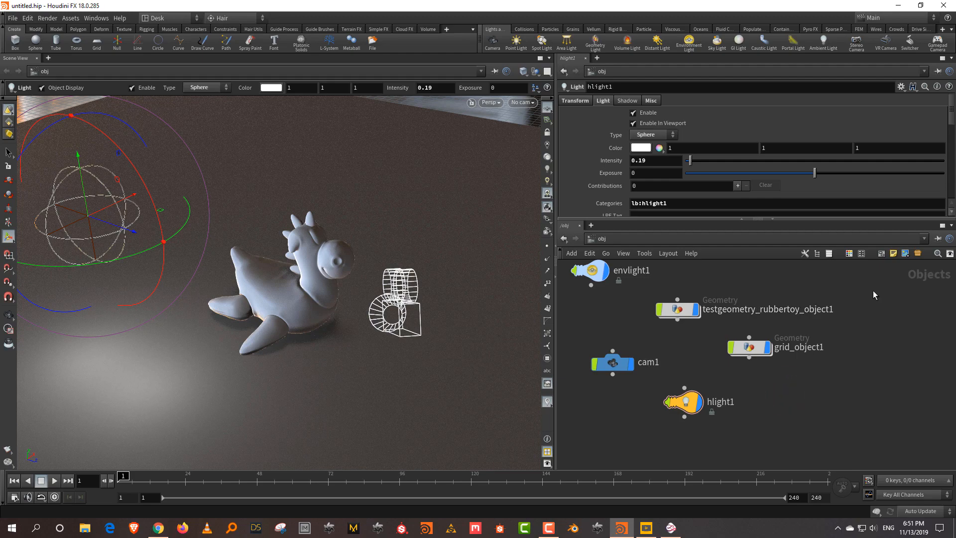
{"action": "key", "text": "Tab"}
{"action": "type", "text": "MATER"}
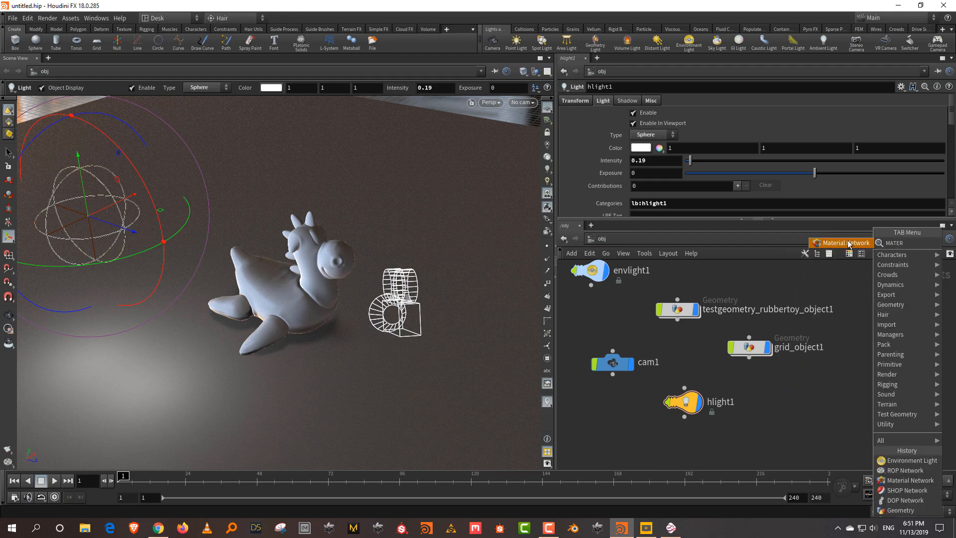
{"action": "left_click", "coordinate": [849, 243]}
{"action": "left_click", "coordinate": [857, 294]}
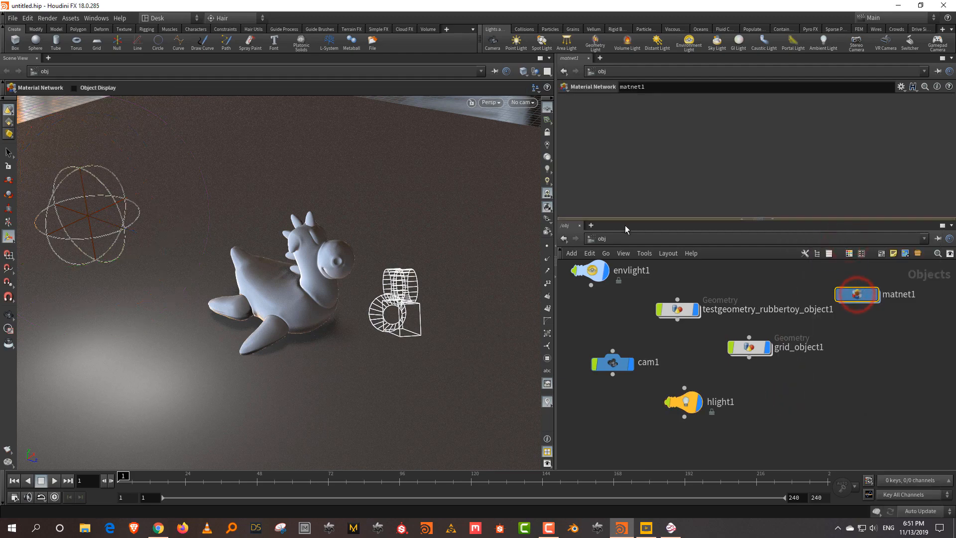
Enlarge the network pane slightly and add a Material Palette pane beside the network view
{"action": "left_click_drag", "start_coordinate": [672, 218], "coordinate": [673, 204]}
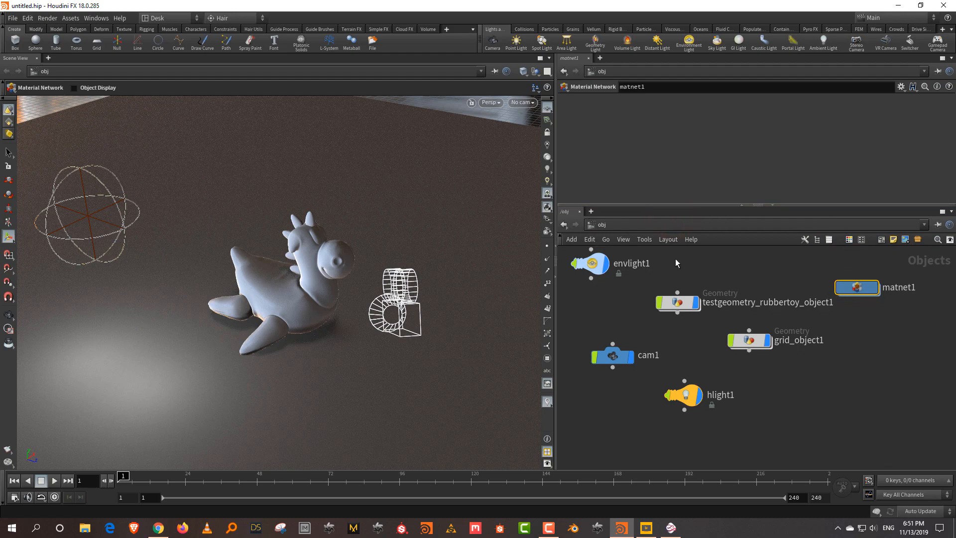
{"action": "left_click", "coordinate": [591, 211]}
{"action": "mouse_move", "coordinate": [611, 236]}
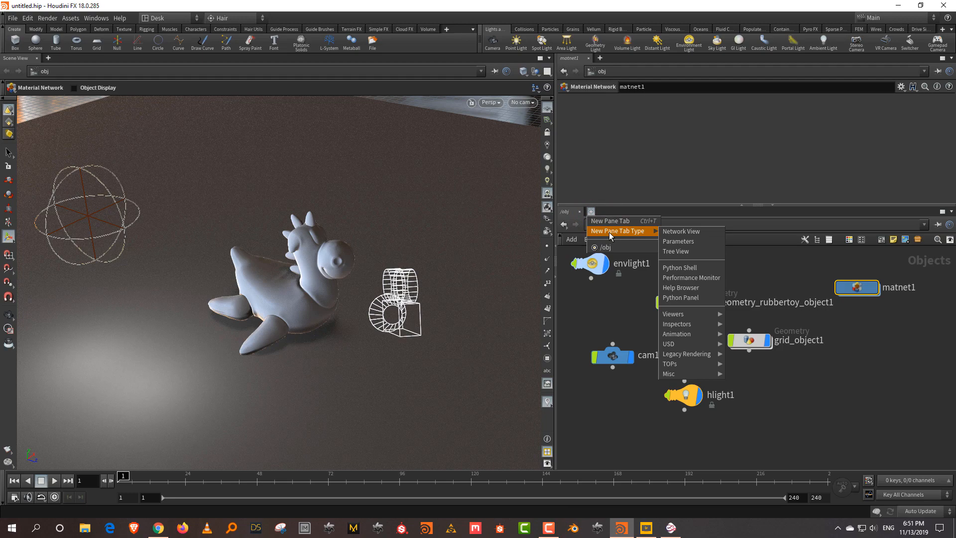
{"action": "mouse_move", "coordinate": [681, 356]}
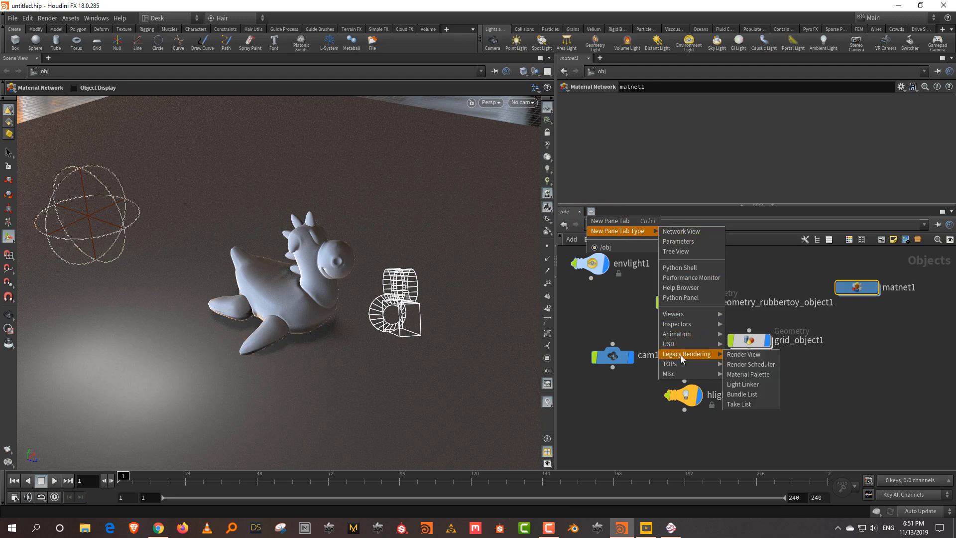
{"action": "left_click", "coordinate": [774, 374]}
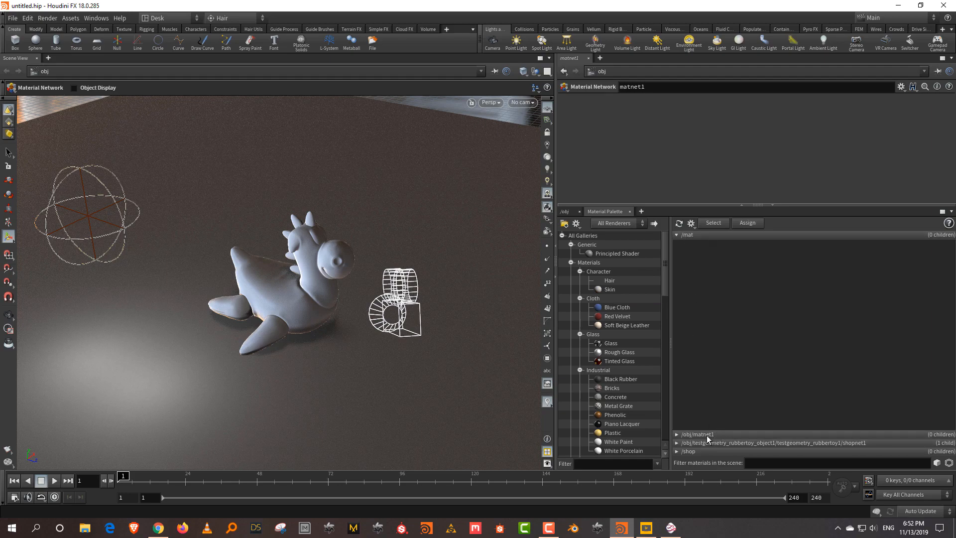
Rename the material network node at object level as MY_MATERIALS
{"action": "left_click", "coordinate": [566, 212]}
{"action": "double_click", "coordinate": [911, 288]}
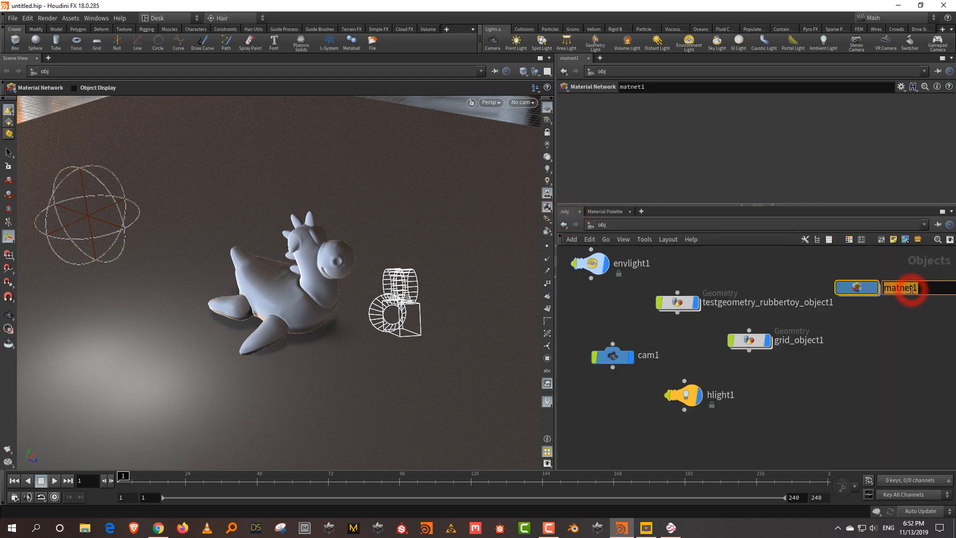
{"action": "type", "text": "MY_MAT"}
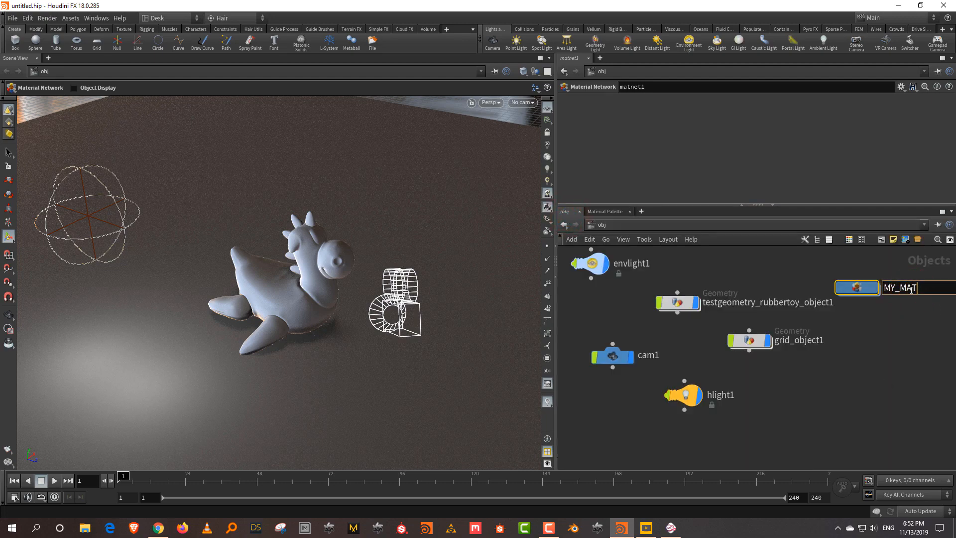
{"action": "type", "text": "ERIALS"}
{"action": "key", "text": "Return"}
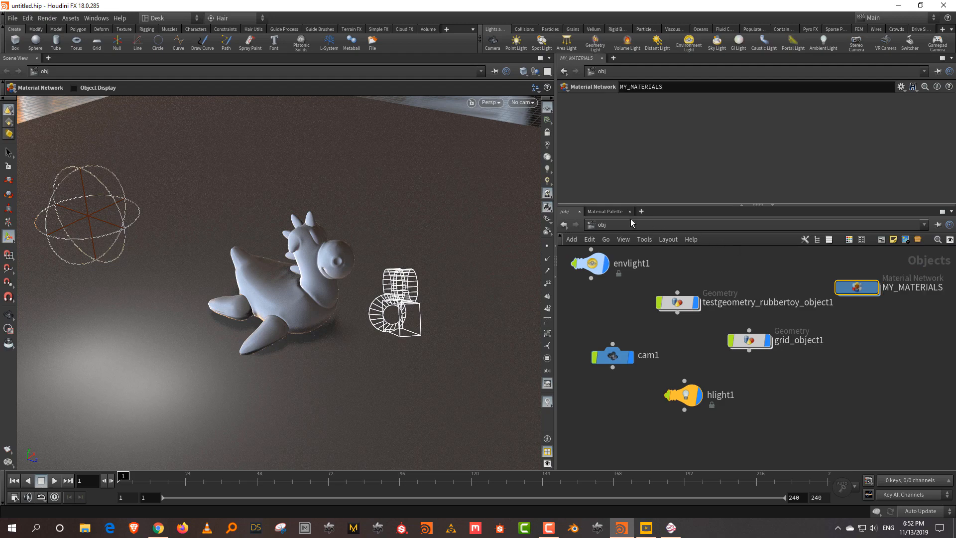
Expand the /obj/MY_MATERIALS section of the Material Palette, collapse /mat, and add two Principled Shader materials to MY_MATERIALS
{"action": "left_click", "coordinate": [605, 211]}
{"action": "left_click", "coordinate": [696, 438]}
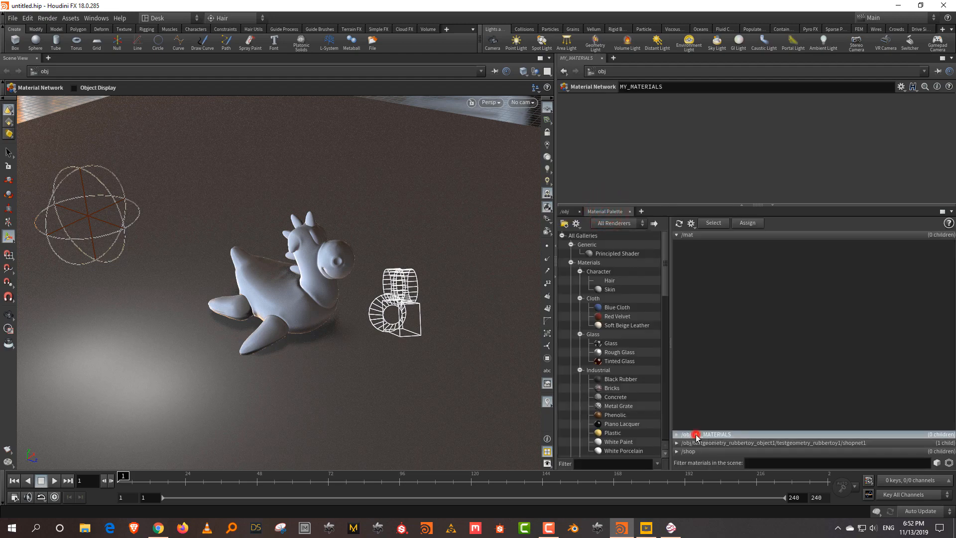
{"action": "left_click", "coordinate": [692, 233]}
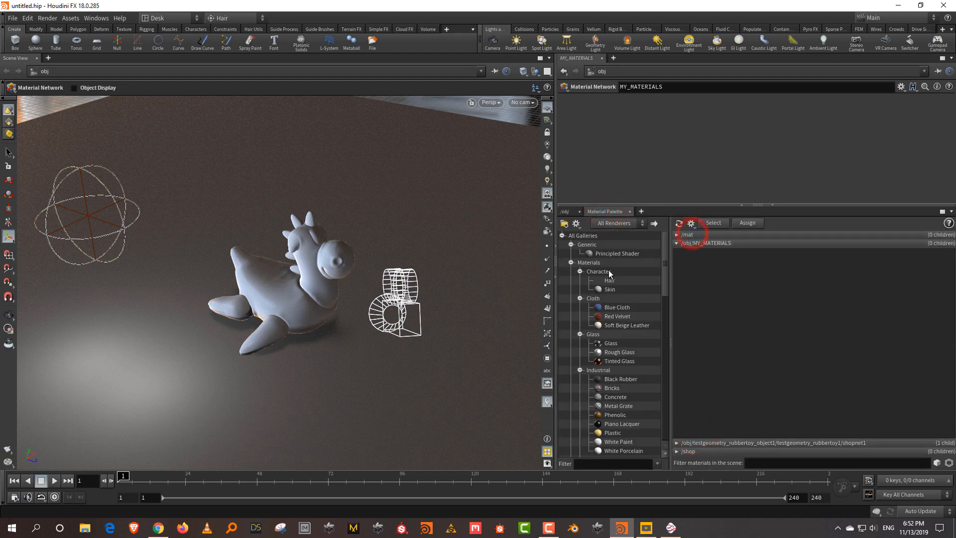
{"action": "left_click_drag", "start_coordinate": [609, 254], "coordinate": [784, 290]}
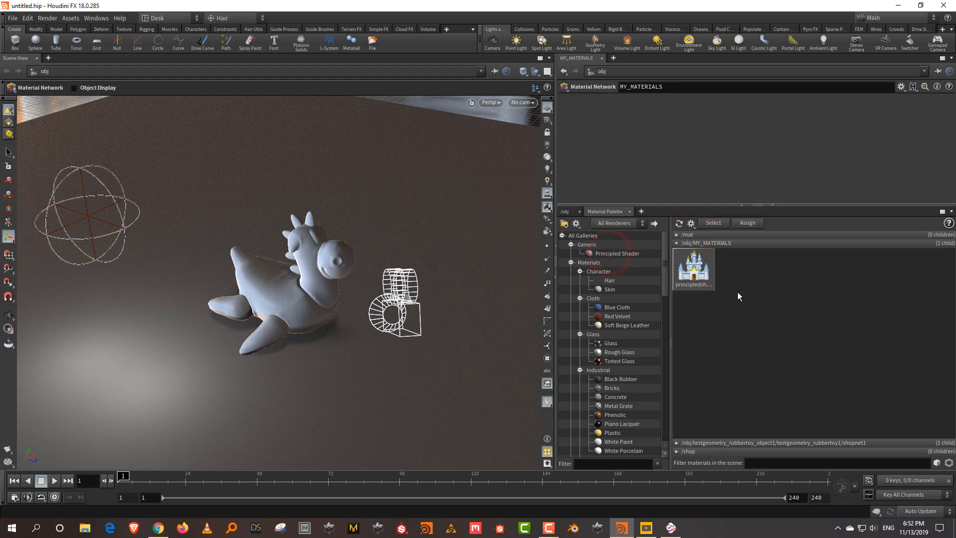
{"action": "left_click_drag", "start_coordinate": [618, 252], "coordinate": [775, 276]}
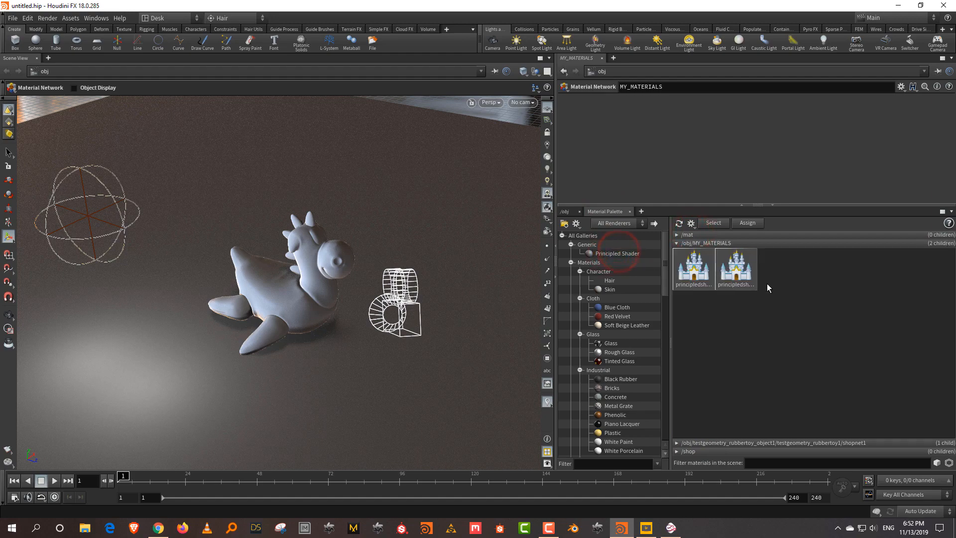
Rename the first principled shader as grid and the second one as toy
{"action": "left_click", "coordinate": [704, 284]}
{"action": "double_click", "coordinate": [698, 81]}
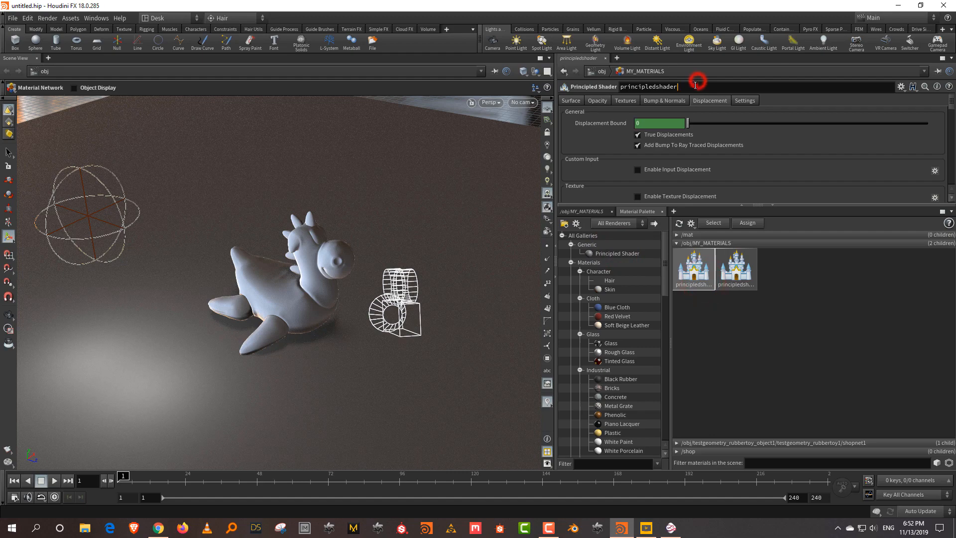
{"action": "type", "text": "grid"}
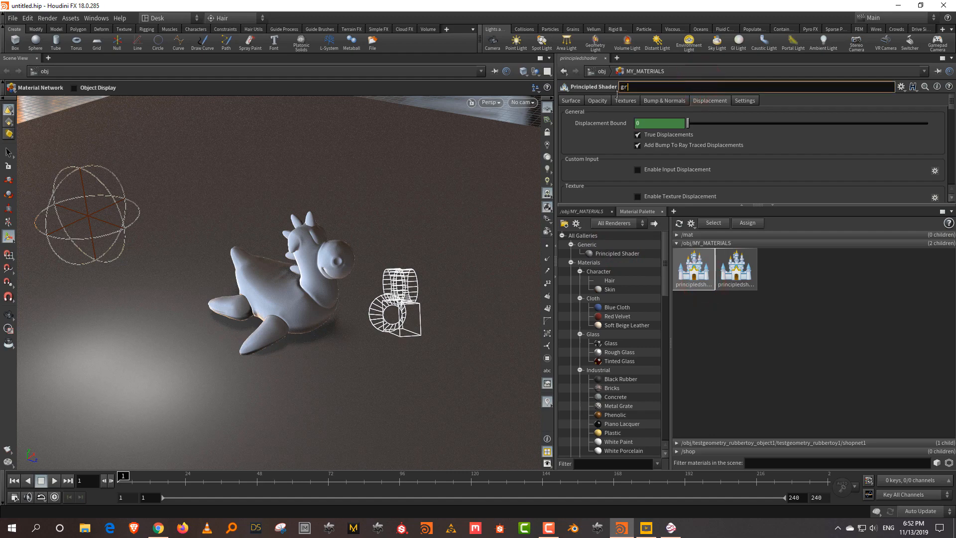
{"action": "key", "text": "Return"}
{"action": "left_click", "coordinate": [742, 269]}
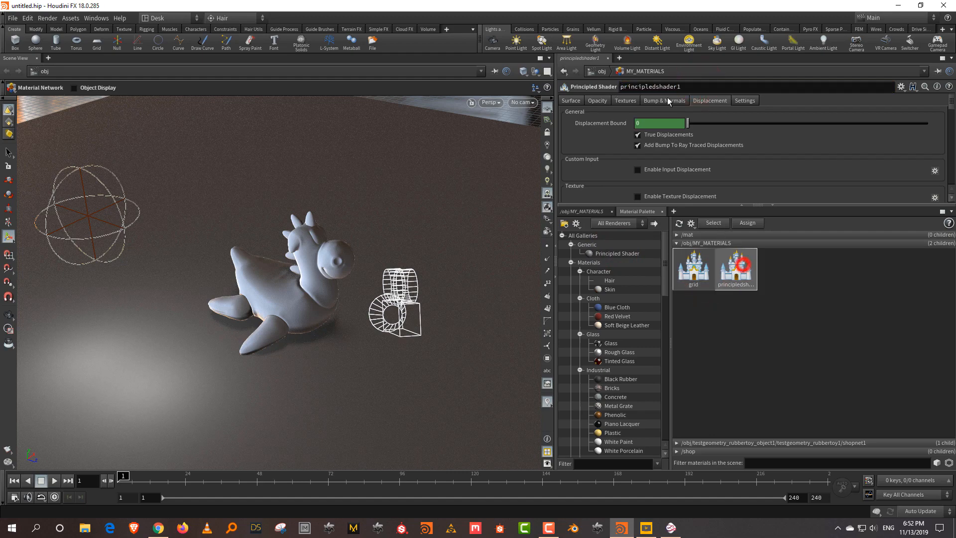
{"action": "double_click", "coordinate": [690, 84]}
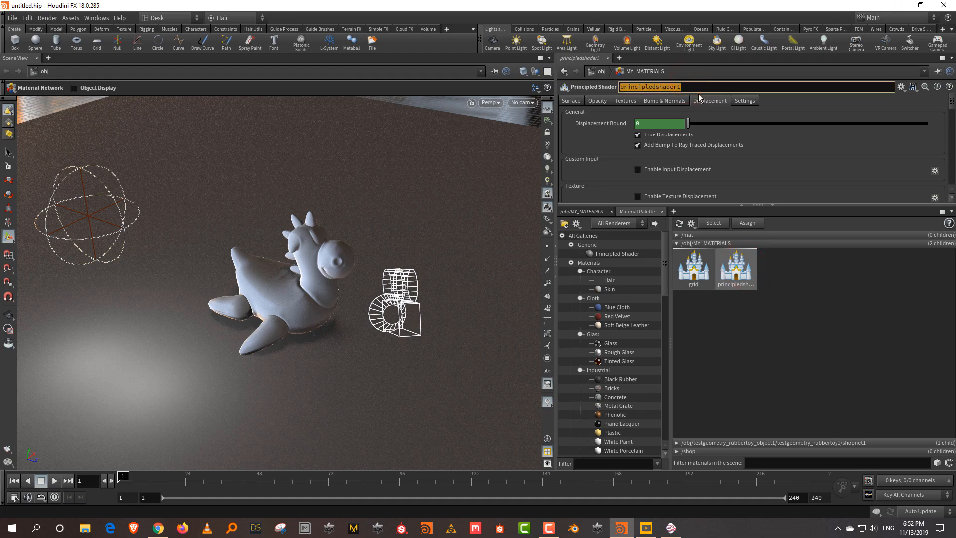
{"action": "type", "text": "toy"}
{"action": "key", "text": "Return"}
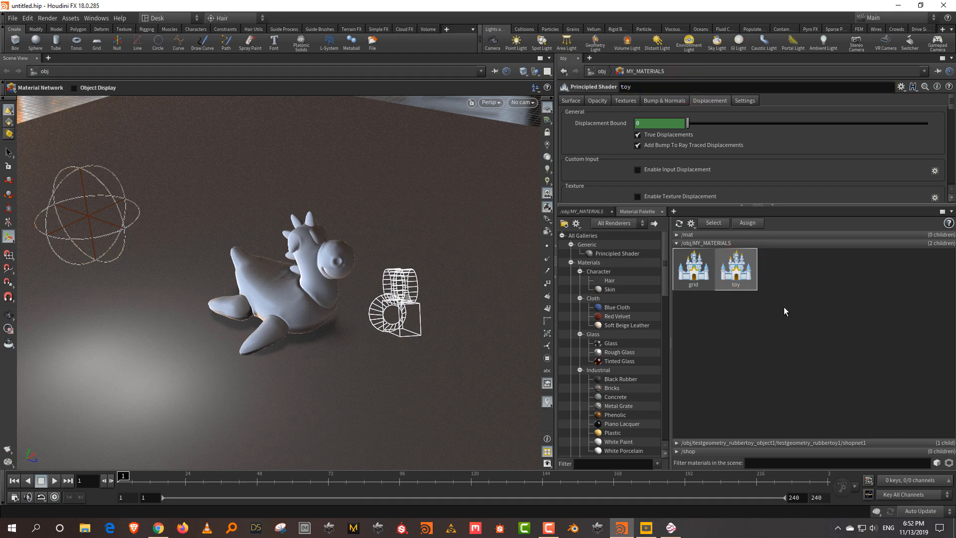
Assign the toy material to the rubber toy and the grid material to the floor in the viewport
{"action": "left_click_drag", "start_coordinate": [736, 269], "coordinate": [256, 301]}
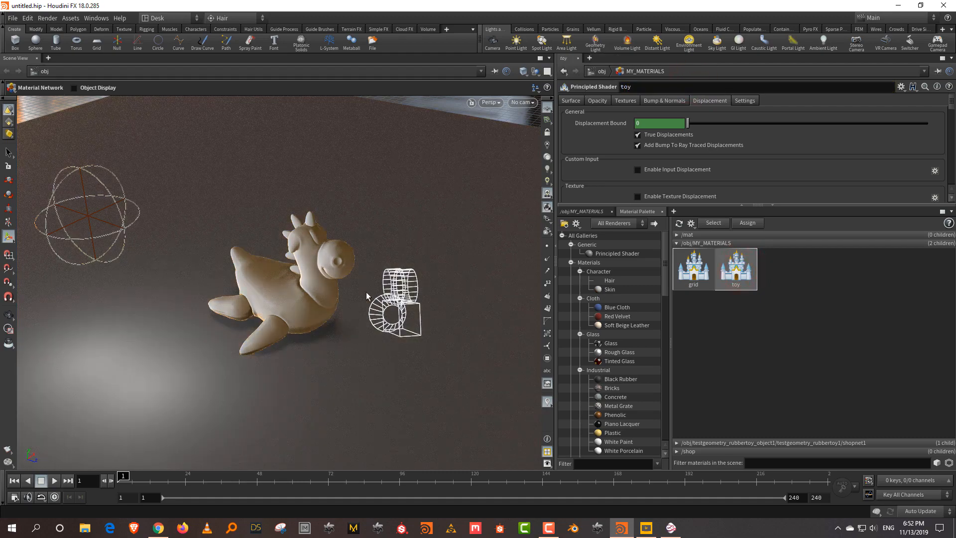
{"action": "left_click_drag", "start_coordinate": [699, 269], "coordinate": [381, 410]}
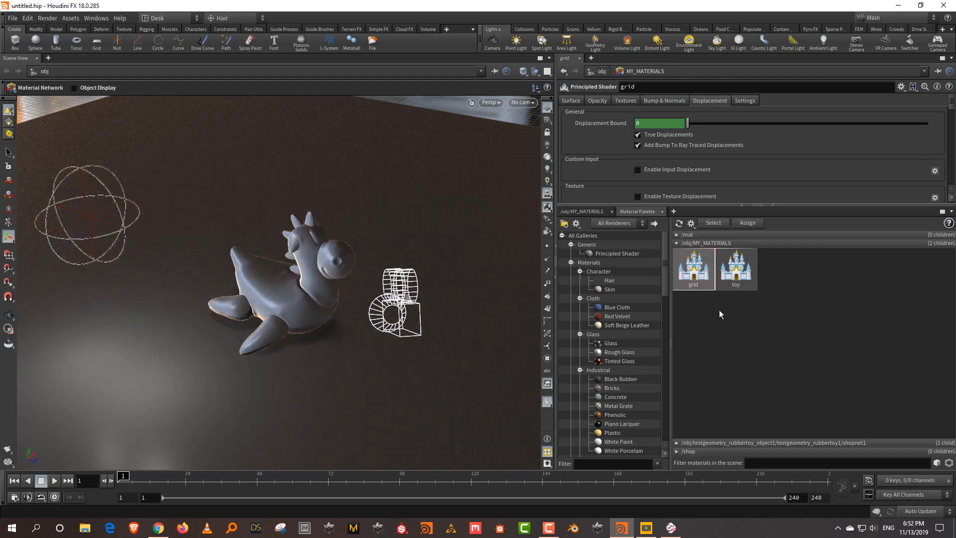
Show the MY_MATERIALS network and arrange the grid and toy shader nodes side by side
{"action": "left_click", "coordinate": [588, 211]}
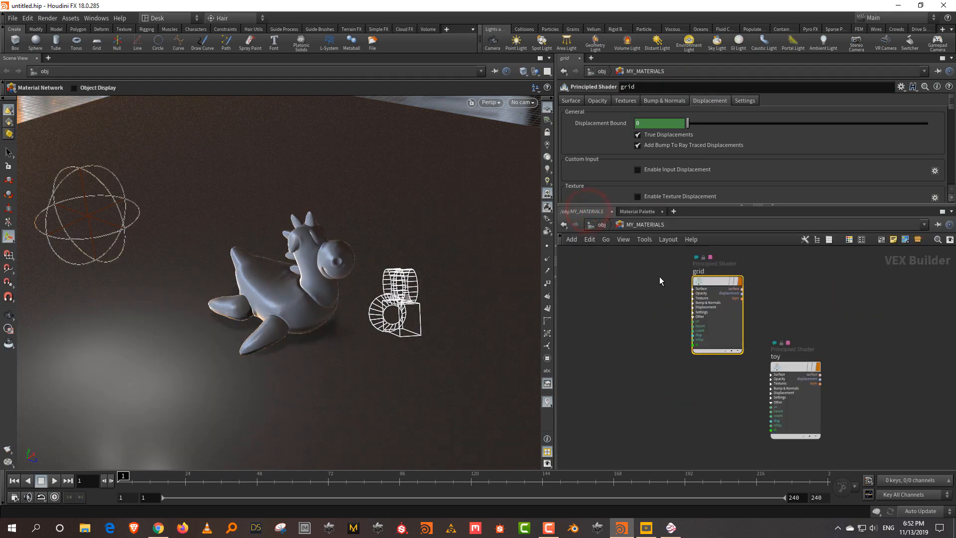
{"action": "left_click_drag", "start_coordinate": [652, 266], "coordinate": [742, 355]}
{"action": "left_click_drag", "start_coordinate": [791, 301], "coordinate": [824, 380]}
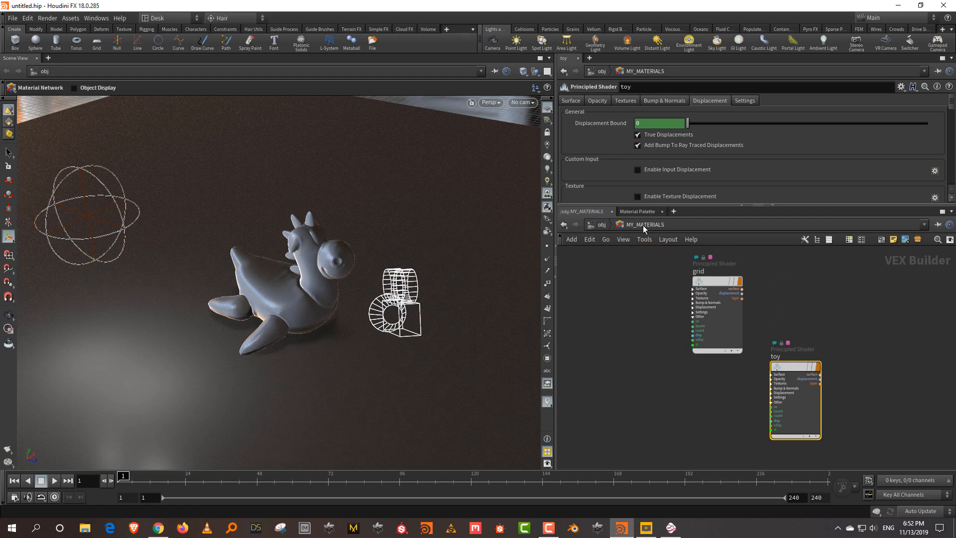
{"action": "left_click_drag", "start_coordinate": [712, 283], "coordinate": [692, 296]}
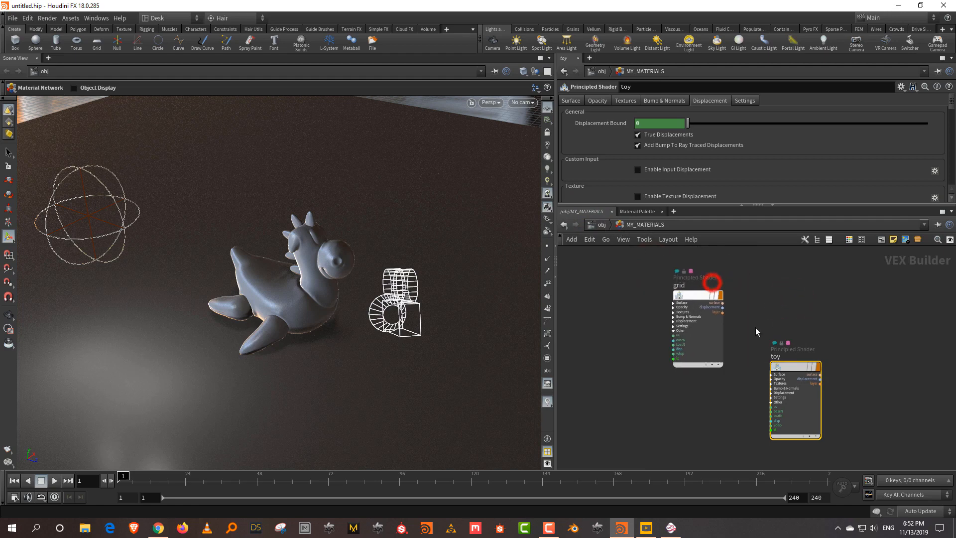
{"action": "left_click_drag", "start_coordinate": [792, 371], "coordinate": [802, 296]}
Set the grid shader's Base Color to a dark red of 0.509, 0.054463, 0.054463
{"action": "left_click_drag", "start_coordinate": [757, 328], "coordinate": [712, 348]}
{"action": "left_click", "coordinate": [577, 100]}
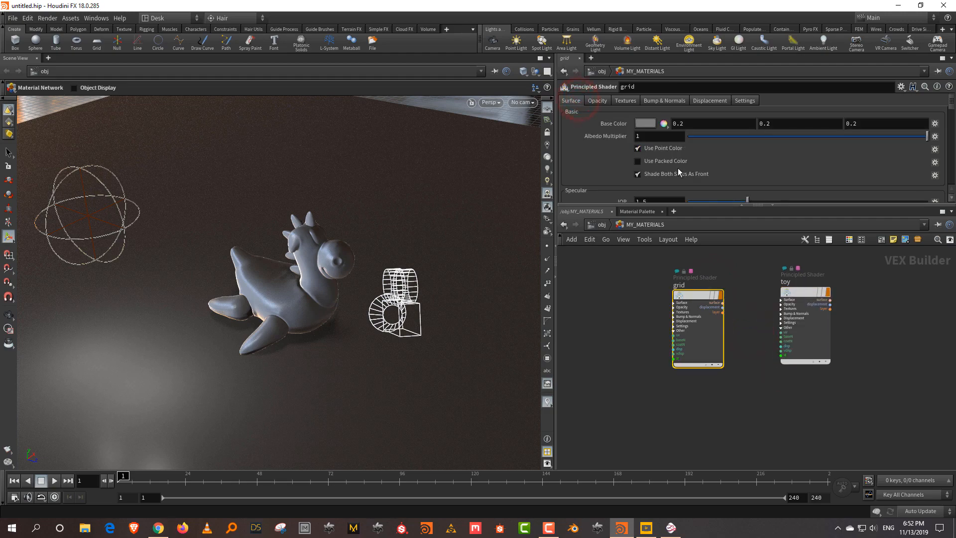
{"action": "left_click", "coordinate": [646, 123]}
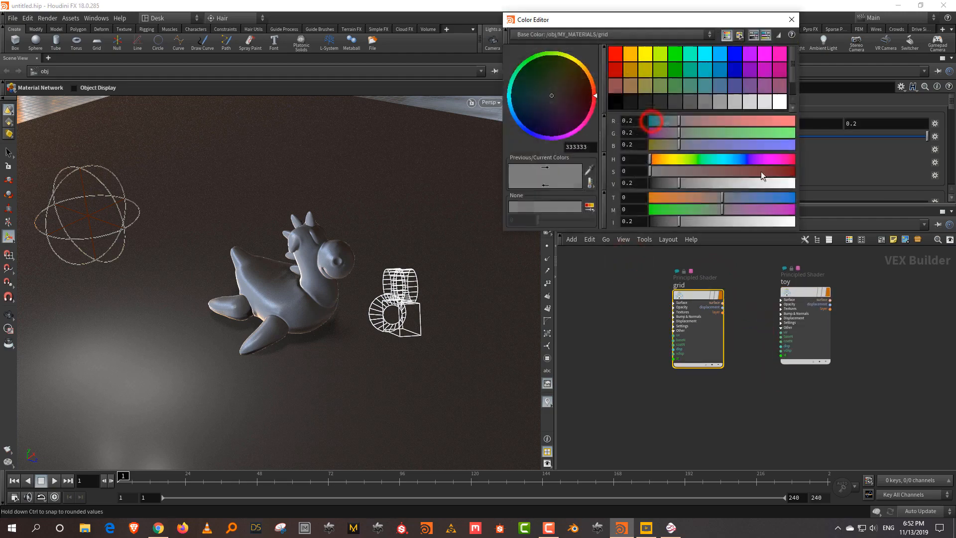
{"action": "left_click", "coordinate": [778, 172]}
{"action": "left_click_drag", "start_coordinate": [743, 182], "coordinate": [721, 182]}
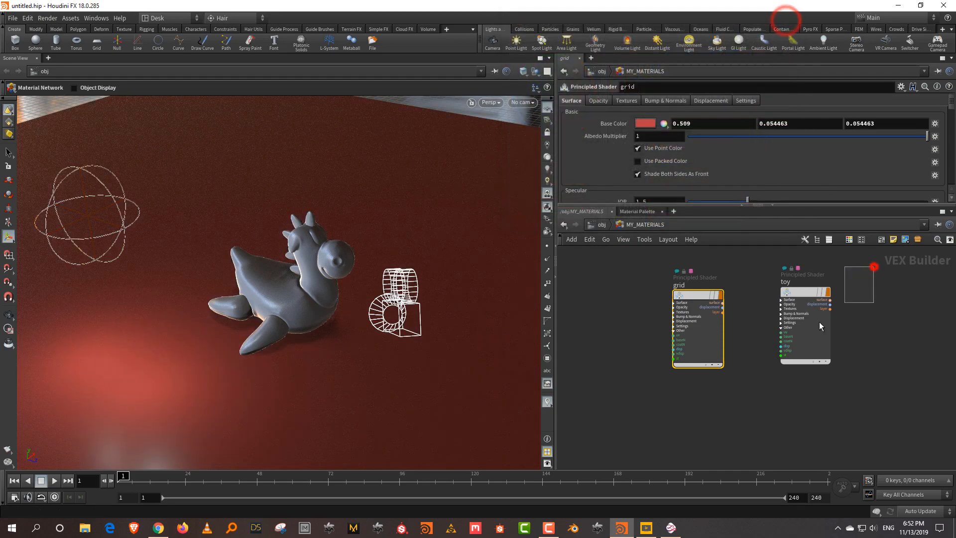
Set the toy shader's Base Color to a light grey of 0.536 in all three channels
{"action": "left_click", "coordinate": [817, 321]}
{"action": "left_click", "coordinate": [572, 100]}
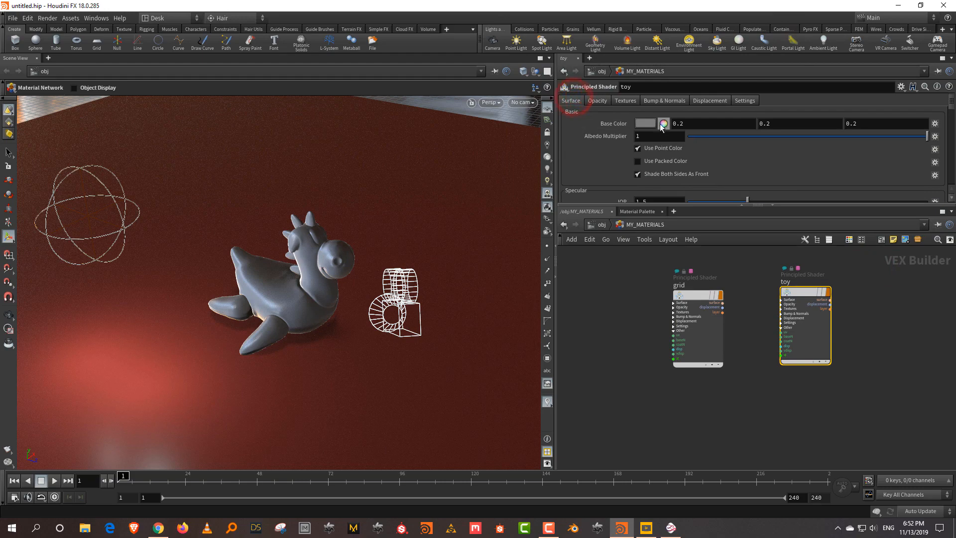
{"action": "left_click", "coordinate": [645, 123]}
{"action": "left_click", "coordinate": [735, 183]}
{"action": "left_click_drag", "start_coordinate": [736, 183], "coordinate": [728, 184]}
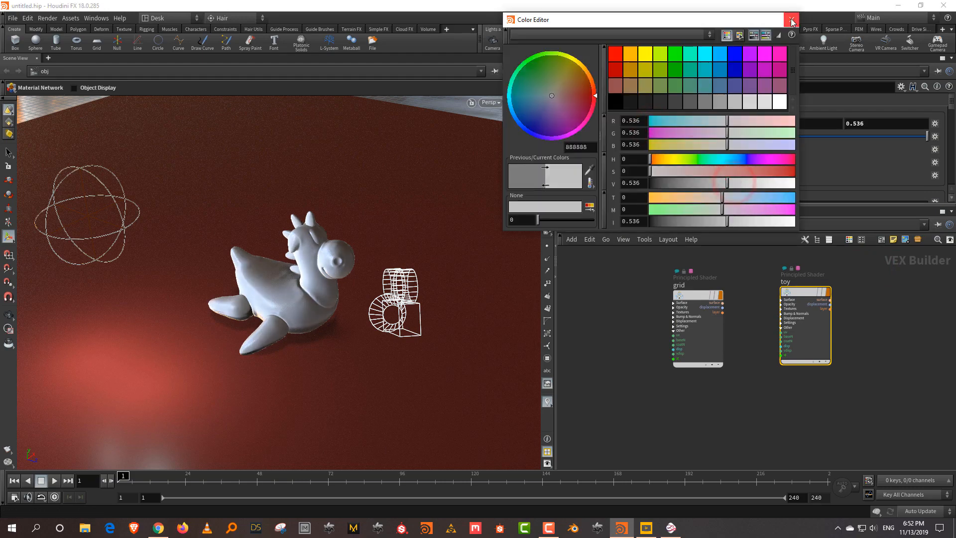
{"action": "left_click", "coordinate": [791, 20]}
Return to the object level and lay out all the scene nodes automatically
{"action": "left_click", "coordinate": [609, 264]}
{"action": "left_click", "coordinate": [602, 225]}
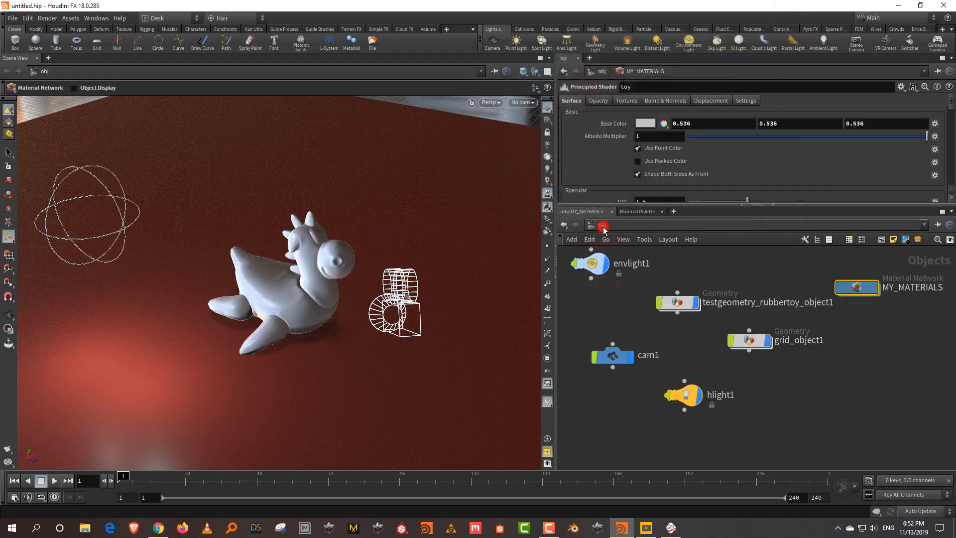
{"action": "left_click", "coordinate": [833, 364]}
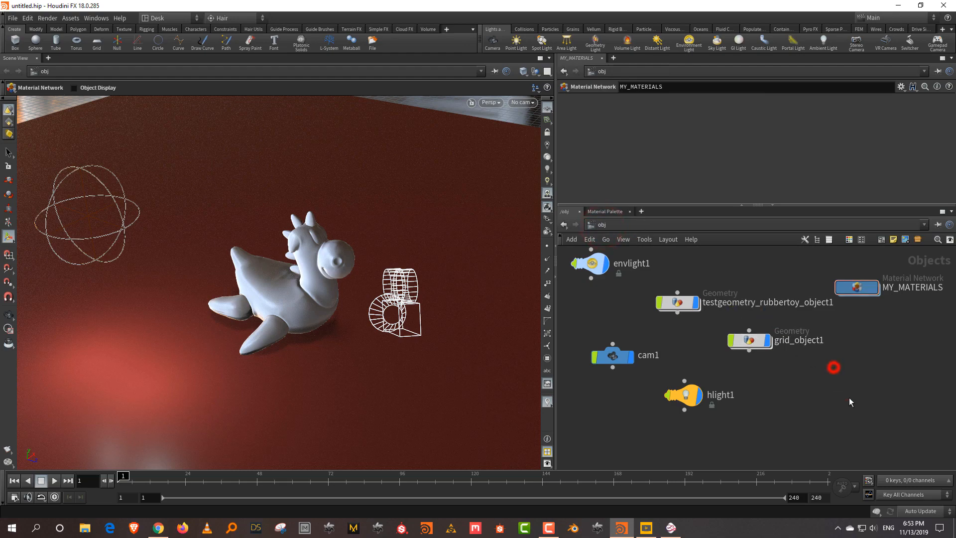
{"action": "key", "text": "l"}
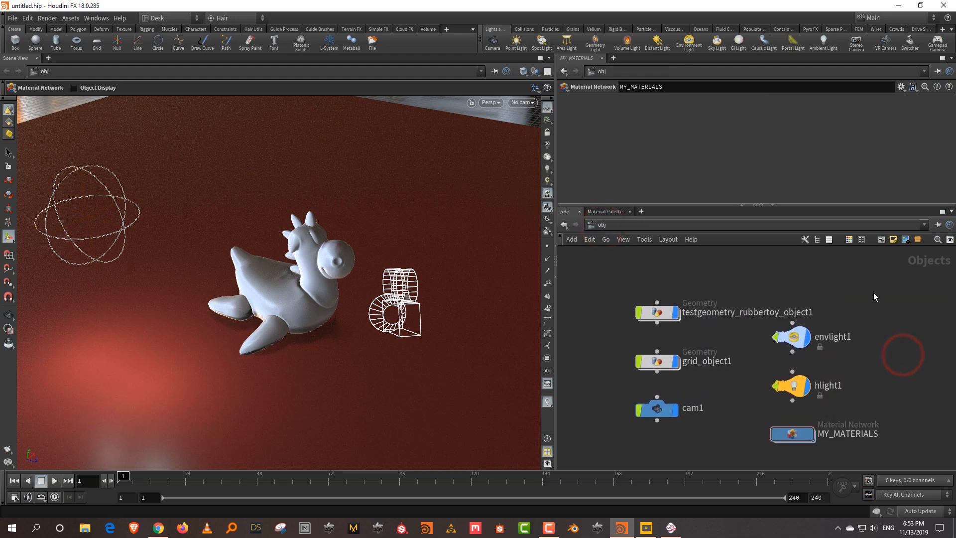
Add a ROP Network node at object level and place it beside the light nodes
{"action": "key", "text": "Tab"}
{"action": "type", "text": "rop"}
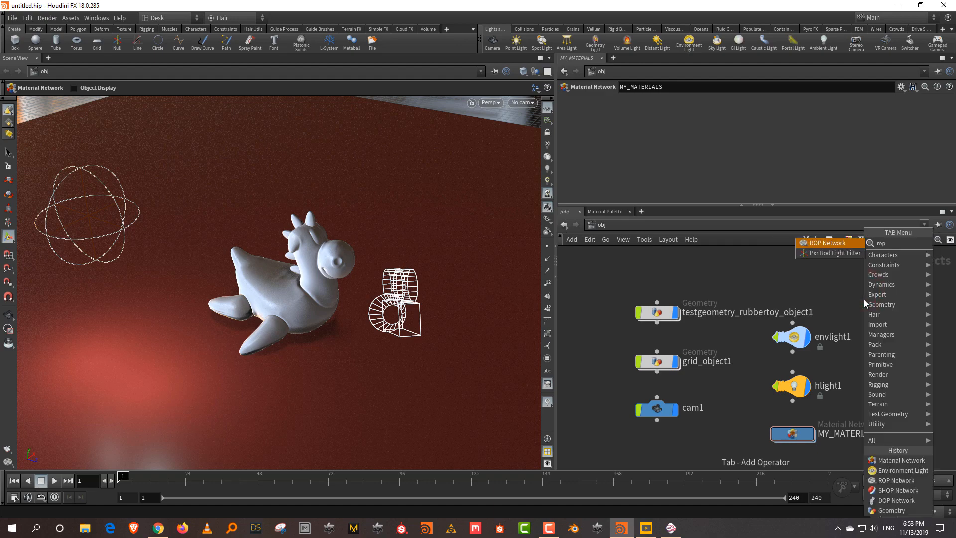
{"action": "key", "text": "Return"}
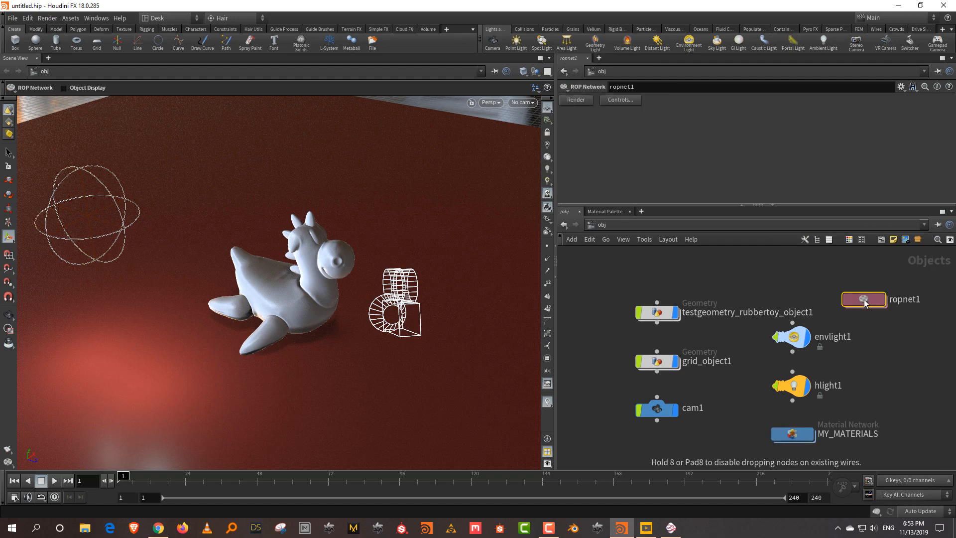
{"action": "left_click", "coordinate": [864, 299]}
{"action": "left_click_drag", "start_coordinate": [866, 301], "coordinate": [850, 380]}
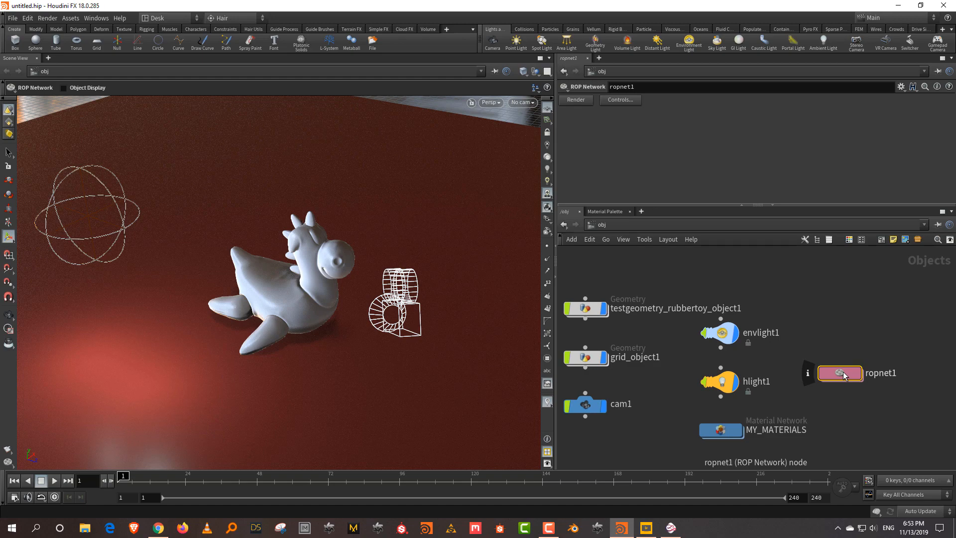
Go inside the ROP network and add a Mantra render node
{"action": "double_click", "coordinate": [841, 372]}
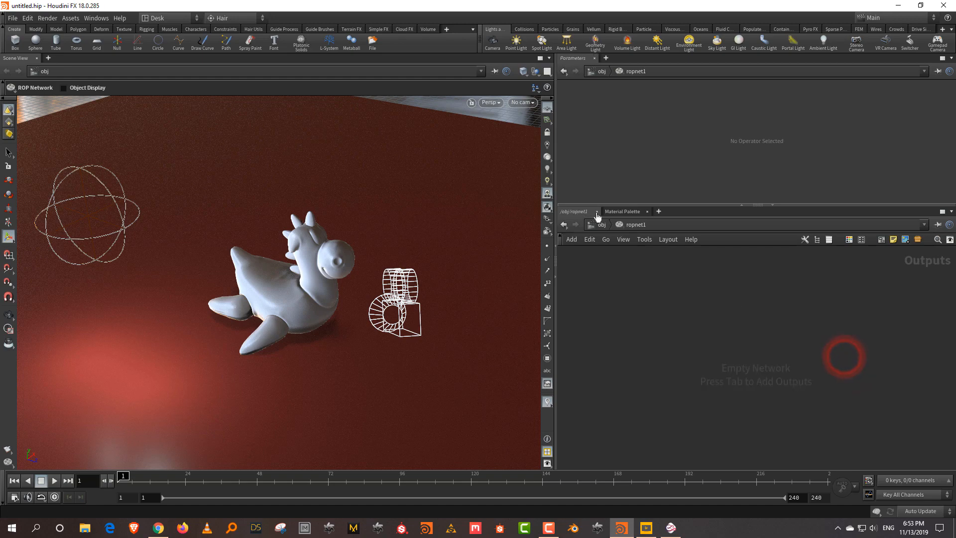
{"action": "key", "text": "Tab"}
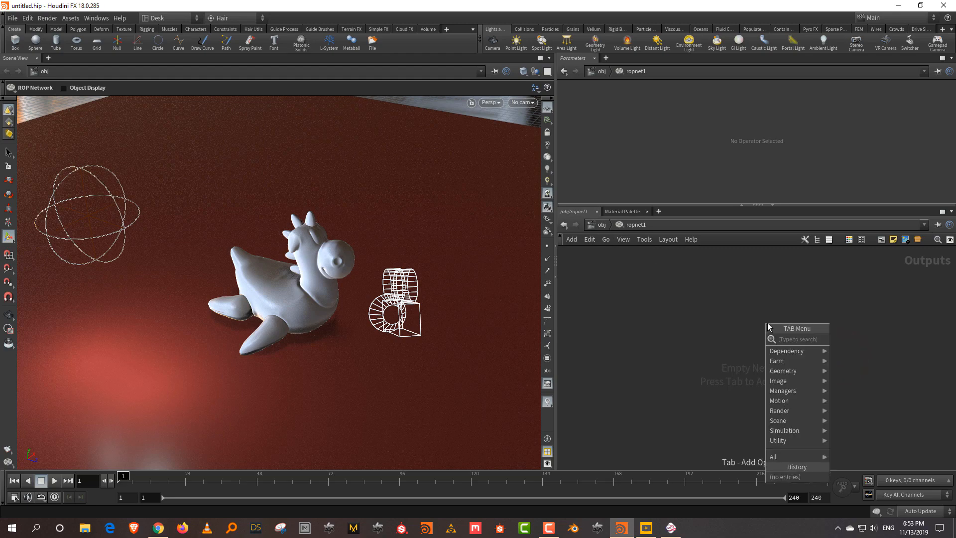
{"action": "type", "text": "man"}
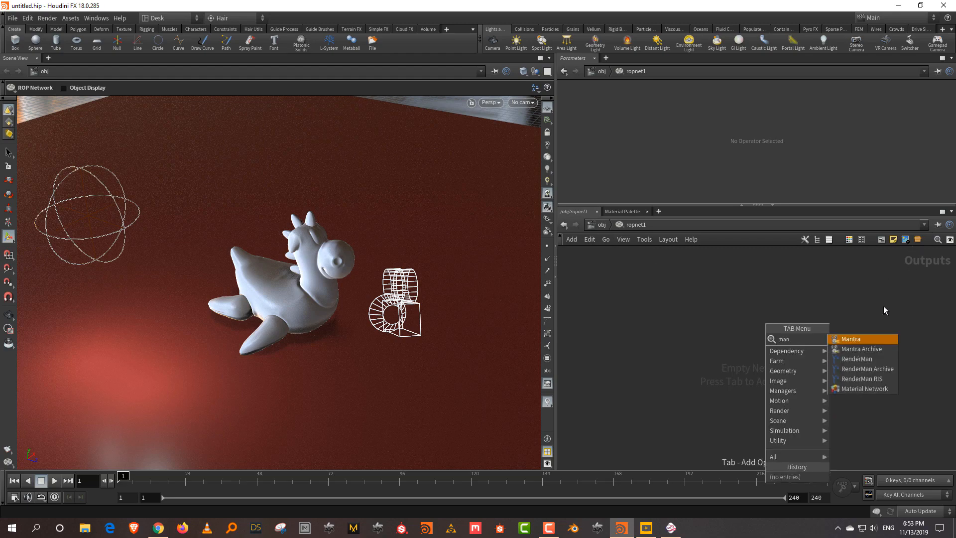
{"action": "left_click", "coordinate": [874, 338]}
{"action": "left_click", "coordinate": [802, 348]}
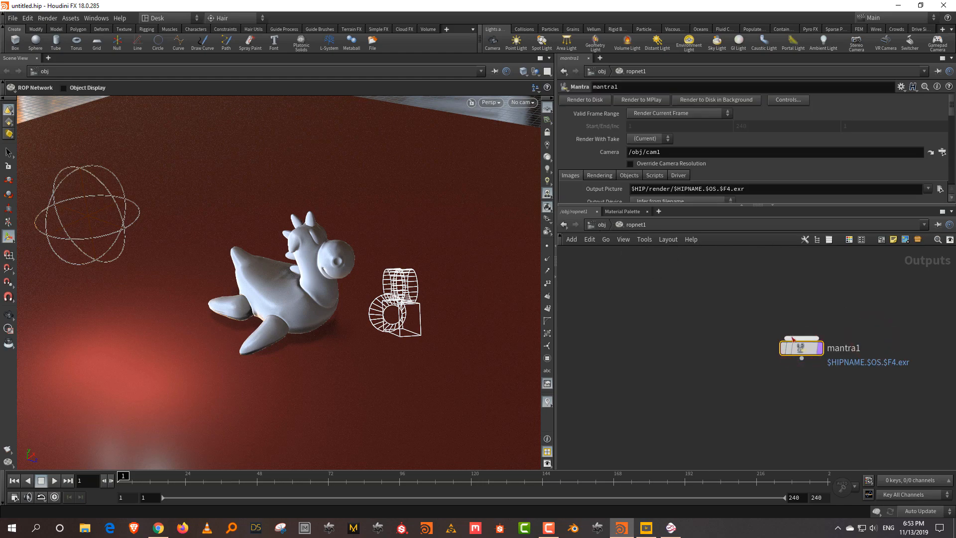
Return to the object level and move the ROP network node down level with hlight1
{"action": "left_click", "coordinate": [600, 224]}
{"action": "left_click", "coordinate": [834, 302]}
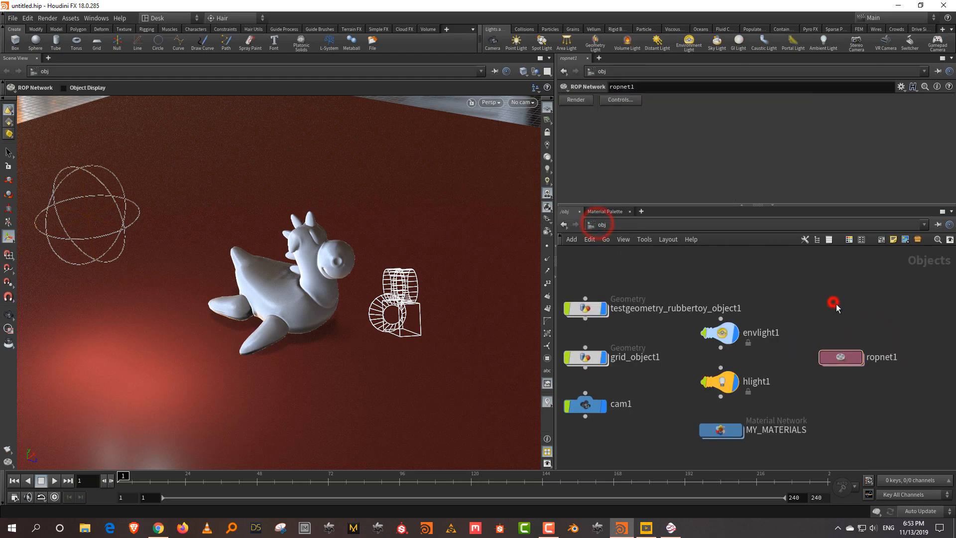
{"action": "left_click_drag", "start_coordinate": [848, 355], "coordinate": [848, 374]}
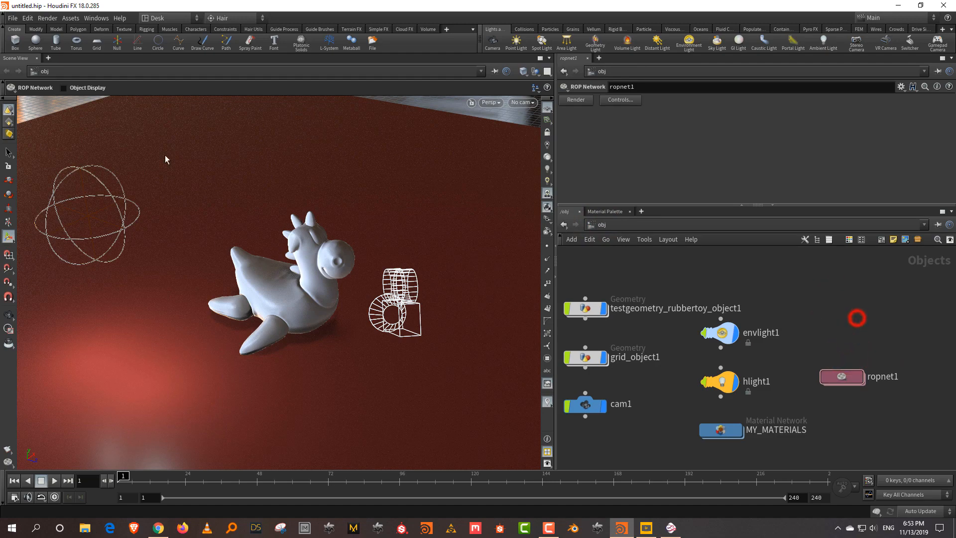
Look through cam1 in the scene viewport
{"action": "left_click", "coordinate": [526, 103]}
{"action": "left_click", "coordinate": [533, 150]}
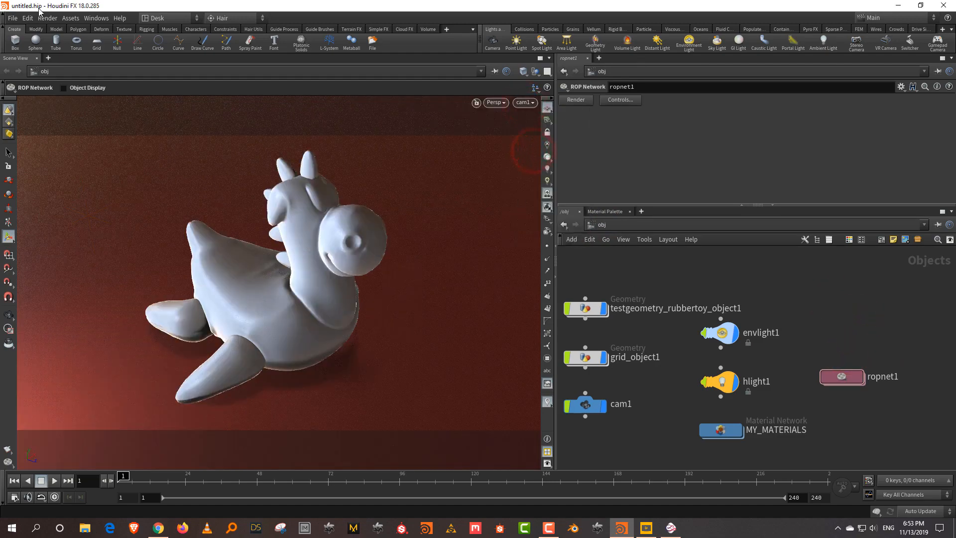
Open a new floating panel, switch it to a Render View, and resize it to cover the scene viewport
{"action": "left_click", "coordinate": [102, 20]}
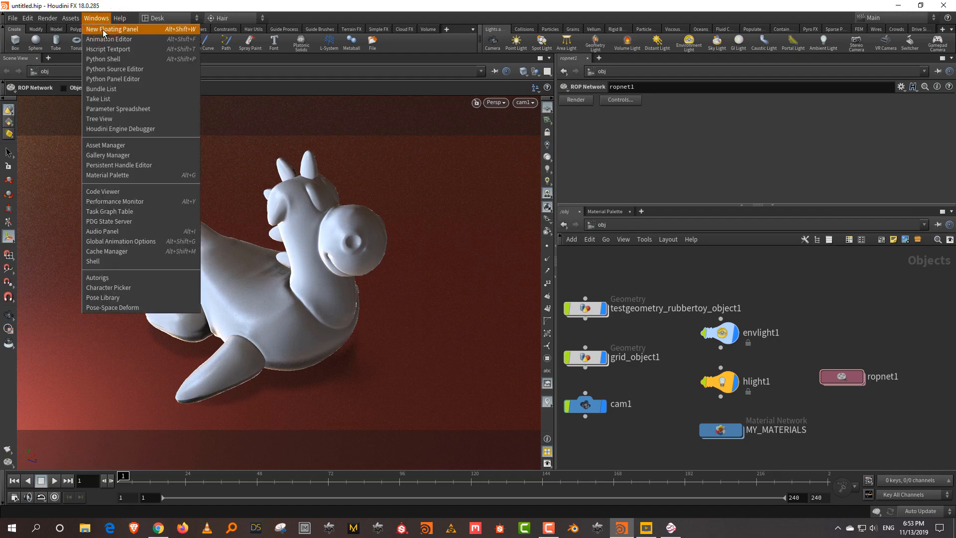
{"action": "left_click", "coordinate": [102, 28]}
{"action": "left_click_drag", "start_coordinate": [115, 7], "coordinate": [266, 88]}
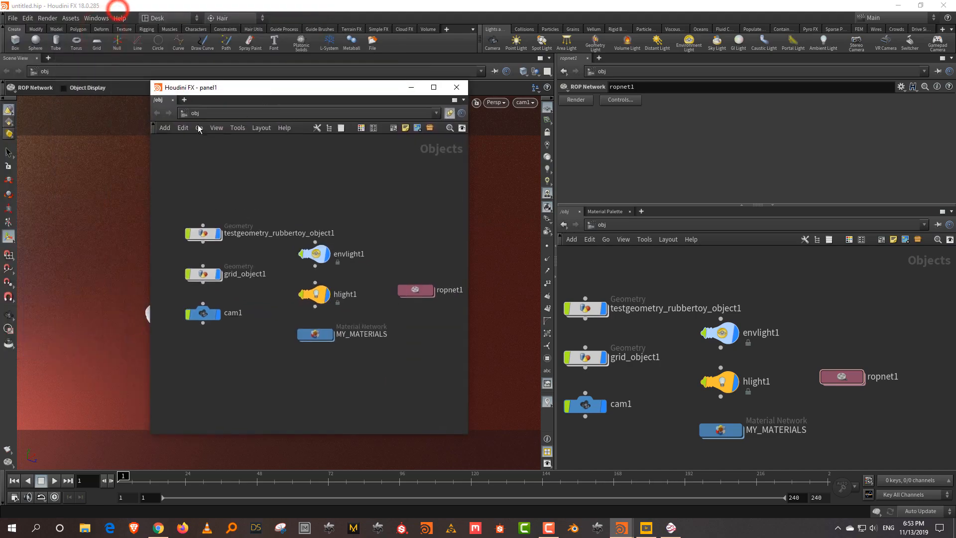
{"action": "right_click", "coordinate": [163, 101]}
{"action": "mouse_move", "coordinate": [197, 230]}
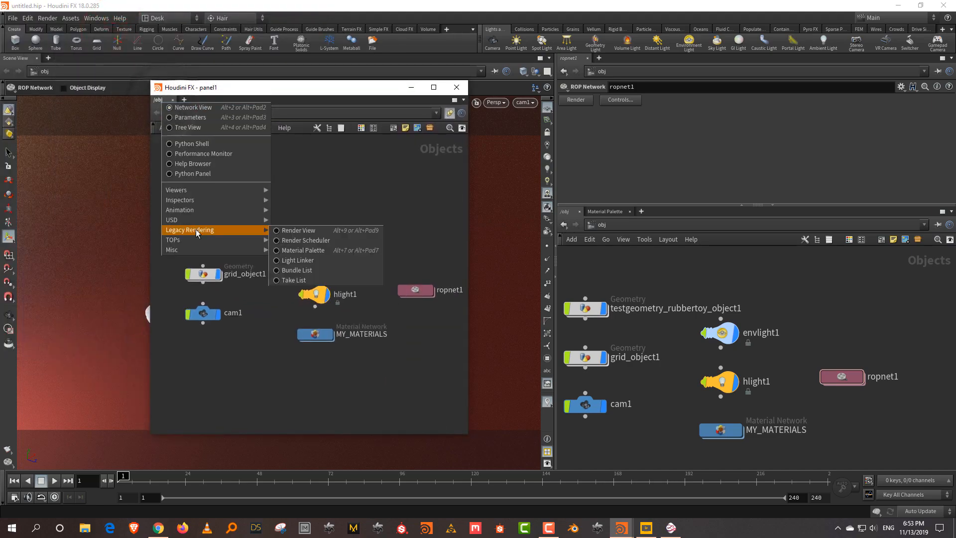
{"action": "left_click", "coordinate": [293, 231]}
{"action": "left_click_drag", "start_coordinate": [261, 93], "coordinate": [123, 69]}
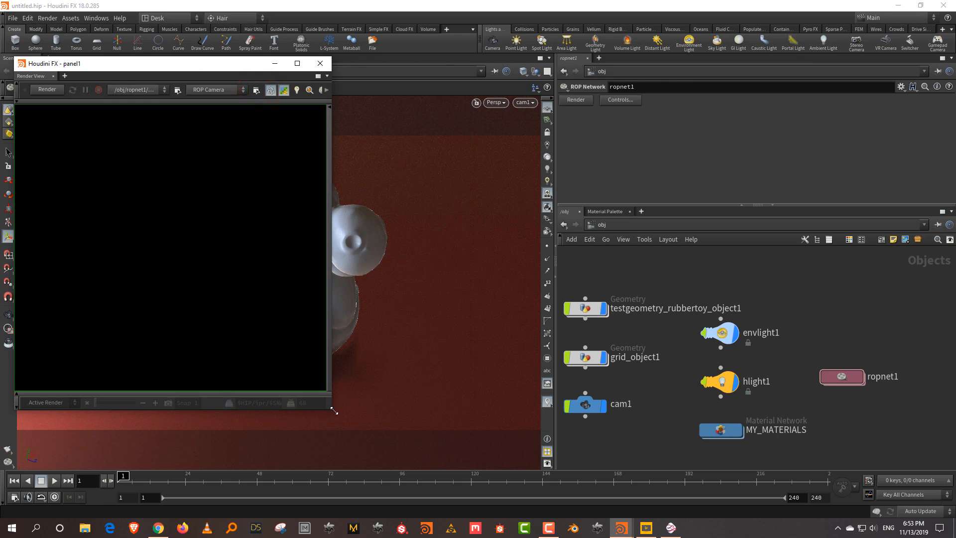
{"action": "left_click_drag", "start_coordinate": [333, 411], "coordinate": [546, 465]}
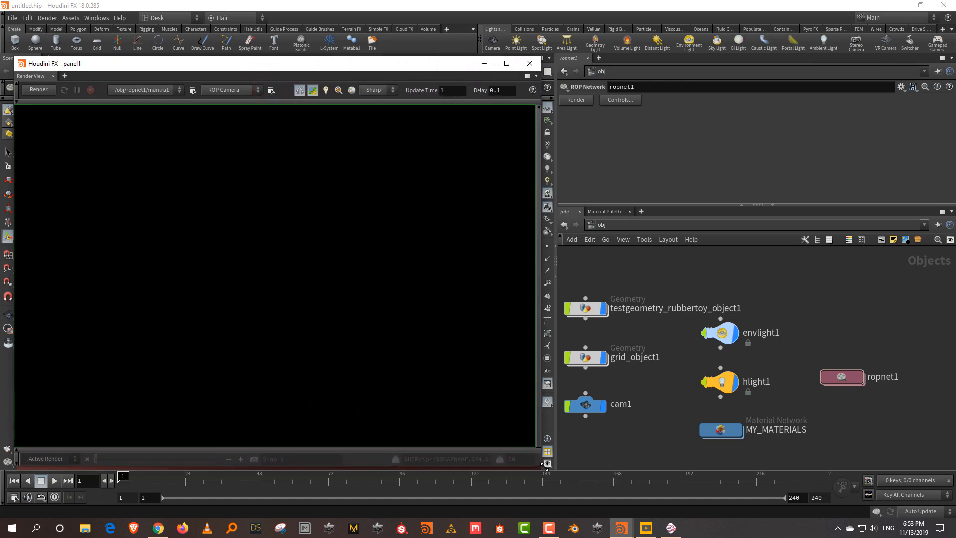
Set the resolution of cam1 to 640 by 480
{"action": "left_click_drag", "start_coordinate": [650, 381], "coordinate": [570, 438]}
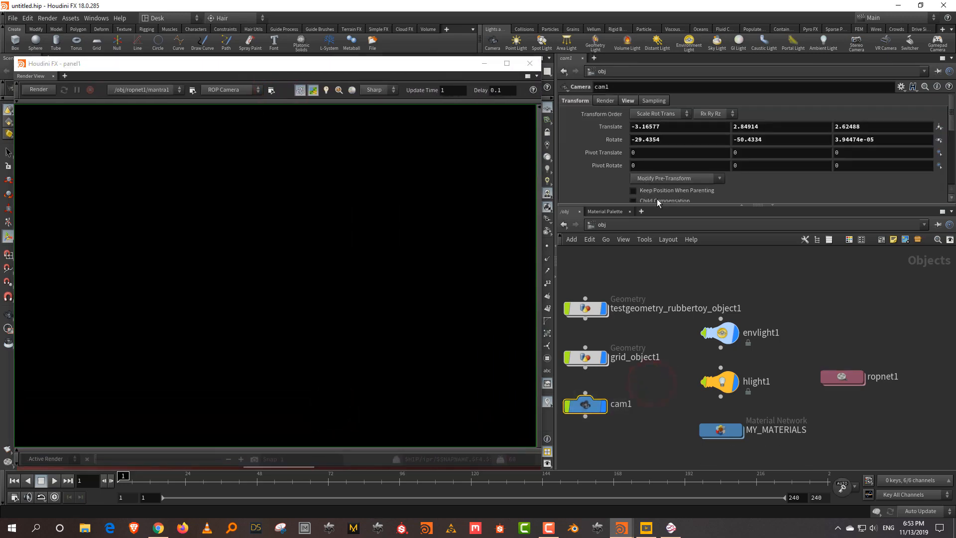
{"action": "left_click_drag", "start_coordinate": [667, 208], "coordinate": [668, 264]}
{"action": "left_click", "coordinate": [628, 101]}
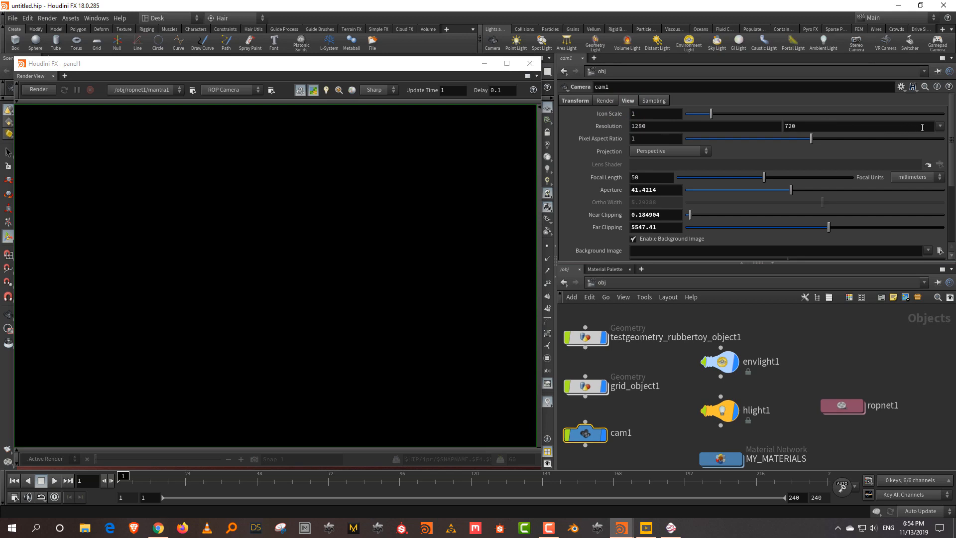
{"action": "left_click", "coordinate": [940, 126]}
{"action": "left_click", "coordinate": [929, 136]}
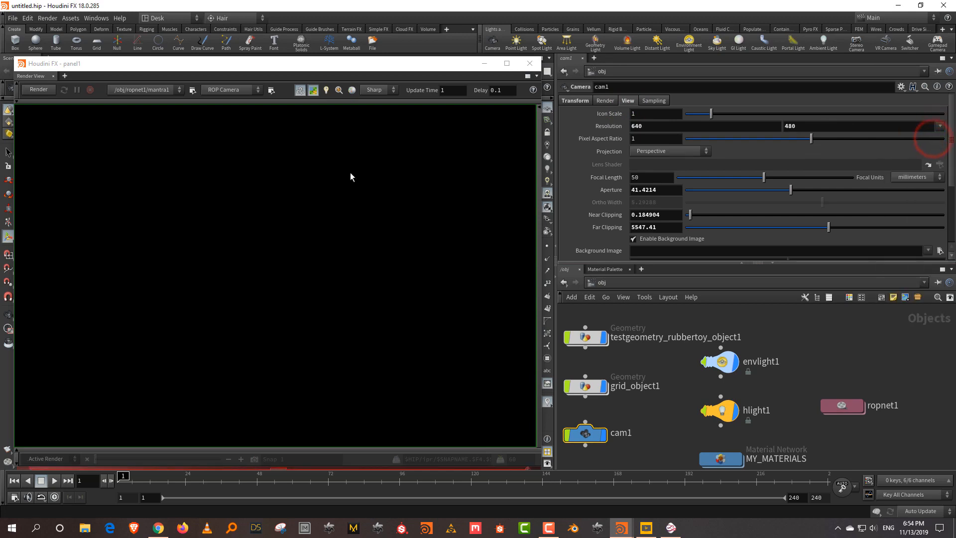
Start a render in the Render View using /obj/ropnet1/mantra1 and the camera /obj/cam1
{"action": "left_click_drag", "start_coordinate": [229, 63], "coordinate": [229, 51]}
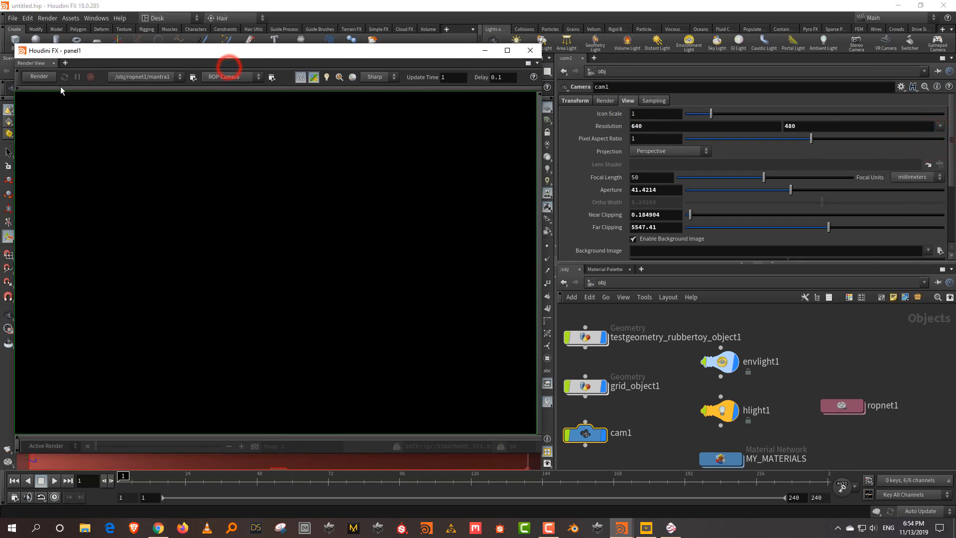
{"action": "left_click", "coordinate": [161, 80]}
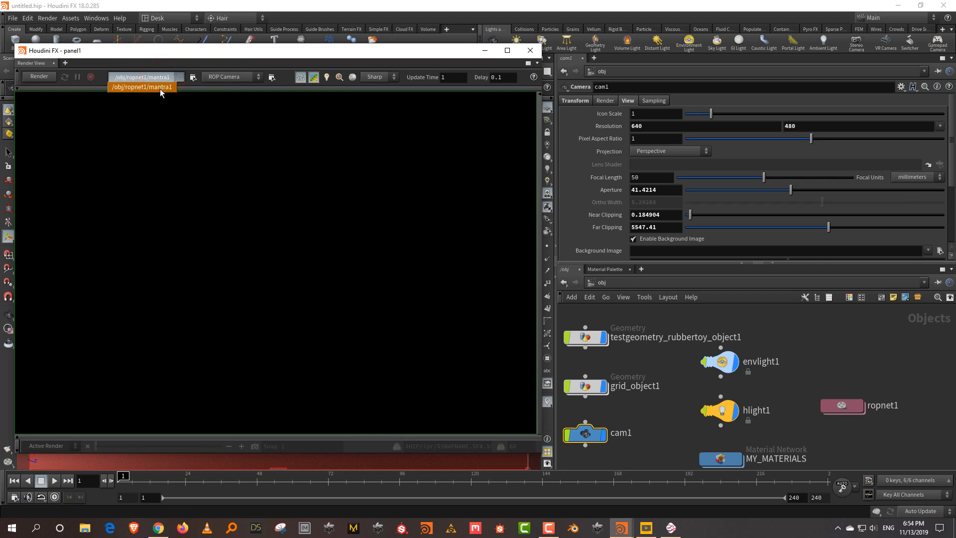
{"action": "left_click", "coordinate": [160, 87]}
{"action": "left_click", "coordinate": [242, 77]}
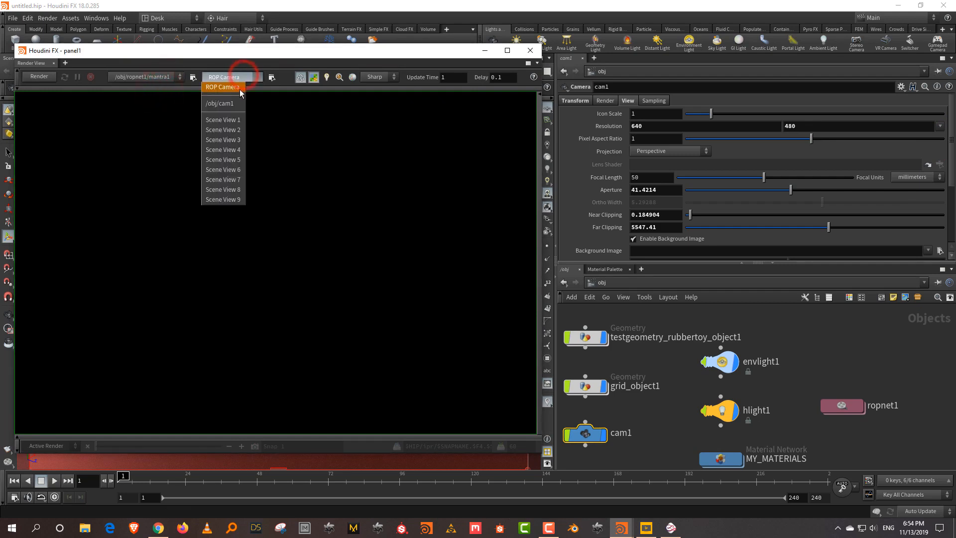
{"action": "left_click", "coordinate": [234, 104]}
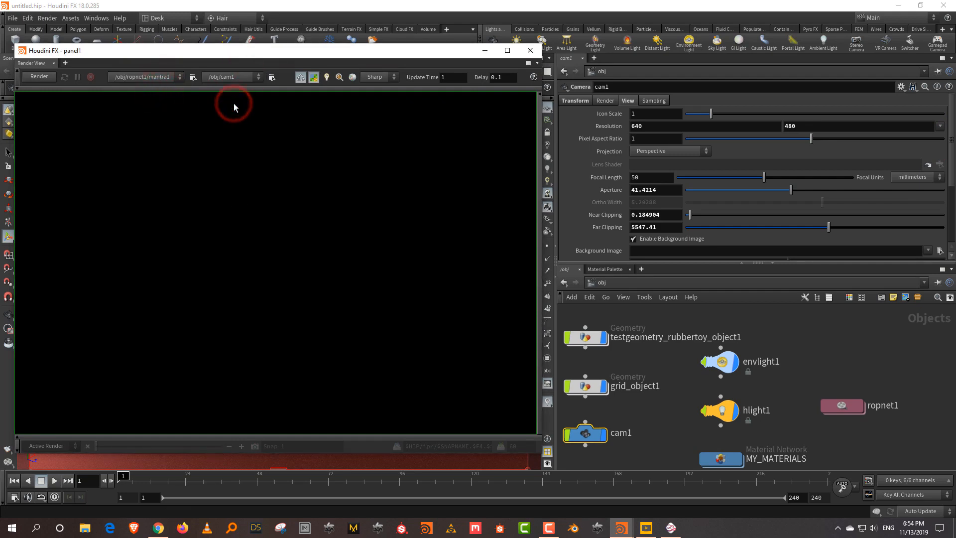
{"action": "left_click", "coordinate": [54, 77]}
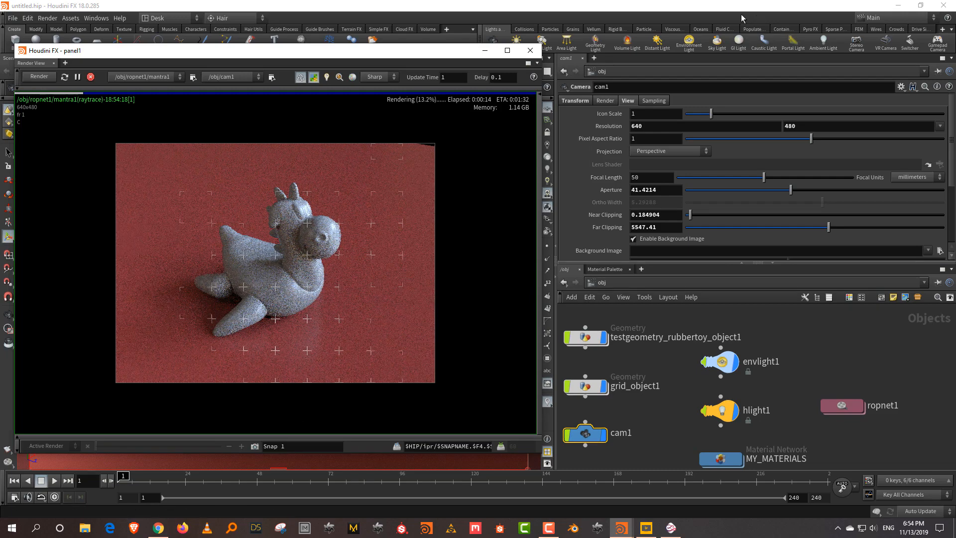
Place the Render View beside the scene viewport and move the rubber toy slightly in the scene during the live render
{"action": "left_click_drag", "start_coordinate": [357, 51], "coordinate": [847, 58]}
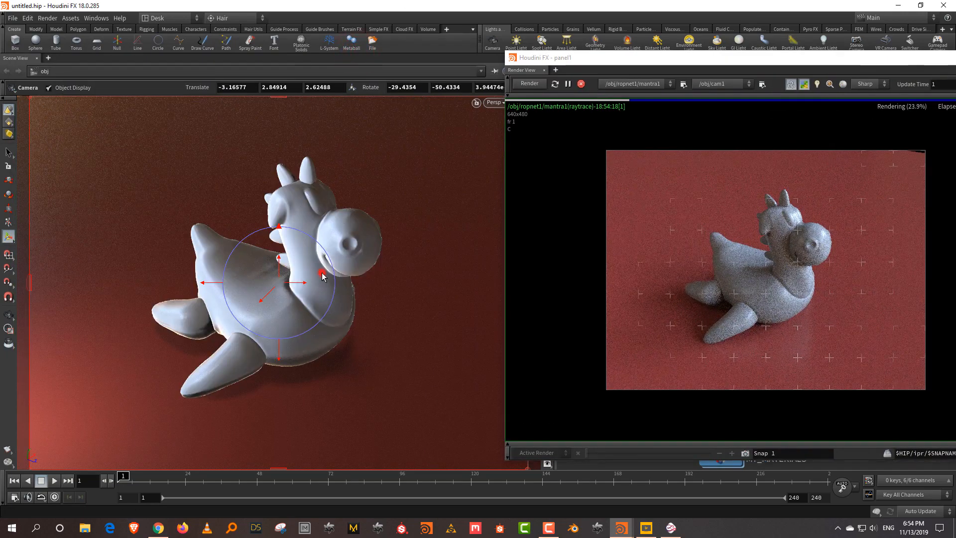
{"action": "left_click", "coordinate": [318, 274]}
{"action": "mouse_move", "coordinate": [277, 320]}
{"action": "left_mouse_down"}
{"action": "mouse_move", "coordinate": [327, 297]}
{"action": "mouse_move", "coordinate": [320, 267]}
{"action": "mouse_move", "coordinate": [298, 341]}
{"action": "mouse_move", "coordinate": [259, 324]}
{"action": "left_mouse_up"}
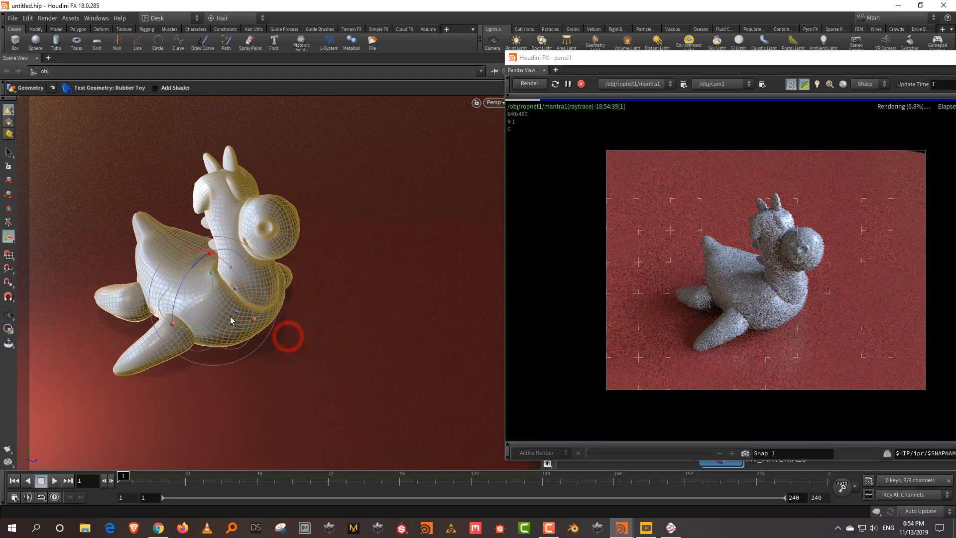
Bring the whole Render View window back on screen and turn off its preview rendering mode
{"action": "left_click_drag", "start_coordinate": [623, 59], "coordinate": [484, 63]}
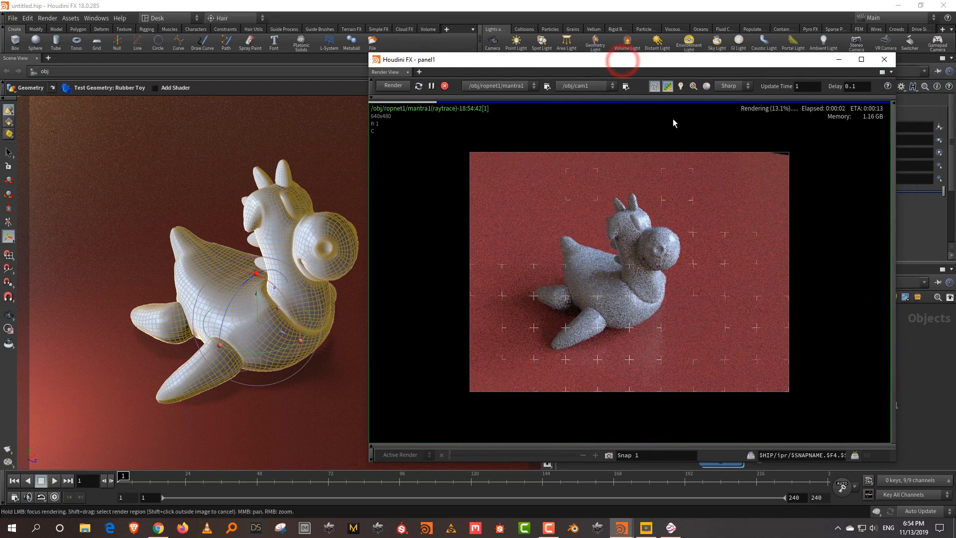
{"action": "left_click", "coordinate": [668, 88]}
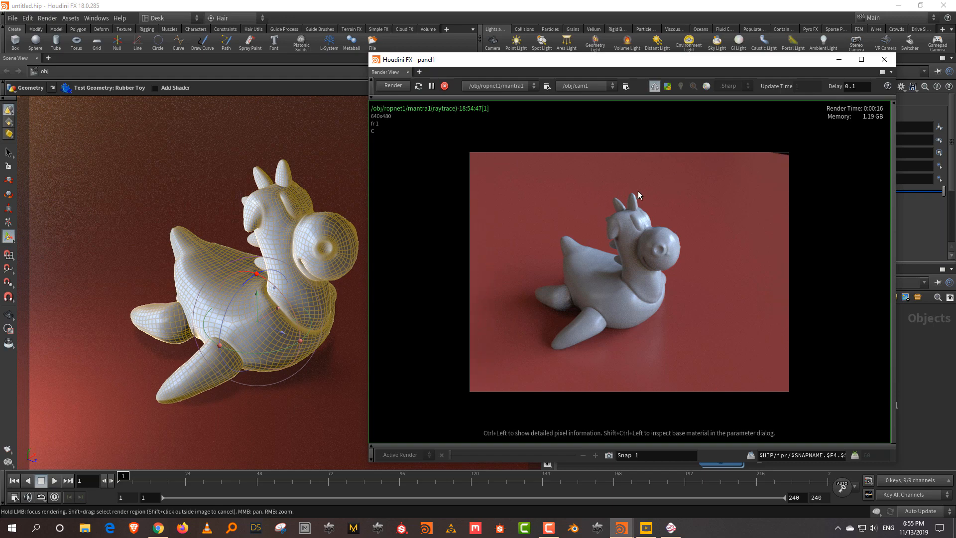
Look at the save options for the rendered frame and close them without saving
{"action": "right_click", "coordinate": [560, 173]}
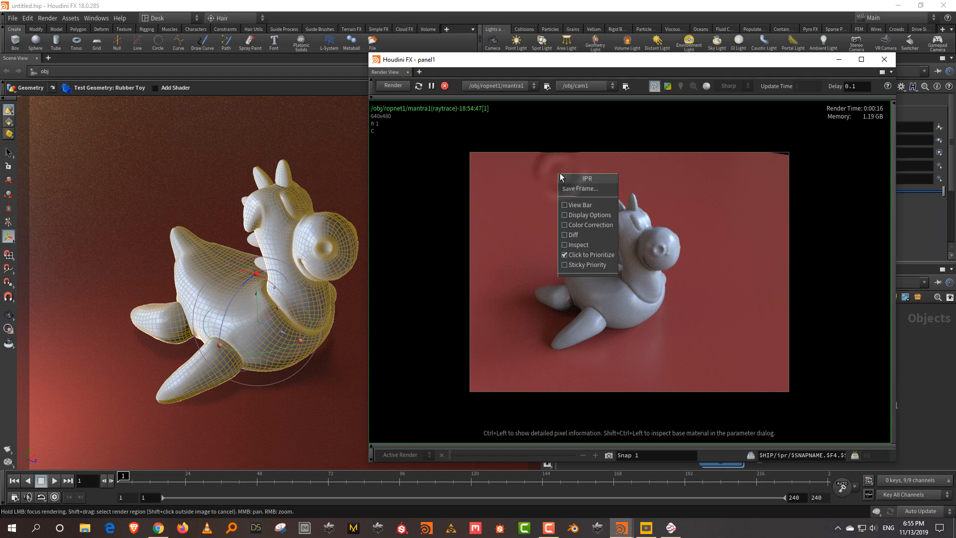
{"action": "left_click", "coordinate": [578, 189]}
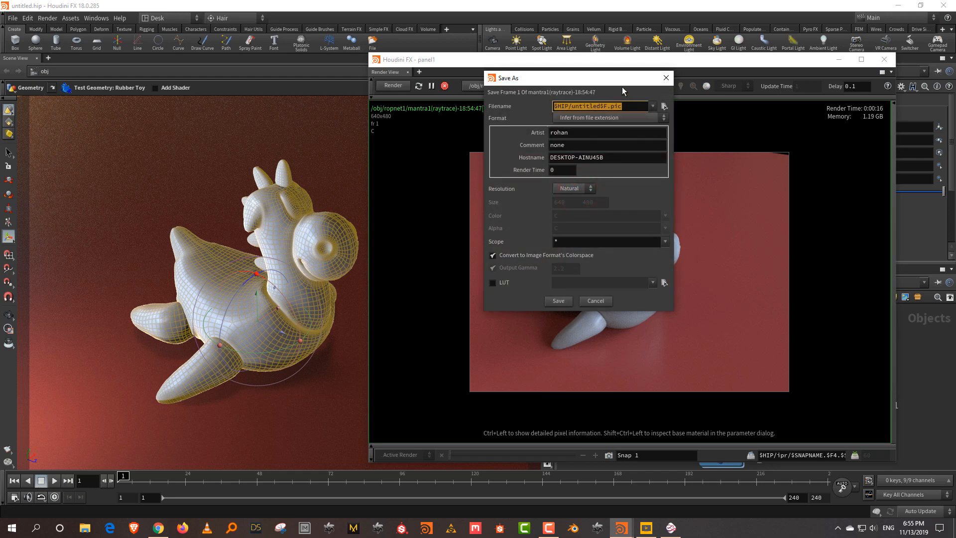
{"action": "left_click", "coordinate": [597, 301]}
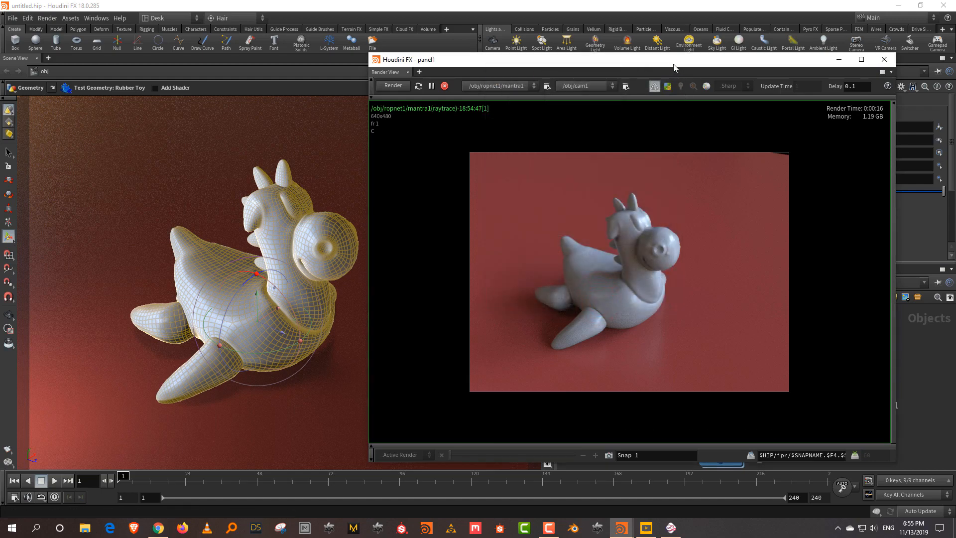
Stop the live render, and reposition and shrink the floating Render View window
{"action": "left_click_drag", "start_coordinate": [674, 62], "coordinate": [627, 72]}
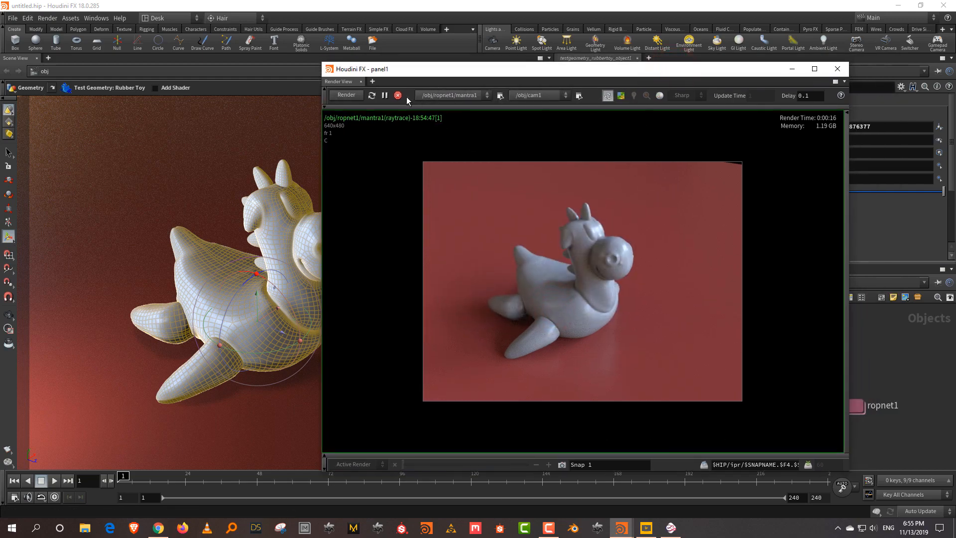
{"action": "left_click_drag", "start_coordinate": [343, 69], "coordinate": [416, 64]}
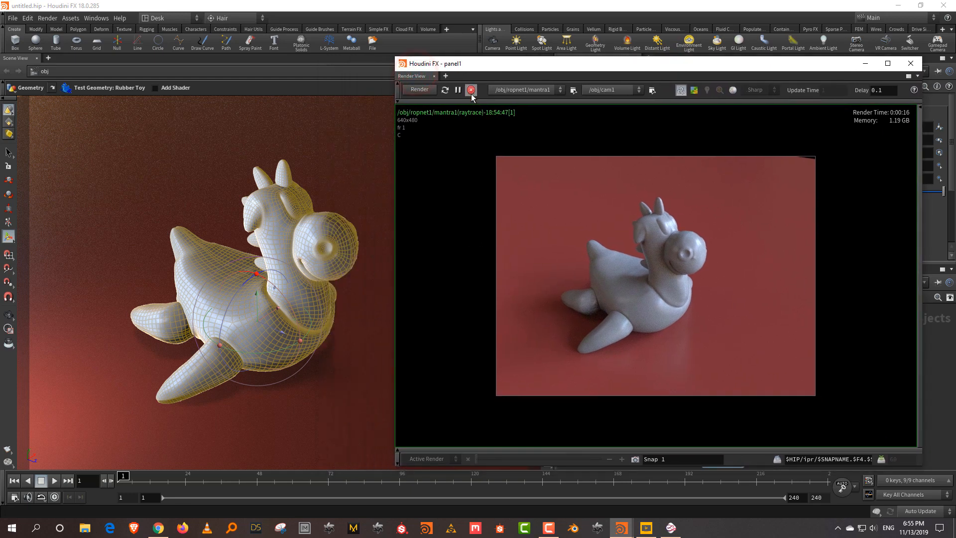
{"action": "left_click", "coordinate": [471, 90]}
{"action": "left_click_drag", "start_coordinate": [921, 466], "coordinate": [815, 448]}
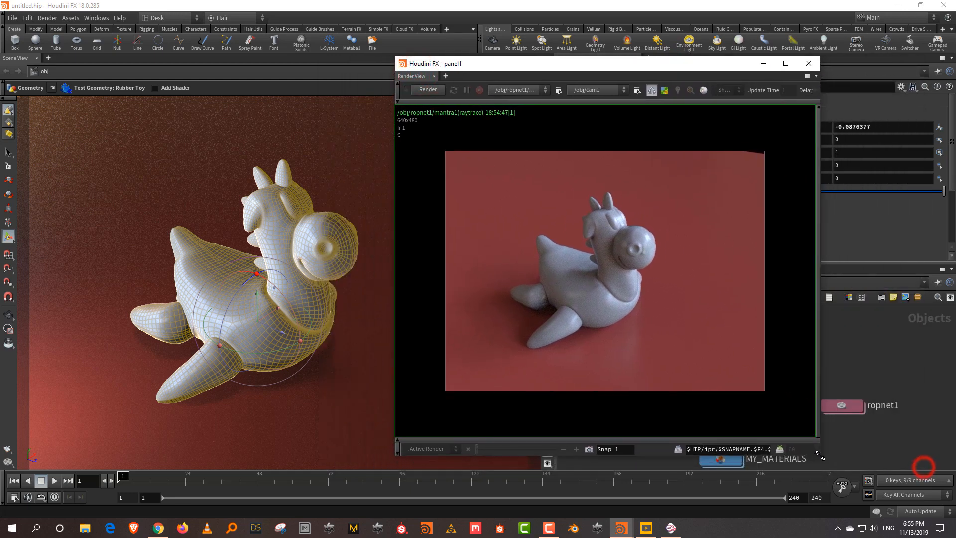